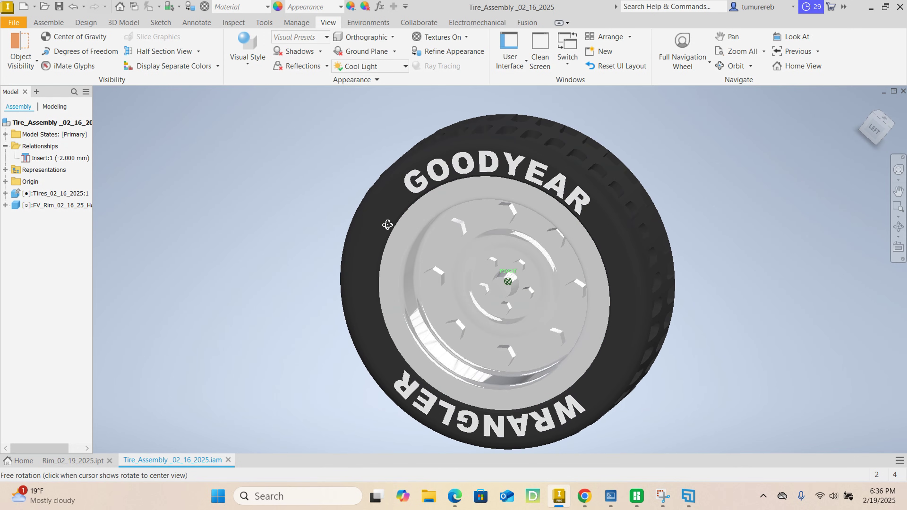
# - Examine the tire assembly and the finished rim part Rim_02_19_2025.ipt from several angles
pyautogui.press('Escape')
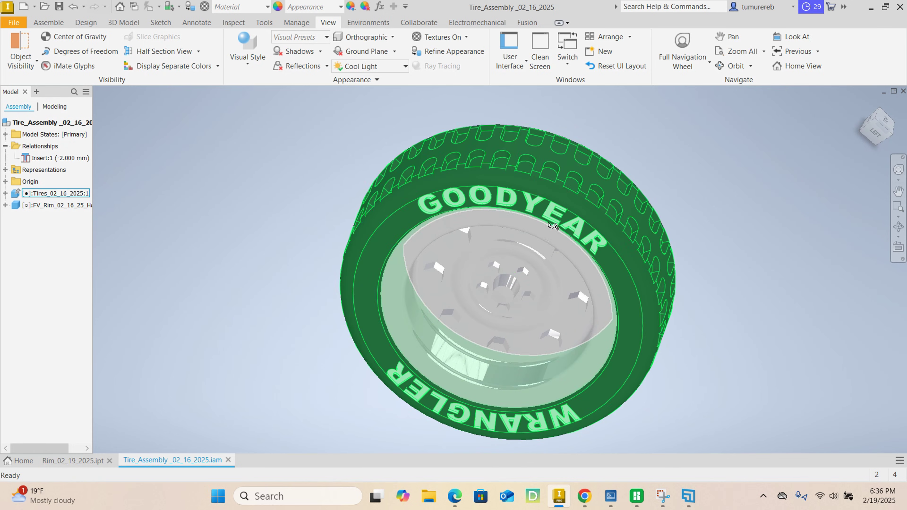
pyautogui.keyDown('shift'); pyautogui.moveTo(568, 233); pyautogui.dragTo(575, 217, button='middle'); pyautogui.keyUp('shift')
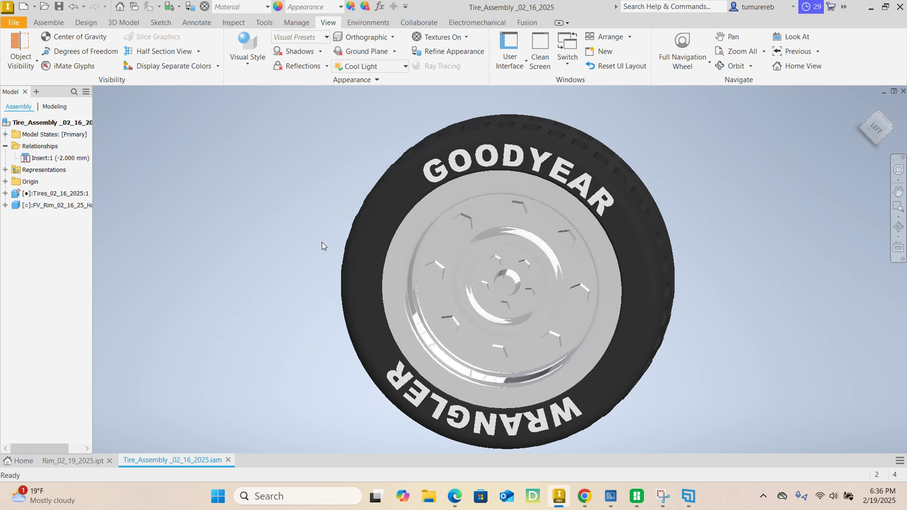
pyautogui.click(95, 462)
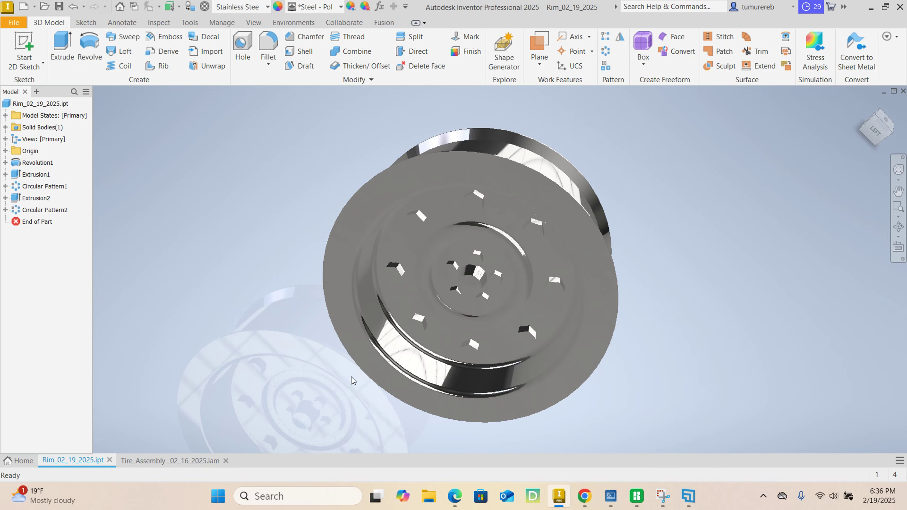
pyautogui.keyDown('shift'); pyautogui.moveTo(568, 440); pyautogui.dragTo(557, 414, button='middle'); pyautogui.keyUp('shift')
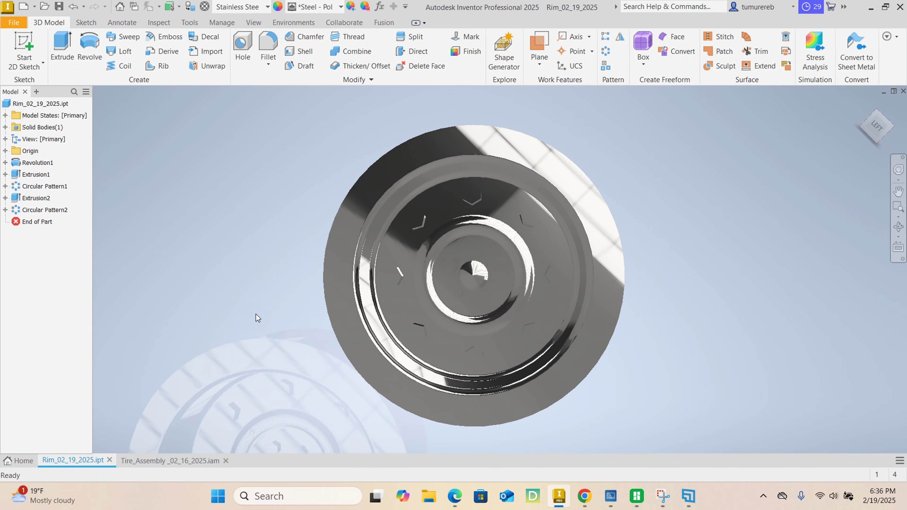
pyautogui.moveTo(258, 318)
pyautogui.keyDown('shift'); pyautogui.mouseDown(button='middle')
pyautogui.moveTo(329, 315)
pyautogui.moveTo(313, 315)
pyautogui.mouseUp(button='middle'); pyautogui.keyUp('shift')
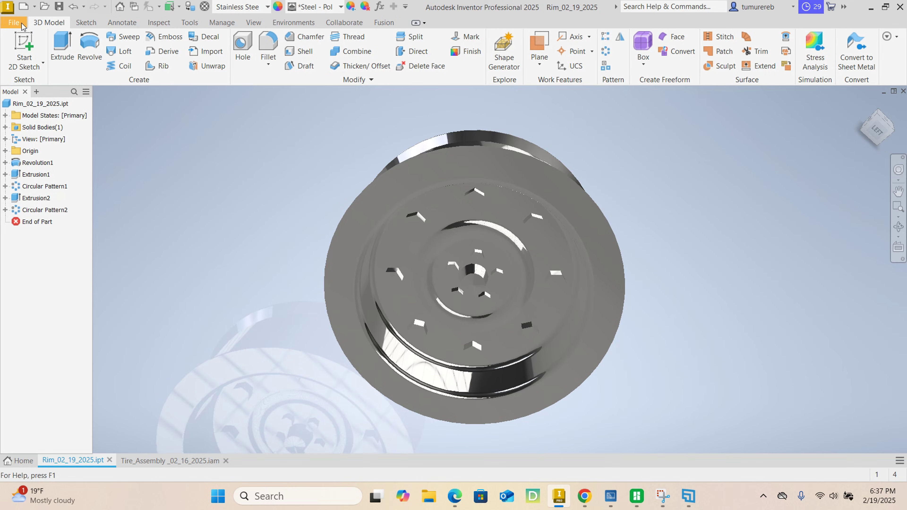
# - Create a new part file from the metric Standard (mm).ipt template
pyautogui.click(14, 23)
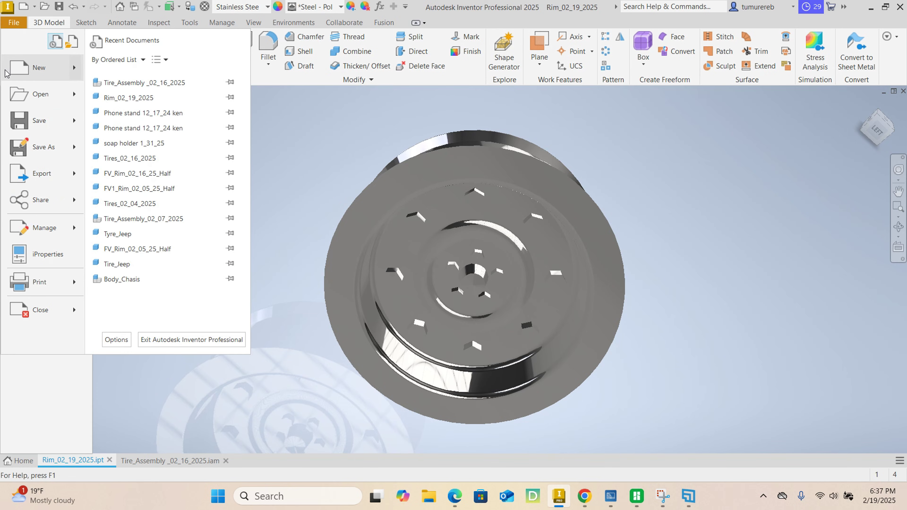
pyautogui.click(13, 71)
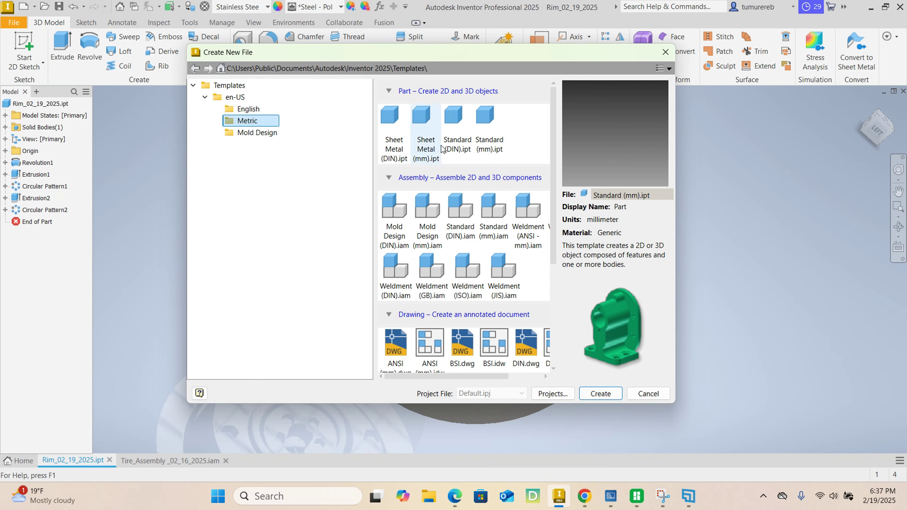
pyautogui.click(495, 146)
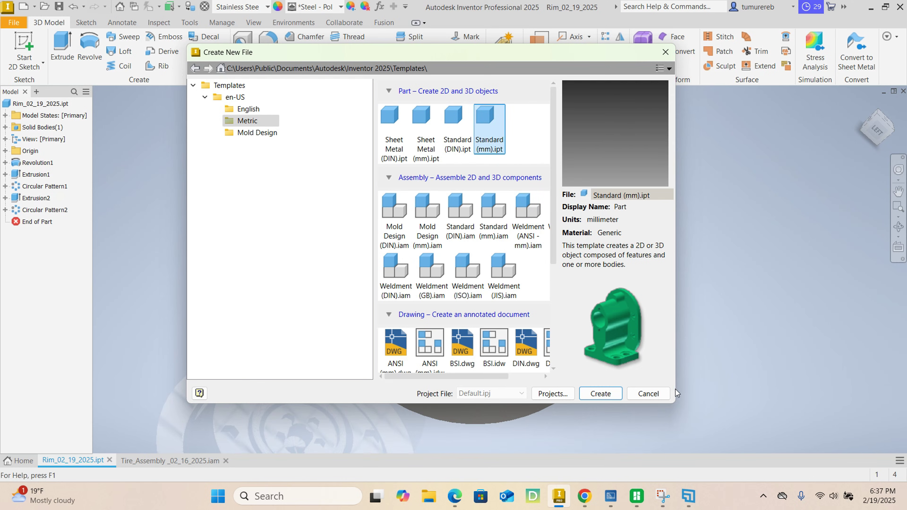
pyautogui.click(601, 393)
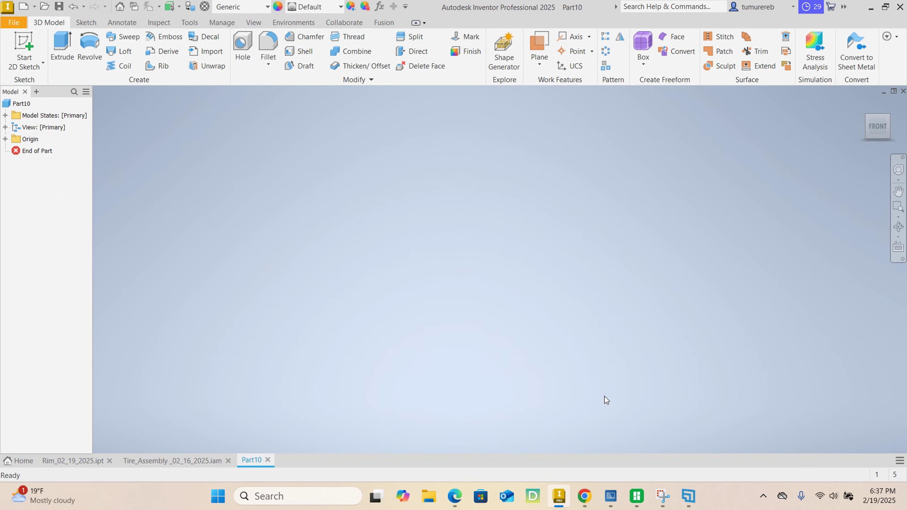
# - Start a 2D sketch on the front plane and draw a 7 mm horizontal line leftward from the origin
pyautogui.click(30, 49)
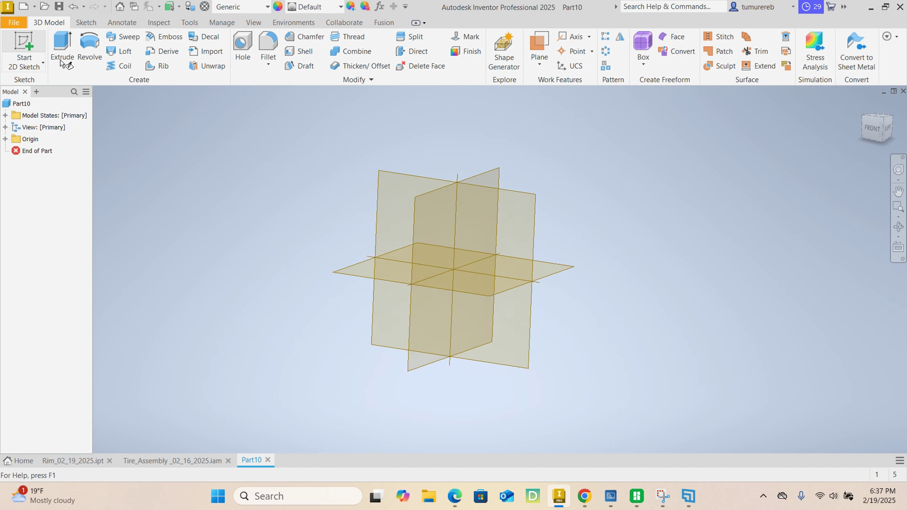
pyautogui.click(397, 156)
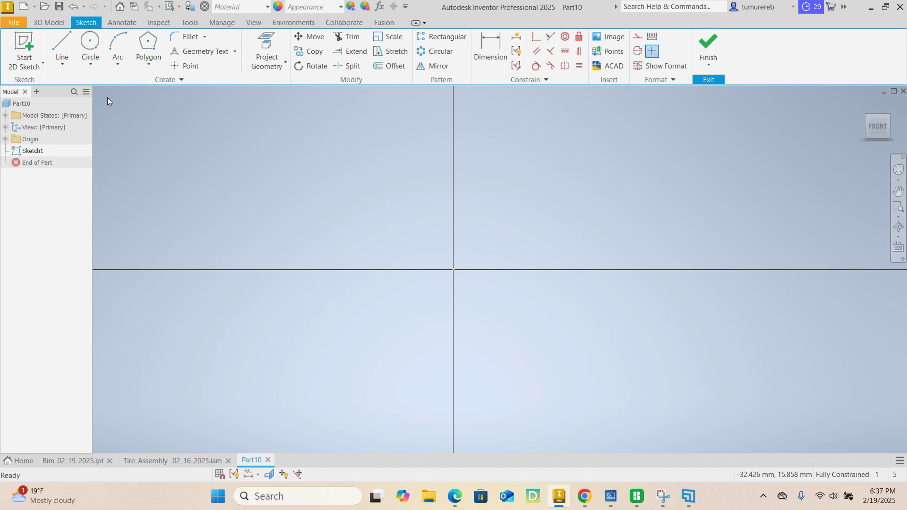
pyautogui.click(61, 48)
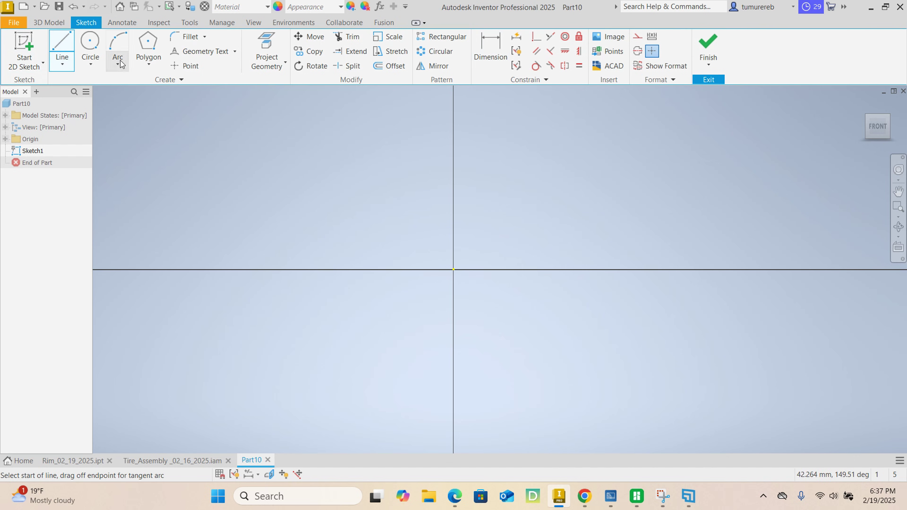
pyautogui.click(453, 270)
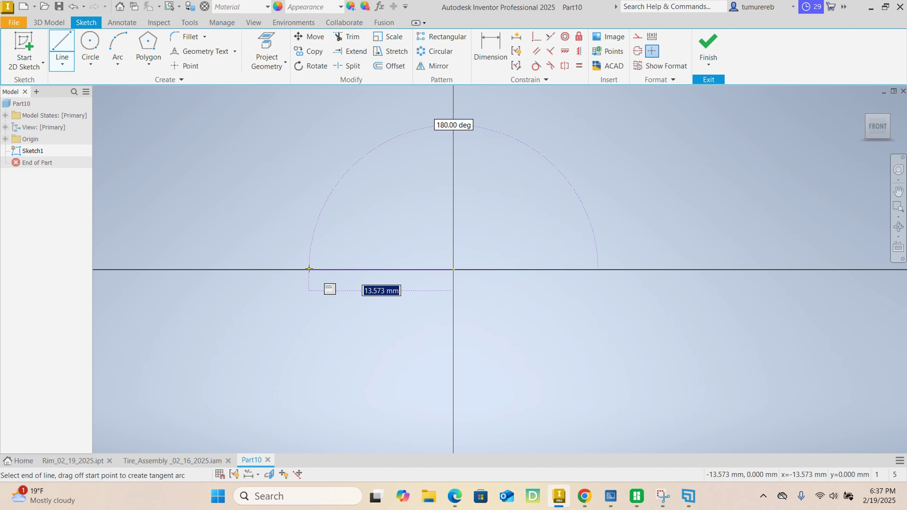
pyautogui.write('7')
pyautogui.press('Return')
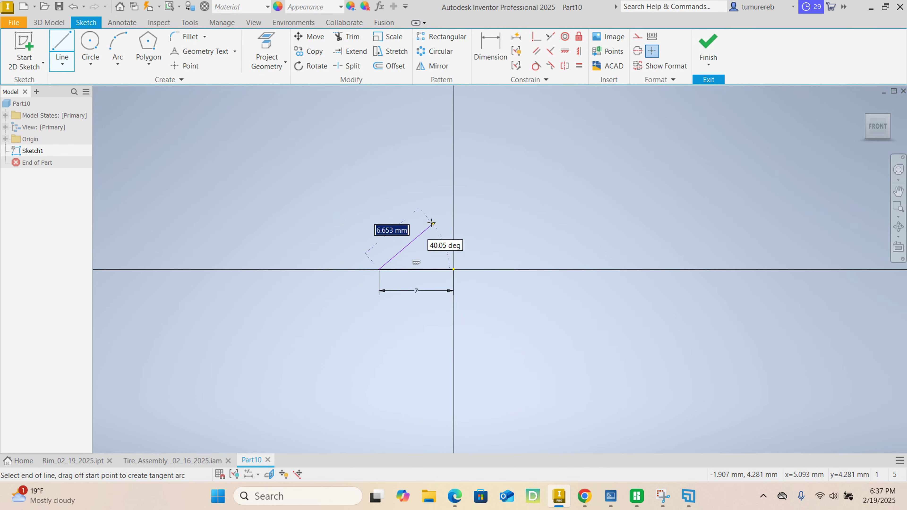
# - Continue the profile from the baseline's left end with a line rising at 83 degrees, then a gently rising line about 2.9 mm long to the right
pyautogui.scroll(5, 402, 247)
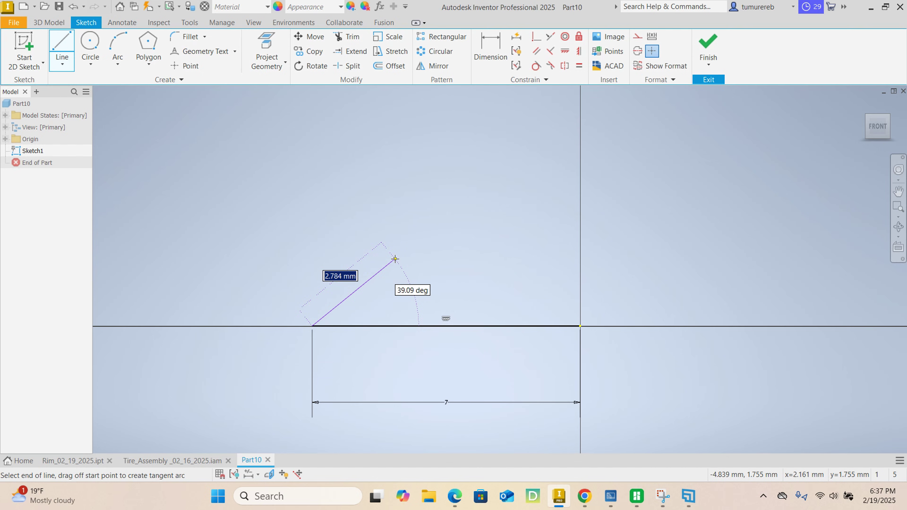
pyautogui.press('Tab')
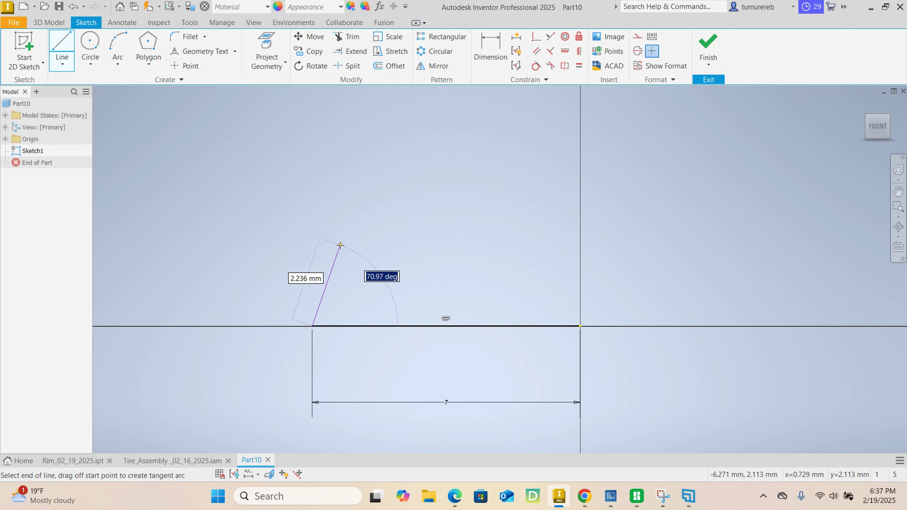
pyautogui.write('83')
pyautogui.press('Return')
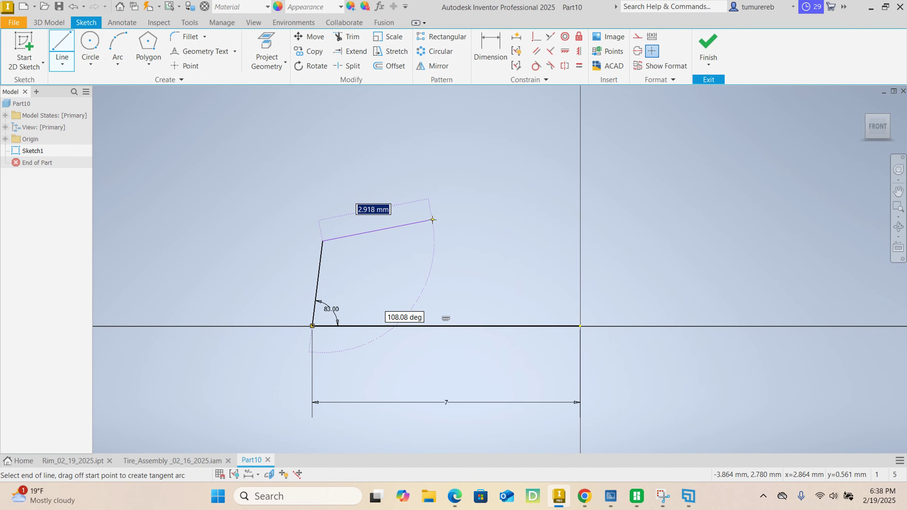
pyautogui.click(433, 220)
pyautogui.rightClick(431, 220)
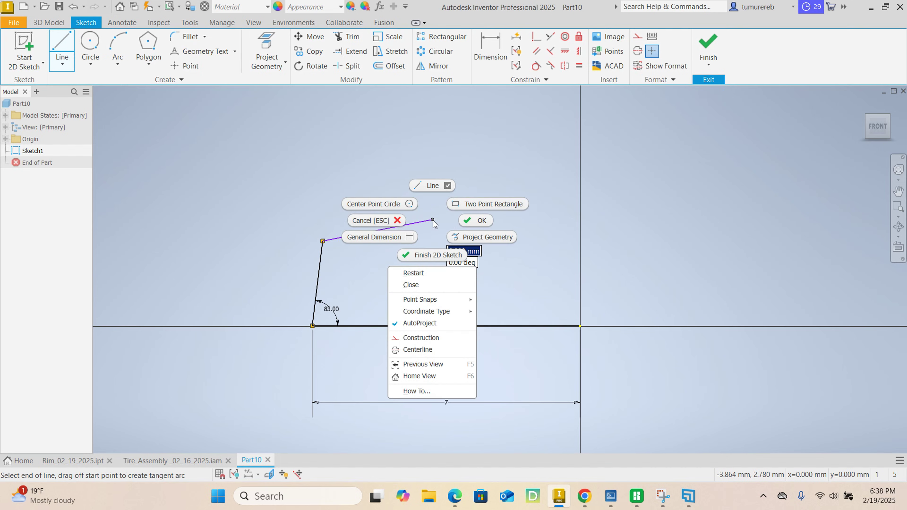
pyautogui.click(477, 222)
pyautogui.moveTo(410, 250); pyautogui.dragTo(440, 248, button='middle')
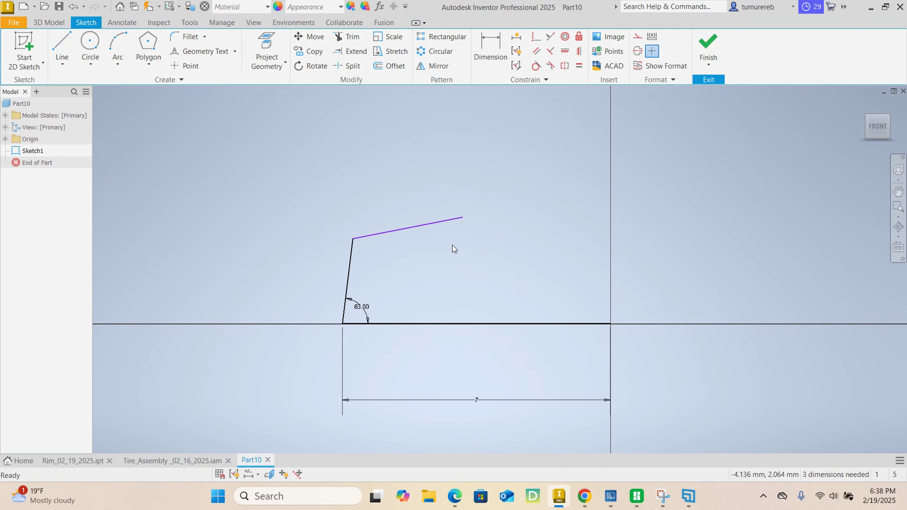
# - Dimension the heights above the baseline: 2 mm to the steep line's upper end and 2.5 mm to the sloped line's free end
pyautogui.click(491, 48)
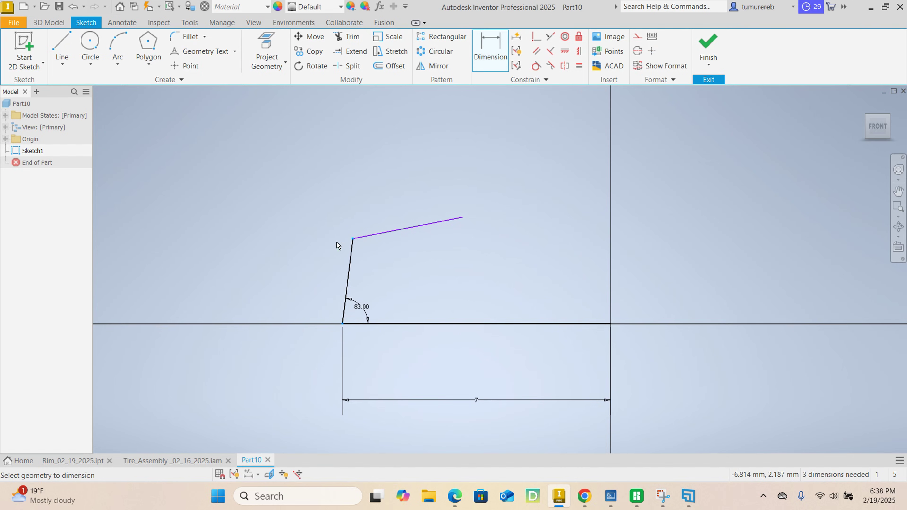
pyautogui.click(309, 279)
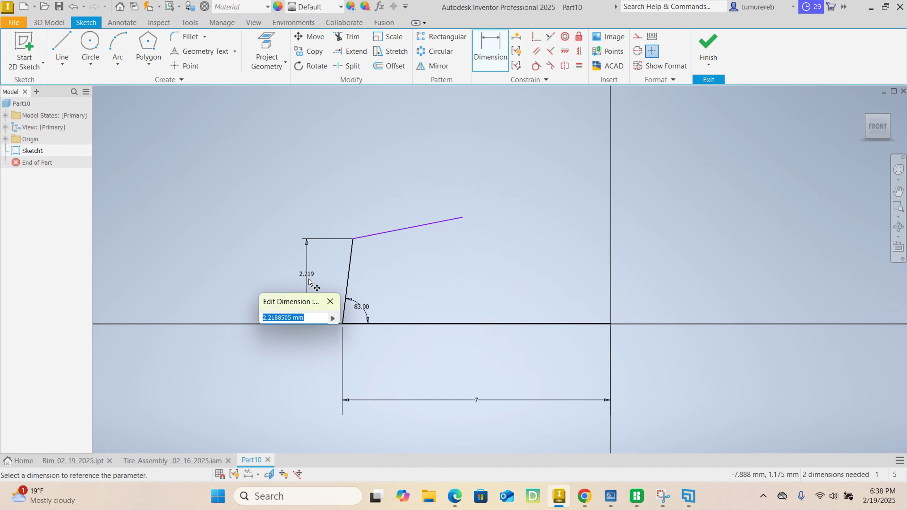
pyautogui.write('2')
pyautogui.press('Return')
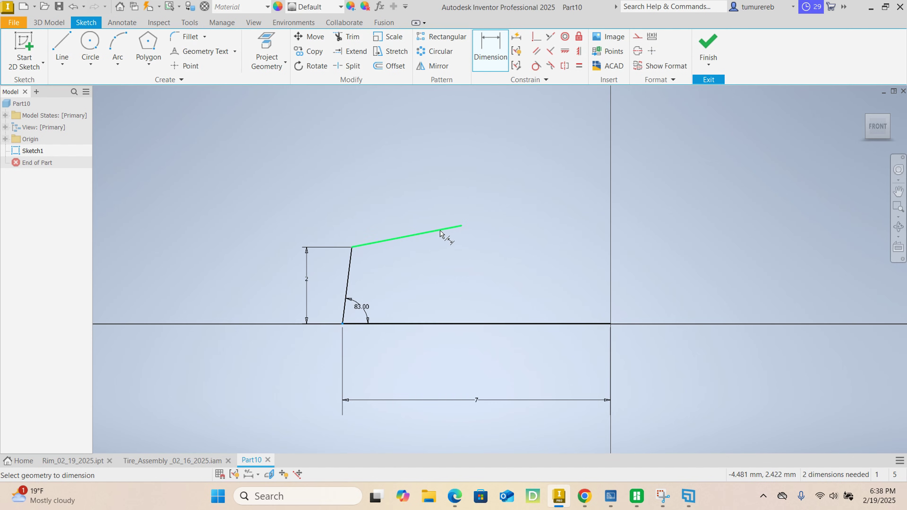
pyautogui.click(461, 226)
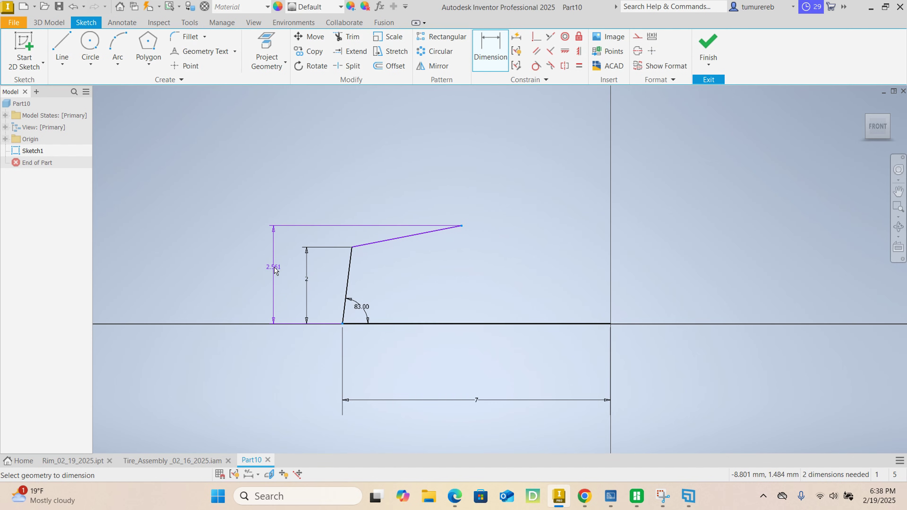
pyautogui.click(274, 268)
pyautogui.write('2.5')
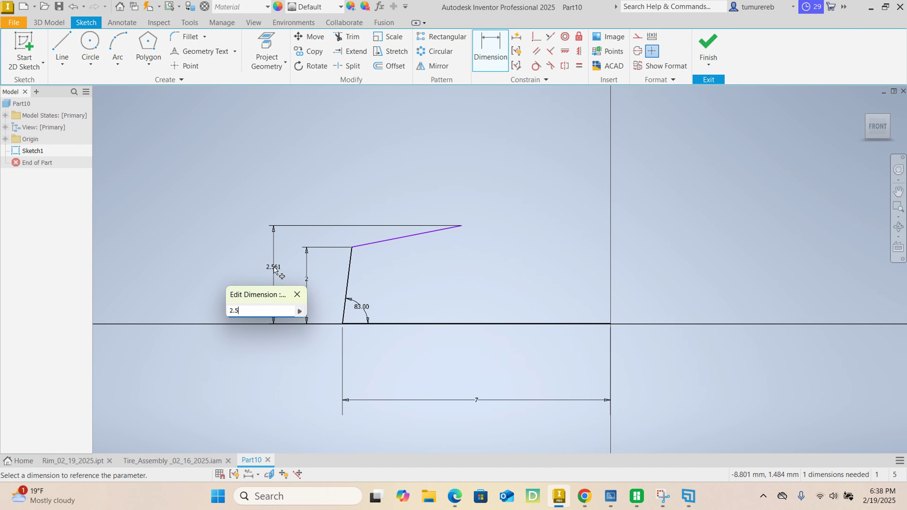
pyautogui.press('Return')
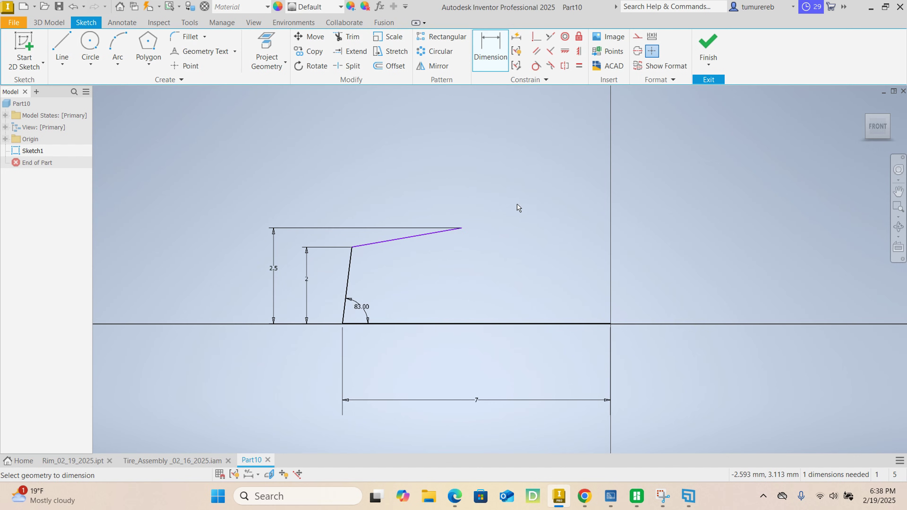
# - Draw a 4 mm vertical line upward from the free end of the sloped line
pyautogui.moveTo(518, 206); pyautogui.dragTo(535, 290, button='middle')
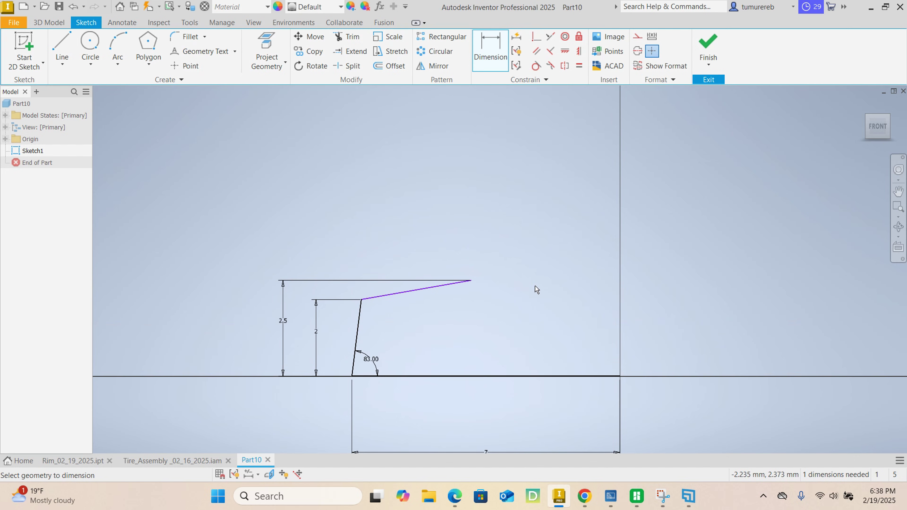
pyautogui.press('l')
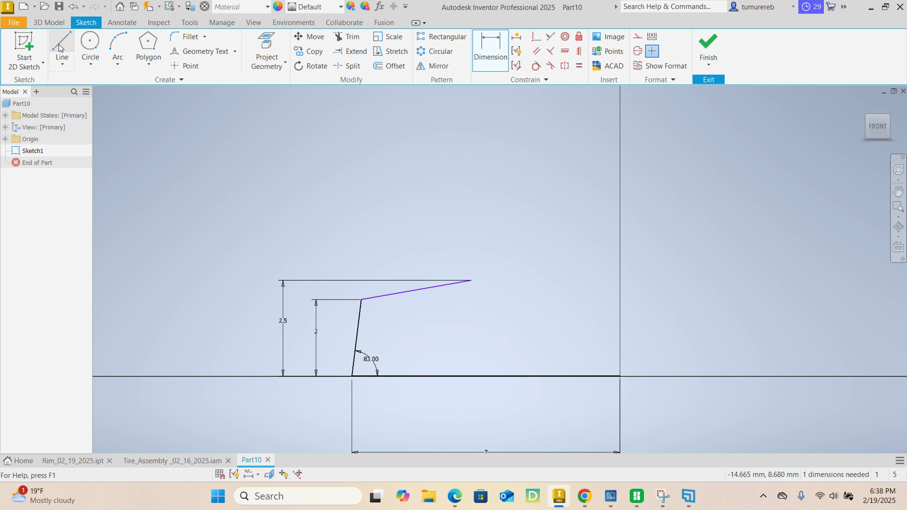
pyautogui.click(472, 280)
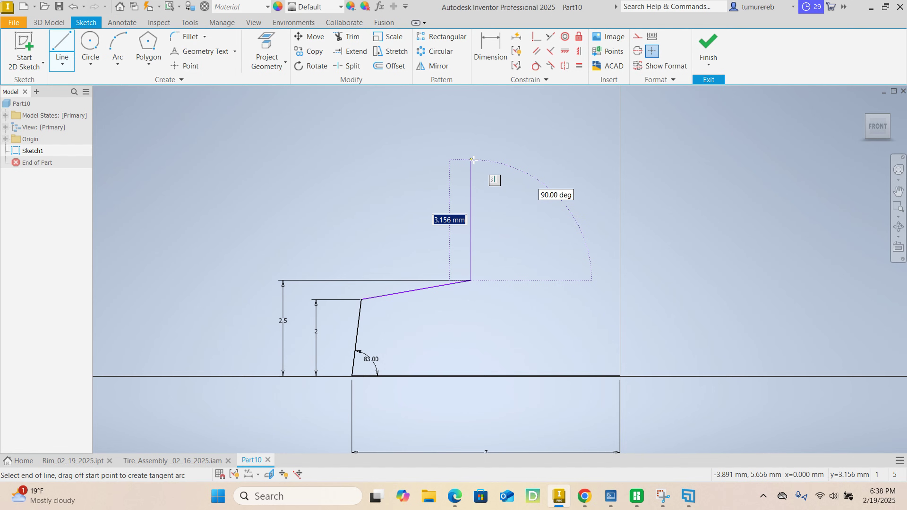
pyautogui.write('4')
pyautogui.press('Return')
pyautogui.press('Escape')
# - Draw a separate 6 mm vertical line above the 4 mm line, aligned with it and leaving a gap between them
pyautogui.moveTo(474, 176); pyautogui.dragTo(488, 281, button='middle')
pyautogui.scroll(-3, 487, 279)
pyautogui.moveTo(476, 232); pyautogui.dragTo(482, 278, button='middle')
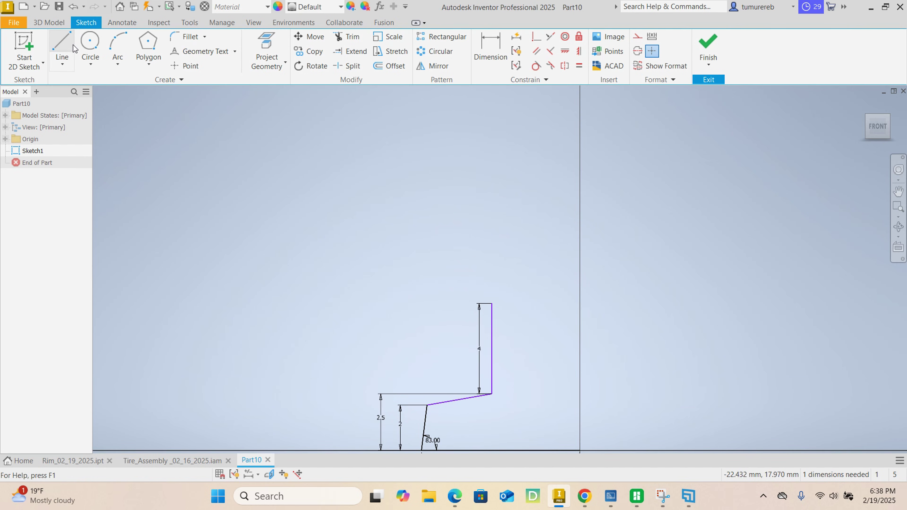
pyautogui.click(62, 50)
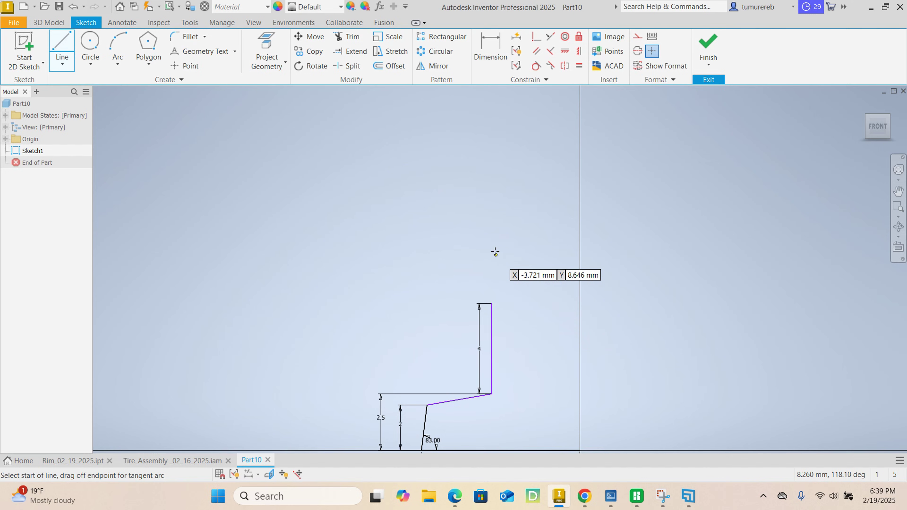
pyautogui.click(493, 222)
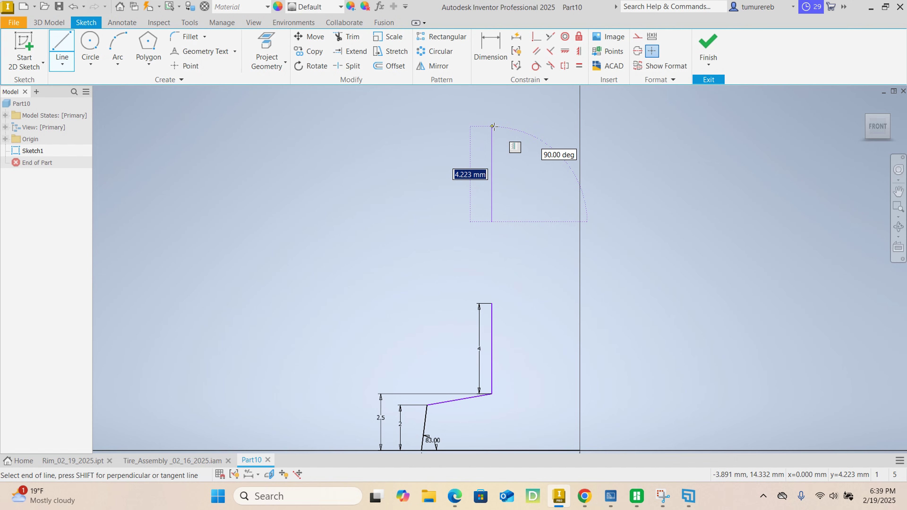
pyautogui.write('6')
pyautogui.press('Return')
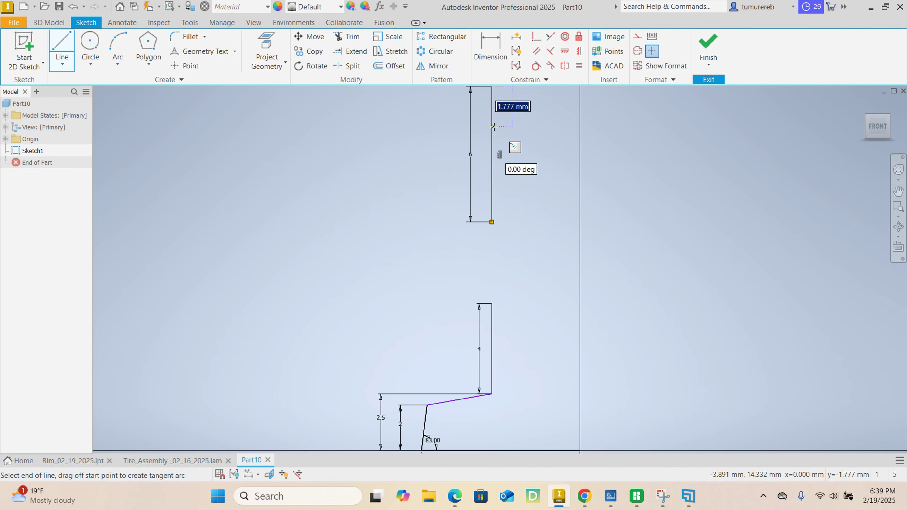
pyautogui.rightClick(507, 146)
pyautogui.click(542, 147)
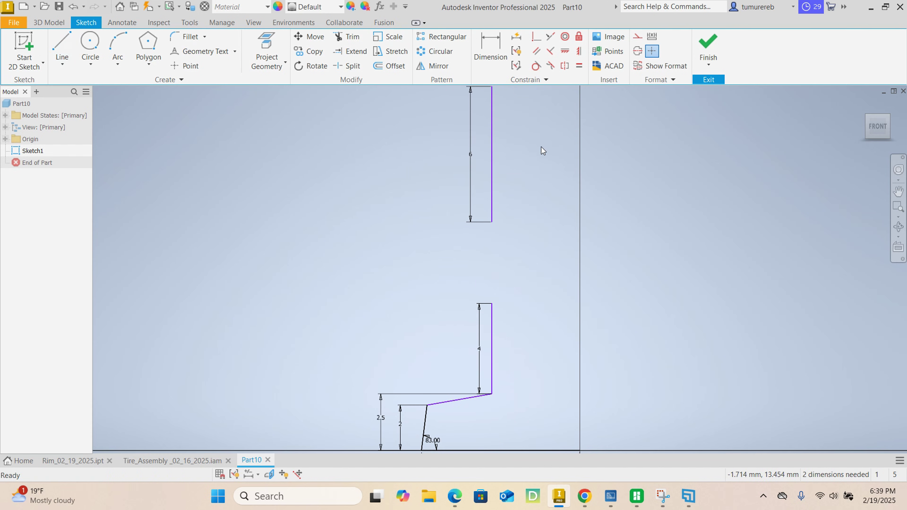
# - Continue the profile from the upper vertical line's top end: about 4 mm left, 3.9 mm up, and 2 mm right
pyautogui.moveTo(541, 147); pyautogui.dragTo(564, 287, button='middle')
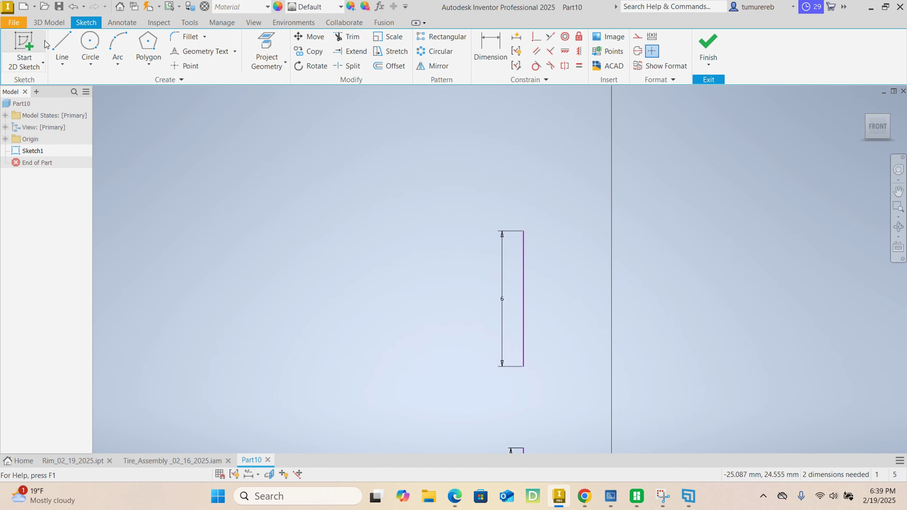
pyautogui.click(62, 46)
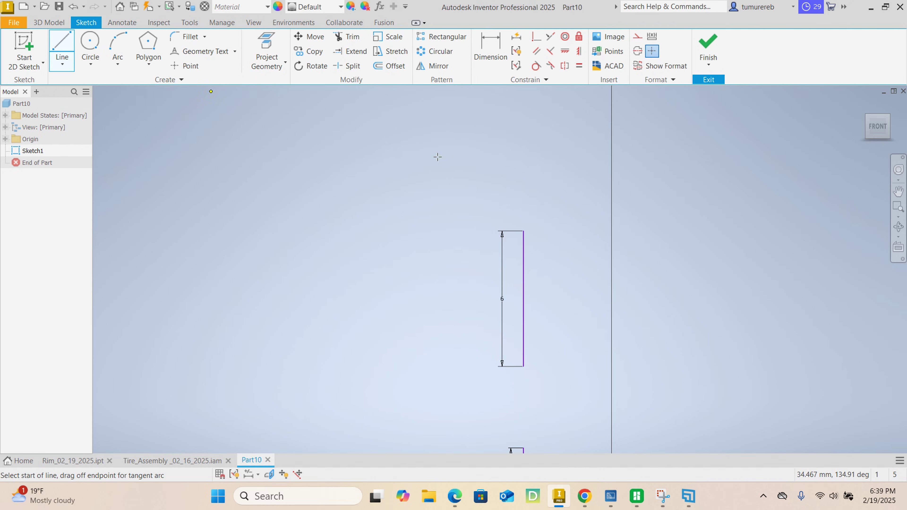
pyautogui.click(523, 231)
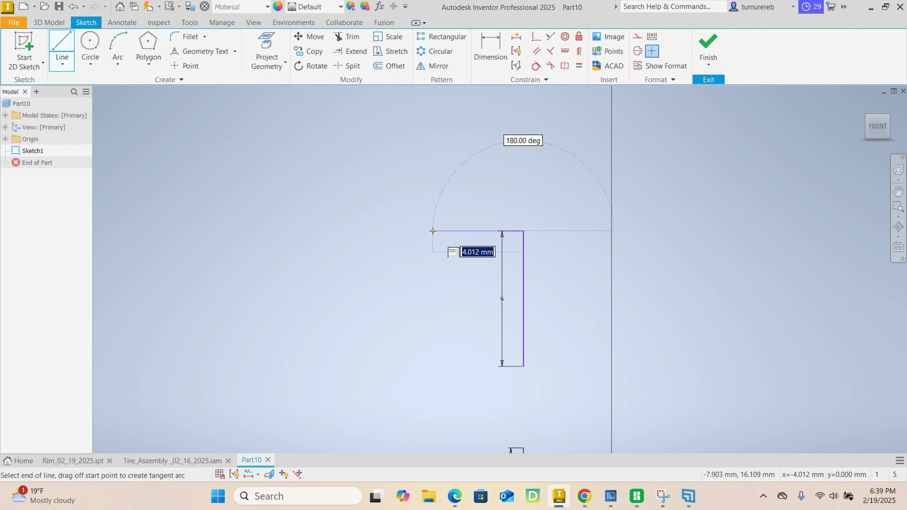
pyautogui.click(433, 231)
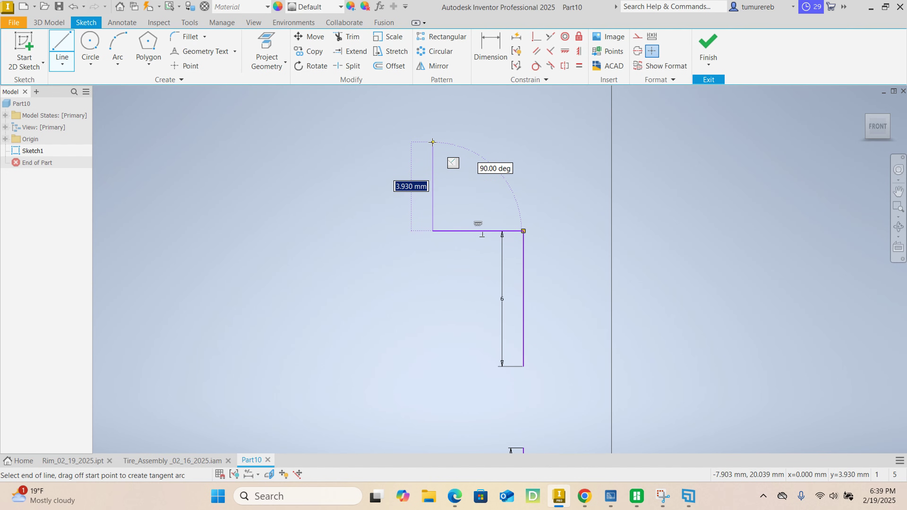
pyautogui.click(433, 142)
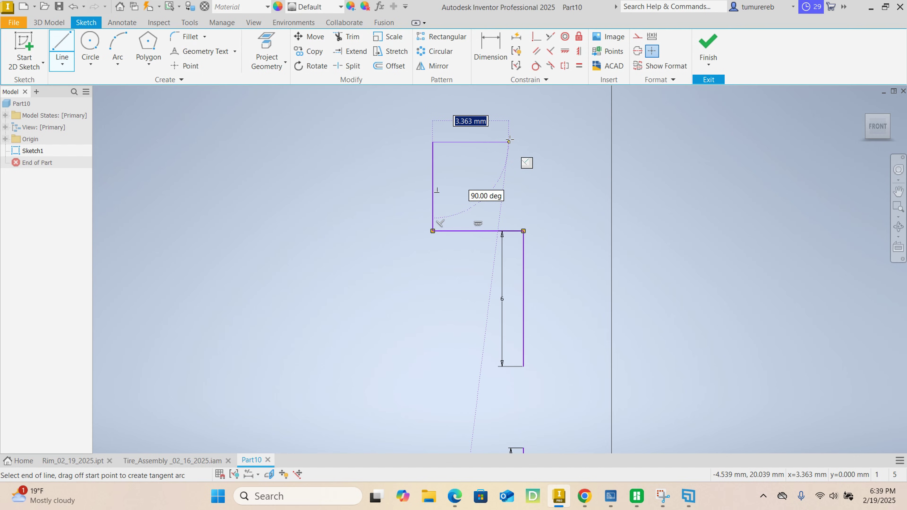
pyautogui.click(479, 142)
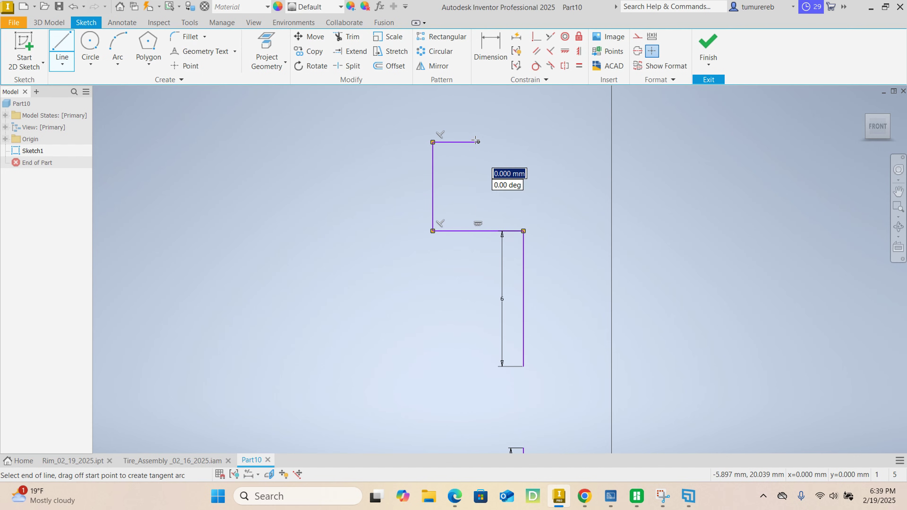
# - Continue with a short steep line down to the right, then a horizontal line about 10.7 mm long crossing the vertical axis
pyautogui.click(485, 183)
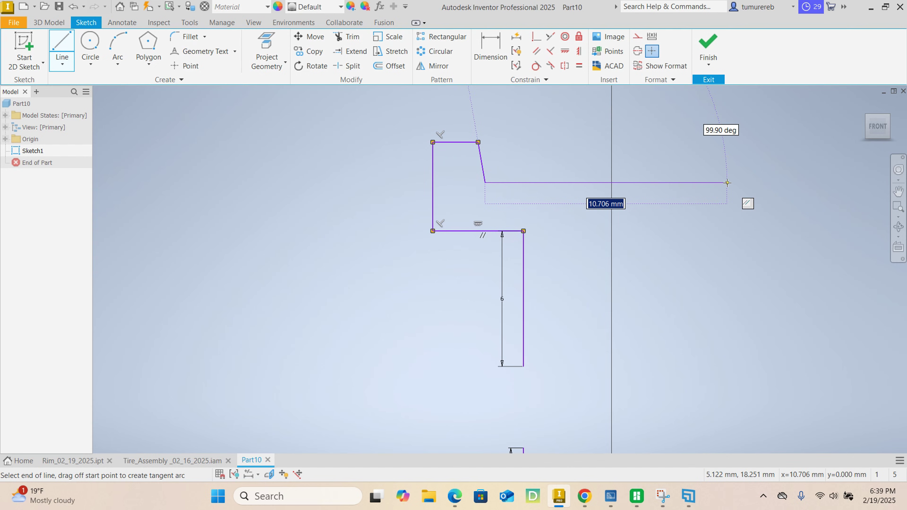
pyautogui.click(727, 183)
pyautogui.rightClick(727, 183)
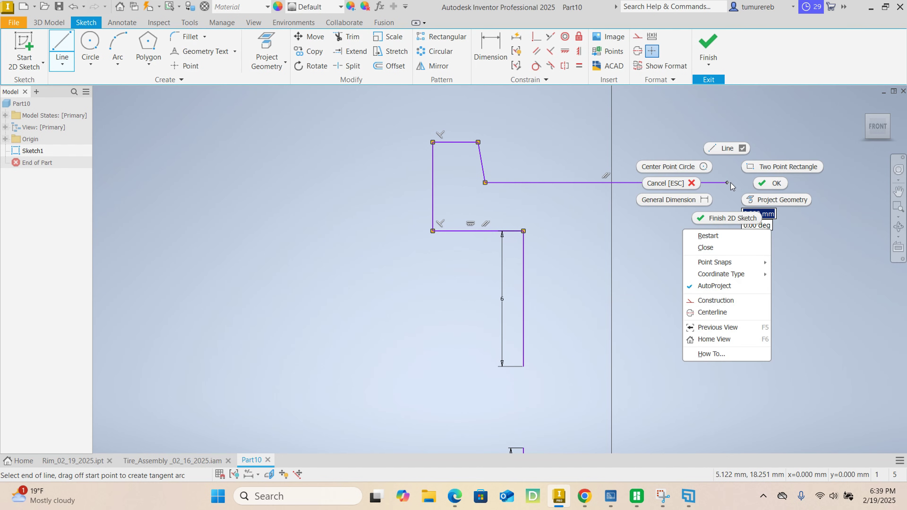
pyautogui.click(754, 186)
pyautogui.scroll(-3, 627, 254)
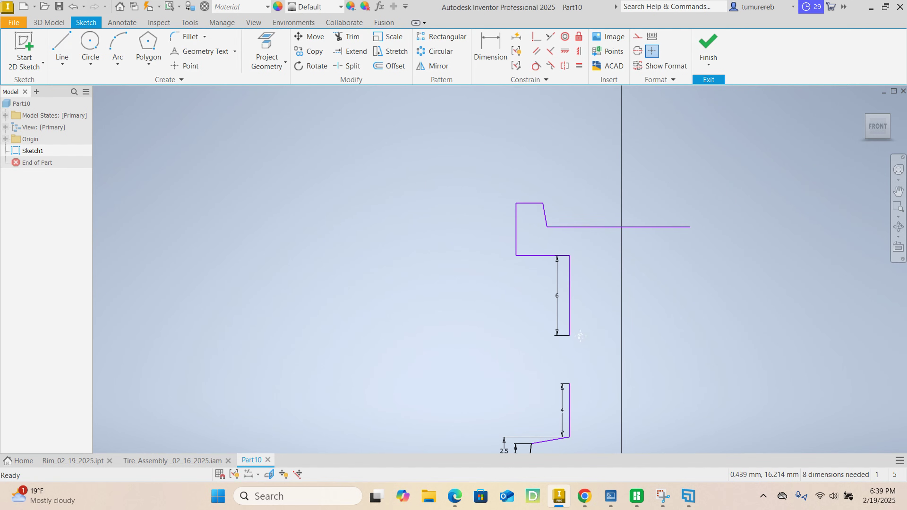
# - Delete the 6 mm and 4 mm length dimensions of the two separate vertical lines
pyautogui.moveTo(581, 335); pyautogui.dragTo(551, 315, button='middle')
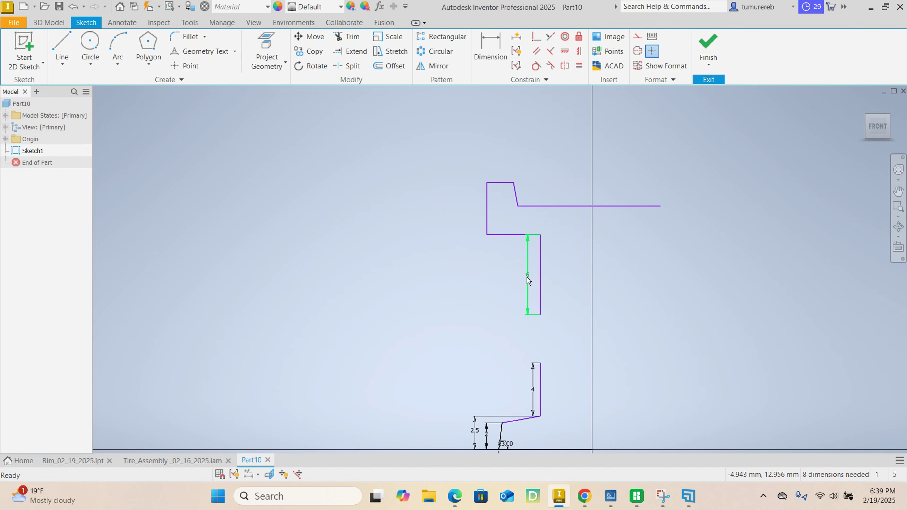
pyautogui.rightClick(528, 281)
pyautogui.click(529, 245)
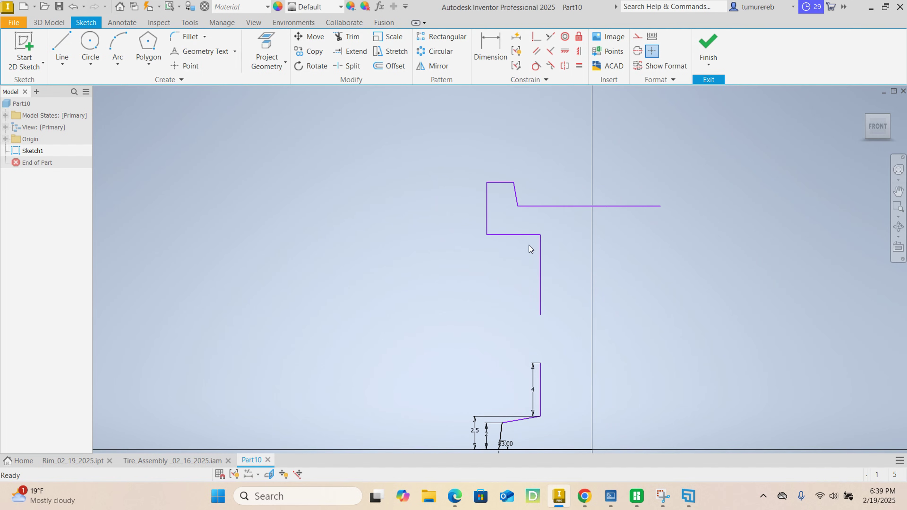
pyautogui.rightClick(530, 386)
pyautogui.click(527, 347)
pyautogui.moveTo(526, 378); pyautogui.dragTo(534, 340, button='middle')
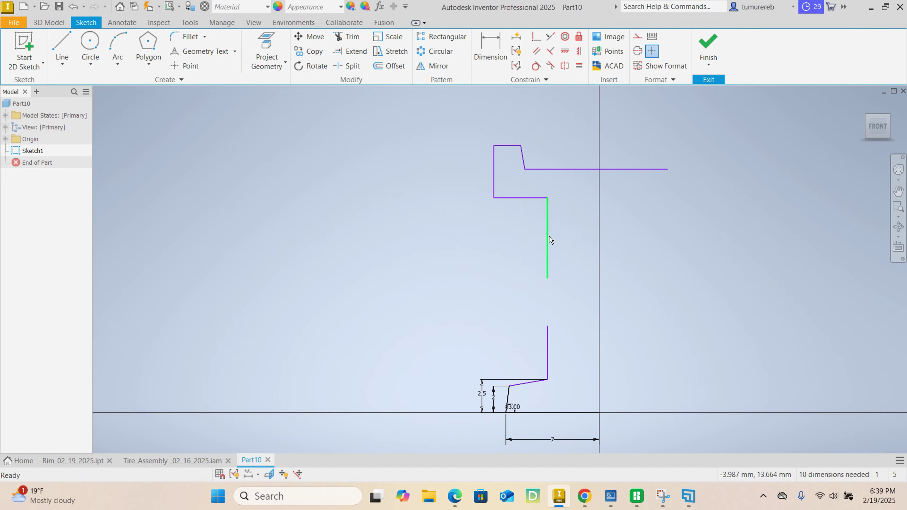
# - Dimension the height from the sloped line's right end to the horizontal ledge above the upper vertical line as 17.5 mm
pyautogui.click(491, 44)
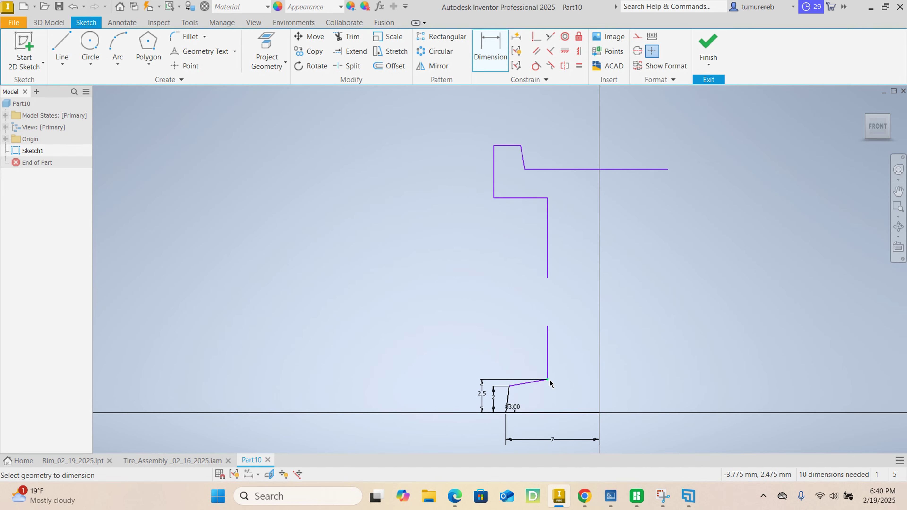
pyautogui.click(537, 198)
pyautogui.click(436, 264)
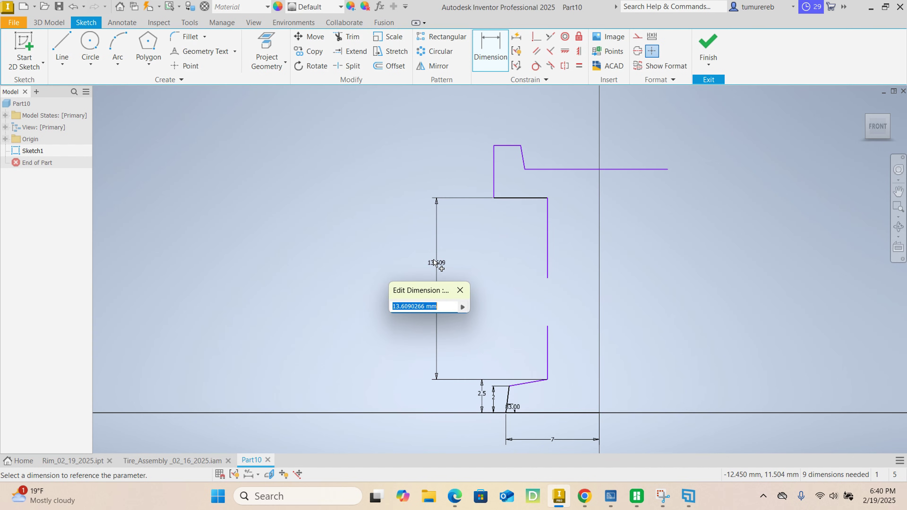
pyautogui.write('17.5')
pyautogui.press('Return')
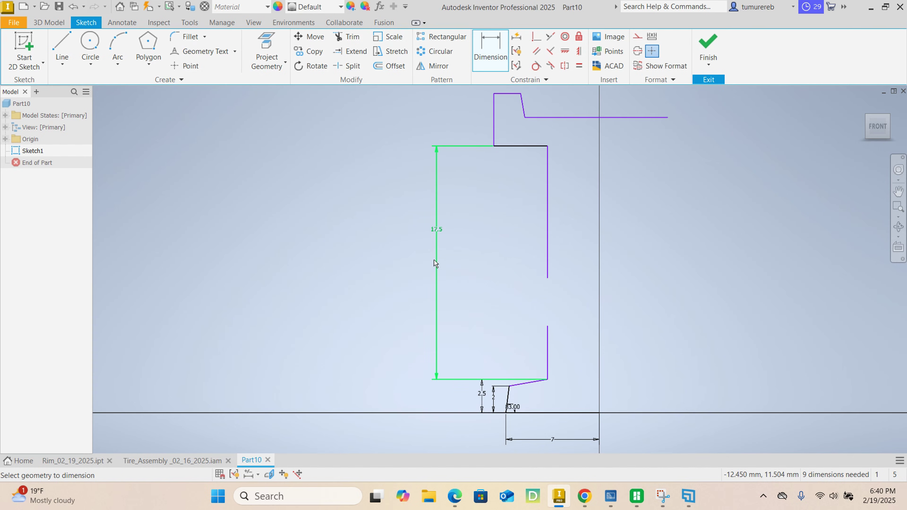
# - Dimension the height from the baseline to the profile's short topmost horizontal line as 23 mm
pyautogui.moveTo(521, 277)
pyautogui.mouseDown(button='middle')
pyautogui.moveTo(519, 315)
pyautogui.moveTo(520, 292)
pyautogui.mouseUp(button='middle')
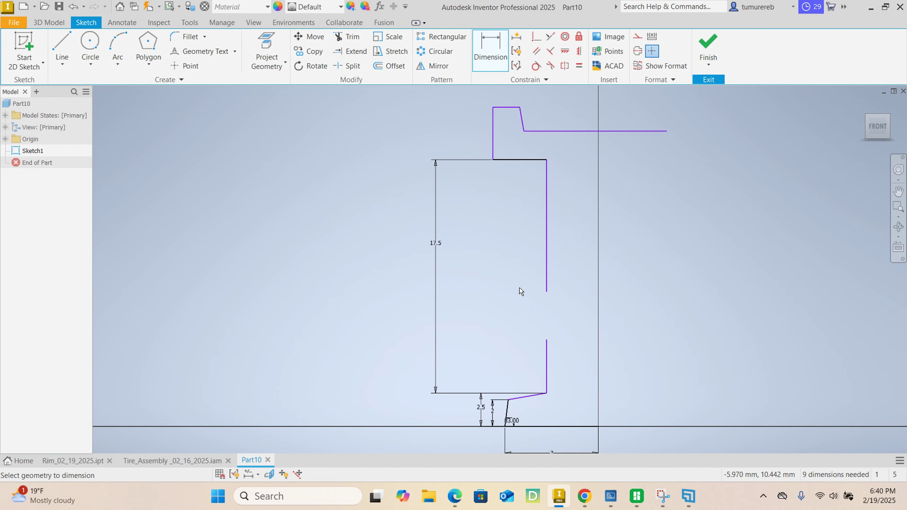
pyautogui.moveTo(503, 184); pyautogui.dragTo(507, 249, button='middle')
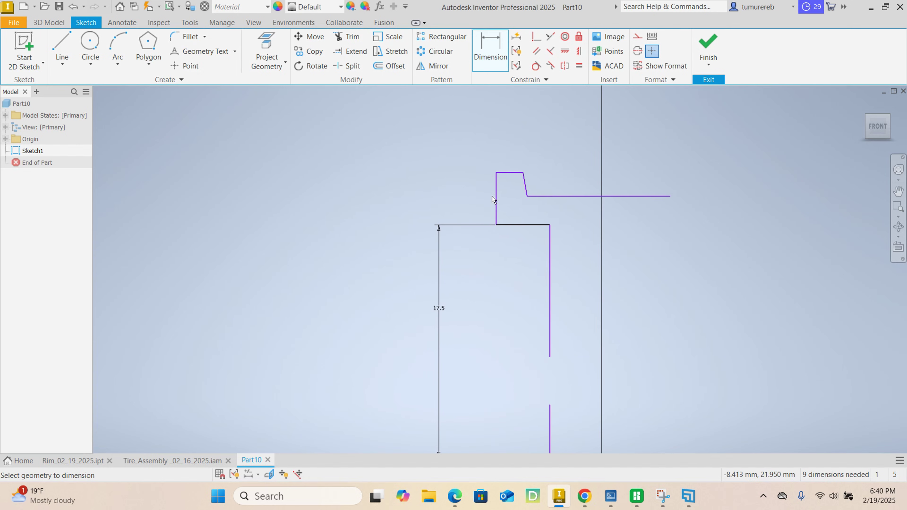
pyautogui.scroll(5, 517, 173)
pyautogui.click(525, 168)
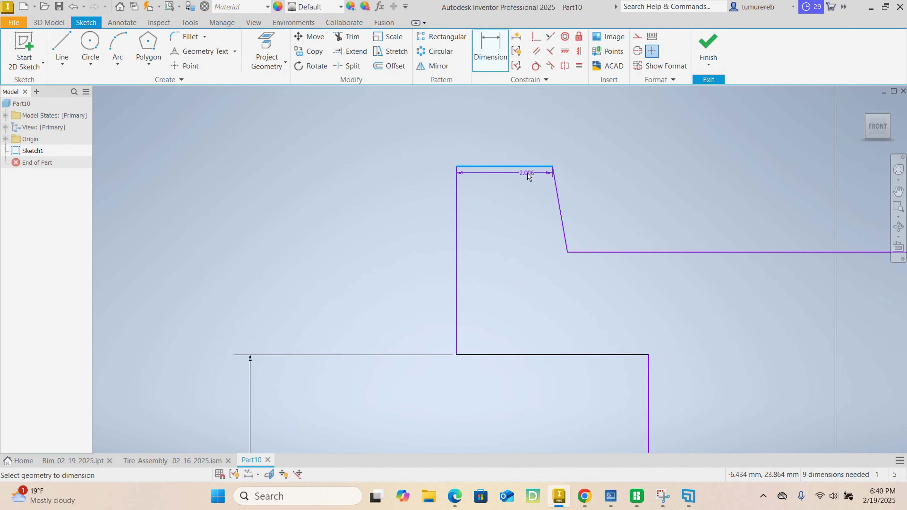
pyautogui.scroll(-4, 527, 226)
pyautogui.moveTo(530, 341); pyautogui.dragTo(531, 217, button='middle')
pyautogui.moveTo(538, 412); pyautogui.dragTo(535, 278, button='middle')
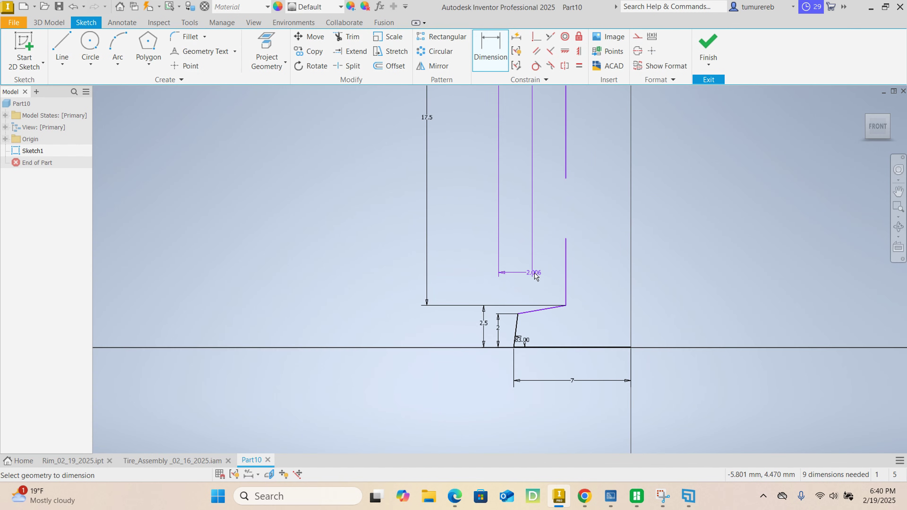
pyautogui.click(538, 349)
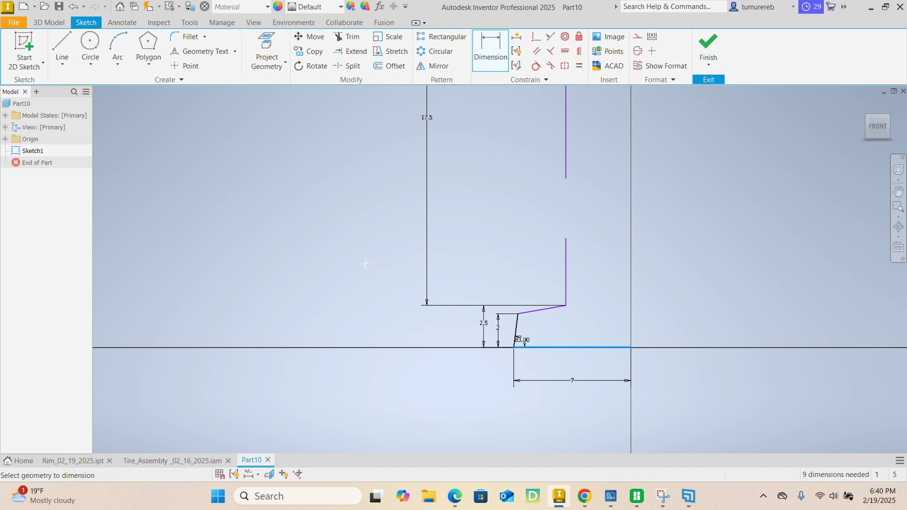
pyautogui.moveTo(367, 222); pyautogui.dragTo(405, 315, button='middle')
pyautogui.click(371, 319)
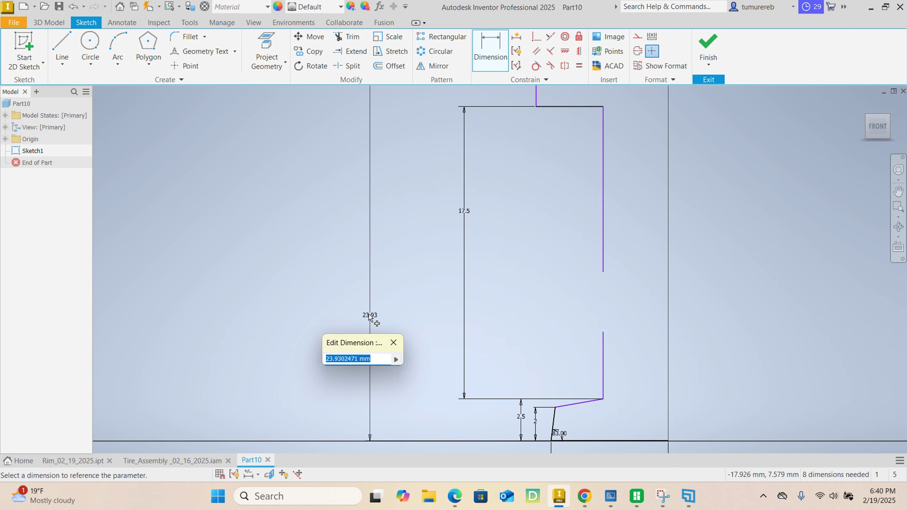
pyautogui.write('23')
pyautogui.press('Return')
# - Dimension the height from the baseline to the long horizontal line crossing the vertical axis as 21.5 mm
pyautogui.scroll(-2, 370, 319)
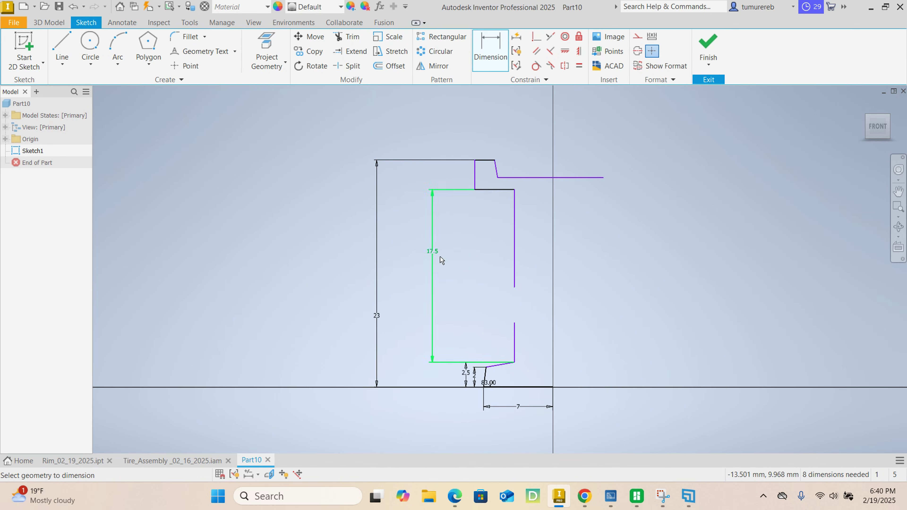
pyautogui.scroll(3, 505, 177)
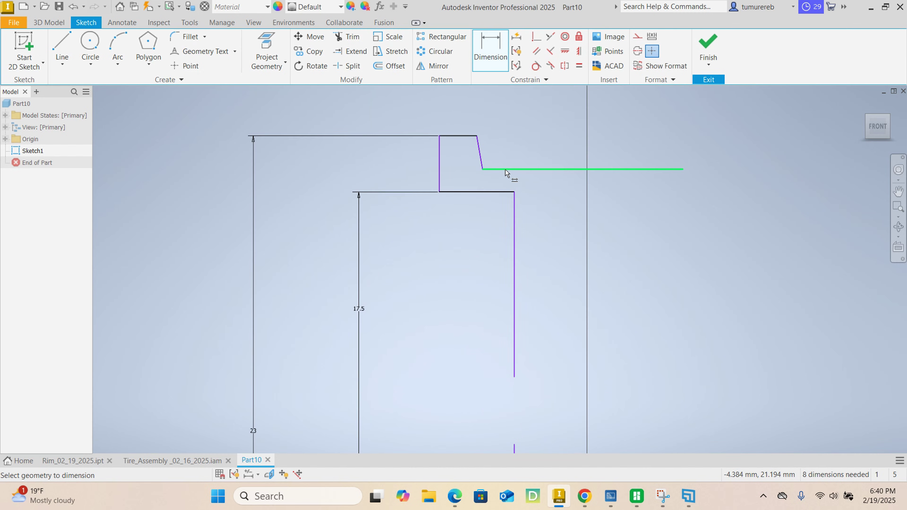
pyautogui.click(506, 171)
pyautogui.moveTo(505, 259); pyautogui.dragTo(504, 150, button='middle')
pyautogui.moveTo(504, 379); pyautogui.dragTo(504, 285, button='middle')
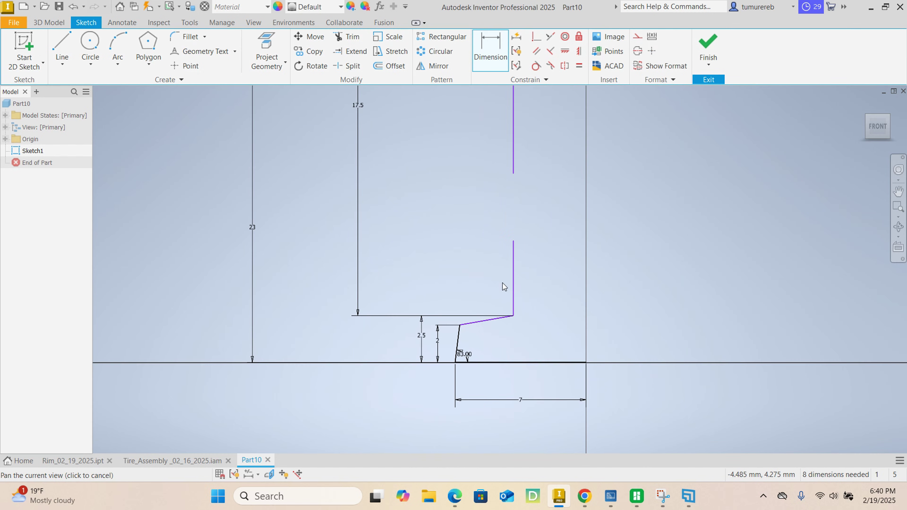
pyautogui.click(483, 364)
pyautogui.moveTo(289, 301); pyautogui.dragTo(328, 381, button='middle')
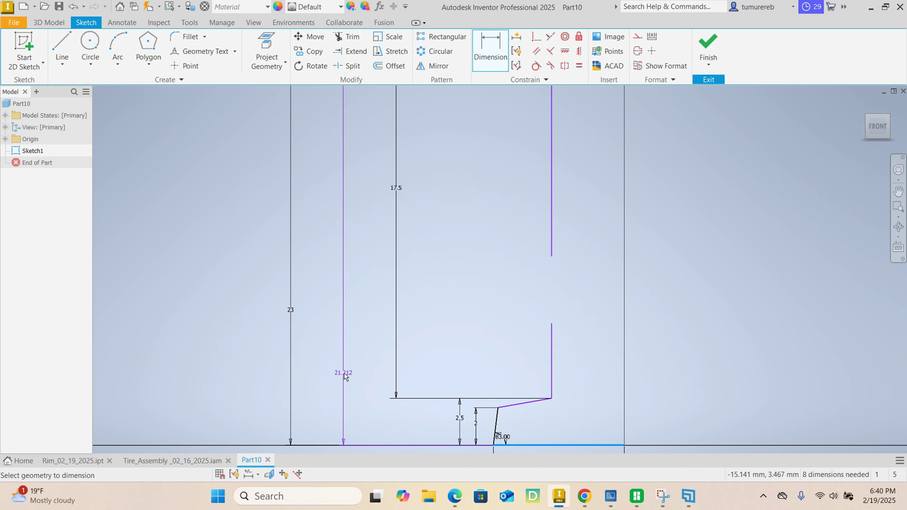
pyautogui.click(344, 253)
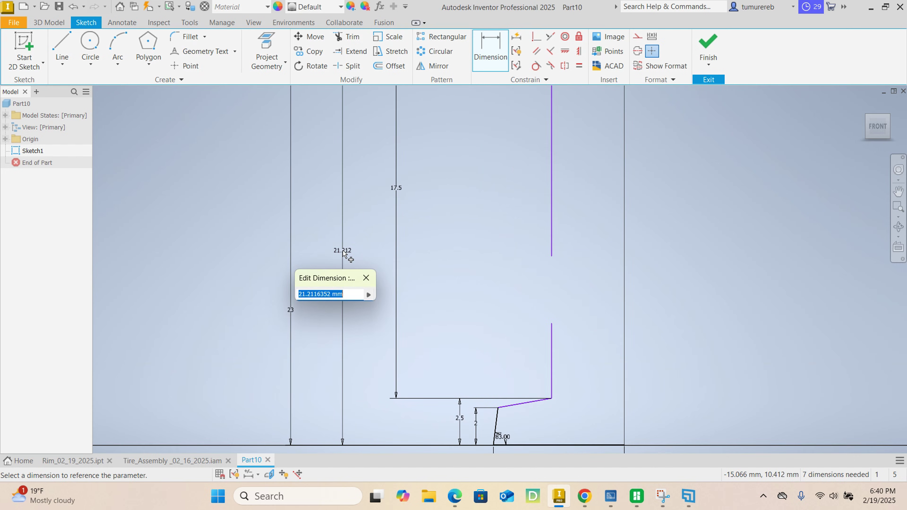
pyautogui.write('21.5')
pyautogui.press('Return')
pyautogui.scroll(-5, 370, 257)
pyautogui.moveTo(388, 264)
pyautogui.mouseDown(button='middle')
pyautogui.moveTo(430, 302)
pyautogui.moveTo(451, 267)
pyautogui.moveTo(446, 236)
pyautogui.mouseUp(button='middle')
pyautogui.scroll(5, 430, 250)
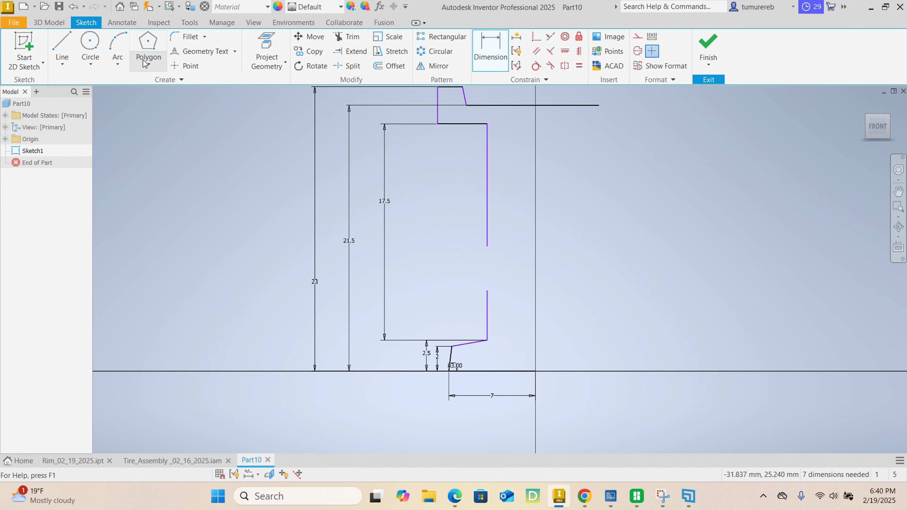
# - Close the gap between the two vertical lines with a three-point arc of 4 mm radius bulging left
pyautogui.click(150, 64)
pyautogui.click(157, 81)
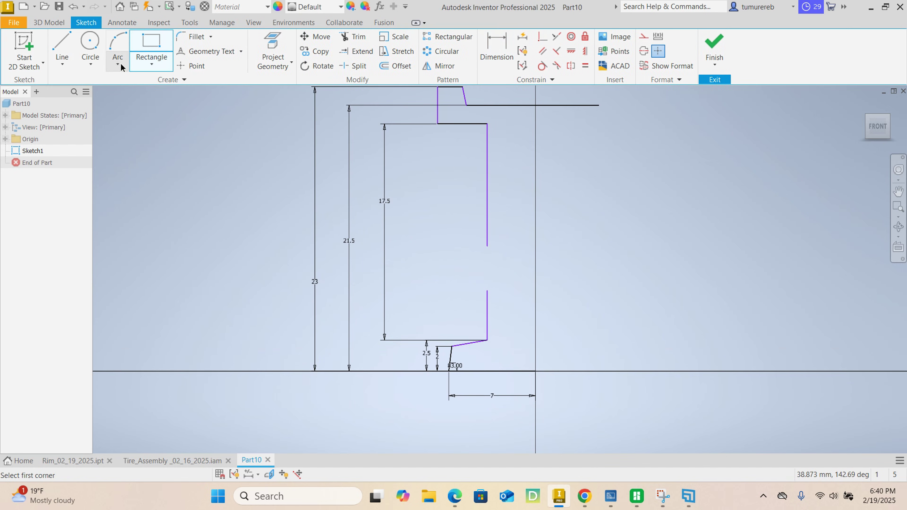
pyautogui.click(121, 67)
pyautogui.click(132, 85)
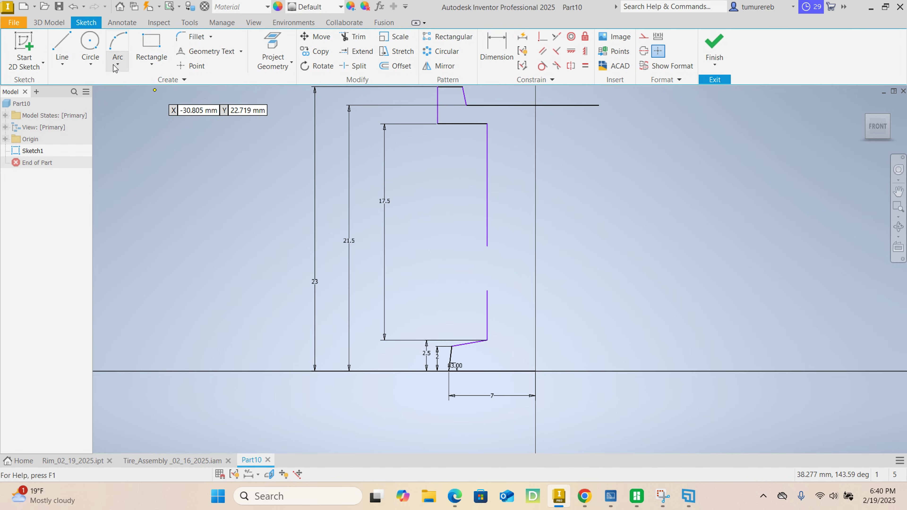
pyautogui.click(116, 55)
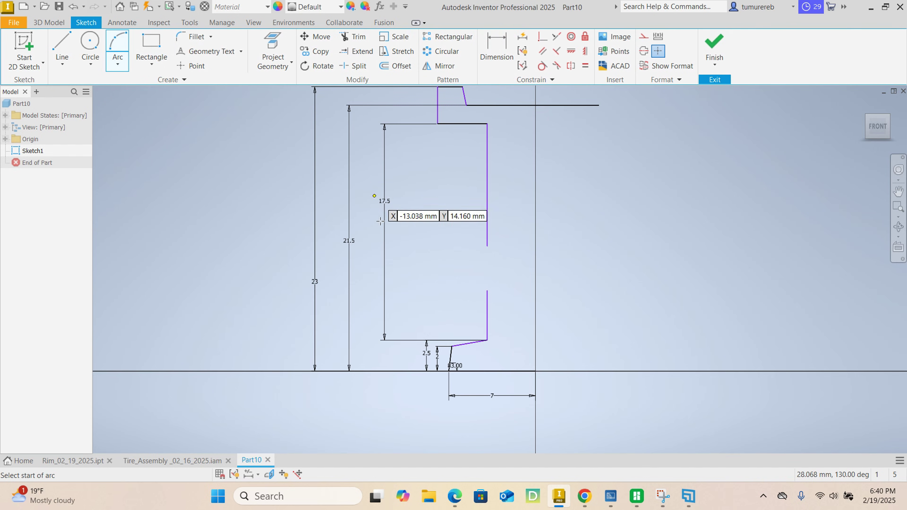
pyautogui.click(486, 290)
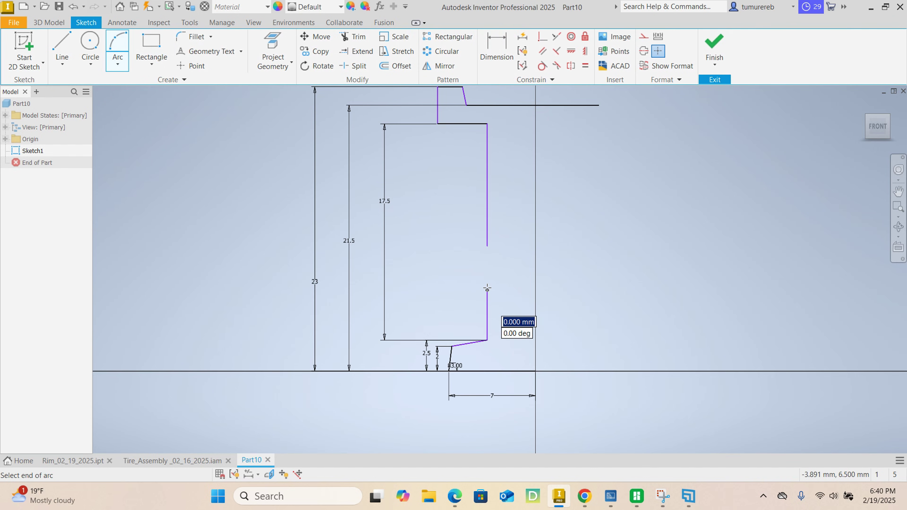
pyautogui.click(487, 246)
pyautogui.scroll(-2, 479, 256)
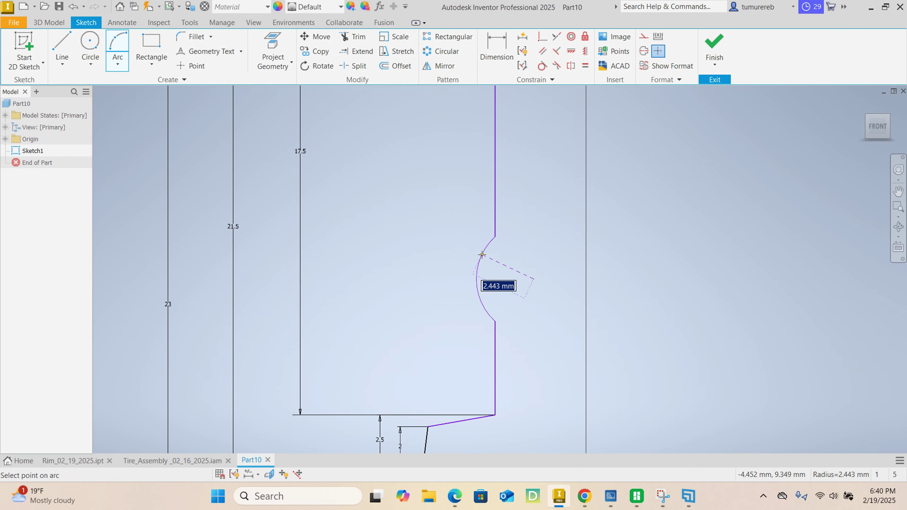
pyautogui.write('4')
pyautogui.press('Return')
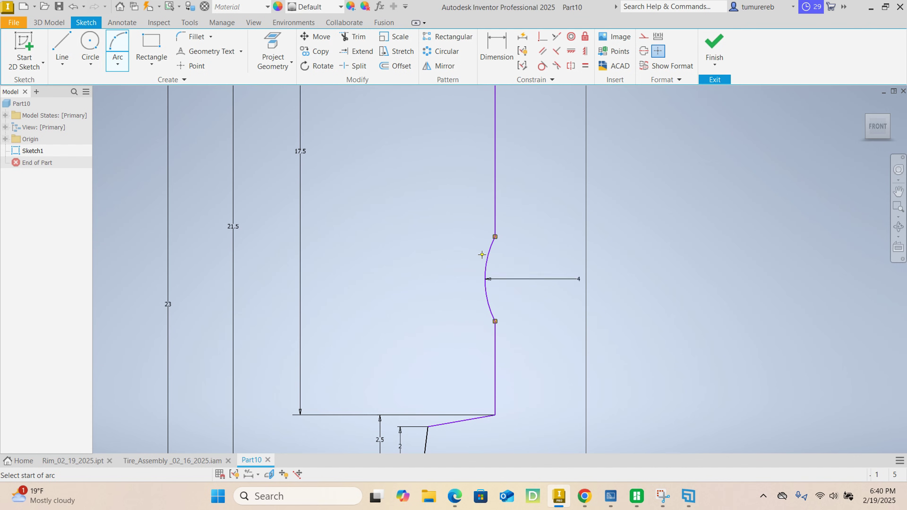
pyautogui.rightClick(427, 224)
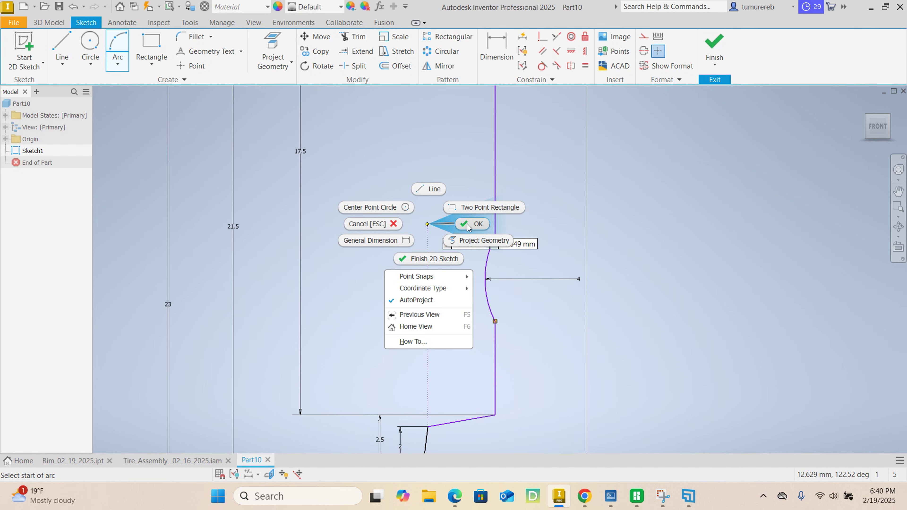
pyautogui.click(467, 225)
pyautogui.scroll(-3, 458, 263)
pyautogui.moveTo(433, 239); pyautogui.dragTo(430, 295, button='middle')
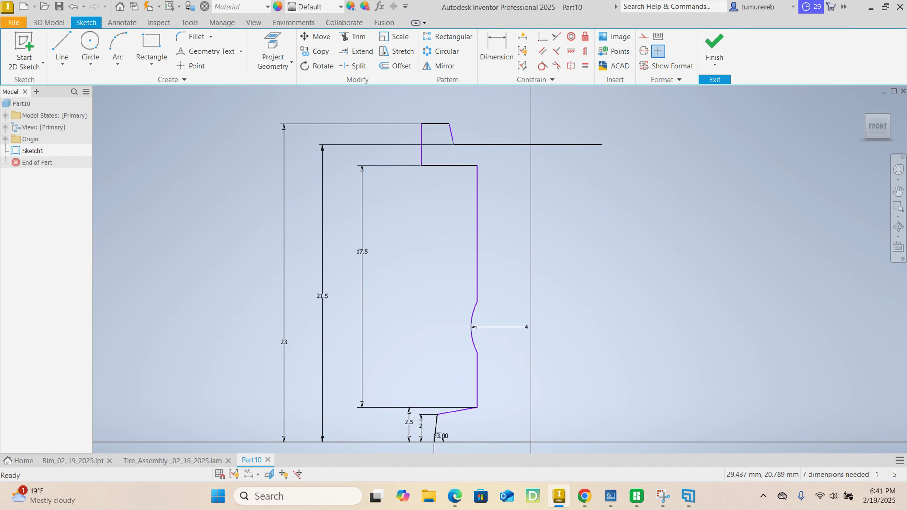
# - Switch to Rim_02_19_2025.pdf in Chrome and examine the whole rim drawing, including its front views, at 25% zoom
pyautogui.hotkey('alt', 'Tab')
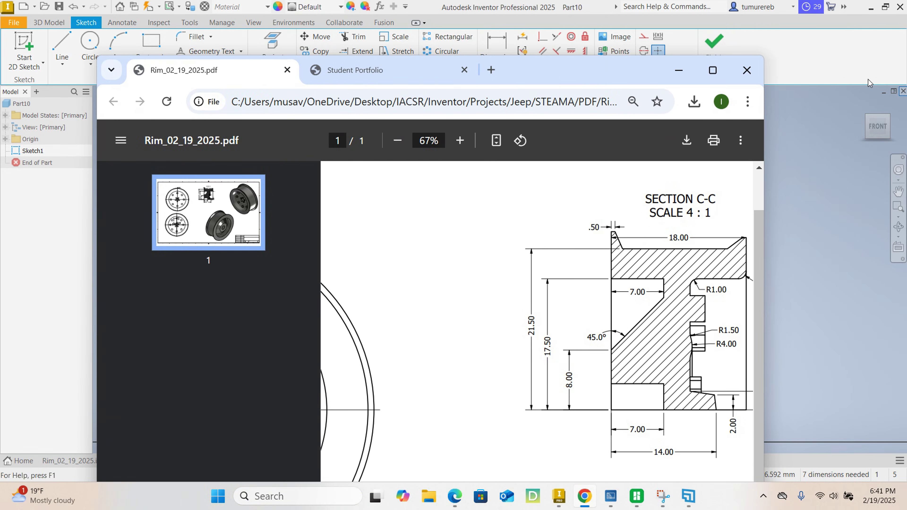
pyautogui.click(713, 69)
pyautogui.scroll(-3, 555, 253)
pyautogui.scroll(-10, 555, 253)
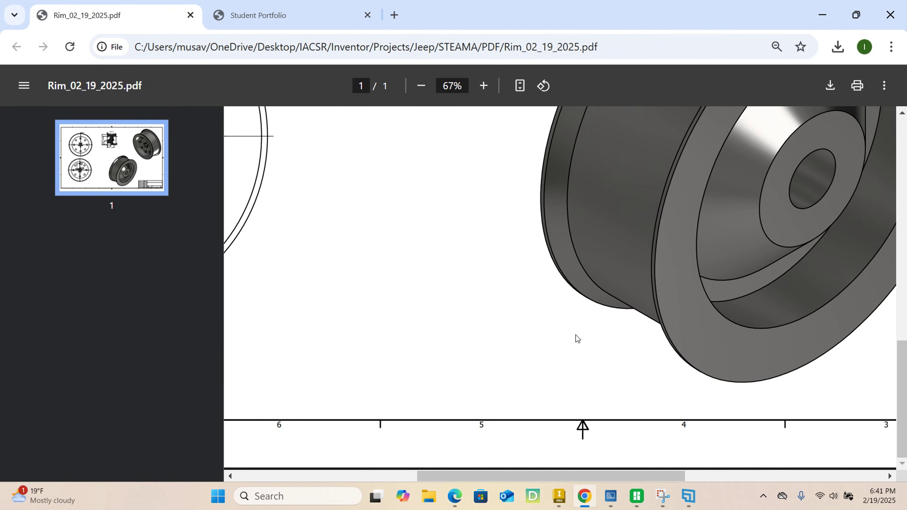
pyautogui.click(461, 86)
pyautogui.press('BackSpace')
pyautogui.write('50')
pyautogui.press('Return')
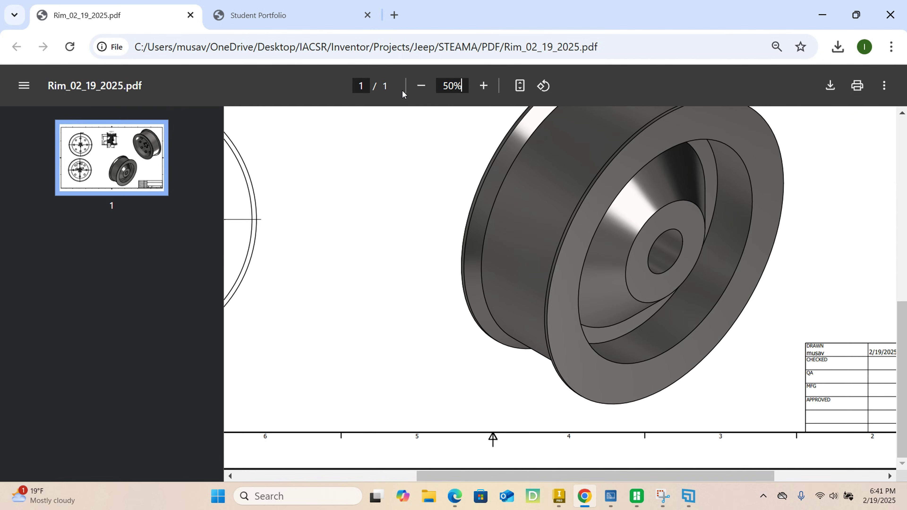
pyautogui.scroll(4, 522, 269)
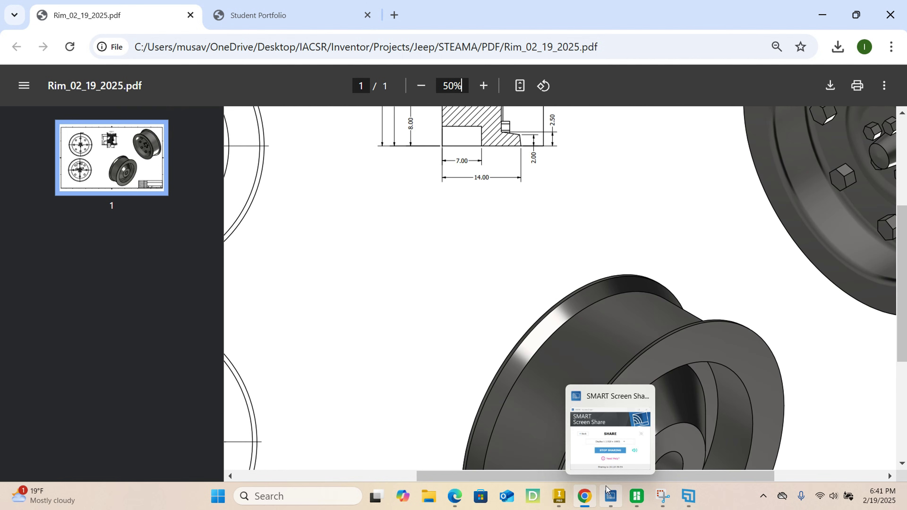
pyautogui.click(464, 86)
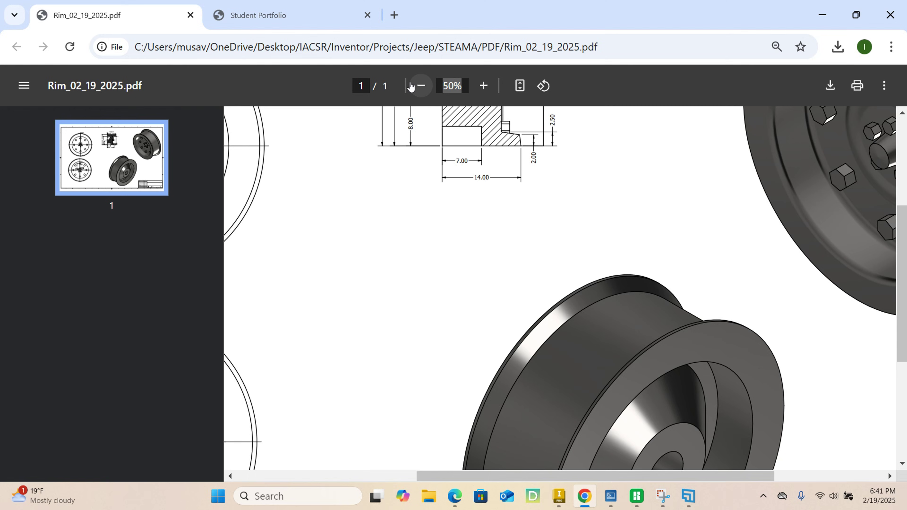
pyautogui.write('45')
pyautogui.press('Return')
pyautogui.doubleClick(422, 86)
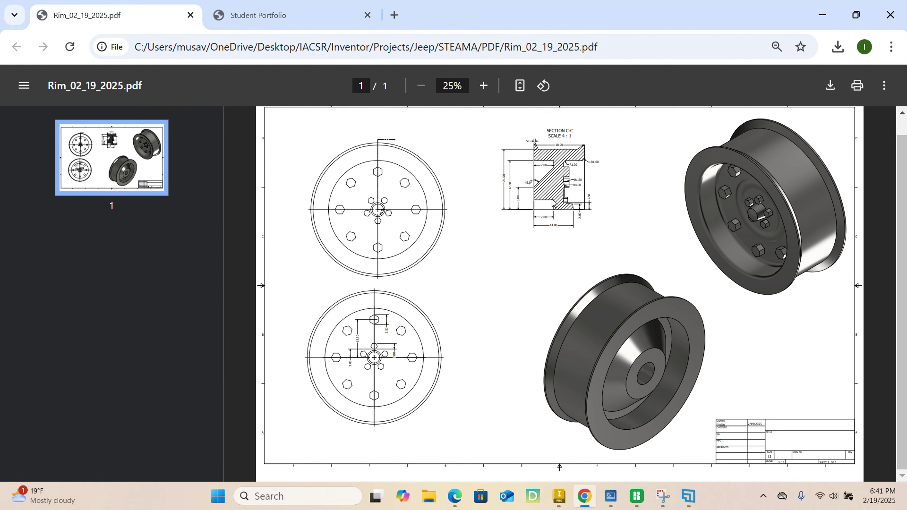
pyautogui.doubleClick(483, 86)
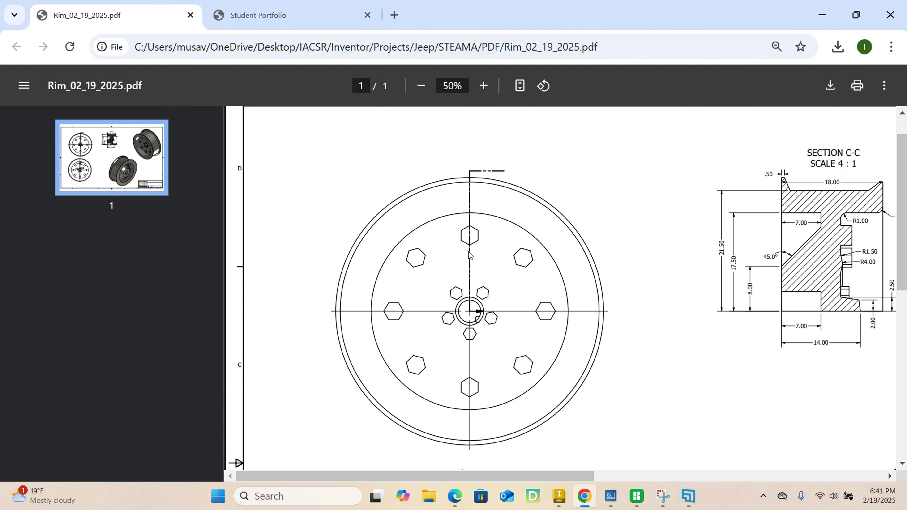
pyautogui.scroll(-3, 480, 464)
pyautogui.click(421, 86)
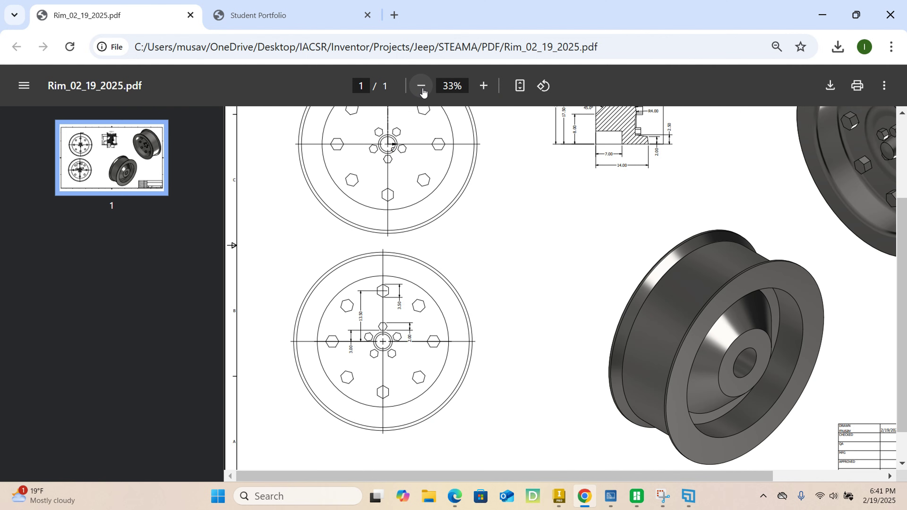
pyautogui.click(422, 86)
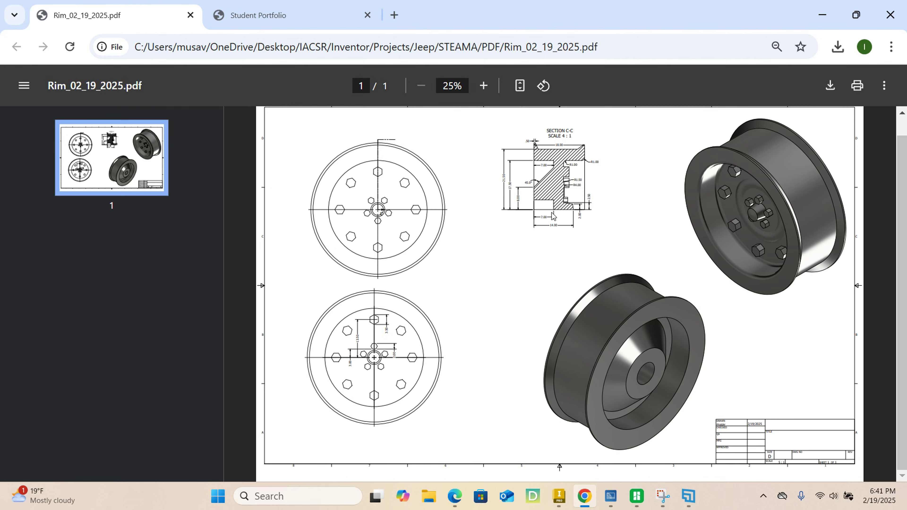
# - Examine the widths, heights and fillet radii in Section C-C at 67% zoom, and return to the Inventor sketch
pyautogui.click(482, 86)
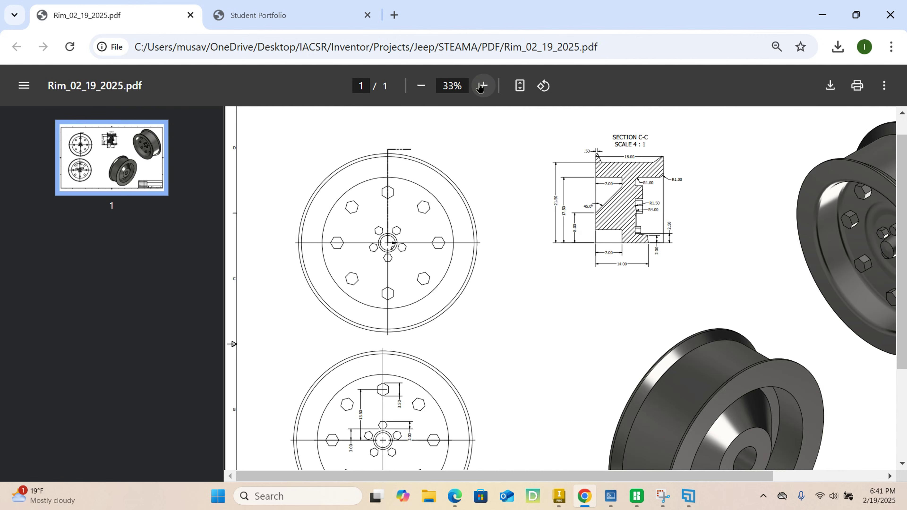
pyautogui.click(483, 86)
pyautogui.click(482, 86)
pyautogui.scroll(-5, 582, 363)
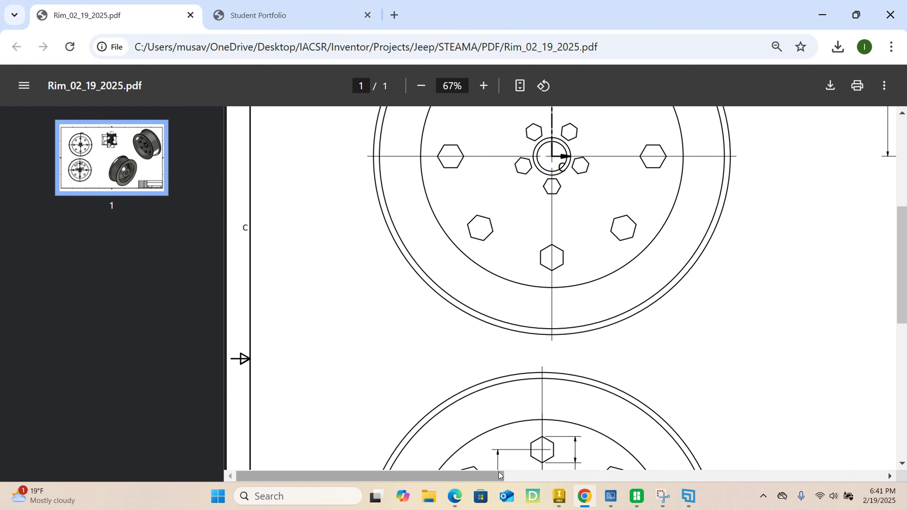
pyautogui.moveTo(501, 473); pyautogui.dragTo(670, 462)
pyautogui.scroll(5, 635, 321)
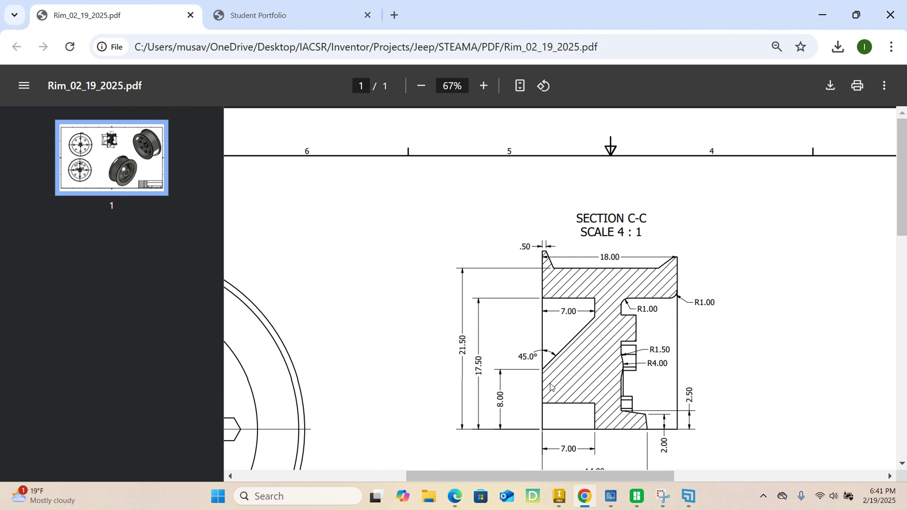
pyautogui.scroll(-2, 550, 388)
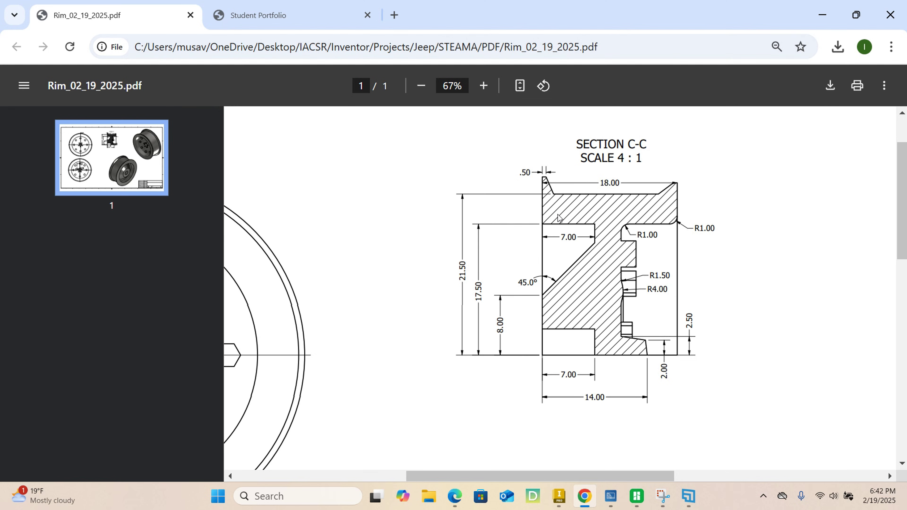
pyautogui.click(822, 15)
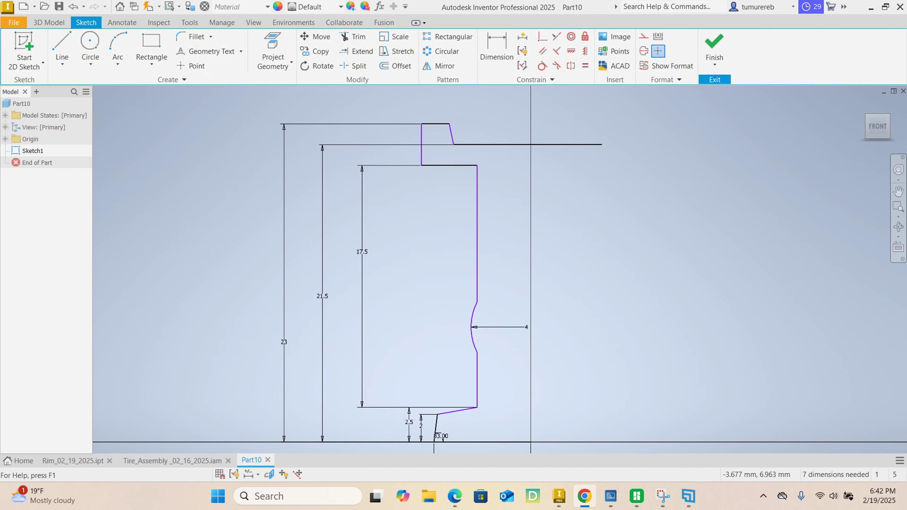
# - Dimension the length of the long horizontal line crossing the vertical axis as 14 mm
pyautogui.moveTo(287, 288); pyautogui.dragTo(287, 229, button='middle')
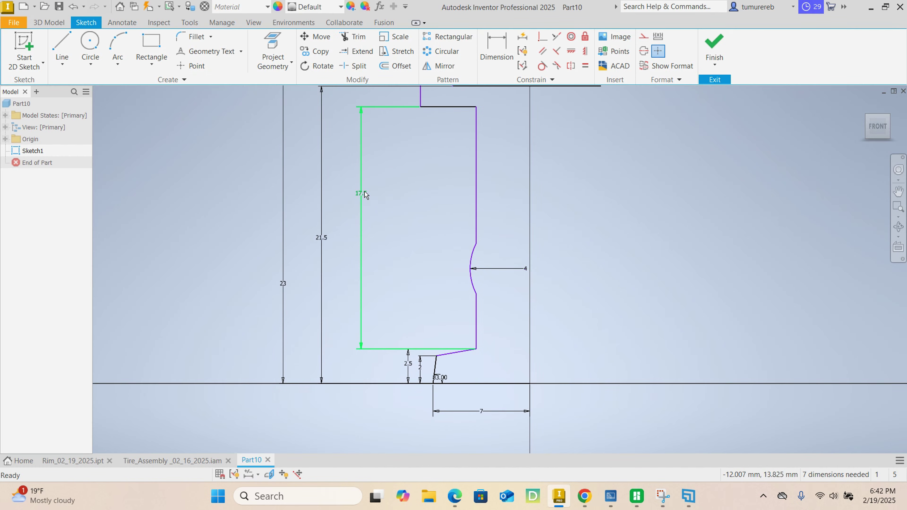
pyautogui.moveTo(359, 180); pyautogui.dragTo(354, 230, button='middle')
pyautogui.moveTo(418, 270); pyautogui.dragTo(425, 205, button='middle')
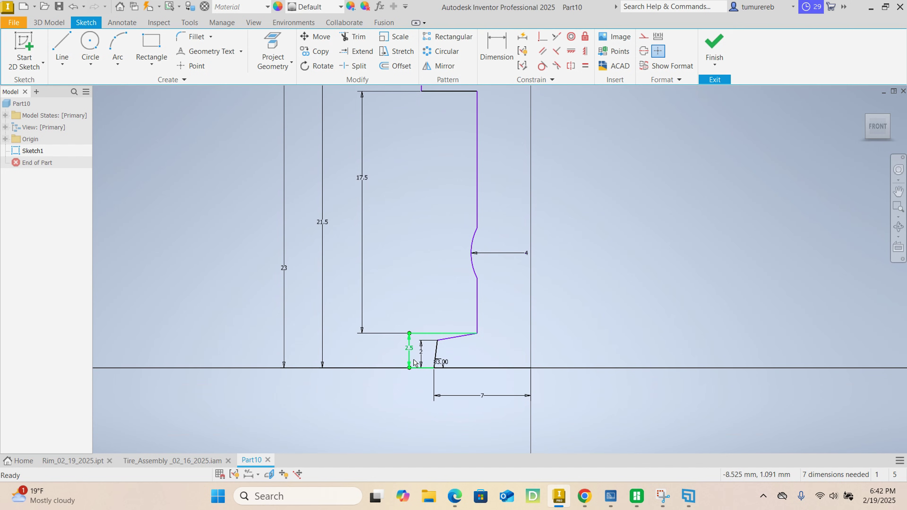
pyautogui.scroll(-3, 411, 351)
pyautogui.scroll(5, 491, 336)
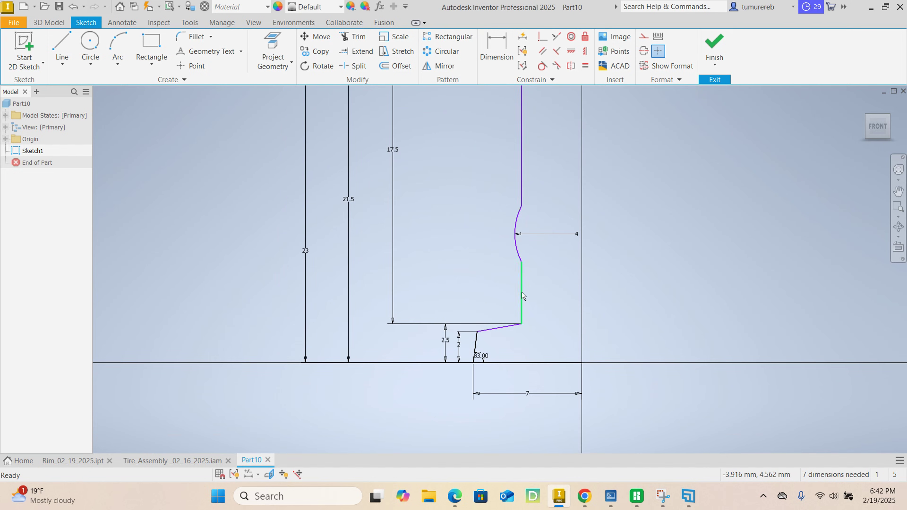
pyautogui.scroll(-3, 492, 266)
pyautogui.moveTo(480, 186); pyautogui.dragTo(475, 221, button='middle')
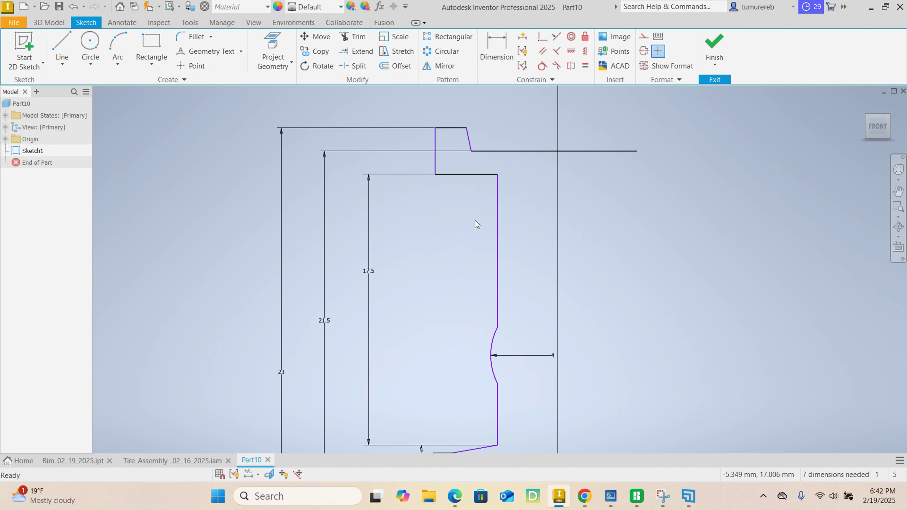
pyautogui.click(497, 47)
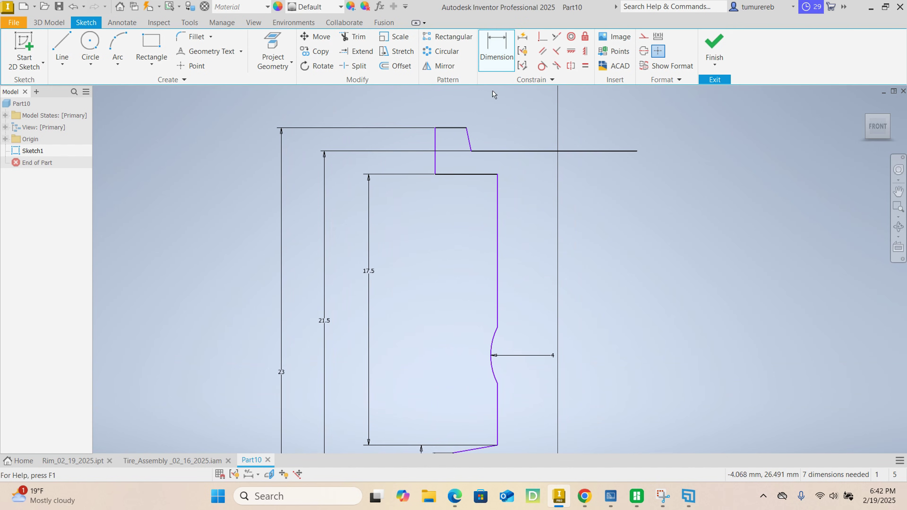
pyautogui.click(521, 156)
pyautogui.scroll(-5, 526, 142)
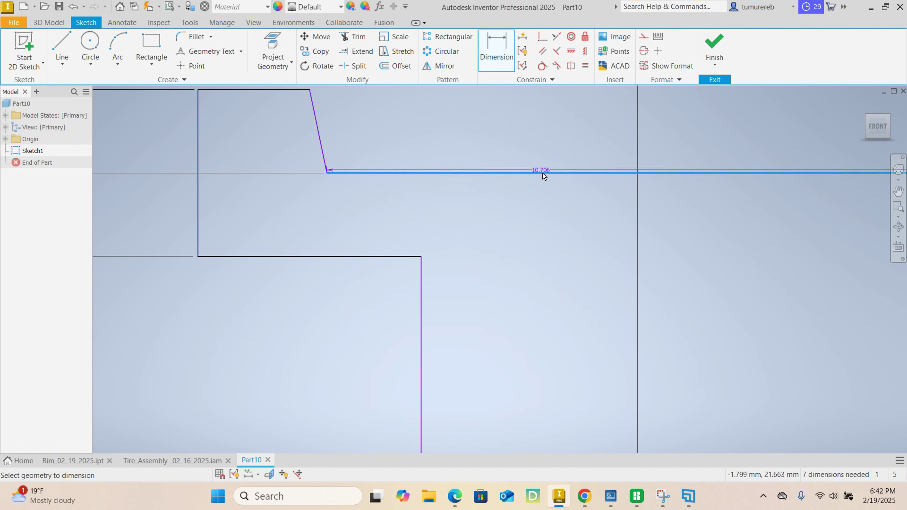
pyautogui.click(530, 161)
pyautogui.write('14')
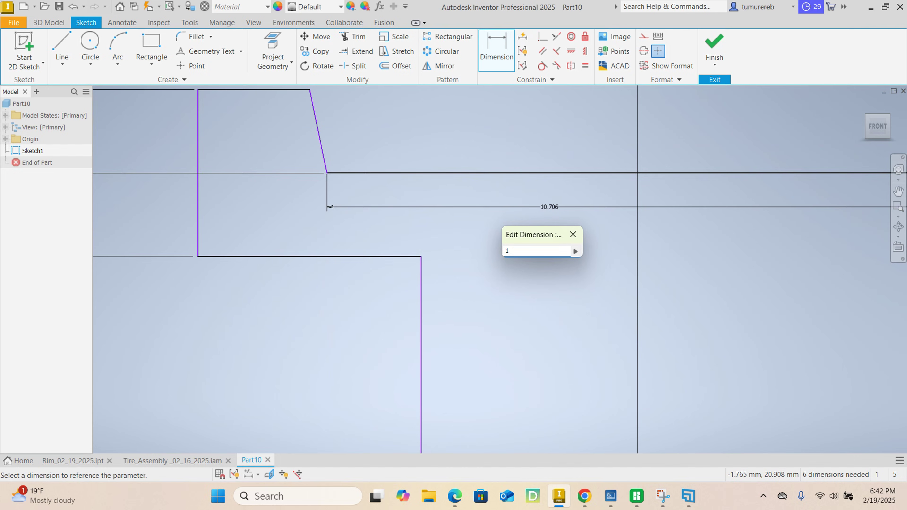
pyautogui.press('Return')
# - Fillet both ends of the horizontal ledge above the upper vertical line with a 1 mm radius
pyautogui.scroll(5, 537, 218)
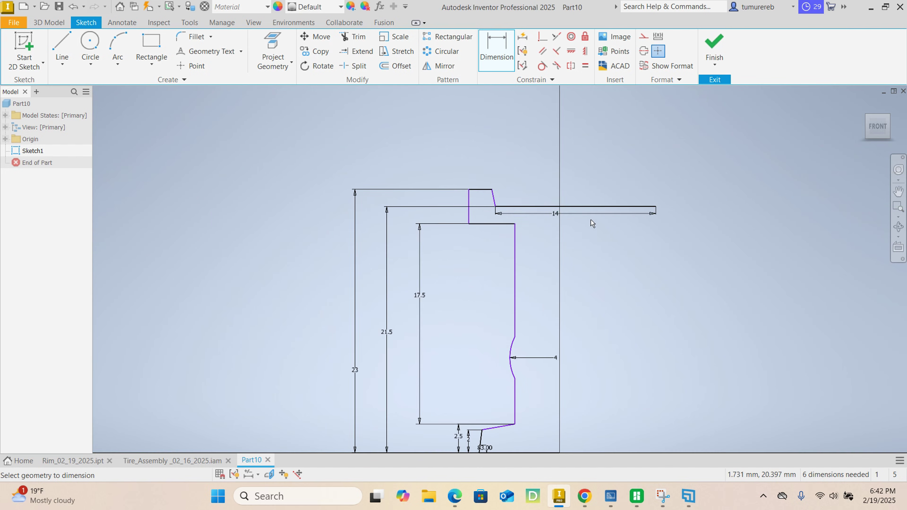
pyautogui.scroll(-3, 610, 222)
pyautogui.scroll(4, 419, 204)
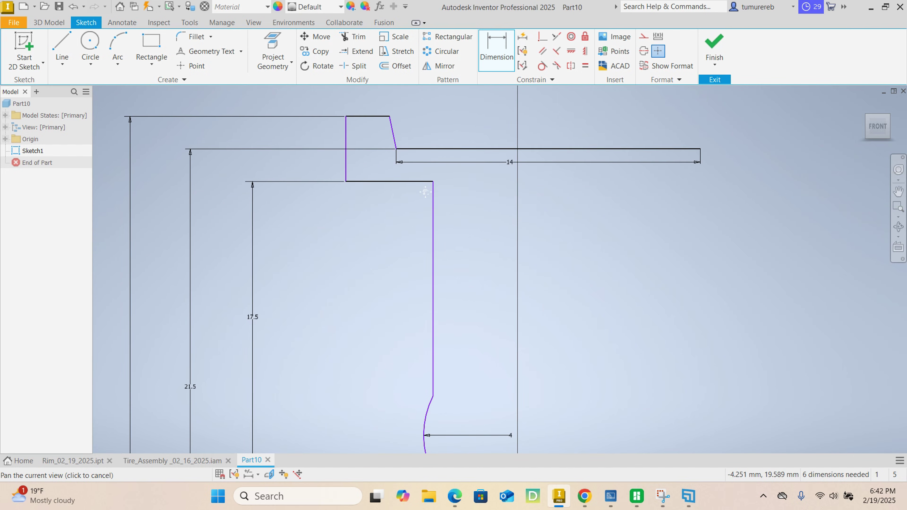
pyautogui.moveTo(364, 232)
pyautogui.mouseDown(button='middle')
pyautogui.moveTo(388, 185)
pyautogui.moveTo(369, 213)
pyautogui.mouseUp(button='middle')
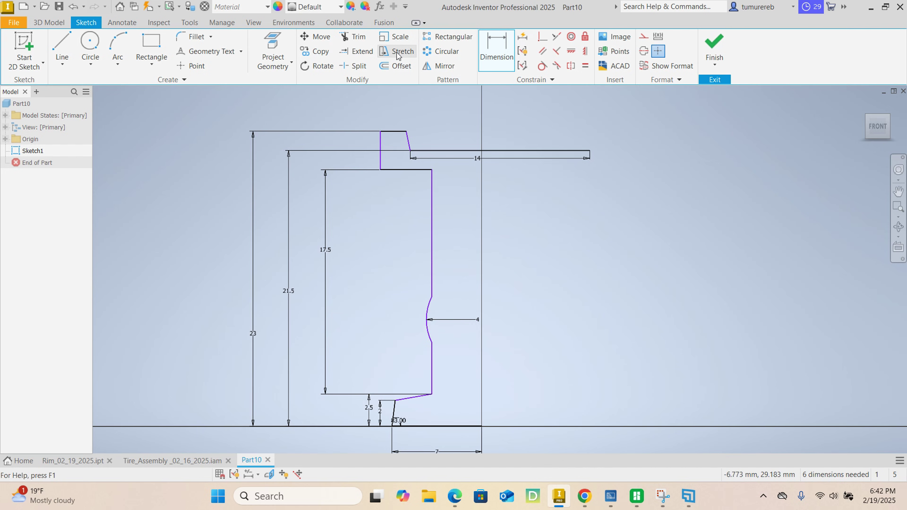
pyautogui.click(198, 39)
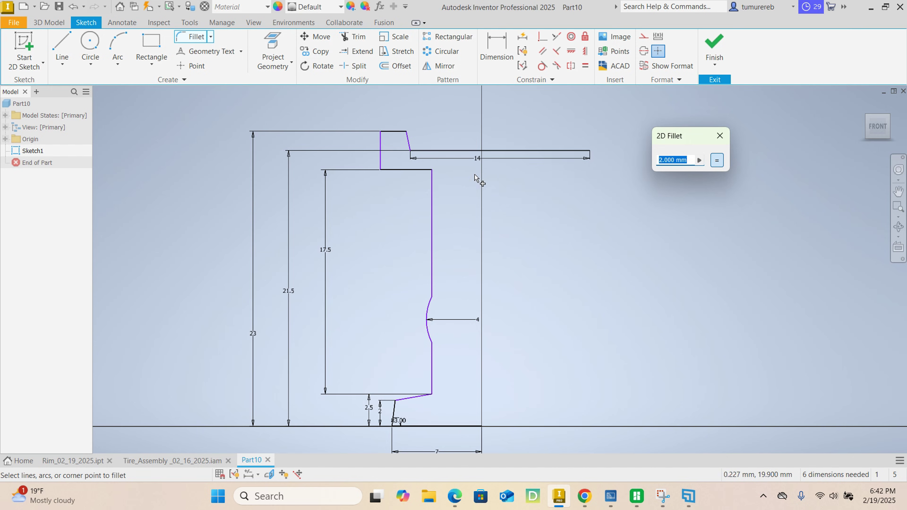
pyautogui.scroll(5, 429, 170)
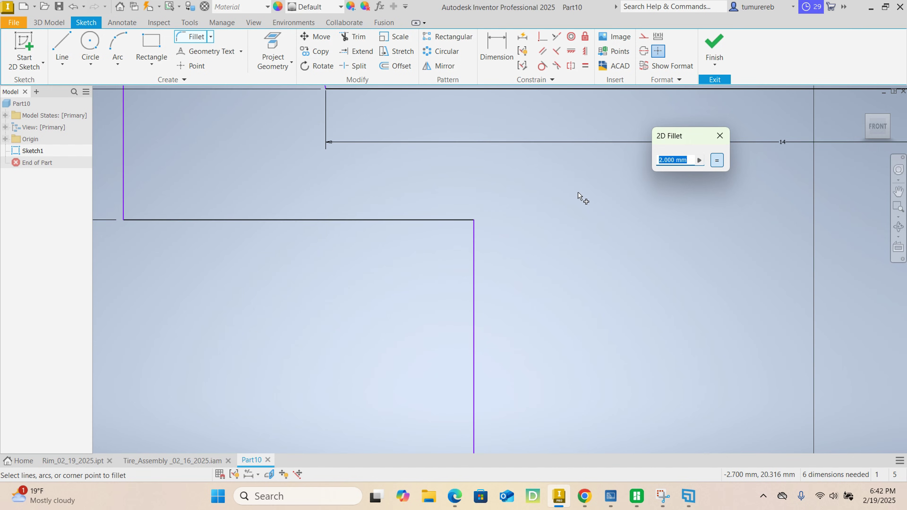
pyautogui.write('1')
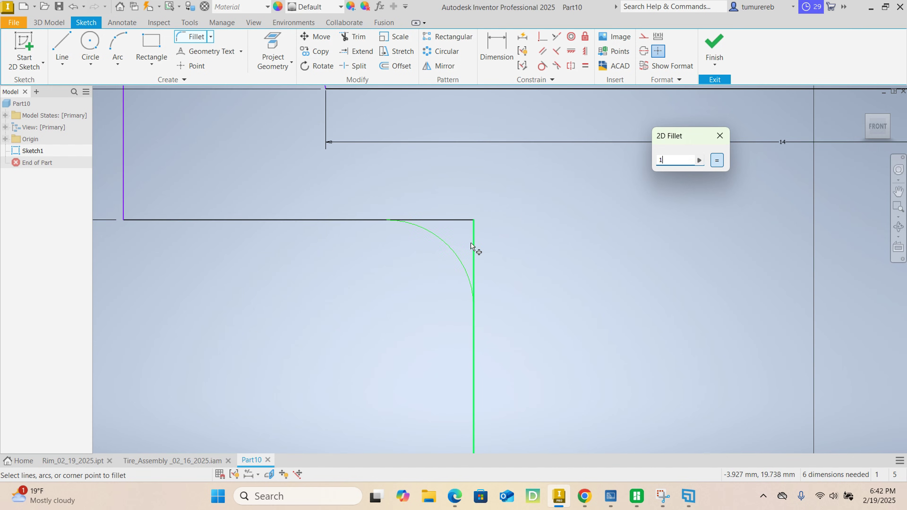
pyautogui.click(447, 221)
pyautogui.scroll(-4, 410, 229)
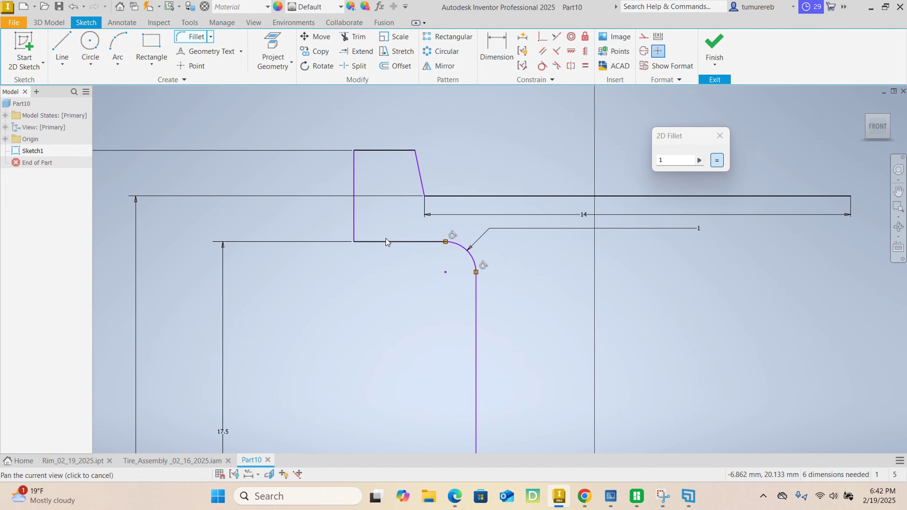
pyautogui.click(367, 242)
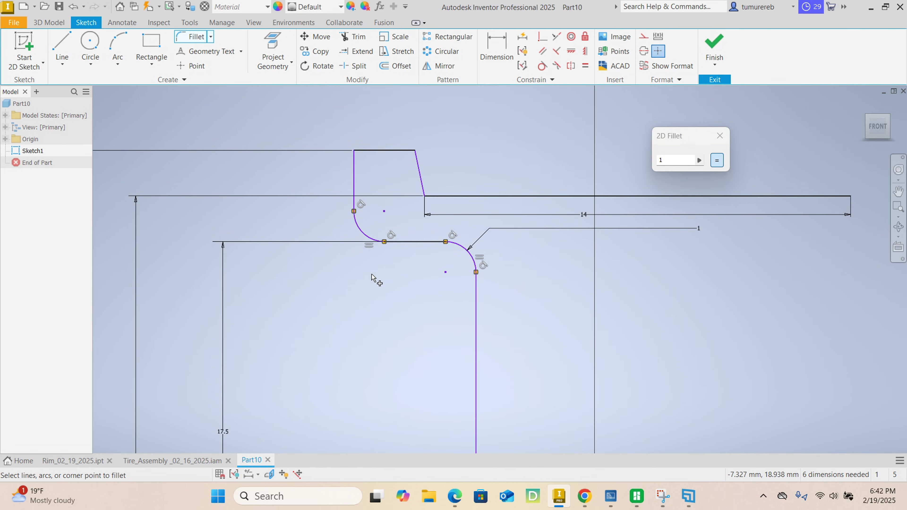
# - Fillet the corner where the upper vertical line meets the 4 mm arc with a 1.5 mm radius
pyautogui.click(658, 165)
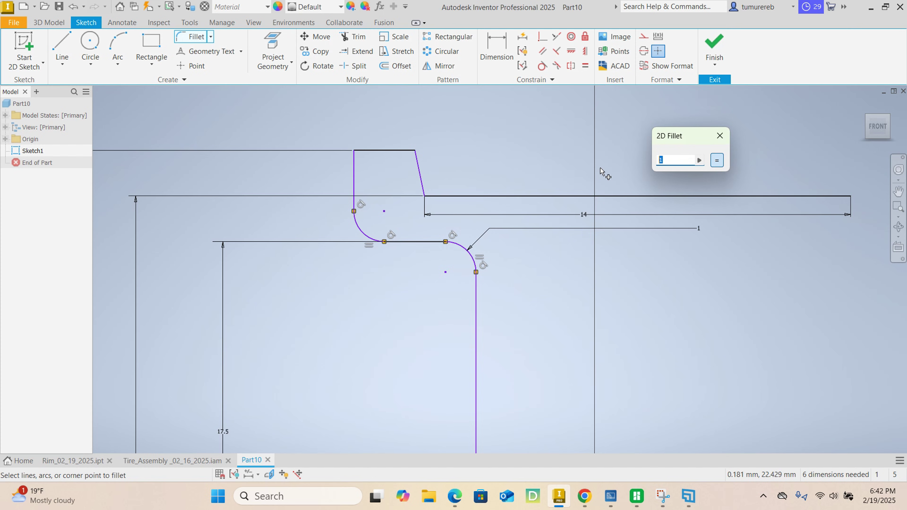
pyautogui.write('1.5')
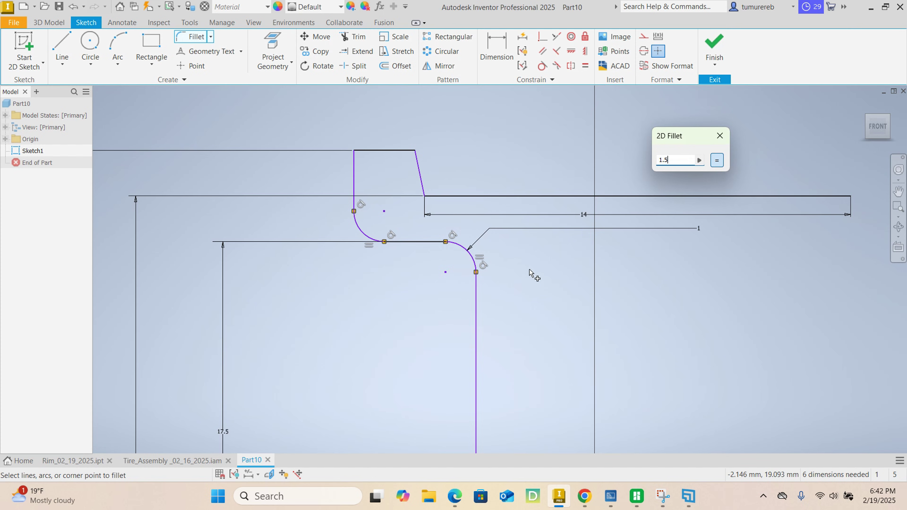
pyautogui.moveTo(472, 363); pyautogui.dragTo(451, 188, button='middle')
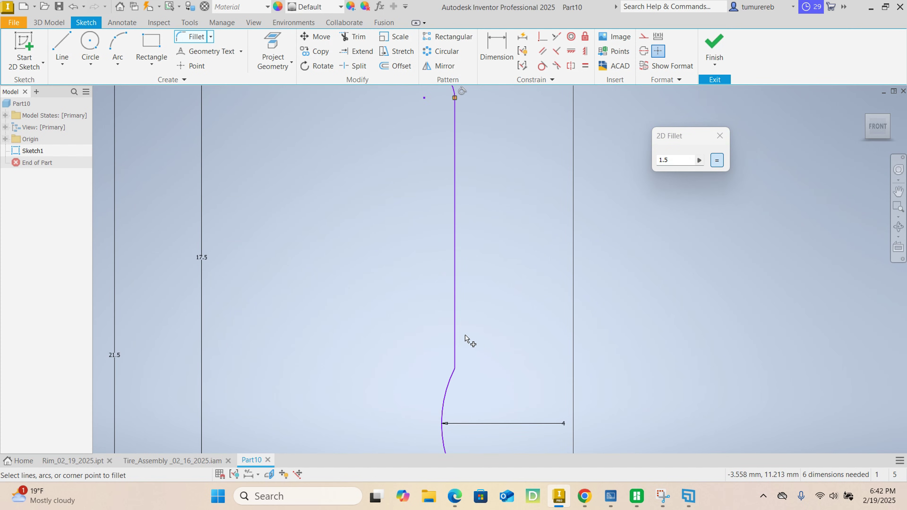
pyautogui.click(455, 362)
pyautogui.scroll(4, 450, 379)
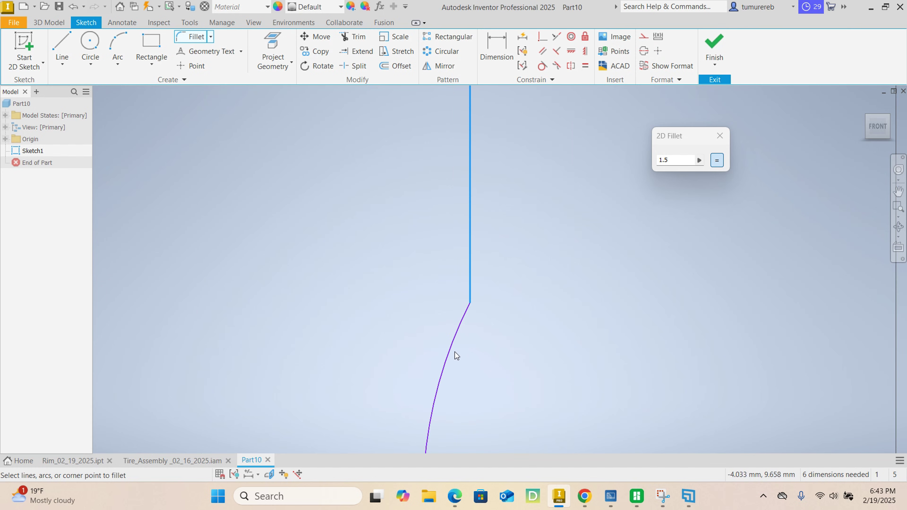
pyautogui.click(463, 317)
pyautogui.scroll(-4, 475, 329)
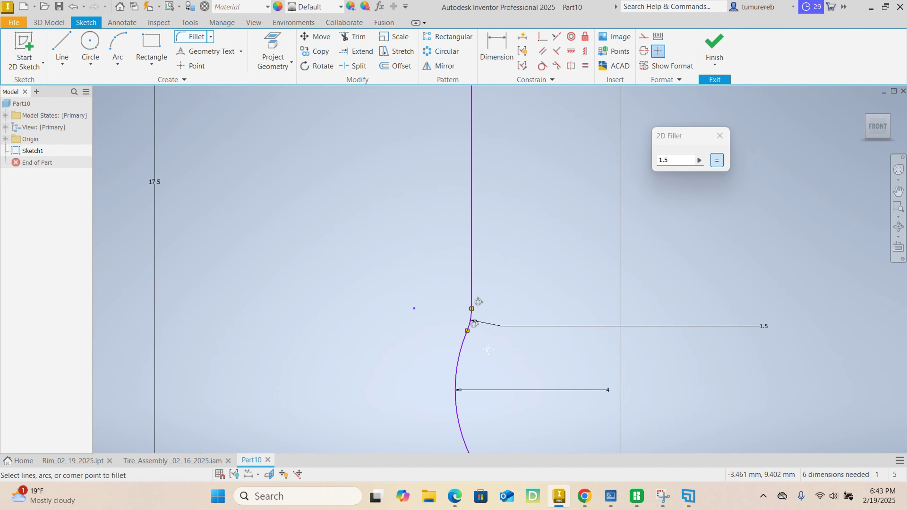
# - Fillet the corner where the 4 mm arc meets the lower vertical line with a 1.5 mm radius
pyautogui.moveTo(490, 430); pyautogui.dragTo(478, 290, button='middle')
pyautogui.scroll(-4, 477, 290)
pyautogui.scroll(5, 466, 324)
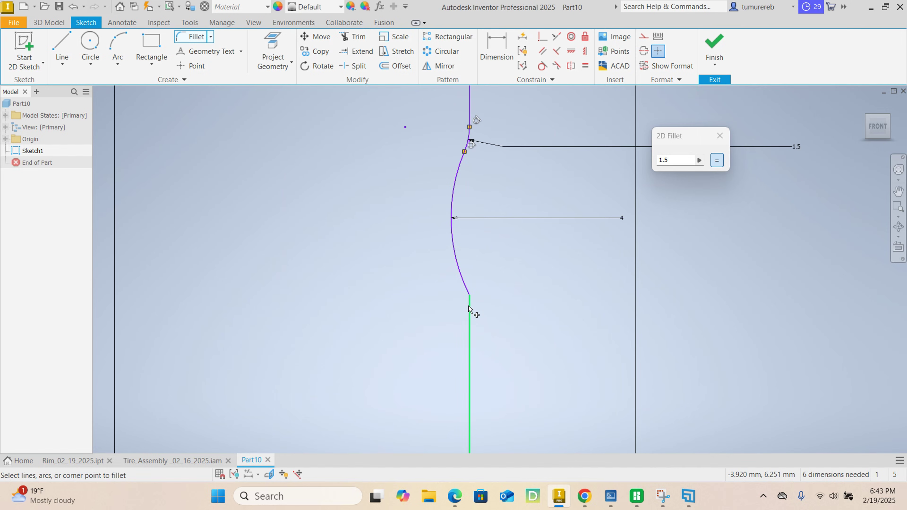
pyautogui.click(467, 294)
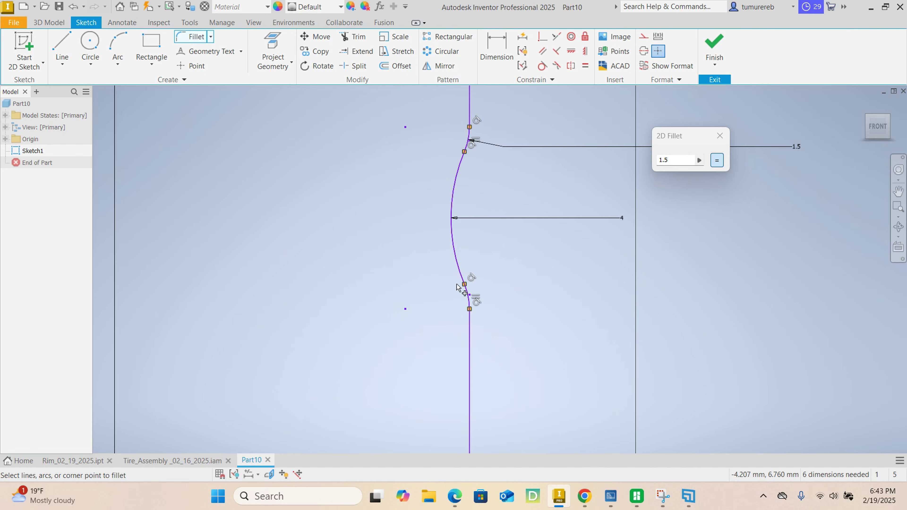
pyautogui.rightClick(549, 302)
pyautogui.click(579, 302)
pyautogui.scroll(-3, 579, 299)
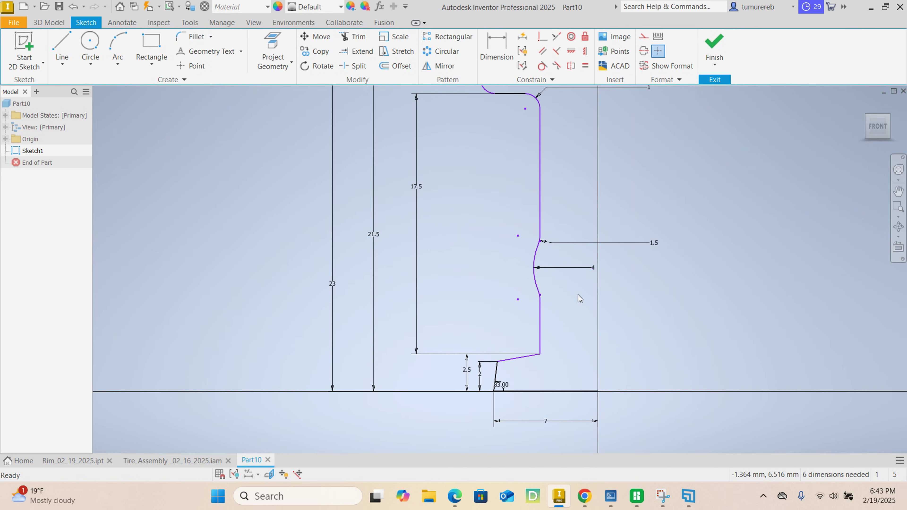
pyautogui.scroll(4, 636, 328)
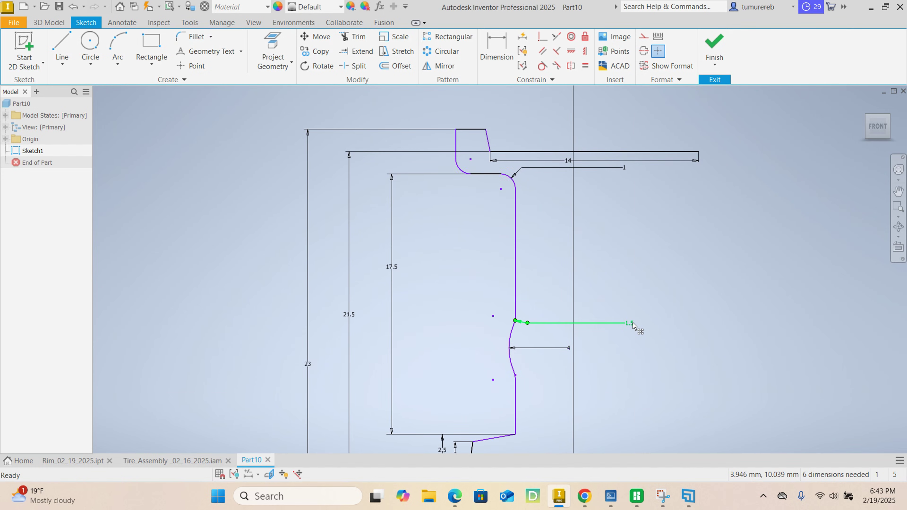
pyautogui.doubleClick(633, 325)
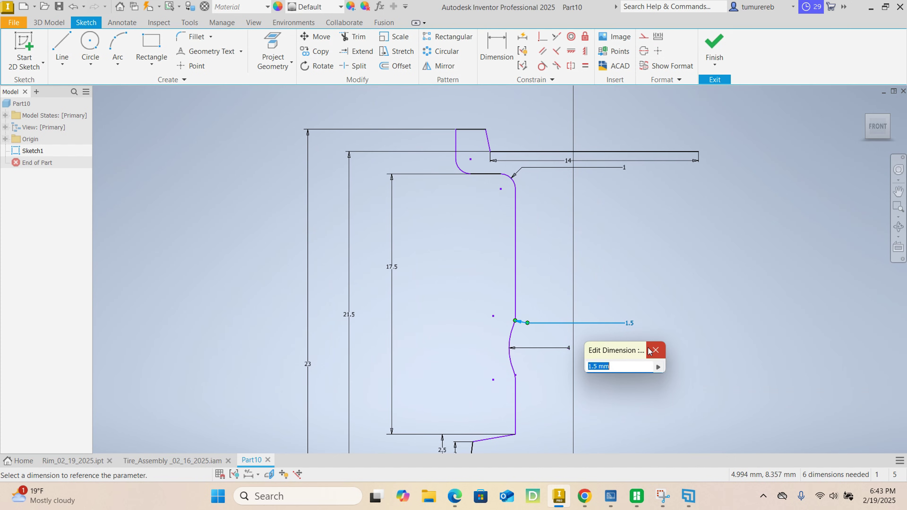
pyautogui.click(658, 346)
pyautogui.rightClick(664, 322)
pyautogui.press('Escape')
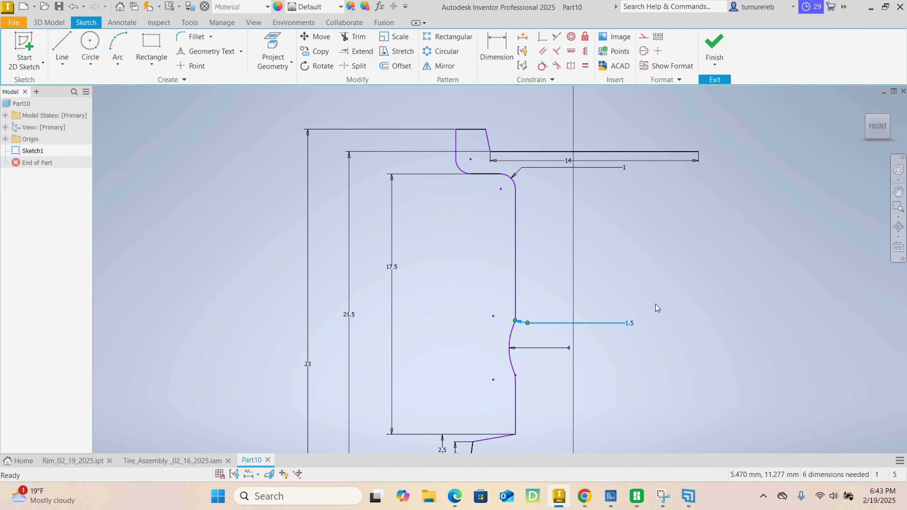
pyautogui.rightClick(658, 304)
pyautogui.click(662, 294)
# - Reposition the 1.5 mm and 1 mm fillet radius dimensions inside the profile, close to their arcs
pyautogui.moveTo(625, 326); pyautogui.dragTo(503, 321)
pyautogui.moveTo(503, 323); pyautogui.dragTo(504, 320)
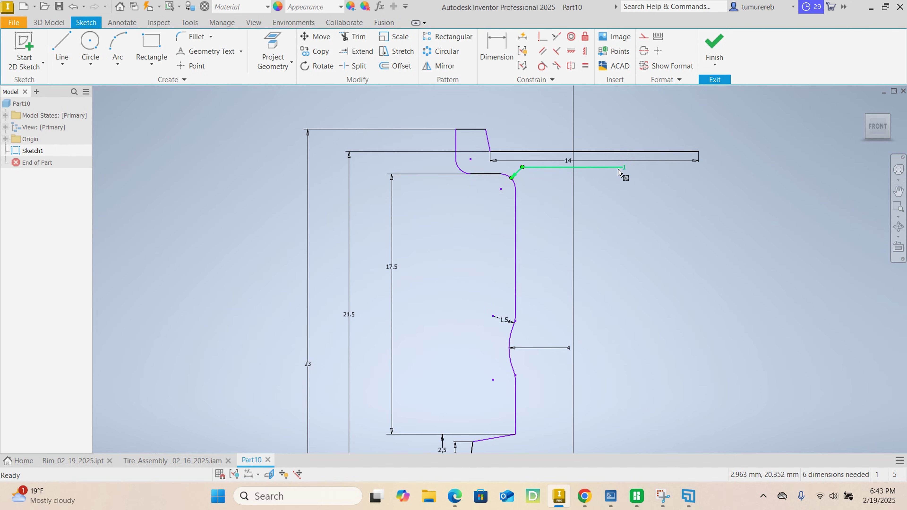
pyautogui.moveTo(623, 167); pyautogui.dragTo(510, 195)
pyautogui.scroll(10, 511, 196)
pyautogui.scroll(-10, 511, 196)
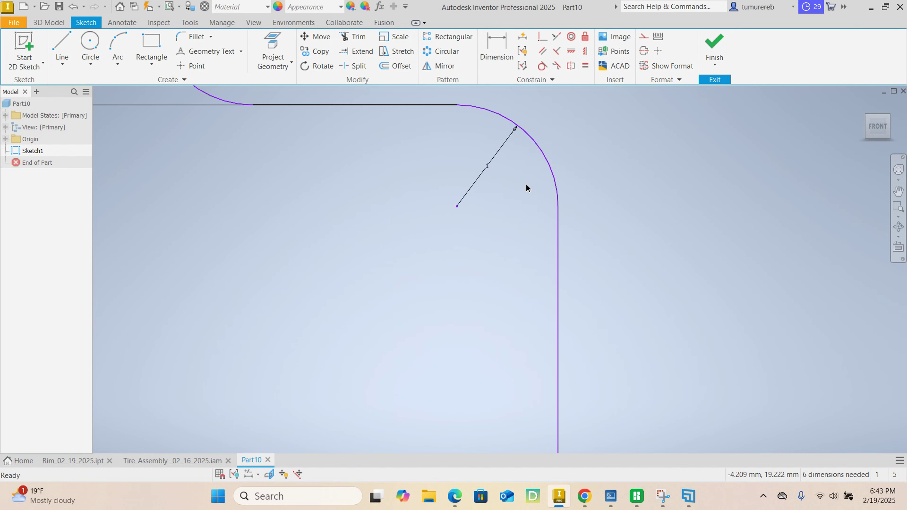
pyautogui.scroll(-5, 536, 214)
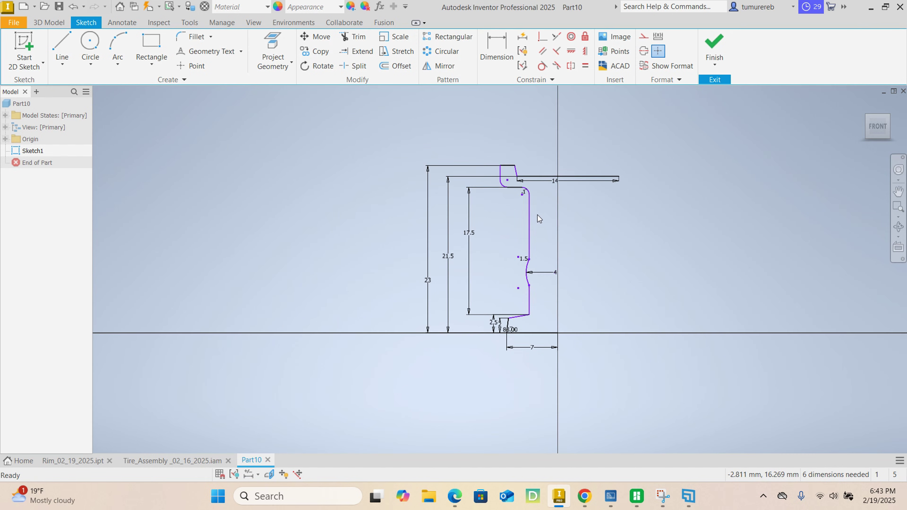
# - Draw a 3.5 mm vertical line upward from the origin along the vertical axis
pyautogui.scroll(4, 535, 325)
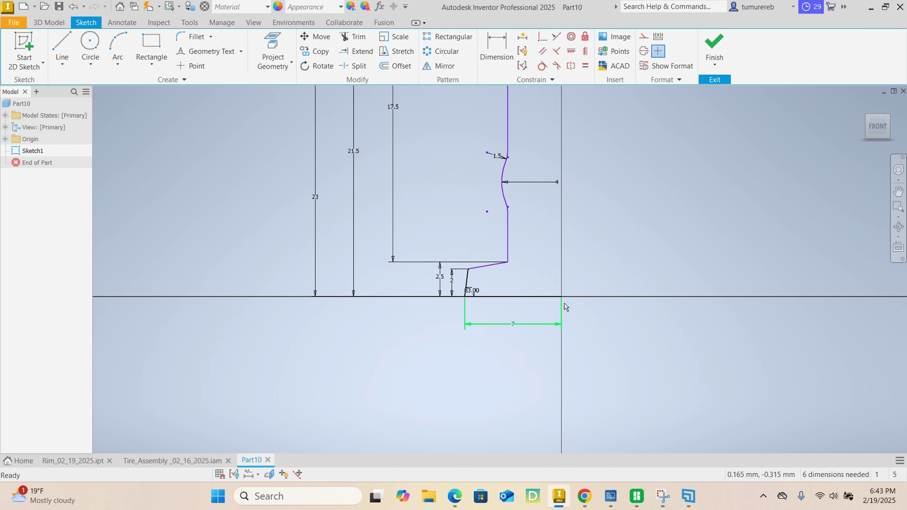
pyautogui.moveTo(561, 310); pyautogui.dragTo(543, 339, button='middle')
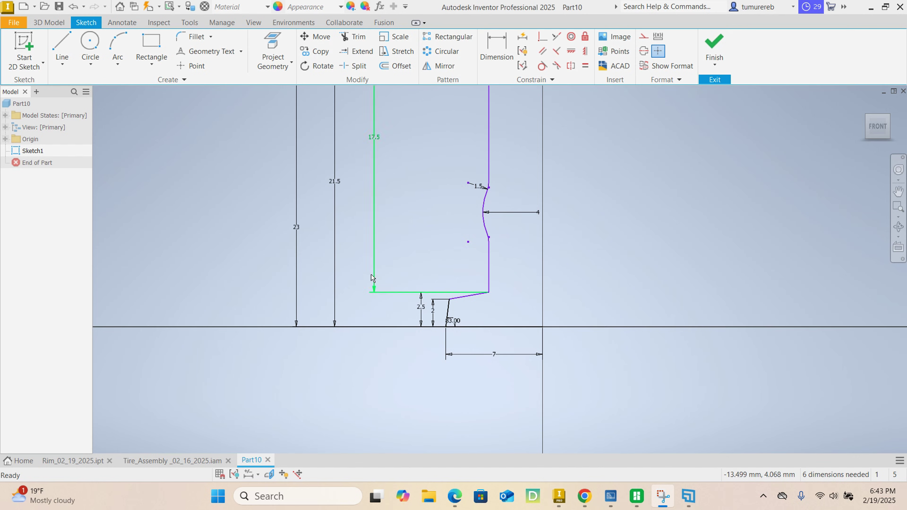
pyautogui.moveTo(430, 275); pyautogui.dragTo(407, 342, button='middle')
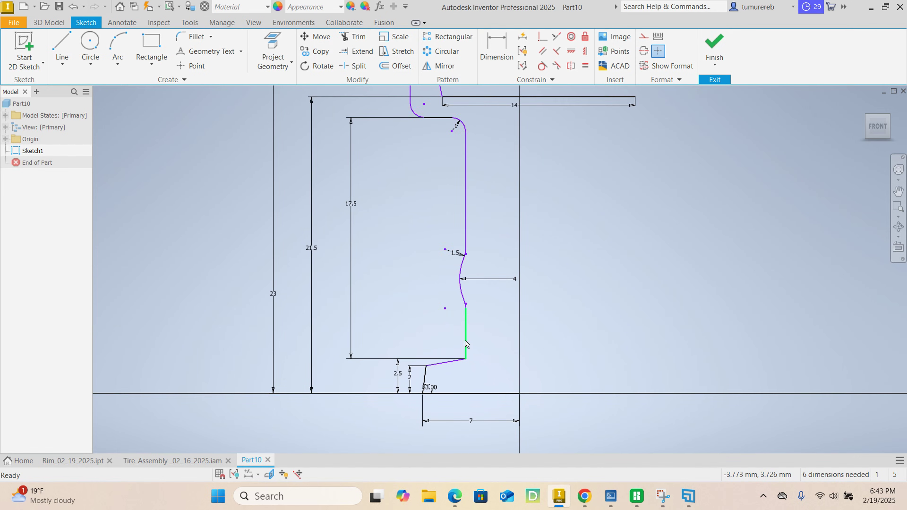
pyautogui.moveTo(465, 345); pyautogui.dragTo(467, 366, button='middle')
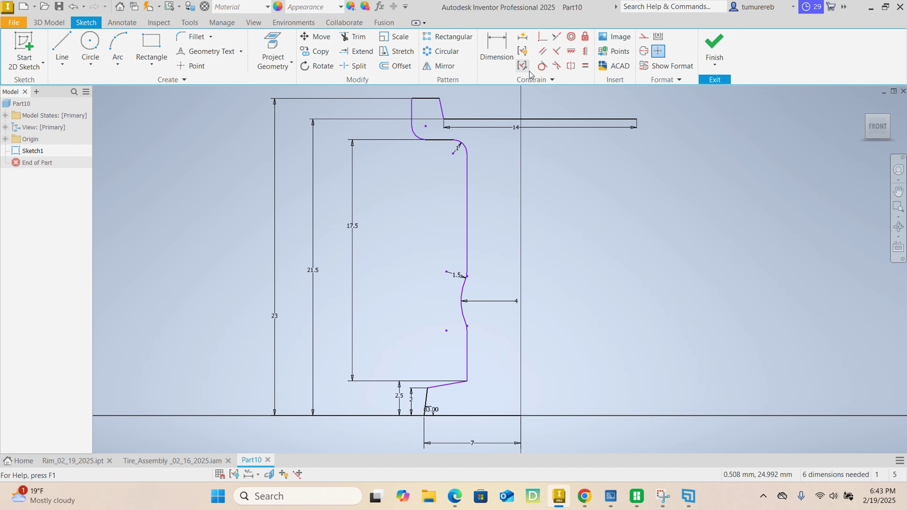
pyautogui.click(62, 47)
pyautogui.moveTo(470, 354); pyautogui.dragTo(402, 271, button='middle')
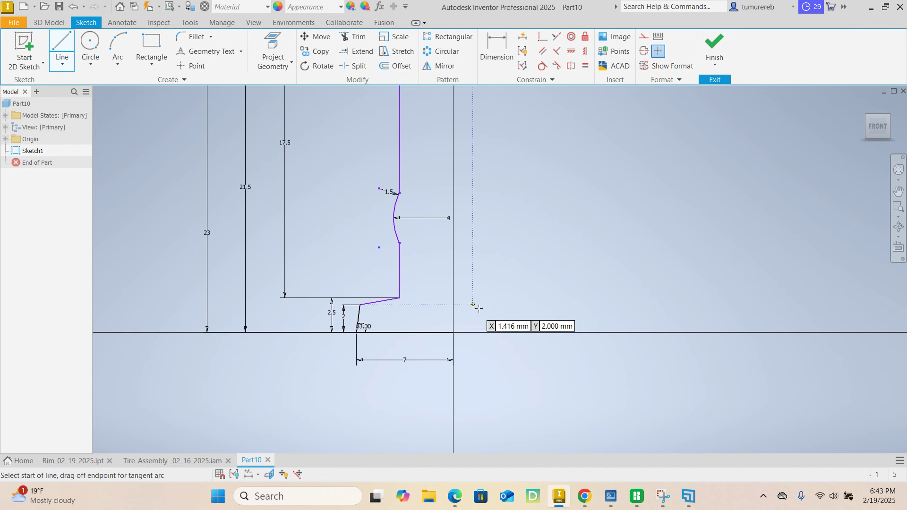
pyautogui.click(453, 333)
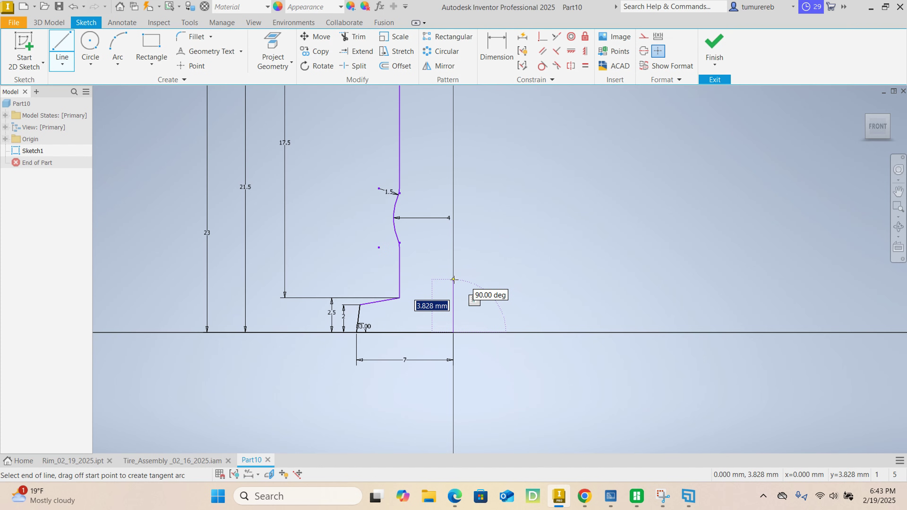
pyautogui.write('3.')
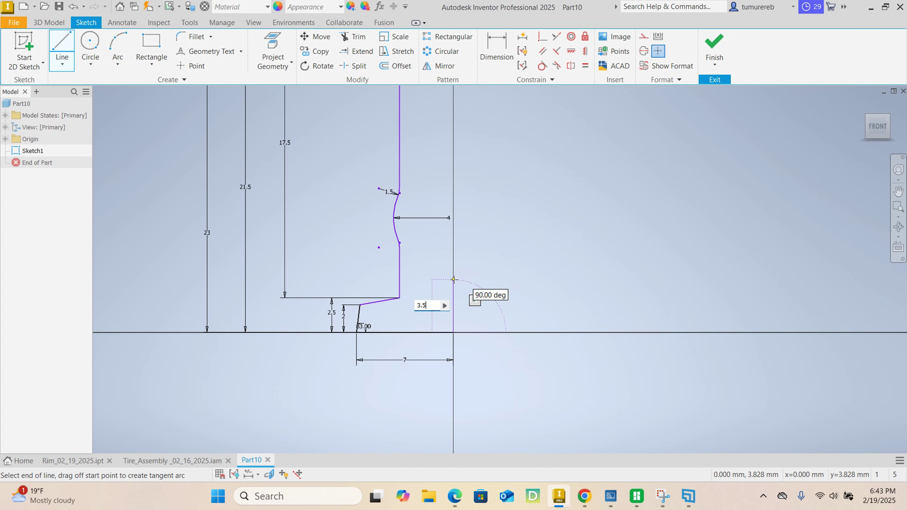
pyautogui.write('5')
pyautogui.press('Return')
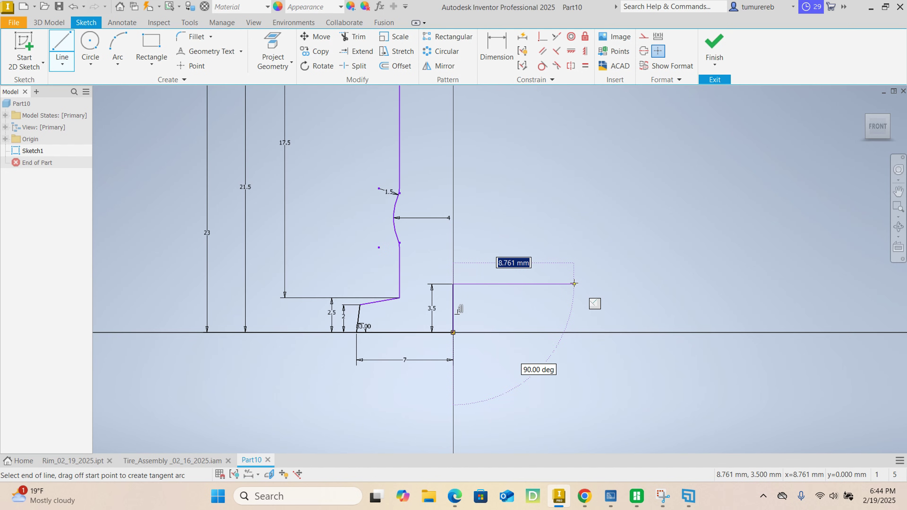
# - Continue the line chain 7 mm horizontally away from the axis and 4 mm vertically upward
pyautogui.write('7')
pyautogui.press('Return')
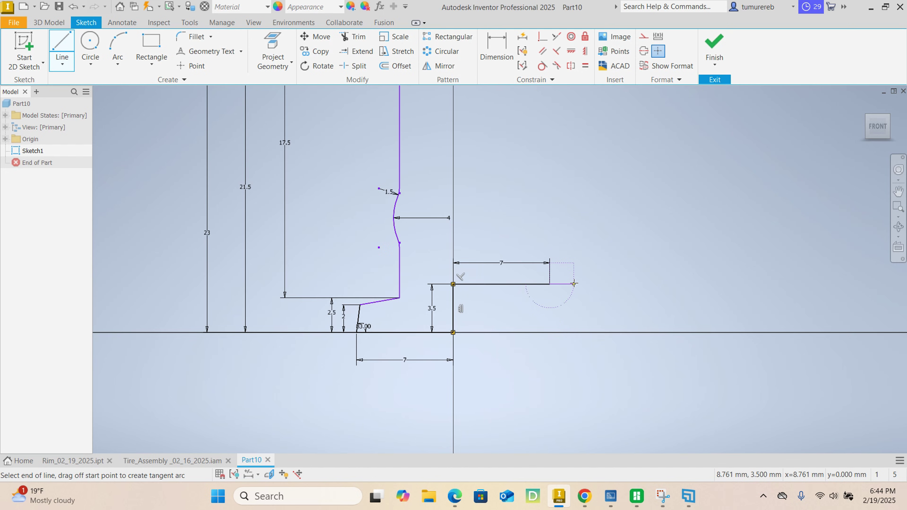
pyautogui.moveTo(545, 210); pyautogui.dragTo(564, 331, button='middle')
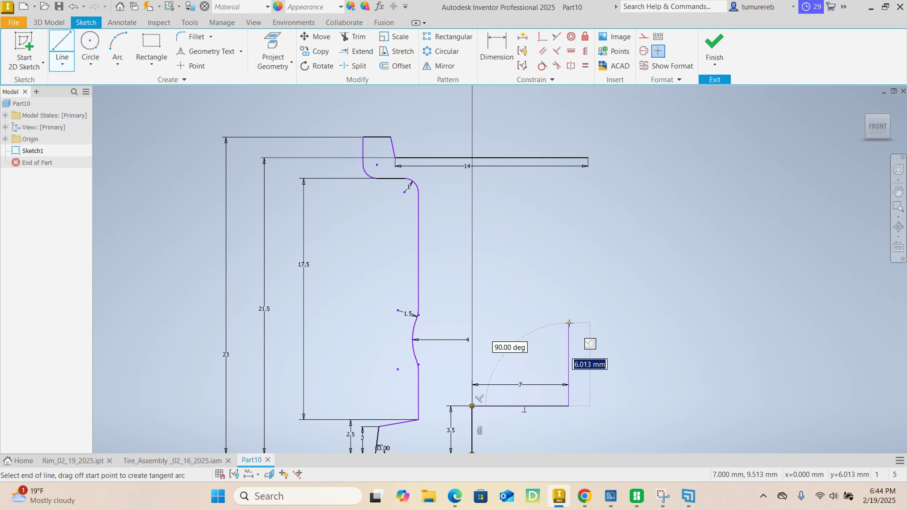
pyautogui.write('4')
pyautogui.press('Return')
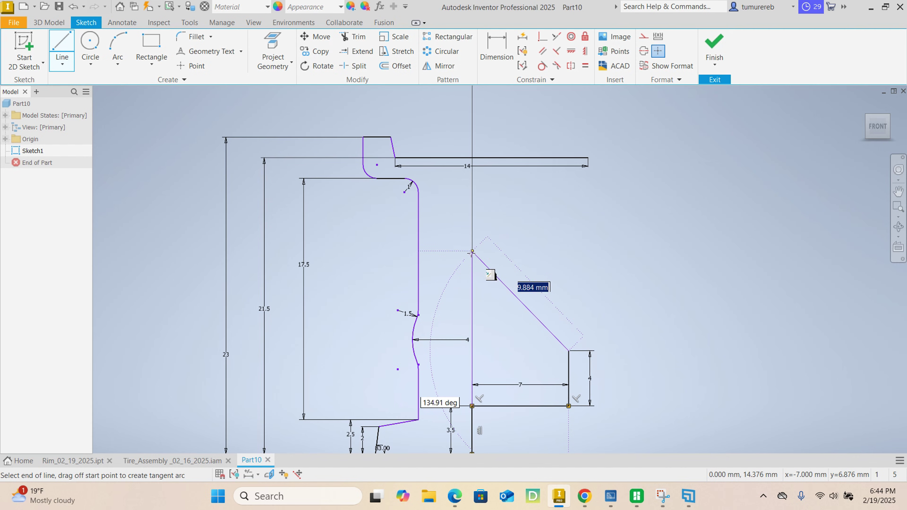
# - Extend the chain diagonally back to the vertical axis, up to the 1 mm filleted ledge's height, and 7 mm horizontally outward
pyautogui.click(472, 241)
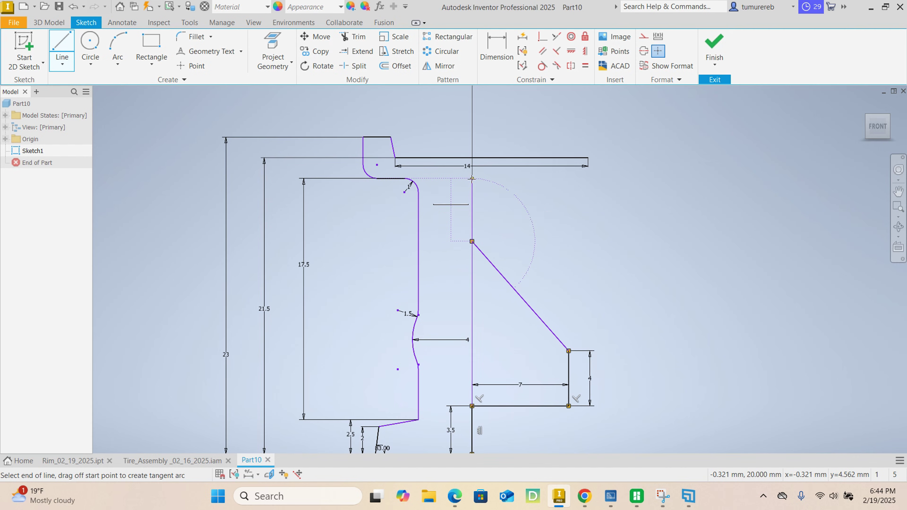
pyautogui.click(472, 178)
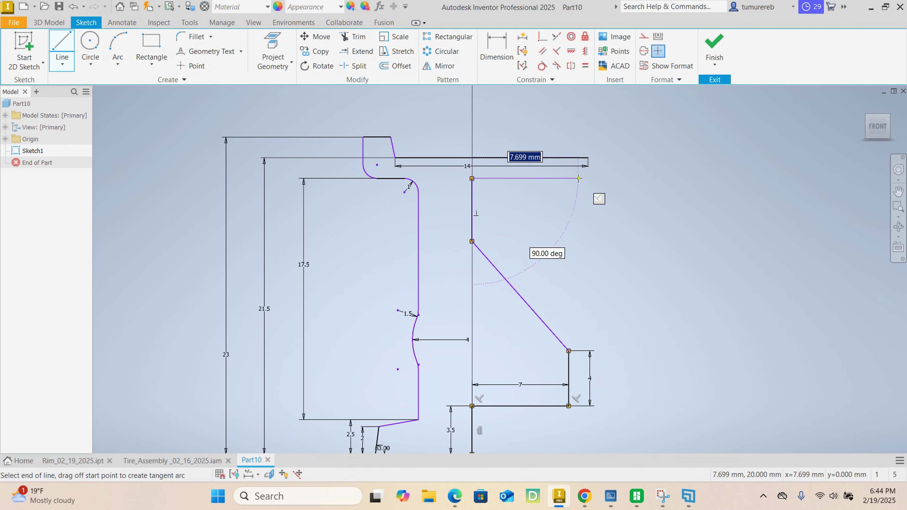
pyautogui.write('7')
pyautogui.press('Return')
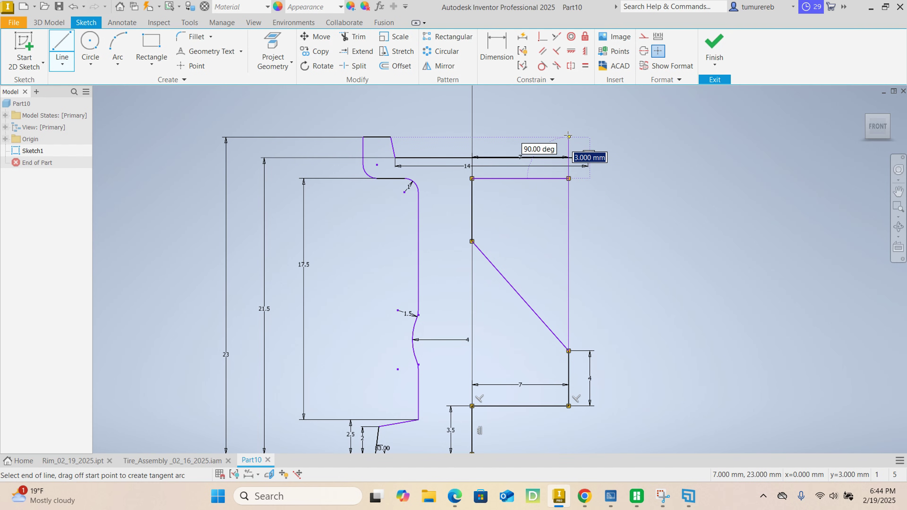
# - Finish the chain with a 3 mm vertical line, a horizontal line about 2 mm long and a slanted line onto the 14 mm line
pyautogui.click(569, 136)
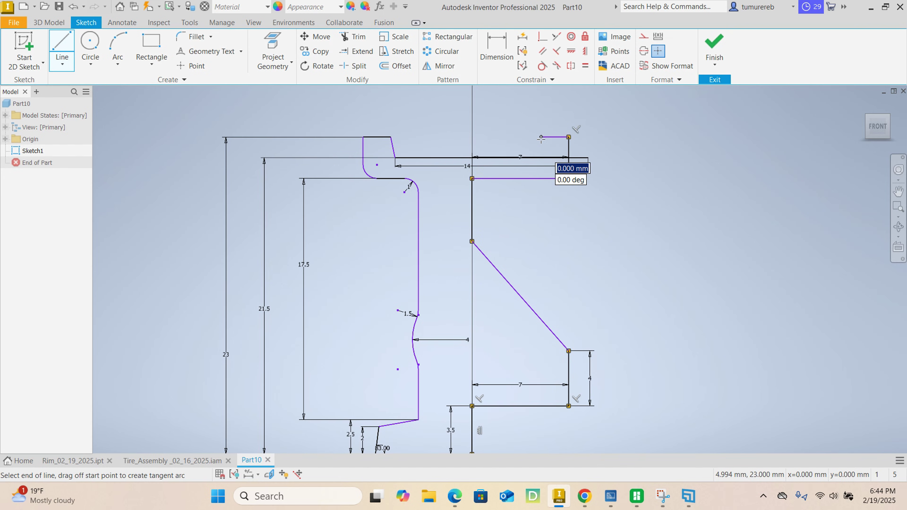
pyautogui.scroll(-5, 546, 153)
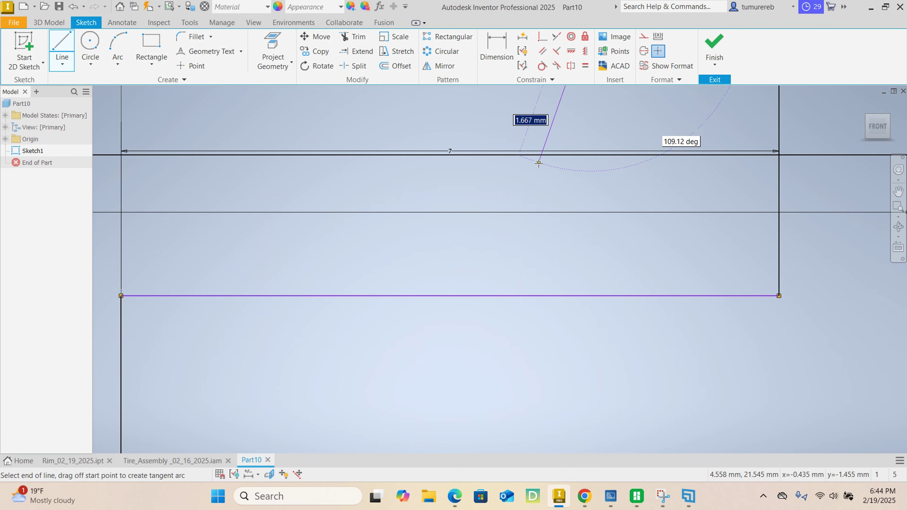
pyautogui.scroll(3, 502, 280)
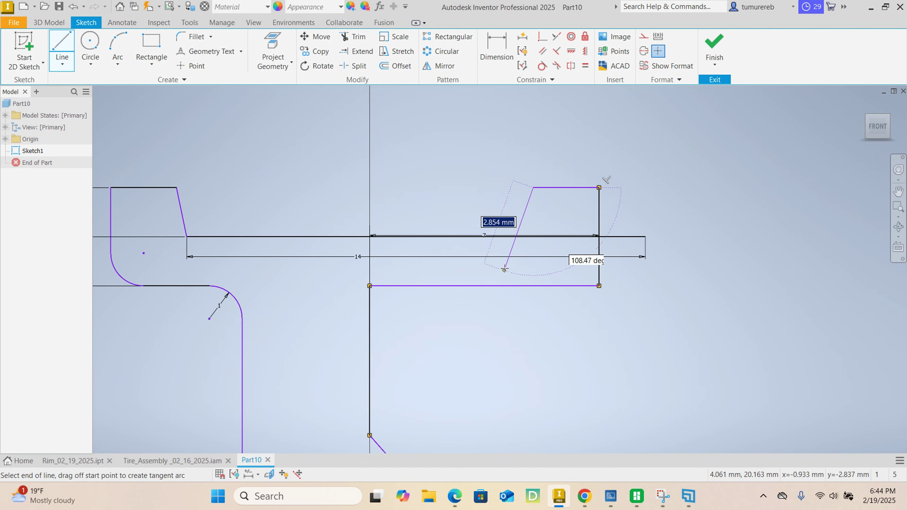
pyautogui.scroll(-3, 518, 236)
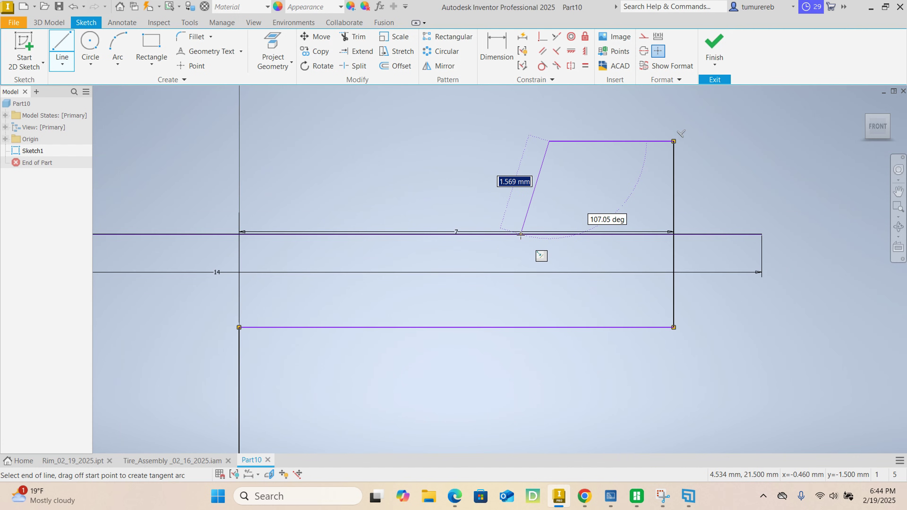
pyautogui.click(522, 234)
pyautogui.rightClick(510, 214)
pyautogui.click(552, 214)
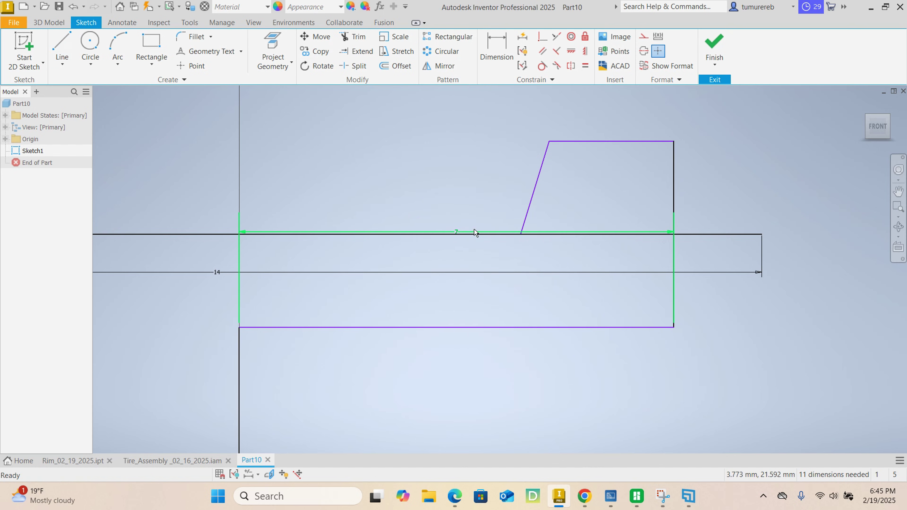
# - Move the upper 7 mm dimension below its horizontal line and shift the 14 mm dimension slightly farther below its line
pyautogui.click(446, 233)
pyautogui.rightClick(445, 201)
pyautogui.click(457, 181)
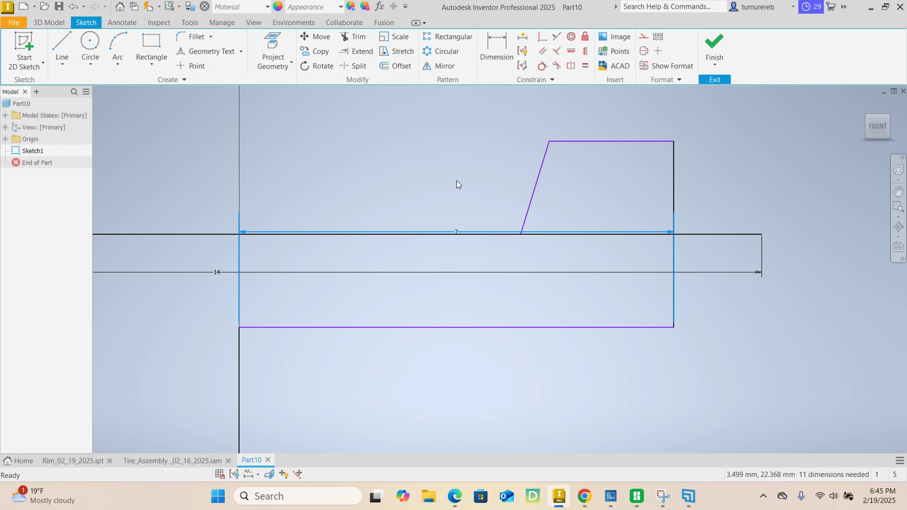
pyautogui.click(455, 181)
pyautogui.rightClick(450, 186)
pyautogui.click(450, 195)
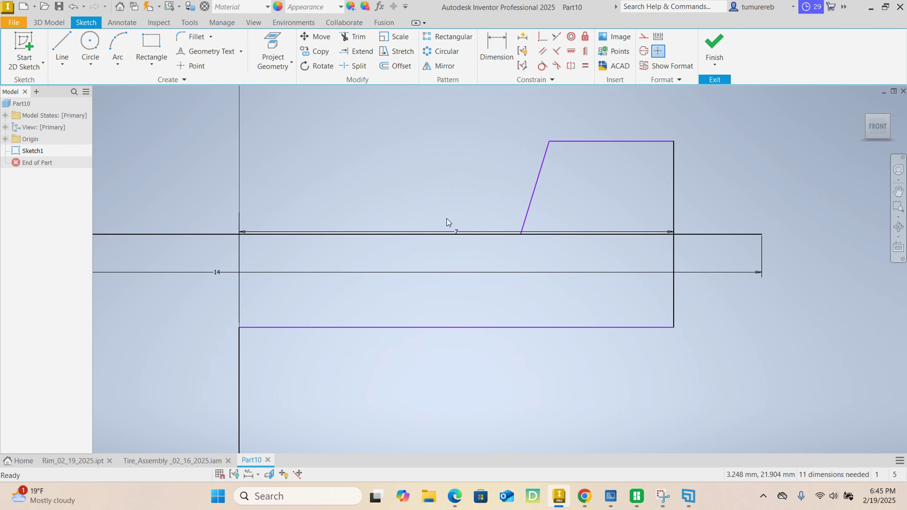
pyautogui.moveTo(456, 233); pyautogui.dragTo(467, 359)
pyautogui.moveTo(468, 245); pyautogui.dragTo(544, 224, button='middle')
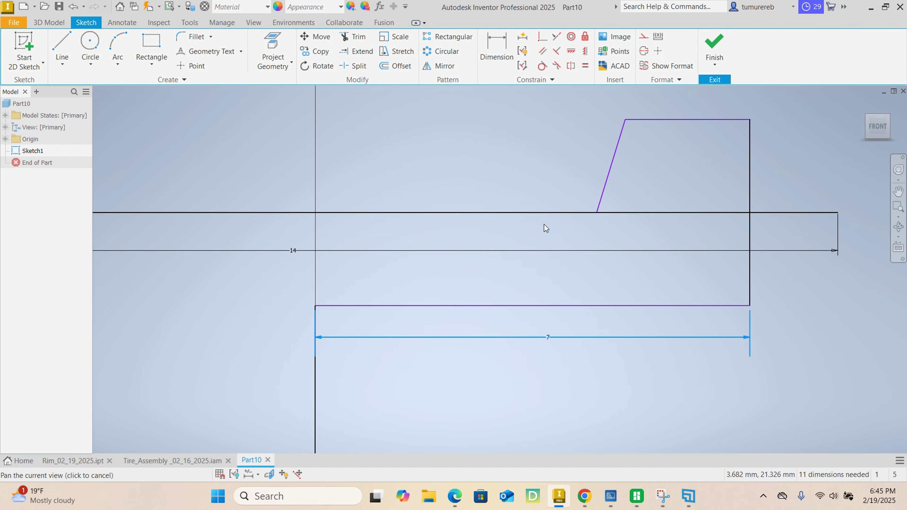
pyautogui.scroll(-3, 544, 224)
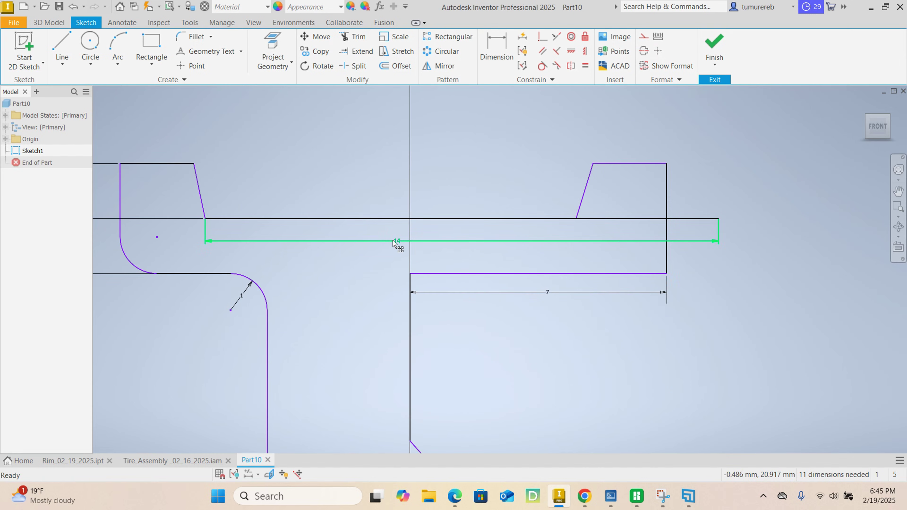
pyautogui.moveTo(394, 243)
pyautogui.mouseDown()
pyautogui.moveTo(415, 198)
pyautogui.moveTo(395, 251)
pyautogui.mouseUp()
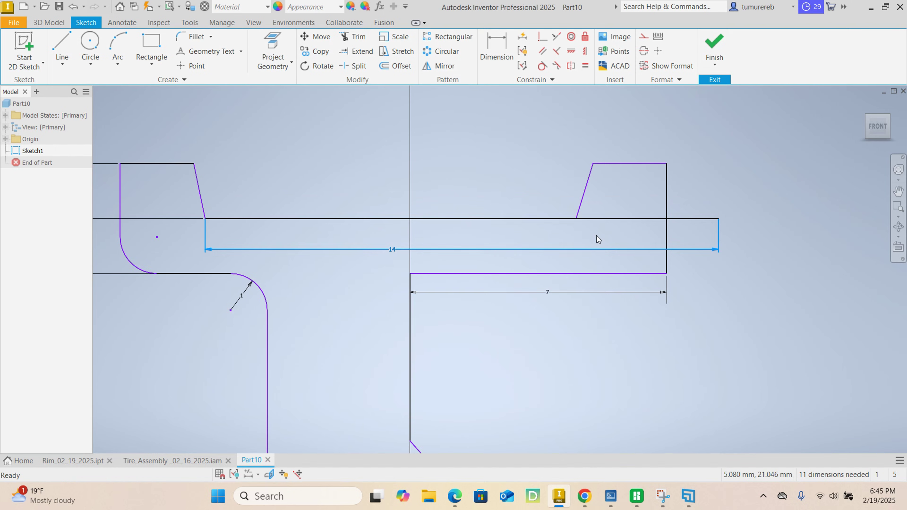
pyautogui.click(706, 219)
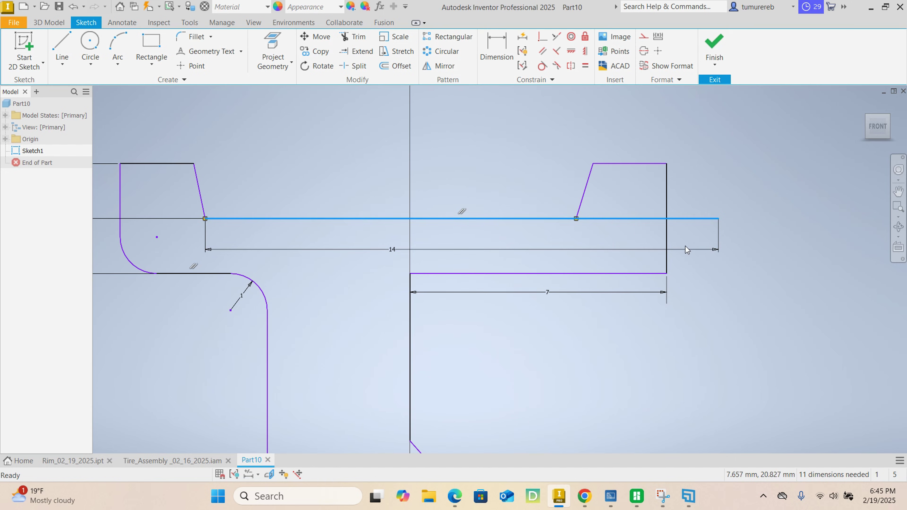
pyautogui.rightClick(578, 249)
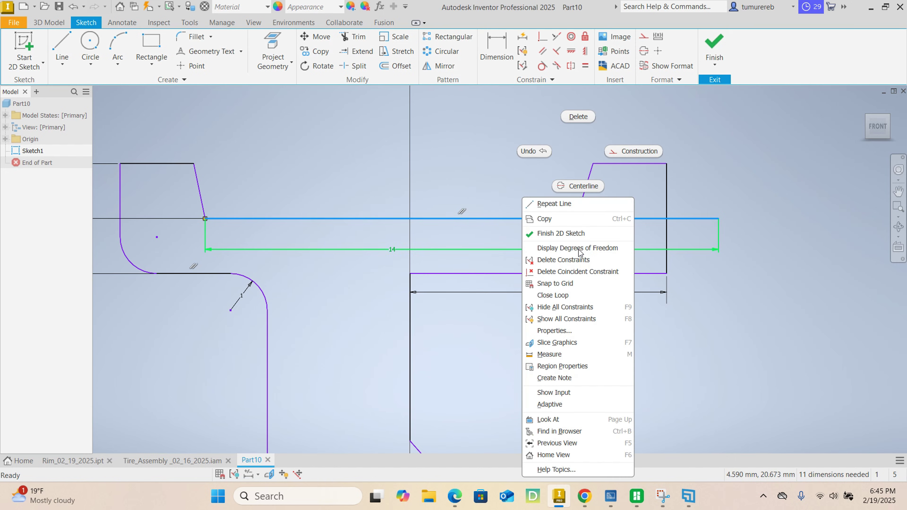
pyautogui.click(572, 119)
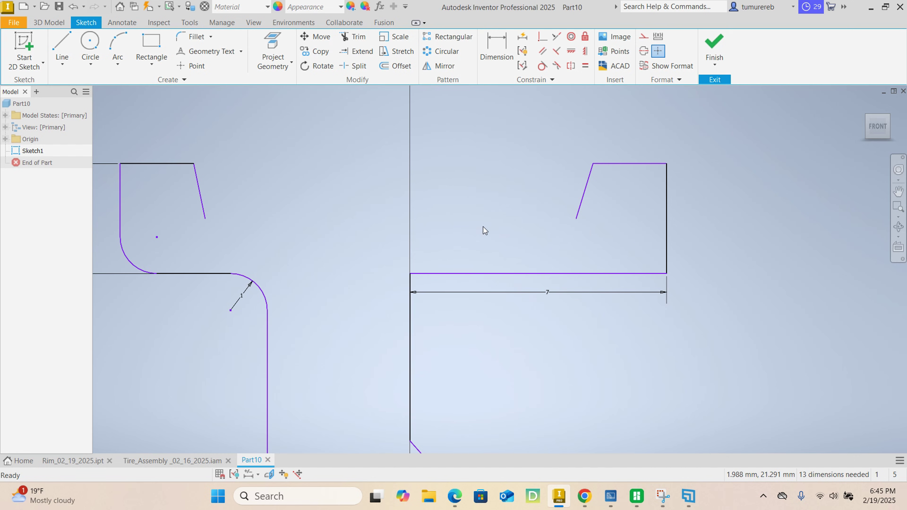
pyautogui.moveTo(483, 227); pyautogui.dragTo(545, 239, button='middle')
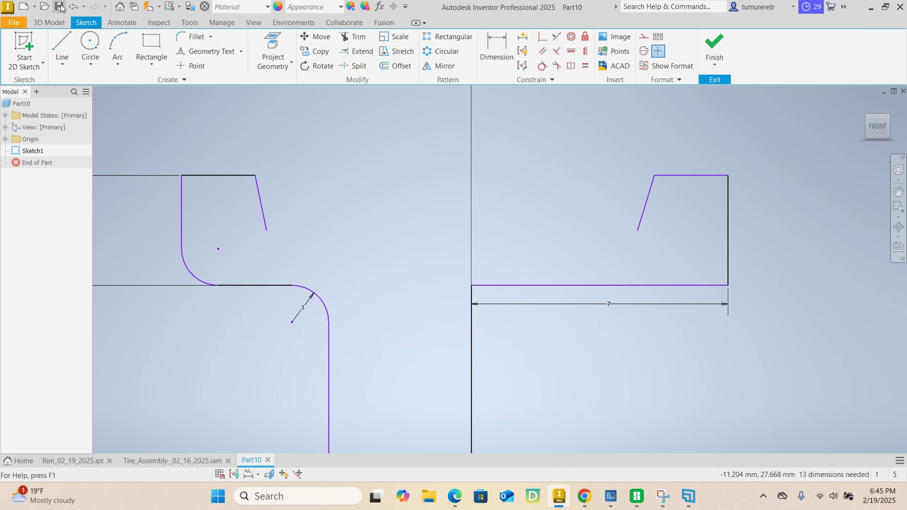
pyautogui.click(73, 7)
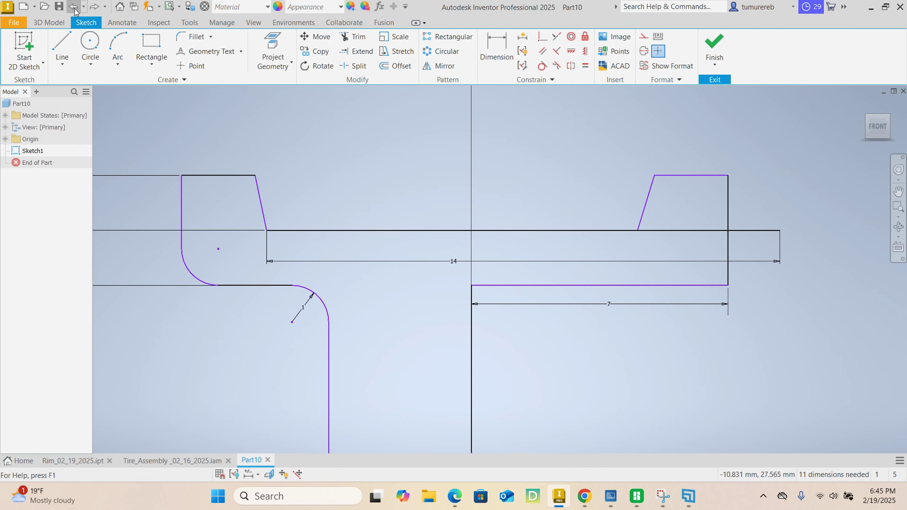
# - Delete the 14 mm dimension and shorten its horizontal line to the lower end of the outer slanted line
pyautogui.rightClick(540, 263)
pyautogui.click(539, 223)
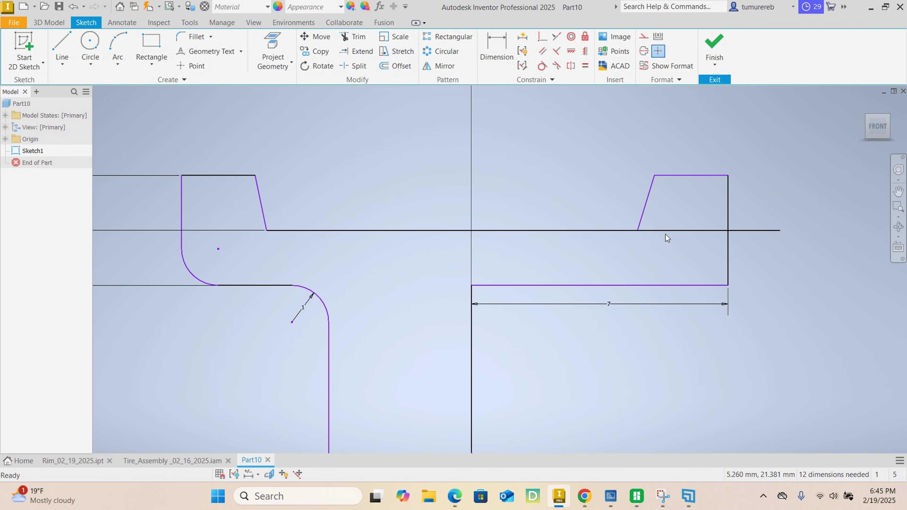
pyautogui.click(672, 229)
pyautogui.click(789, 234)
pyautogui.moveTo(780, 232); pyautogui.dragTo(638, 232)
# - Dimension the horizontal line joining the two slanted lines as 14 mm, placing the dimension below it
pyautogui.press('d')
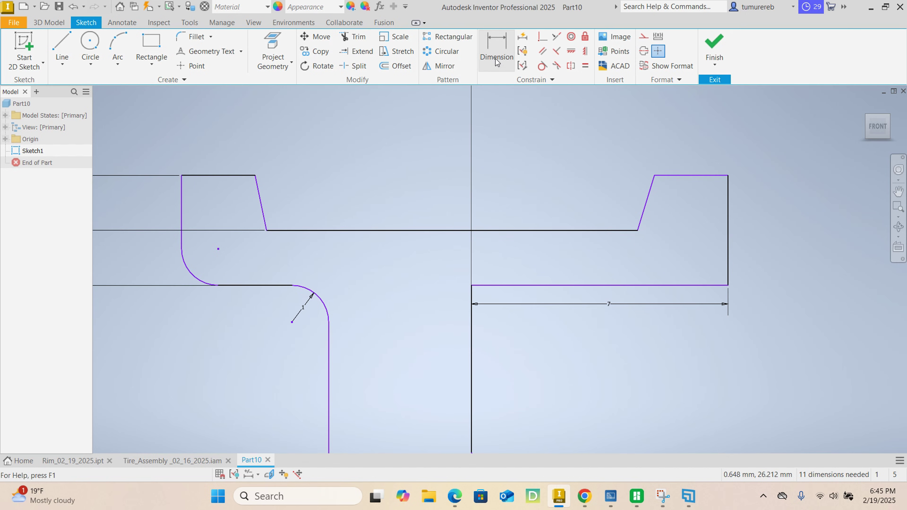
pyautogui.click(414, 229)
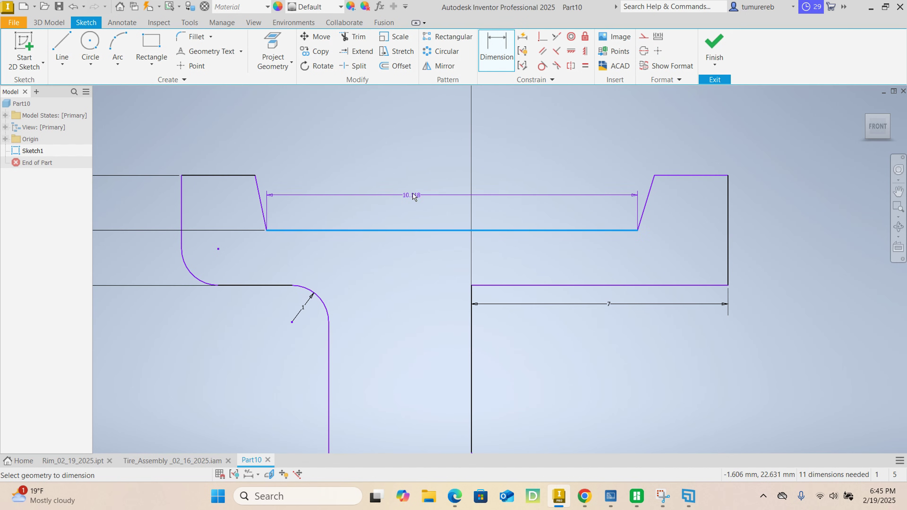
pyautogui.click(405, 249)
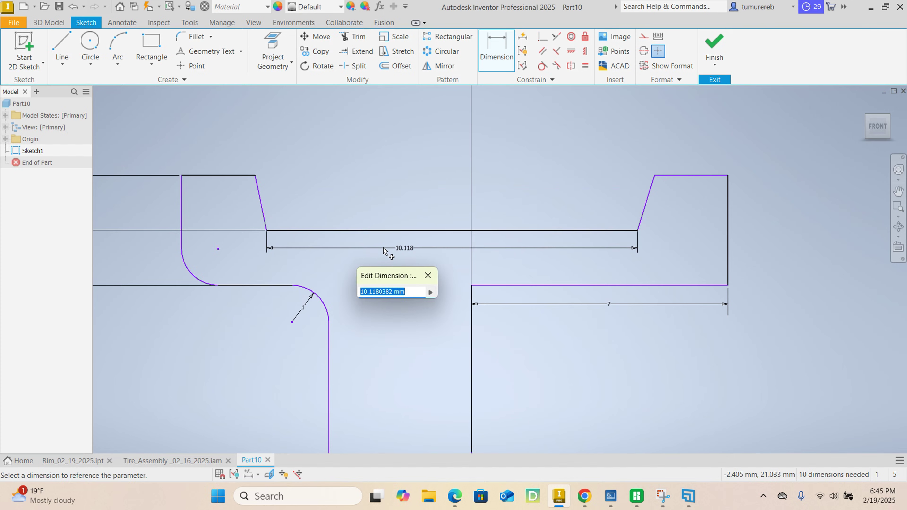
pyautogui.write('14')
pyautogui.press('Return')
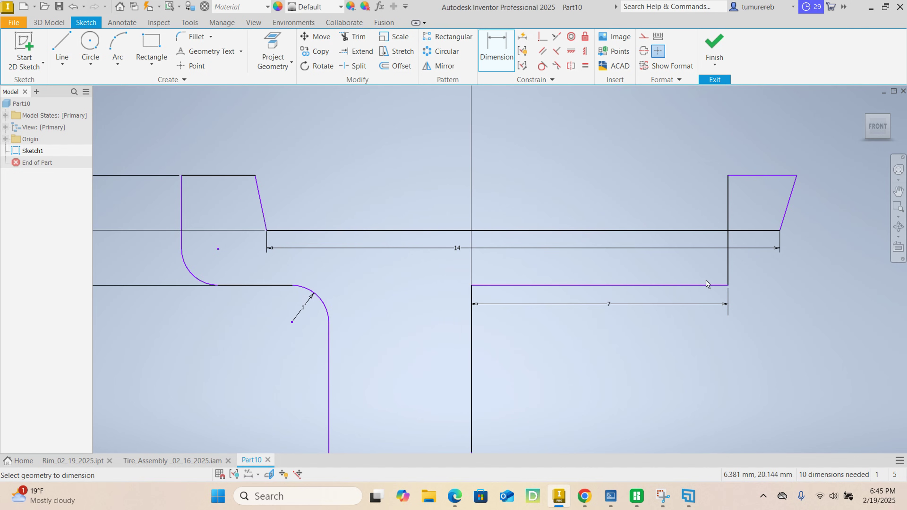
# - Try to move the vertical line crossing the 14 mm line farther away from the axis
pyautogui.moveTo(706, 280)
pyautogui.mouseDown(button='middle')
pyautogui.moveTo(600, 314)
pyautogui.moveTo(619, 321)
pyautogui.mouseUp(button='middle')
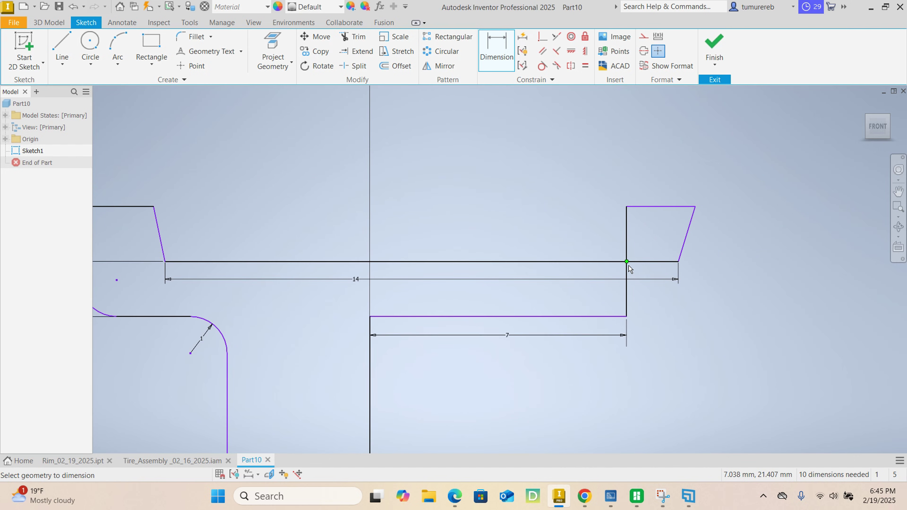
pyautogui.moveTo(574, 310)
pyautogui.mouseDown(button='middle')
pyautogui.moveTo(599, 310)
pyautogui.moveTo(622, 289)
pyautogui.mouseUp(button='middle')
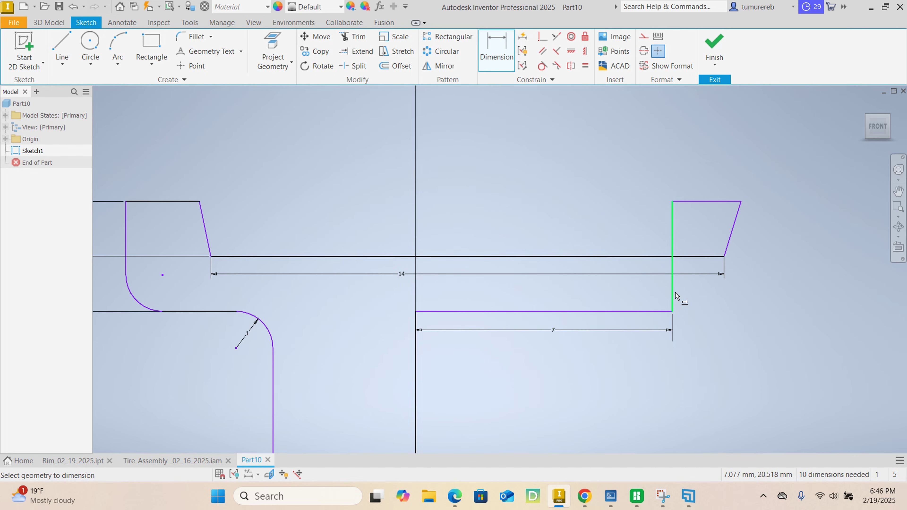
pyautogui.click(673, 300)
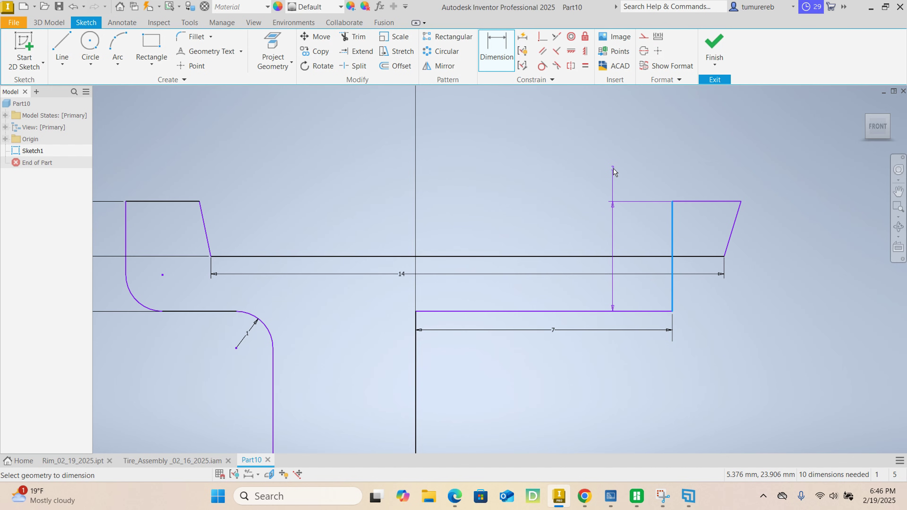
pyautogui.press('Escape')
pyautogui.click(674, 226)
pyautogui.moveTo(674, 225); pyautogui.dragTo(741, 223)
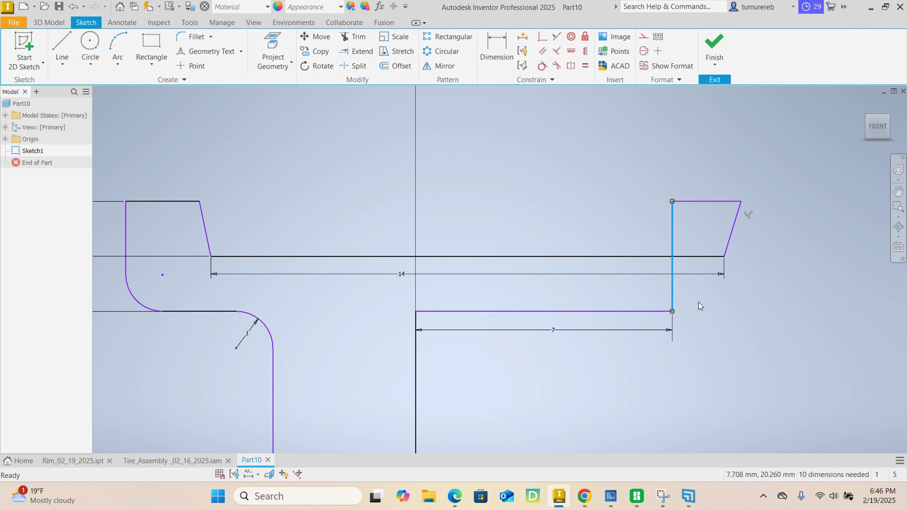
pyautogui.click(749, 291)
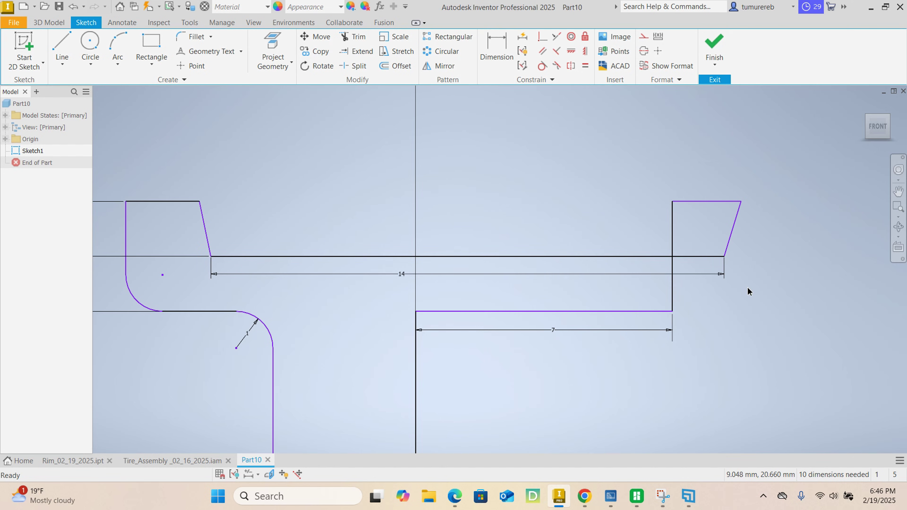
# - Delete the upper 7 mm dimension and try to stretch the vertical line's two end corners farther away from the axis
pyautogui.rightClick(666, 329)
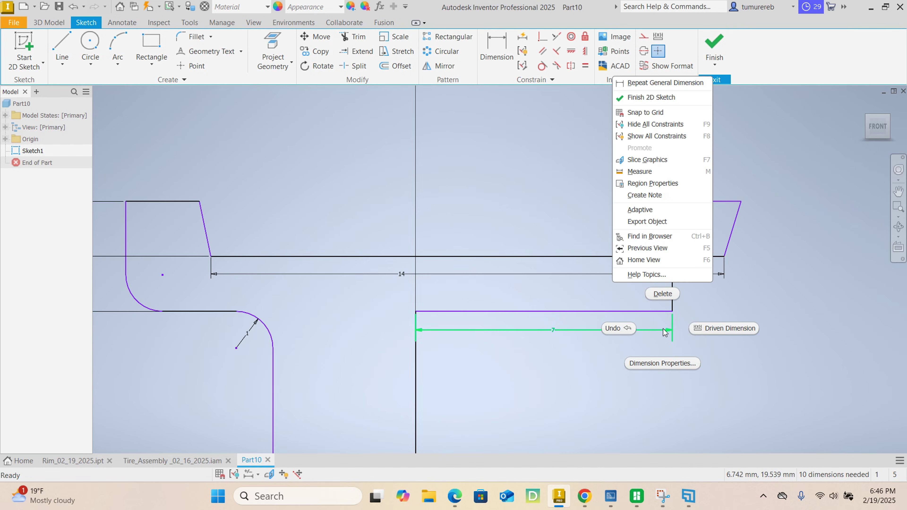
pyautogui.click(663, 293)
pyautogui.moveTo(679, 351)
pyautogui.mouseDown(button='middle')
pyautogui.moveTo(685, 266)
pyautogui.moveTo(634, 261)
pyautogui.mouseUp(button='middle')
pyautogui.scroll(-4, 686, 265)
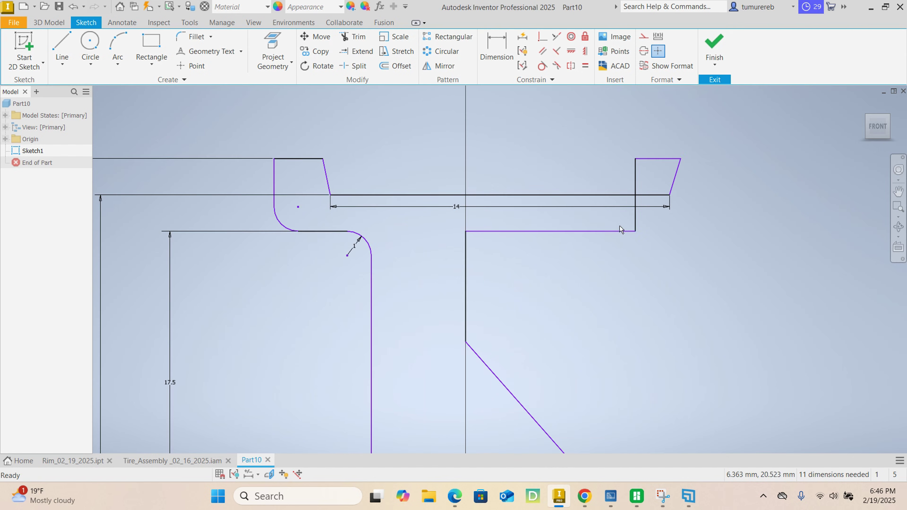
pyautogui.scroll(3, 636, 233)
pyautogui.moveTo(636, 232); pyautogui.dragTo(670, 231)
pyautogui.moveTo(635, 159); pyautogui.dragTo(679, 172)
pyautogui.moveTo(634, 230)
pyautogui.mouseDown(button='middle')
pyautogui.moveTo(617, 200)
pyautogui.moveTo(581, 223)
pyautogui.moveTo(589, 193)
pyautogui.mouseUp(button='middle')
pyautogui.scroll(-5, 614, 207)
pyautogui.scroll(3, 596, 213)
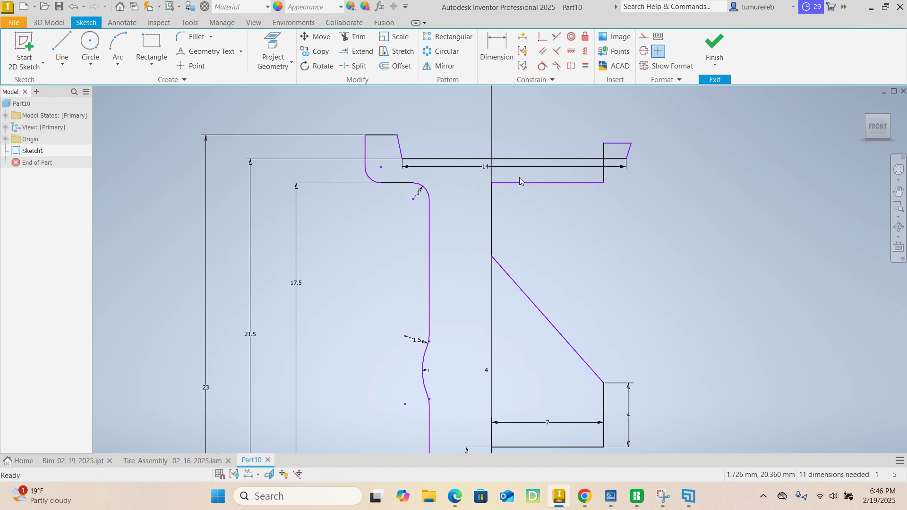
# - Delete the flange's lower horizontal, vertical, upper horizontal and slanted lines, keeping the 14 mm line
pyautogui.rightClick(520, 187)
pyautogui.click(517, 130)
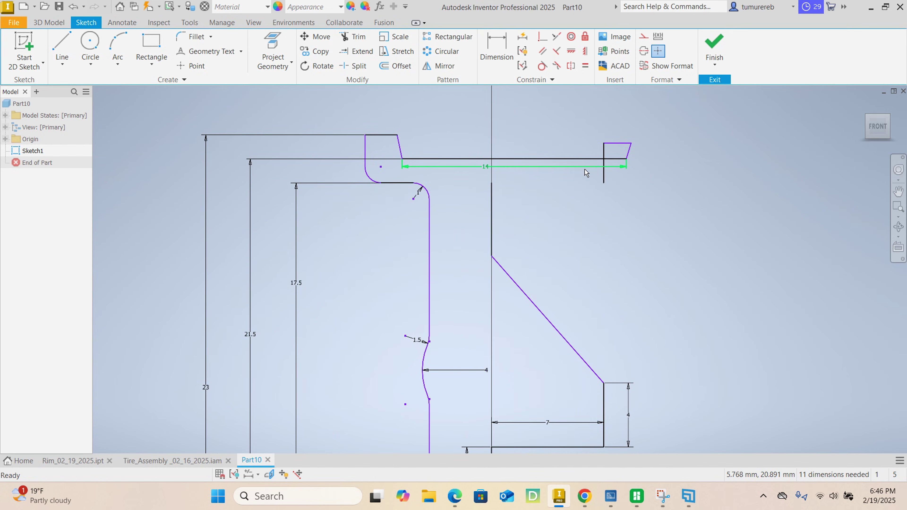
pyautogui.rightClick(604, 180)
pyautogui.click(607, 102)
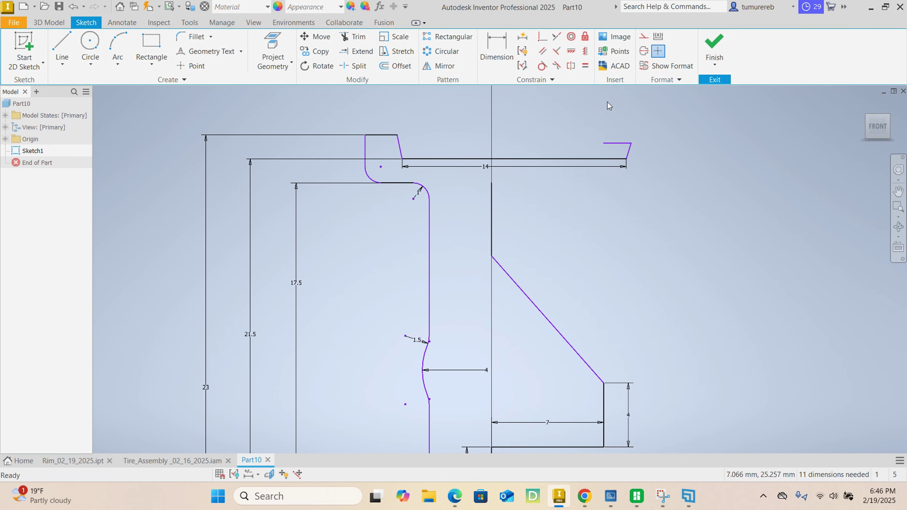
pyautogui.scroll(5, 627, 153)
pyautogui.moveTo(674, 174); pyautogui.dragTo(628, 125)
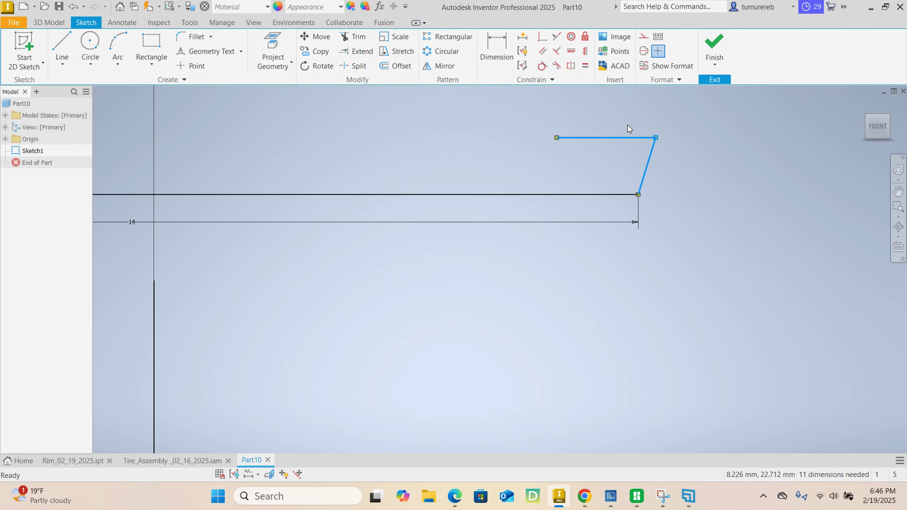
pyautogui.rightClick(628, 124)
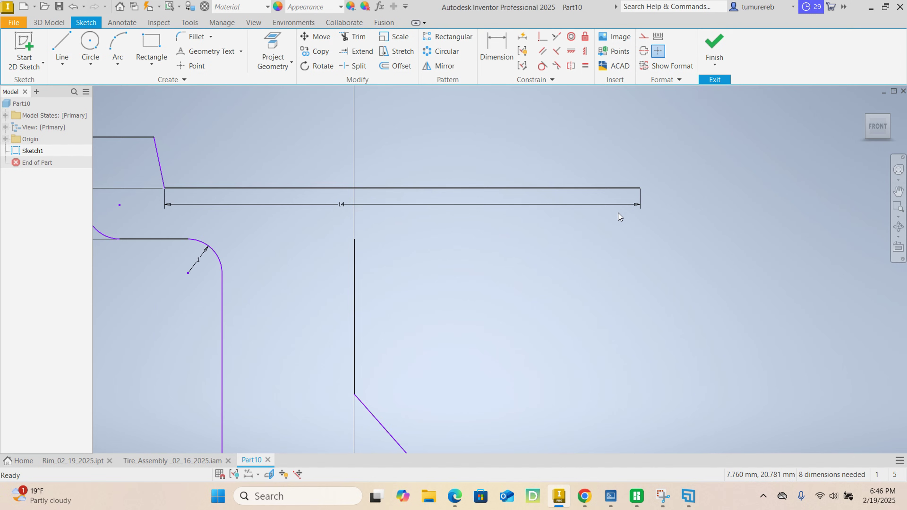
# - Draw a horizontal line about 10.5 mm long from the top of the vertical line on the axis, past the 14 mm line's end
pyautogui.scroll(2, 618, 213)
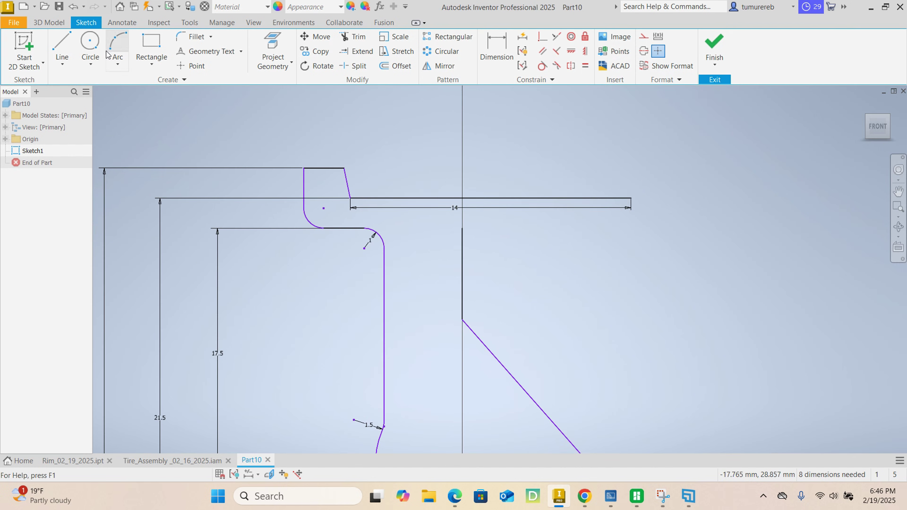
pyautogui.click(62, 49)
pyautogui.scroll(-2, 469, 232)
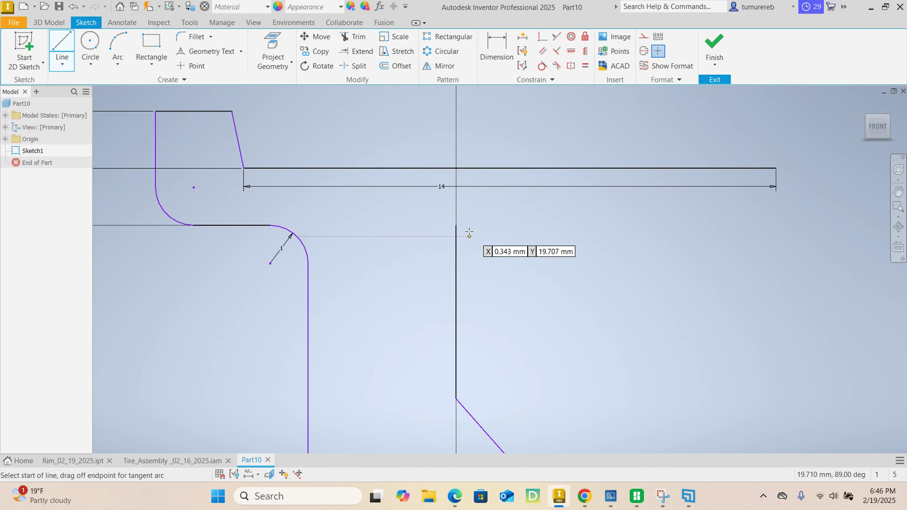
pyautogui.click(456, 225)
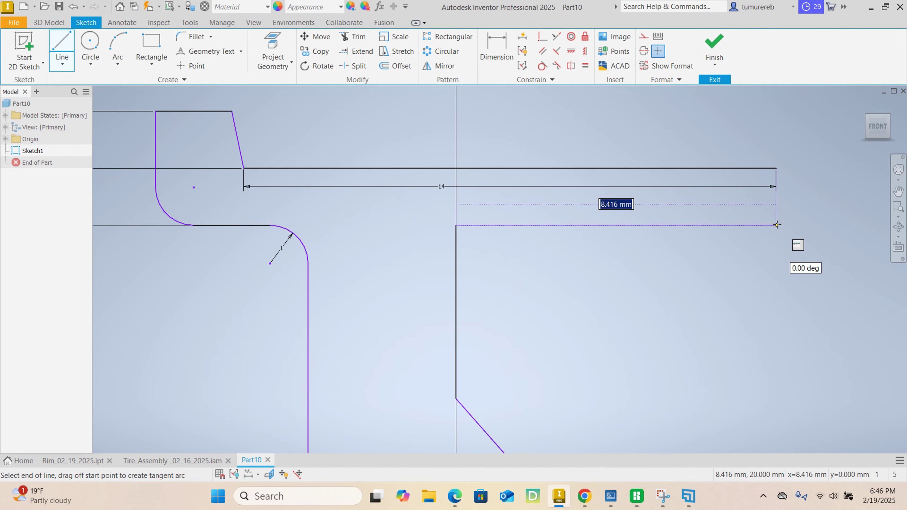
pyautogui.moveTo(819, 225); pyautogui.dragTo(703, 242, button='middle')
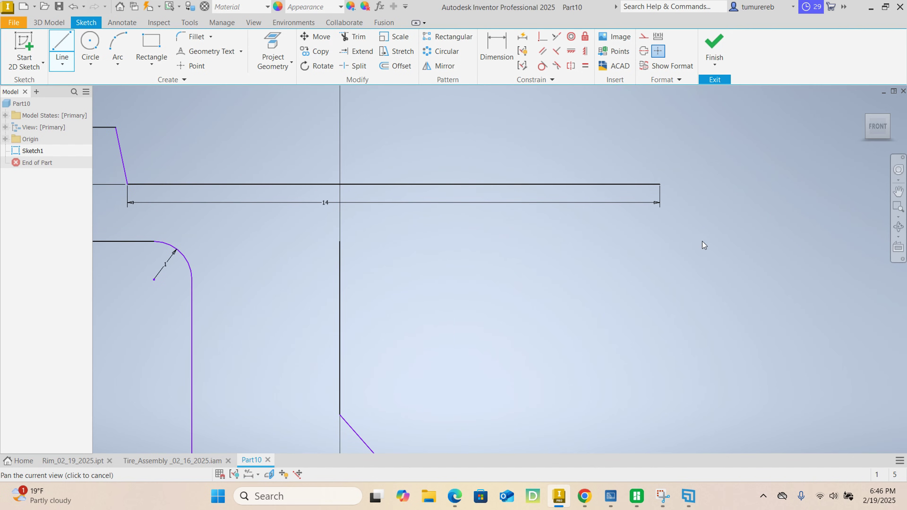
pyautogui.click(739, 241)
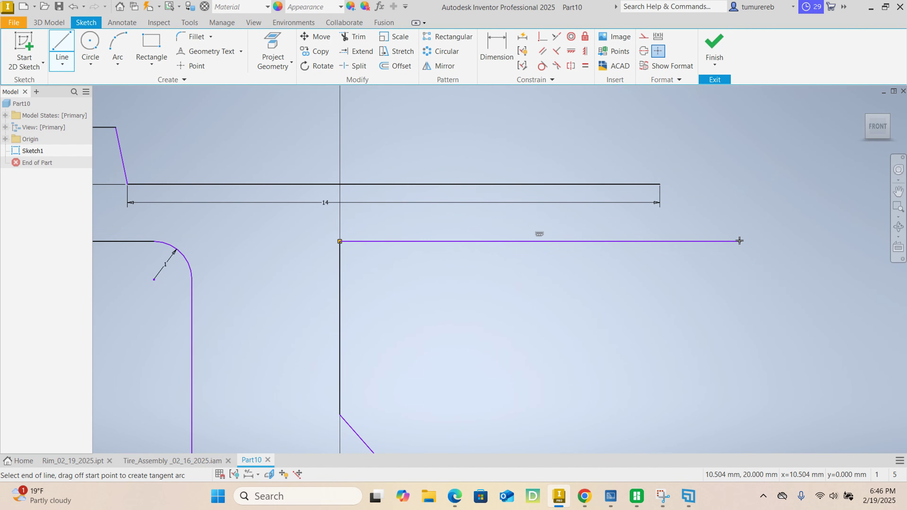
# - Continue the chain 3 mm vertically upward, about 1.4 mm horizontally back, and diagonally down to the 14 mm line's open end
pyautogui.moveTo(737, 132); pyautogui.dragTo(740, 192, button='middle')
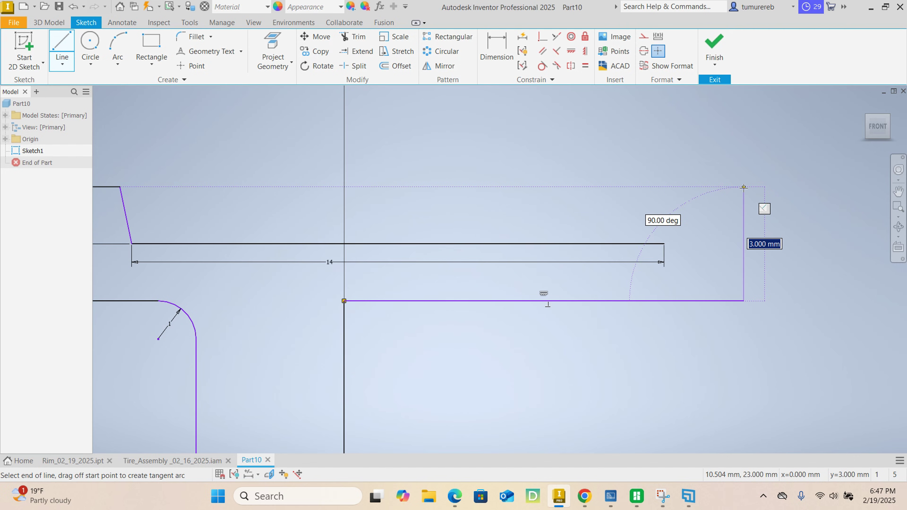
pyautogui.click(744, 187)
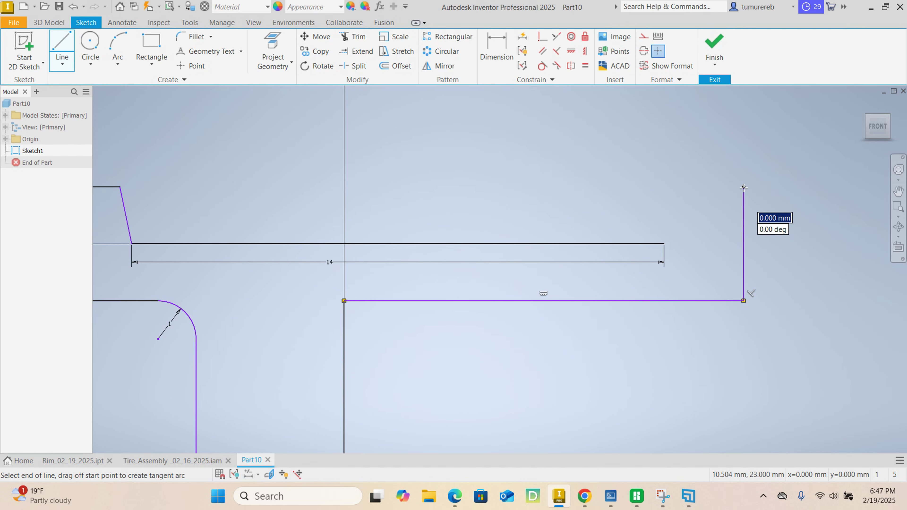
pyautogui.click(689, 187)
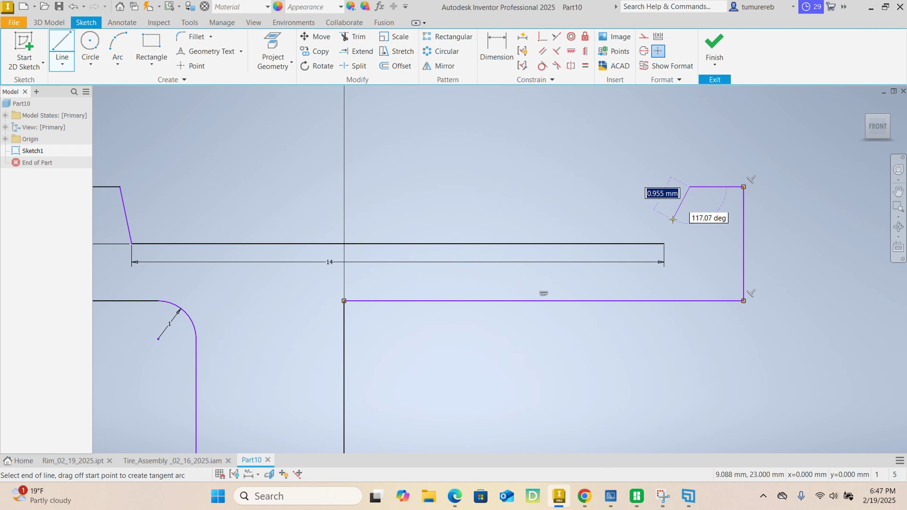
pyautogui.doubleClick(664, 244)
pyautogui.rightClick(649, 215)
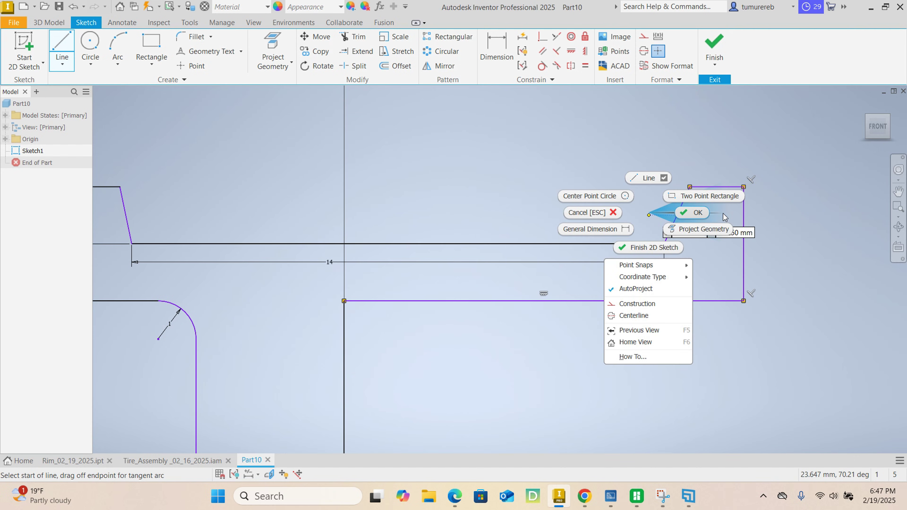
pyautogui.click(685, 213)
# - Delete the 4 mm dimension of the short vertical line below the diagonal
pyautogui.scroll(-5, 714, 256)
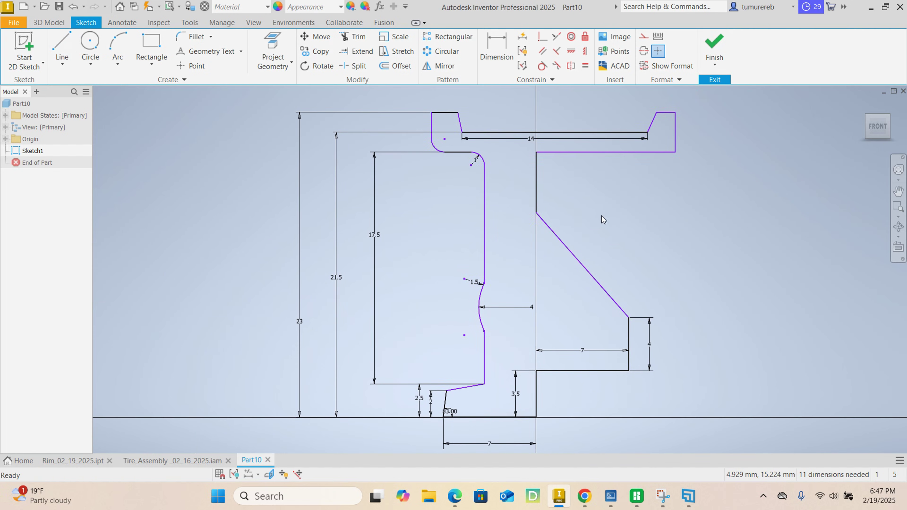
pyautogui.moveTo(603, 219); pyautogui.dragTo(600, 243, button='middle')
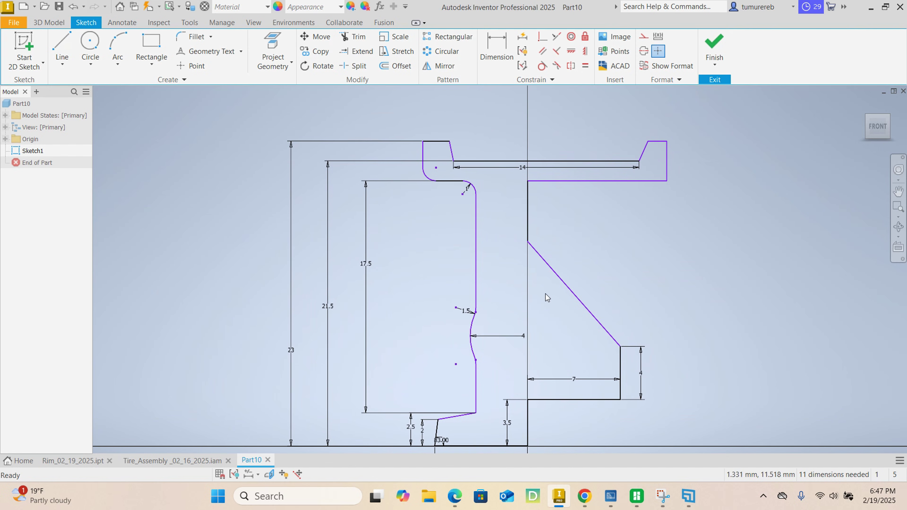
pyautogui.press('d')
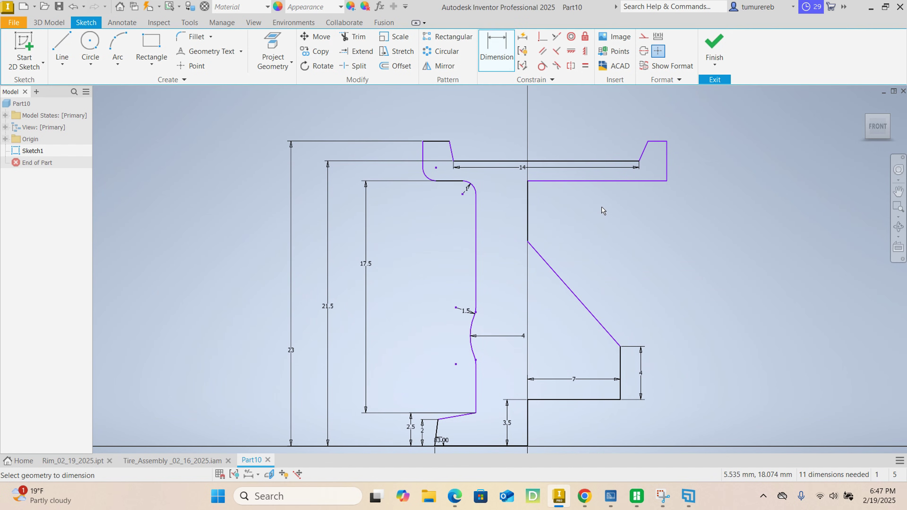
pyautogui.press('Escape')
pyautogui.rightClick(645, 372)
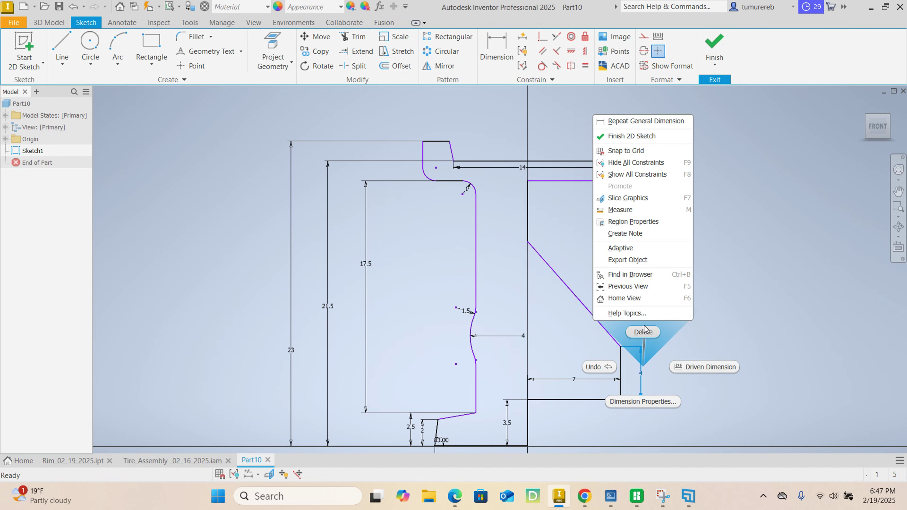
pyautogui.click(646, 334)
pyautogui.scroll(-3, 649, 324)
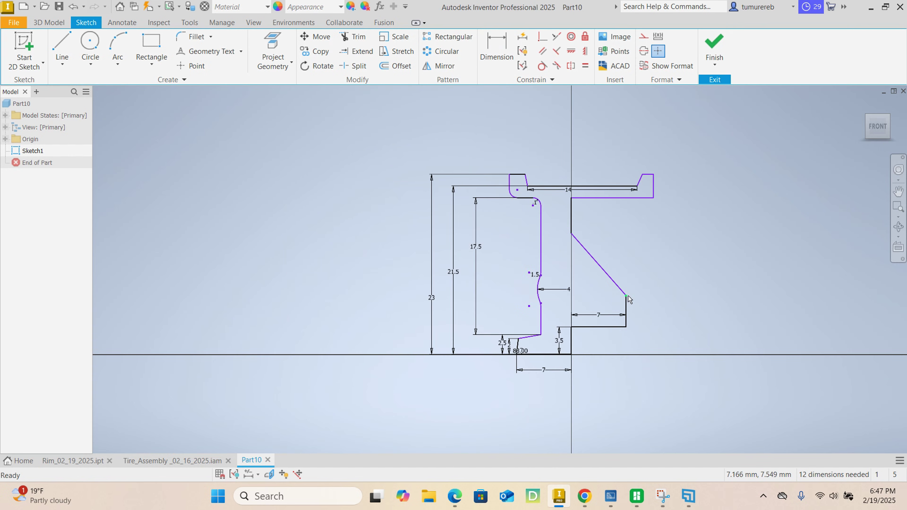
# - Dimension the height of the diagonal's lower corner above the horizontal axis and set it to 8 mm
pyautogui.press('d')
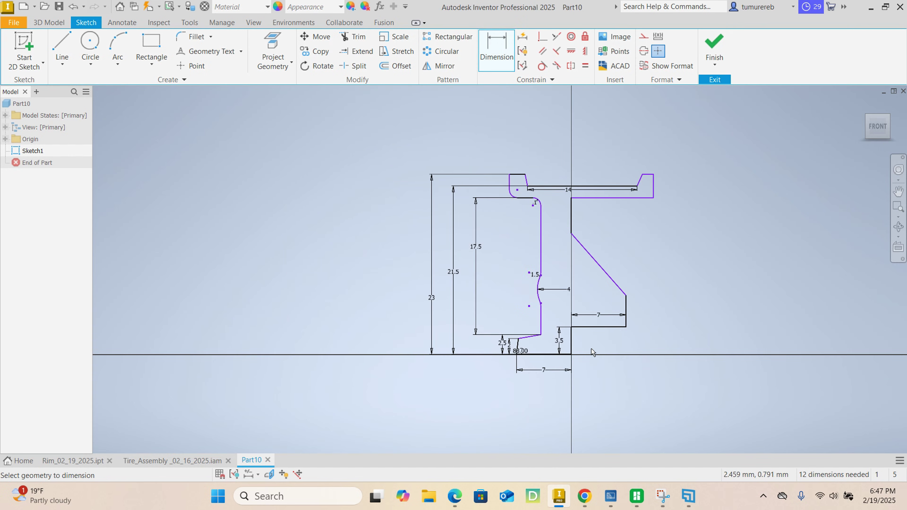
pyautogui.click(628, 299)
pyautogui.scroll(6, 664, 333)
pyautogui.click(664, 322)
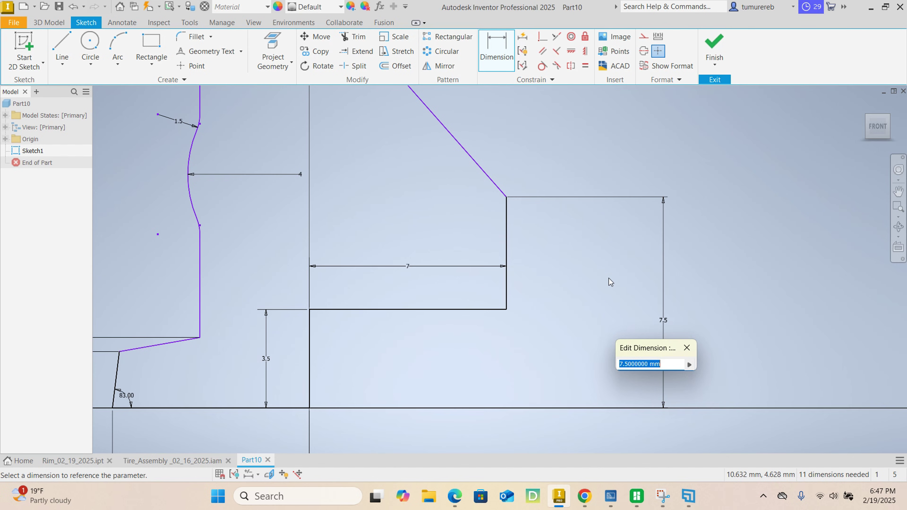
pyautogui.write('8')
pyautogui.press('Return')
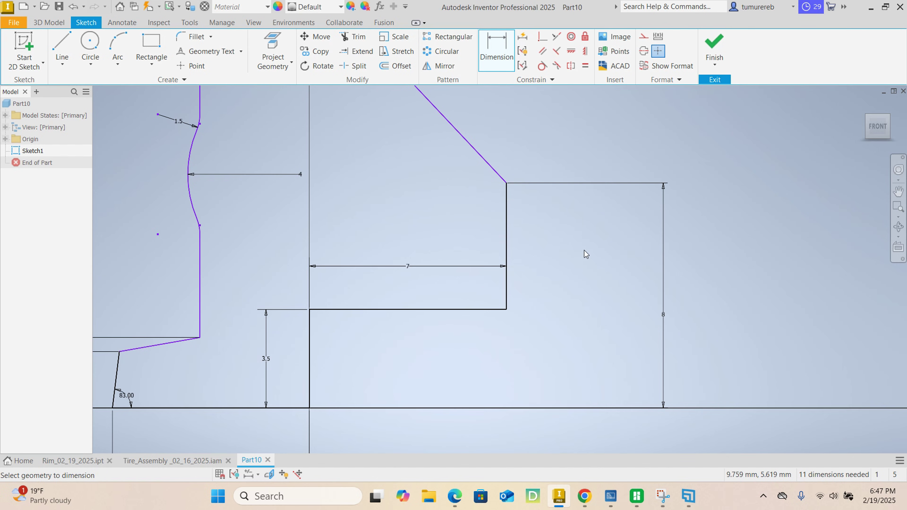
# - Add a 45 degree angle dimension between the diagonal and the short vertical line below it
pyautogui.scroll(-6, 502, 158)
pyautogui.scroll(5, 573, 236)
pyautogui.click(553, 277)
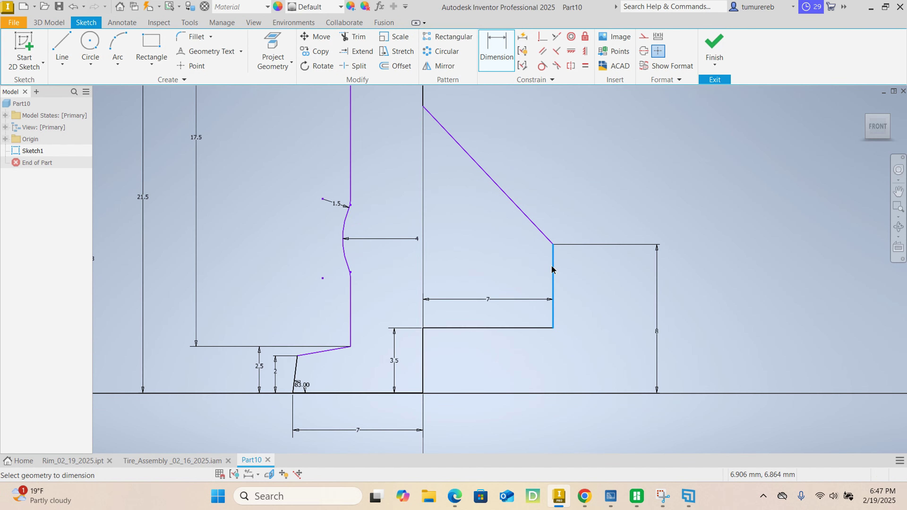
pyautogui.click(546, 237)
pyautogui.scroll(8, 545, 222)
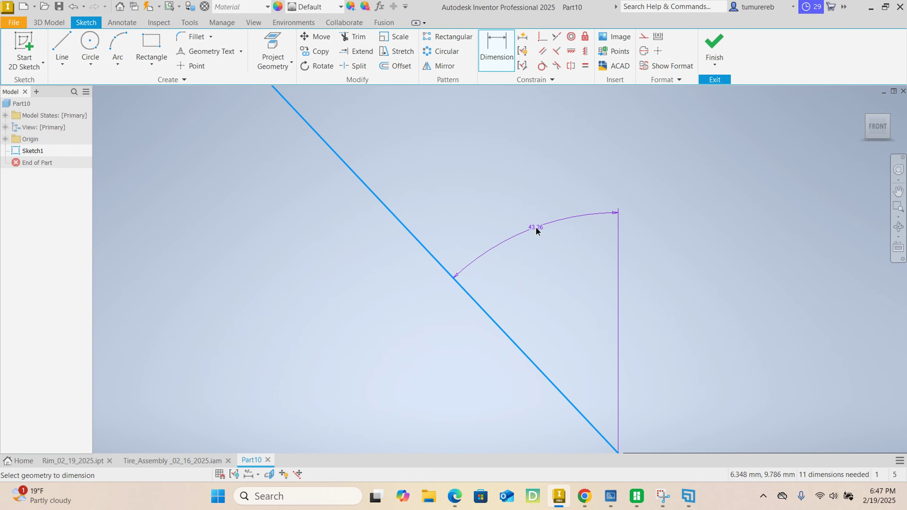
pyautogui.click(532, 228)
pyautogui.write('45')
pyautogui.press('Return')
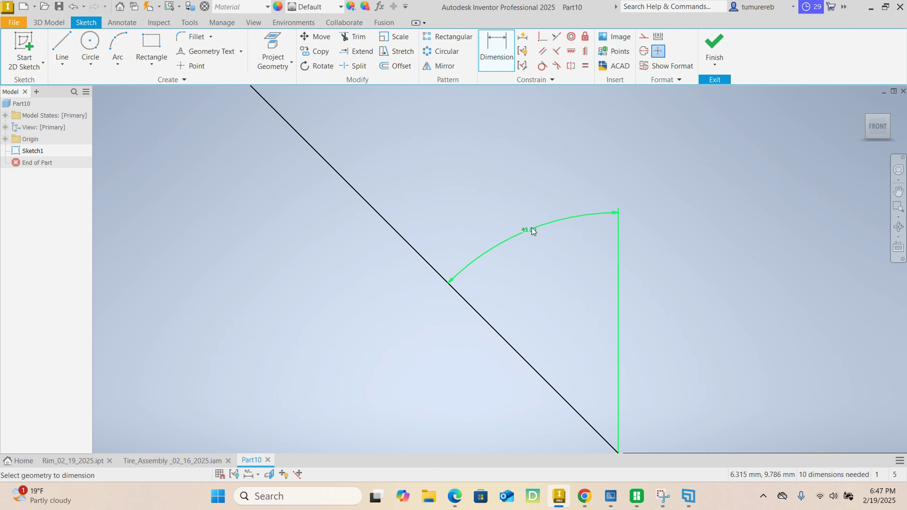
# - Dimension the overall width between the rim flange's two outer vertical lines and set it to 19 mm
pyautogui.scroll(-8, 596, 249)
pyautogui.moveTo(503, 187); pyautogui.dragTo(472, 266, button='middle')
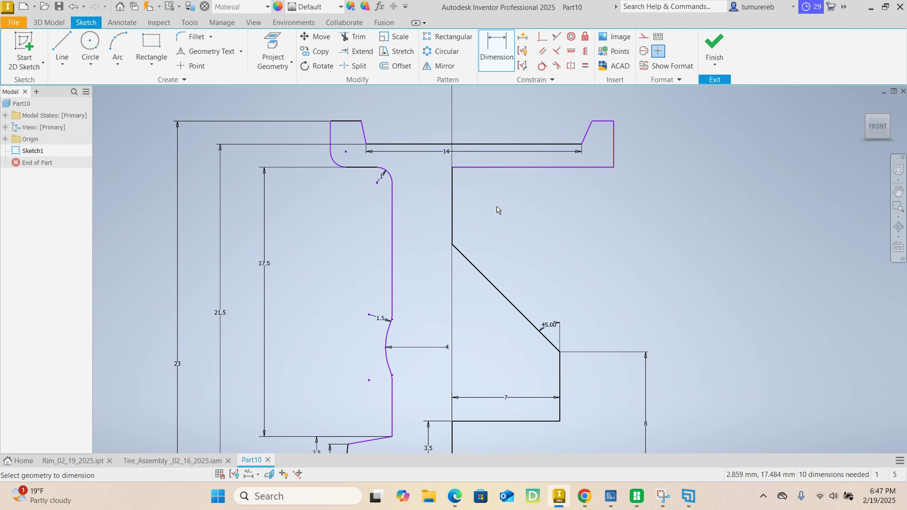
pyautogui.moveTo(502, 200); pyautogui.dragTo(469, 264, button='middle')
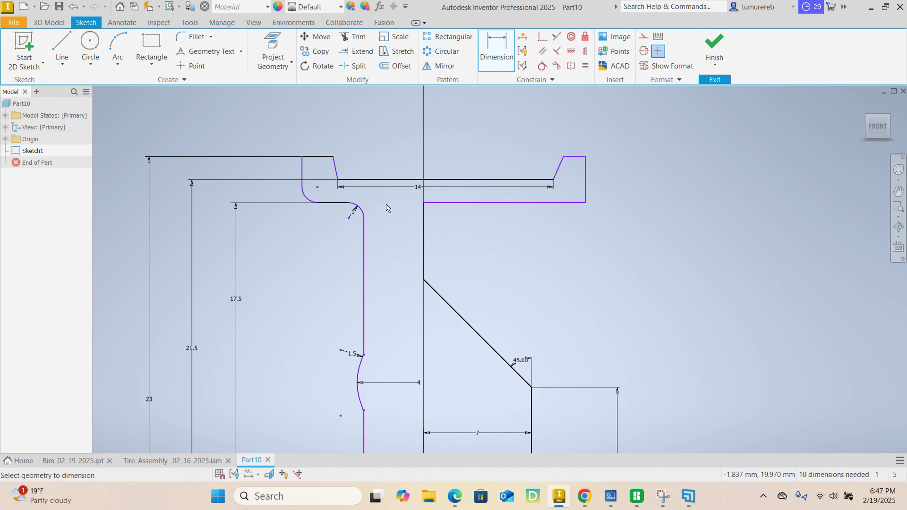
pyautogui.click(303, 173)
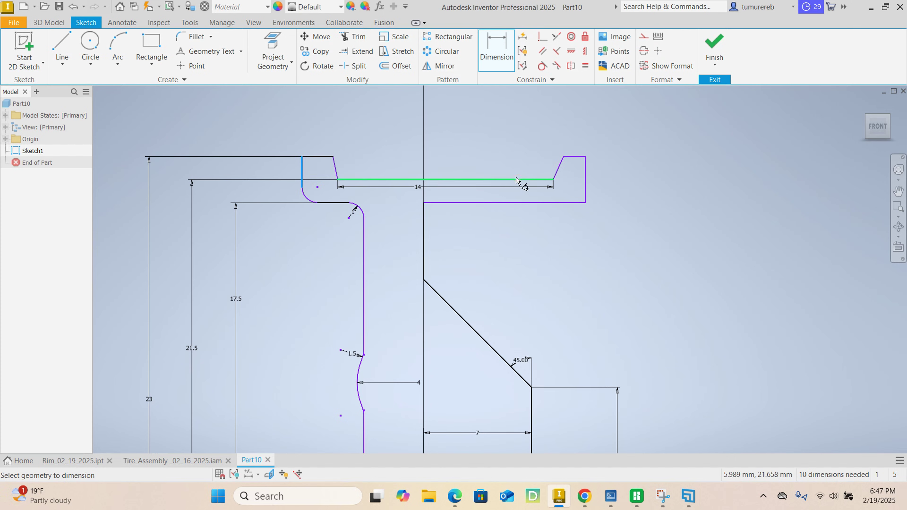
pyautogui.click(585, 194)
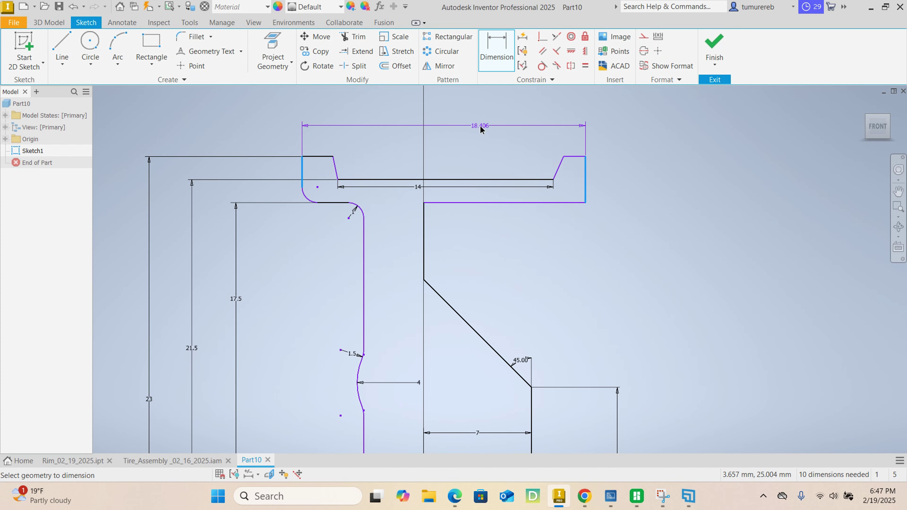
pyautogui.click(482, 128)
pyautogui.write('19')
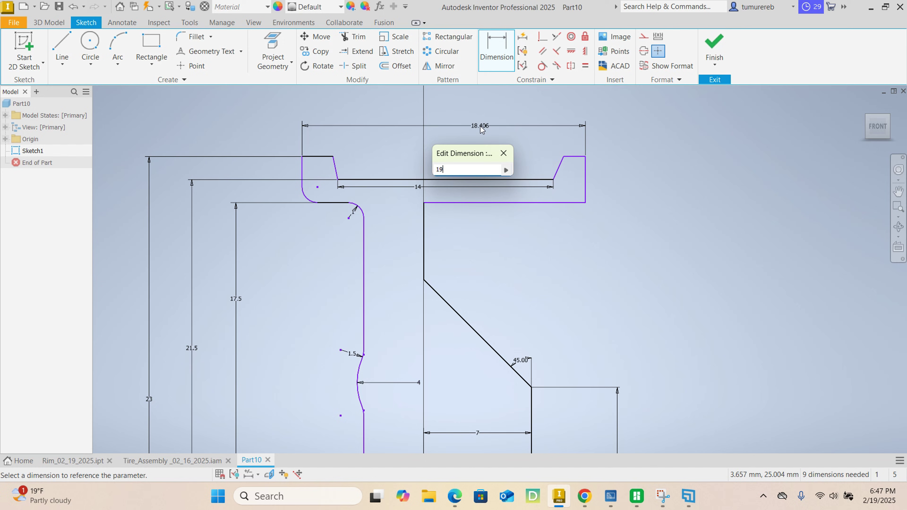
pyautogui.press('Return')
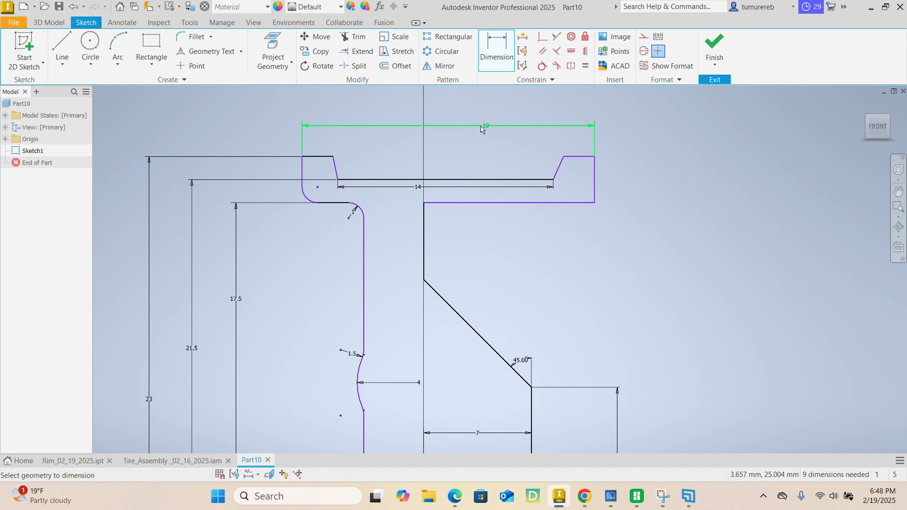
# - Dimension the web thickness between the long vertical line and the upper vertical line on the axis as 3.5 mm
pyautogui.moveTo(606, 299); pyautogui.dragTo(581, 244, button='middle')
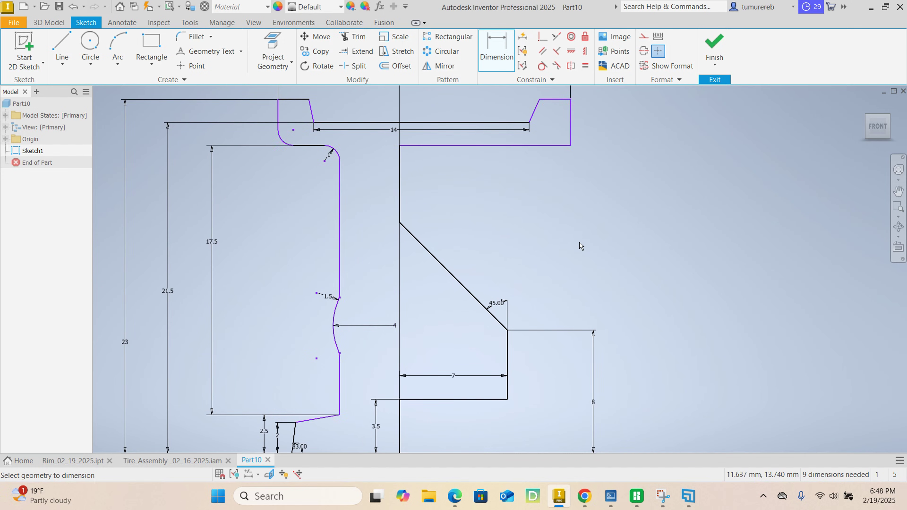
pyautogui.click(479, 55)
pyautogui.click(340, 219)
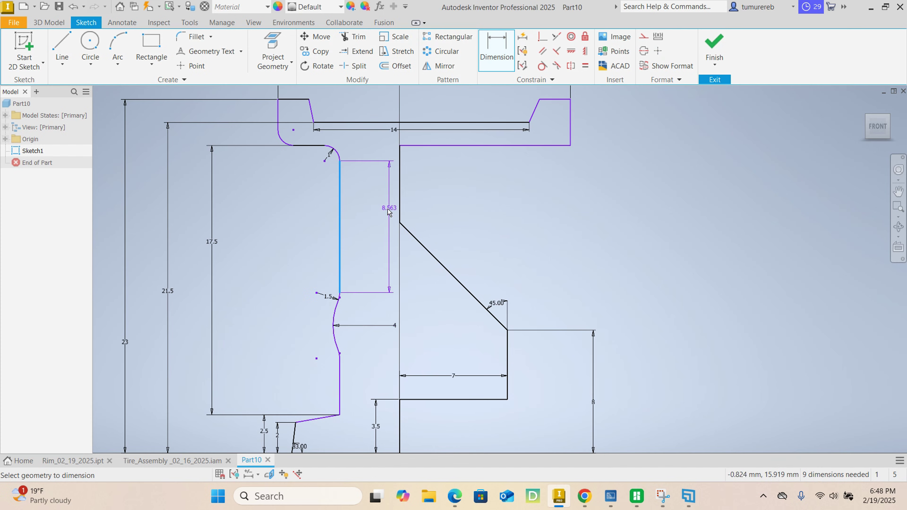
pyautogui.click(400, 213)
pyautogui.scroll(5, 365, 209)
pyautogui.click(377, 208)
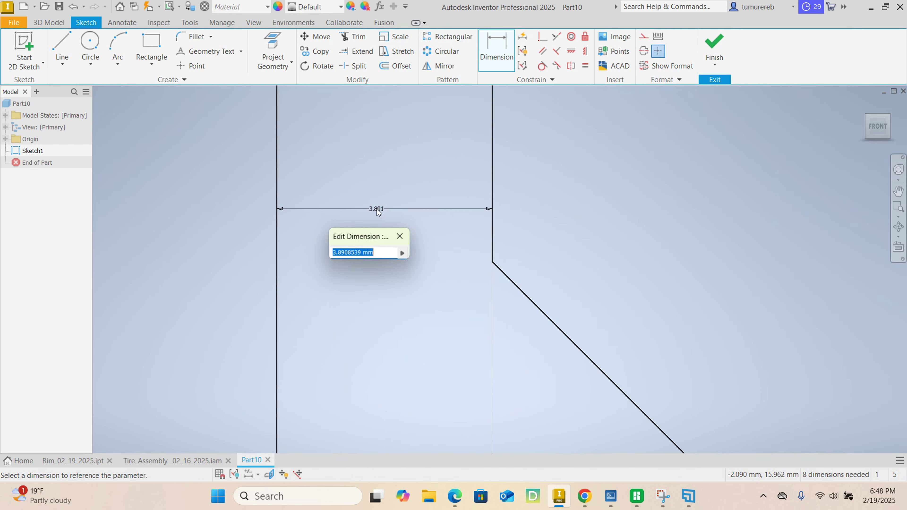
pyautogui.write('3.5')
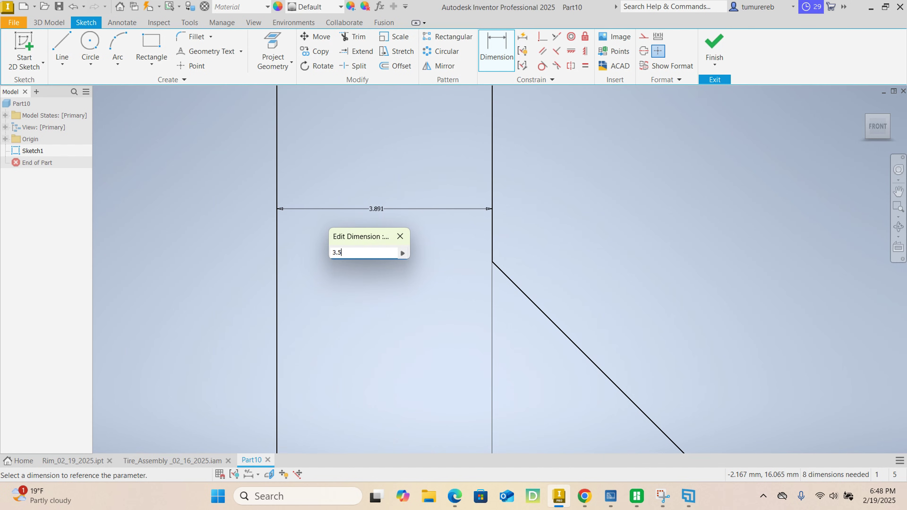
pyautogui.press('Return')
# - Try to dimension the distance between the vertical line below the arc and the lower vertical line on the axis
pyautogui.scroll(-4, 412, 138)
pyautogui.scroll(3, 392, 292)
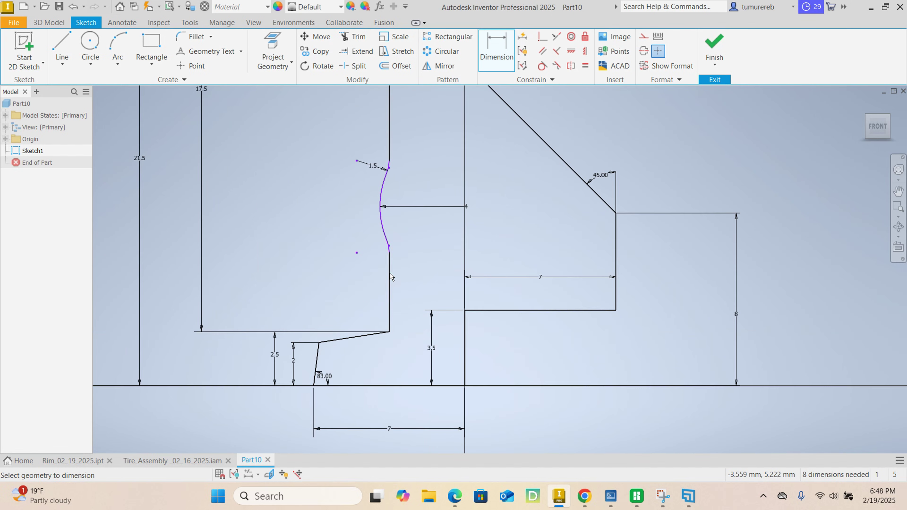
pyautogui.click(389, 307)
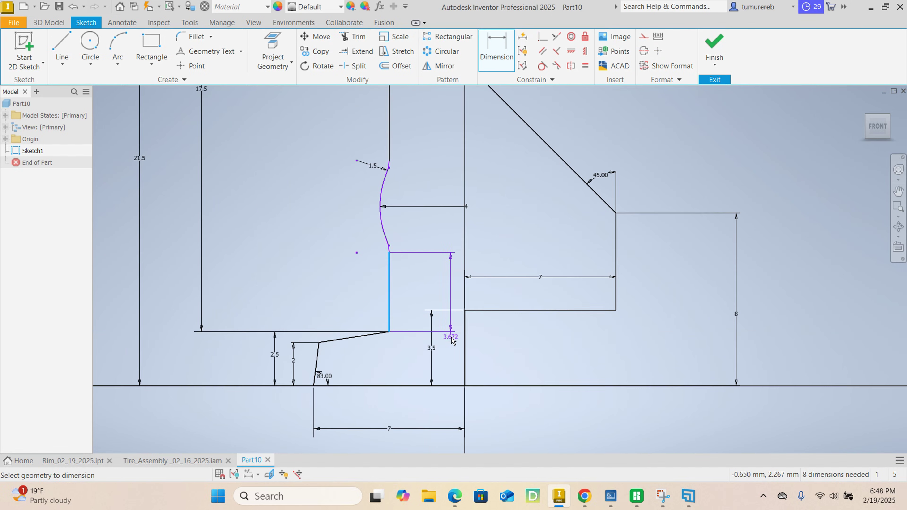
pyautogui.click(465, 344)
pyautogui.scroll(3, 444, 307)
pyautogui.scroll(3, 444, 309)
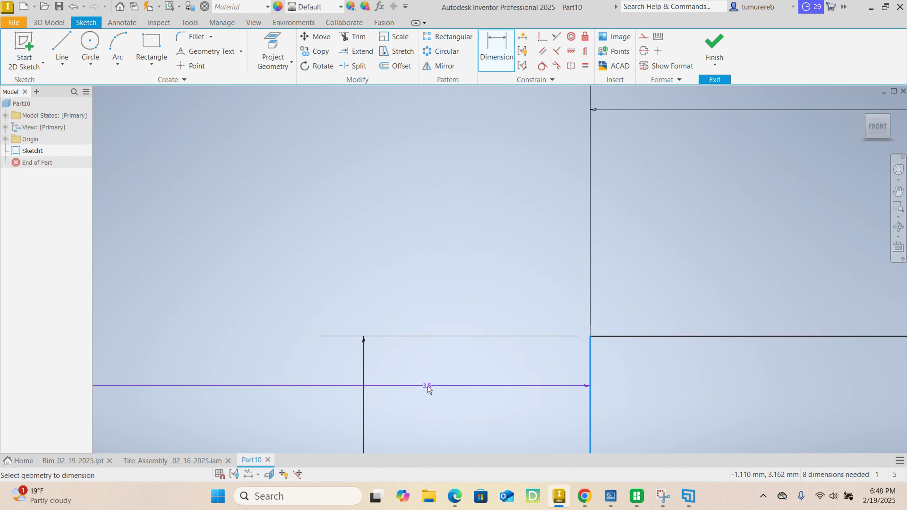
pyautogui.click(427, 386)
pyautogui.click(349, 133)
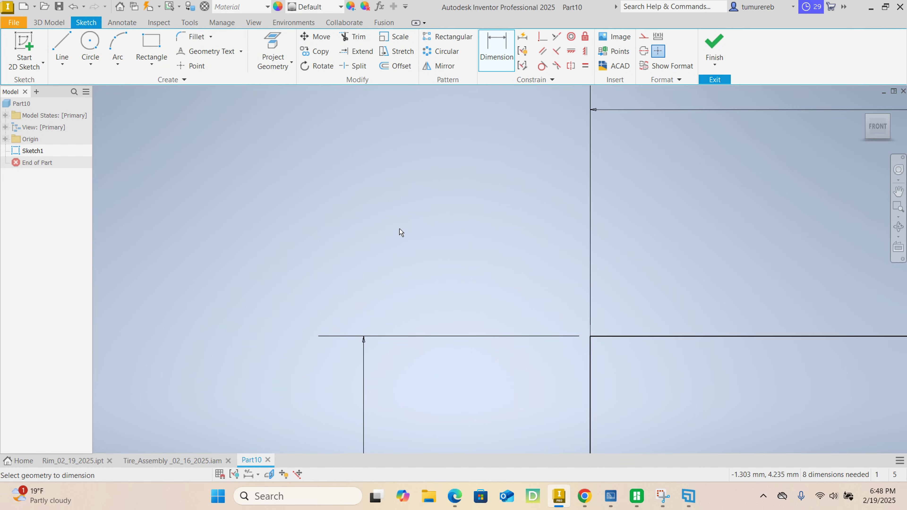
# - Leave the Dimension command and delete the 19 mm overall width dimension above the flange
pyautogui.scroll(-4, 401, 230)
pyautogui.moveTo(377, 265)
pyautogui.mouseDown(button='middle')
pyautogui.moveTo(388, 270)
pyautogui.moveTo(391, 327)
pyautogui.mouseUp(button='middle')
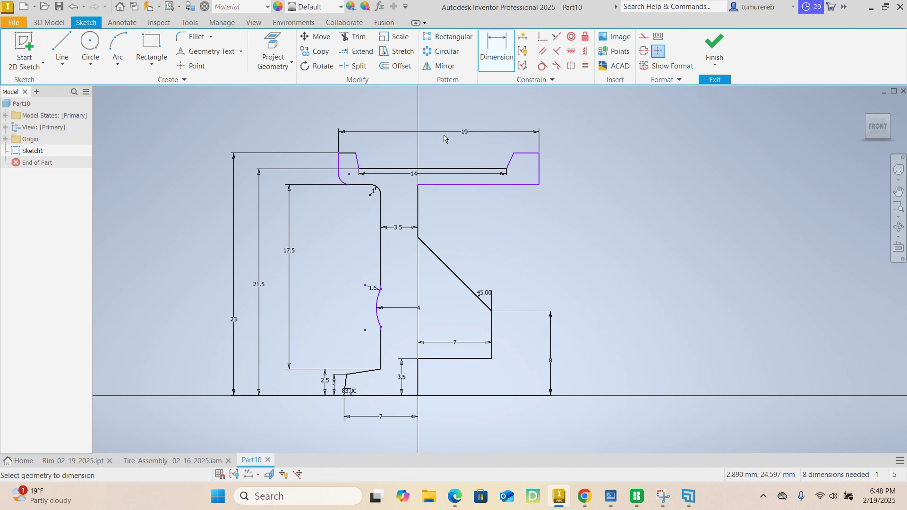
pyautogui.rightClick(599, 156)
pyautogui.click(640, 154)
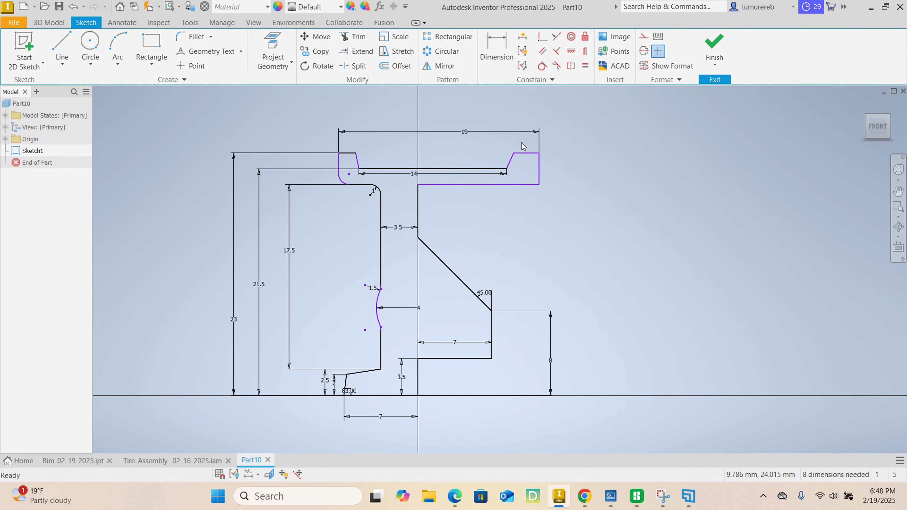
pyautogui.rightClick(465, 132)
pyautogui.click(465, 97)
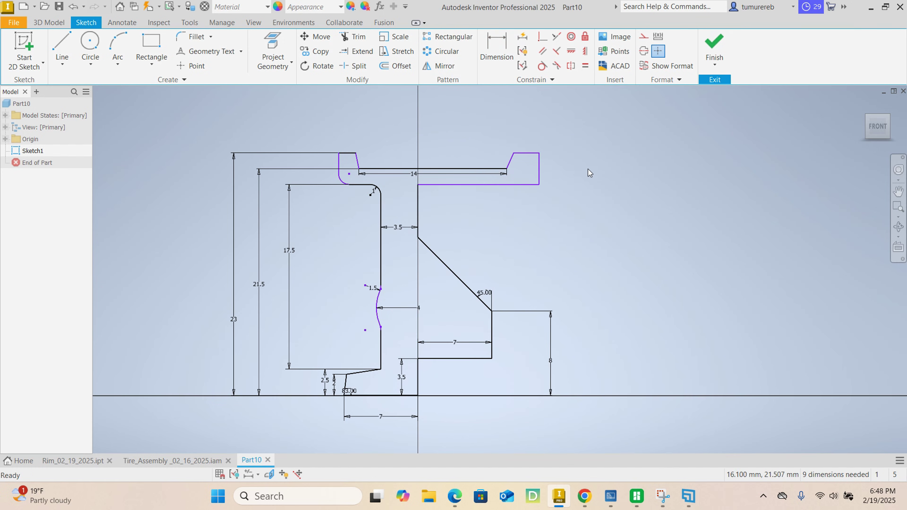
# - Try a vertical constraint between the diagonal's lower corner and the flange's lower outer corner, and undo it
pyautogui.click(586, 52)
pyautogui.click(492, 312)
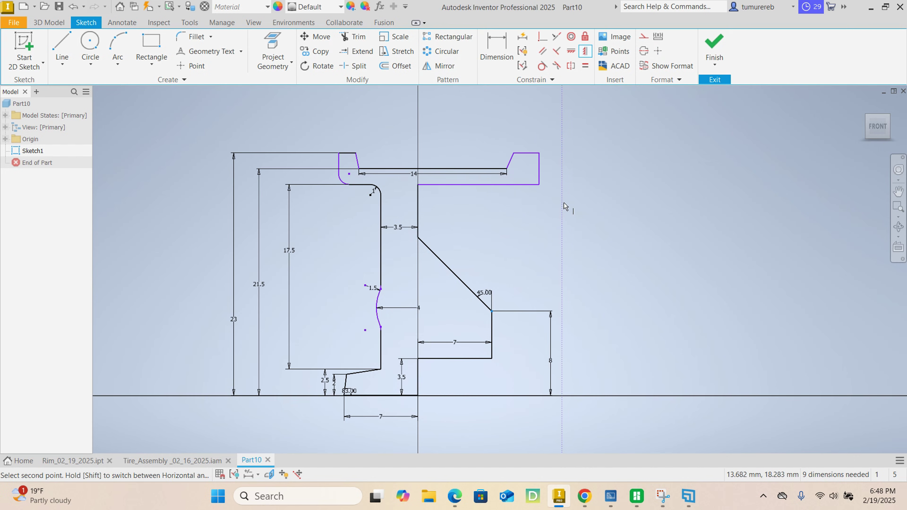
pyautogui.click(540, 184)
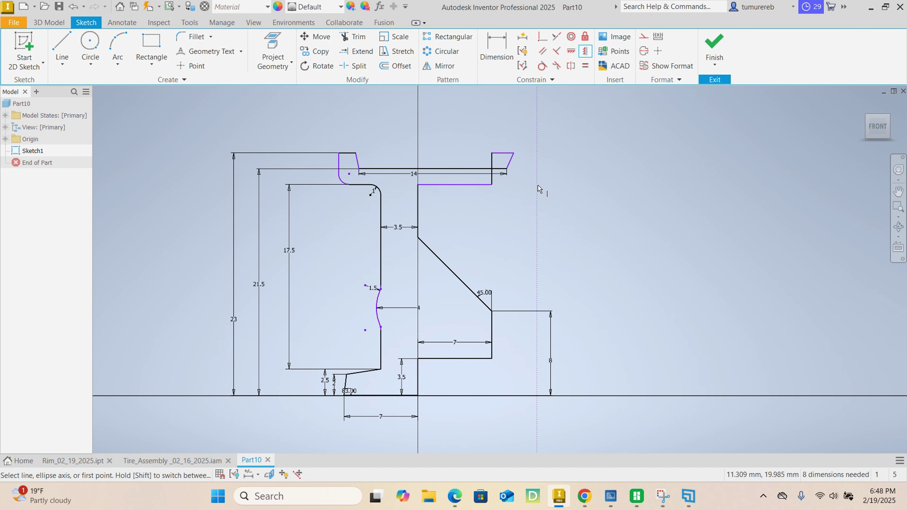
pyautogui.scroll(-6, 536, 188)
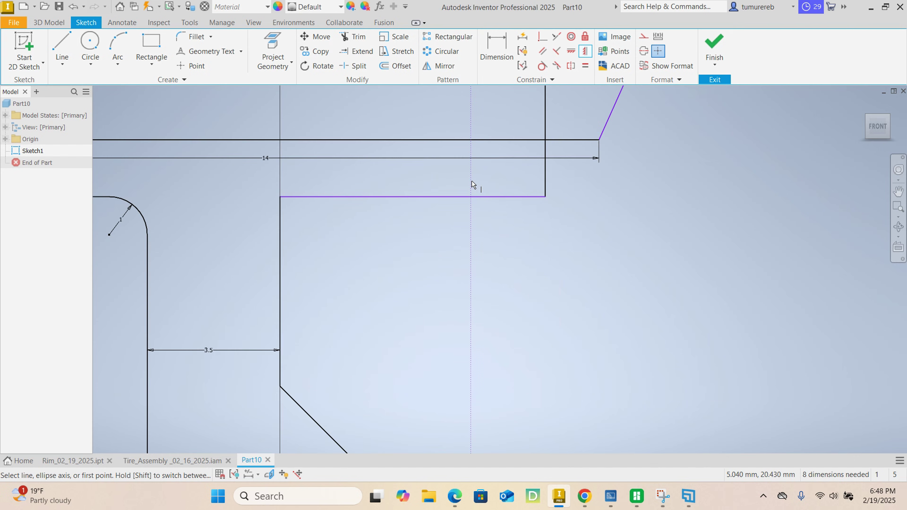
pyautogui.scroll(2, 473, 185)
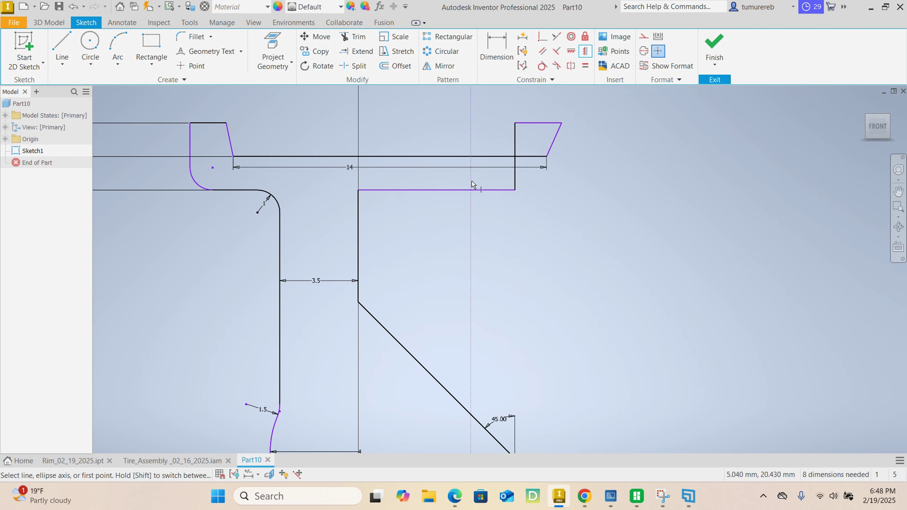
pyautogui.rightClick(599, 199)
pyautogui.click(643, 198)
pyautogui.moveTo(550, 187); pyautogui.dragTo(562, 228, button='middle')
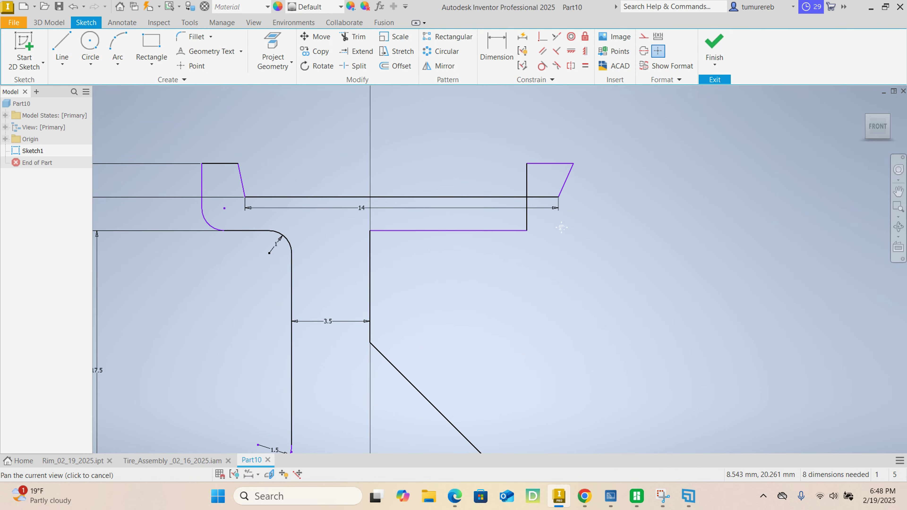
pyautogui.hotkey('ctrl', 'z')
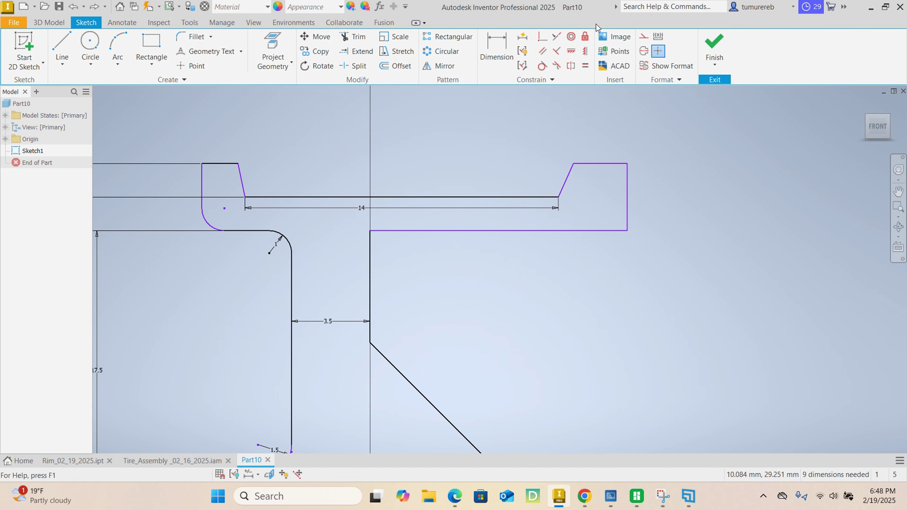
# - Dimension the short horizontal top edge of the profile's right lip as 0.5 mm
pyautogui.click(498, 40)
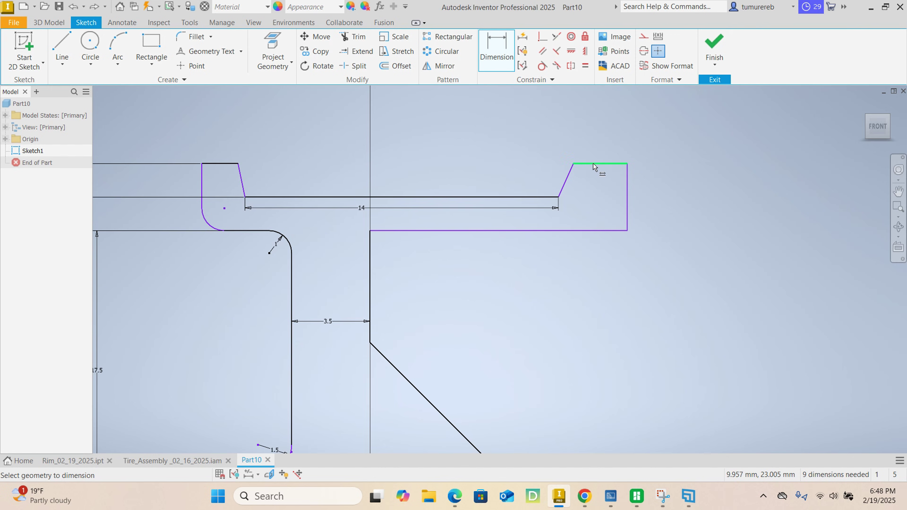
pyautogui.click(600, 164)
pyautogui.scroll(-3, 603, 135)
pyautogui.click(603, 138)
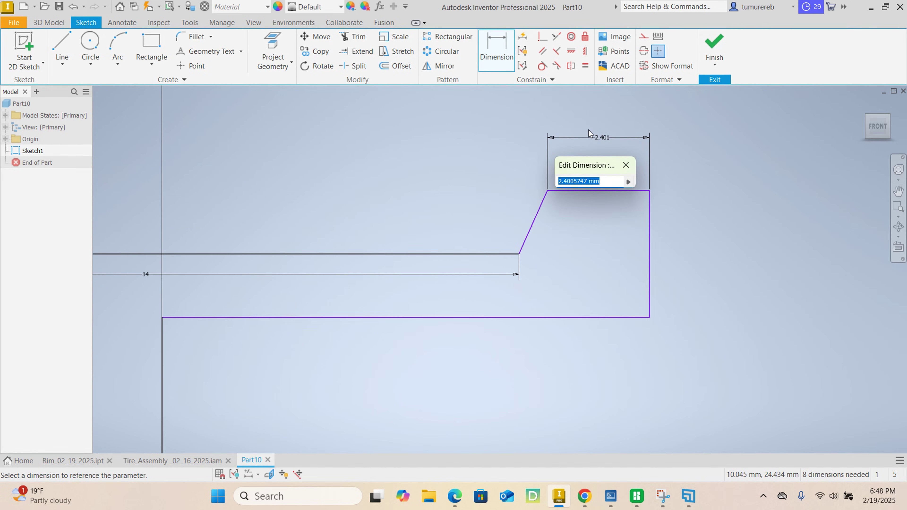
pyautogui.write('0.5')
pyautogui.press('Return')
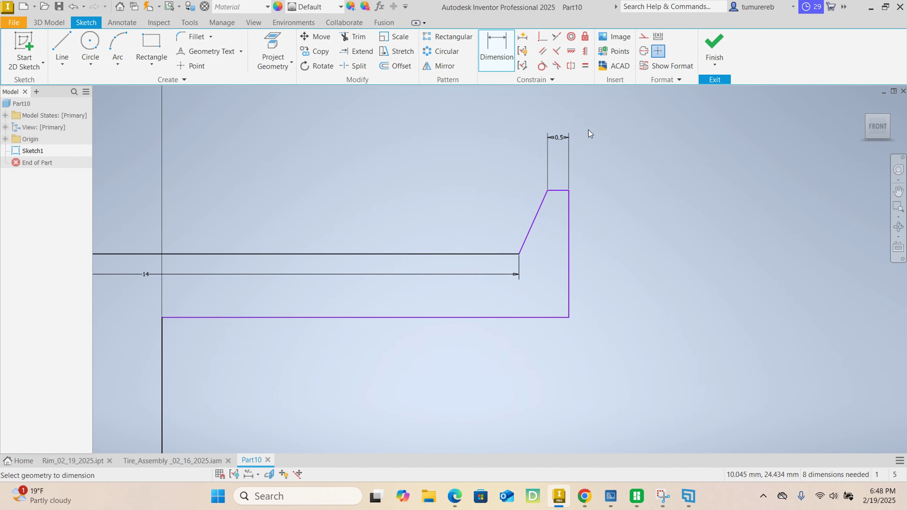
# - Dimension the short horizontal top edge of the left lip, above the rounded corner, as 0.5 mm
pyautogui.scroll(3, 594, 132)
pyautogui.moveTo(577, 240); pyautogui.dragTo(576, 292, button='middle')
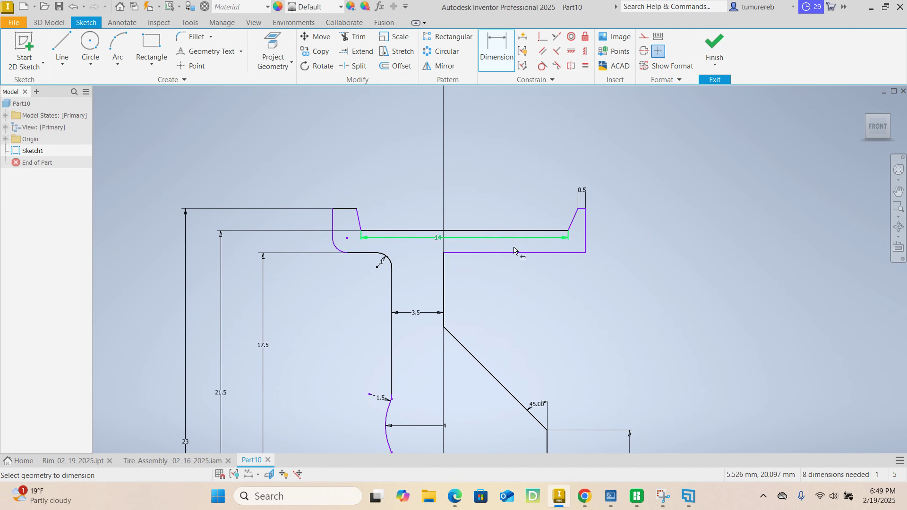
pyautogui.scroll(-5, 346, 210)
pyautogui.click(338, 214)
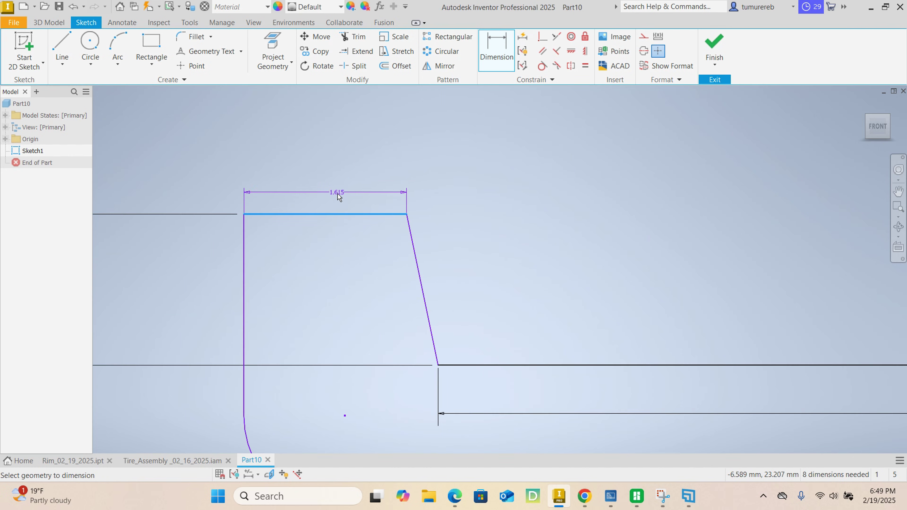
pyautogui.click(327, 189)
pyautogui.write('05')
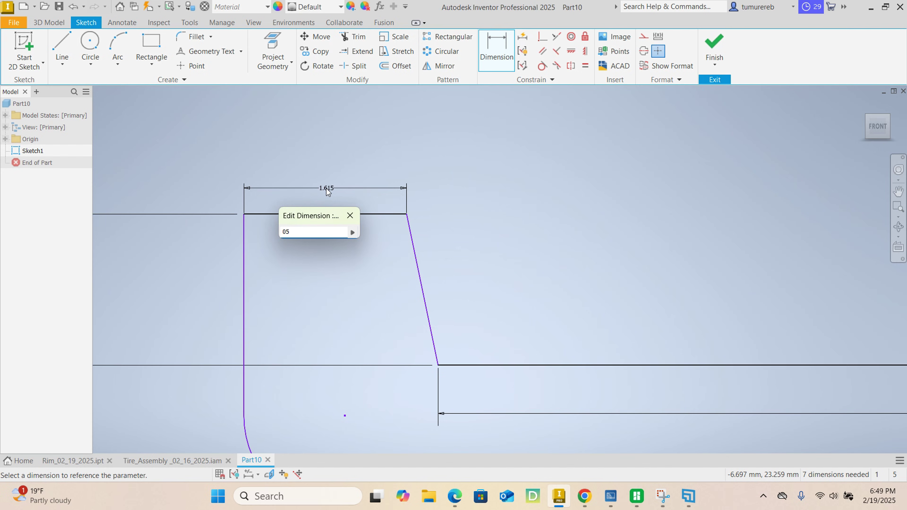
pyautogui.press('BackSpace')
pyautogui.write('.5')
pyautogui.press('Return')
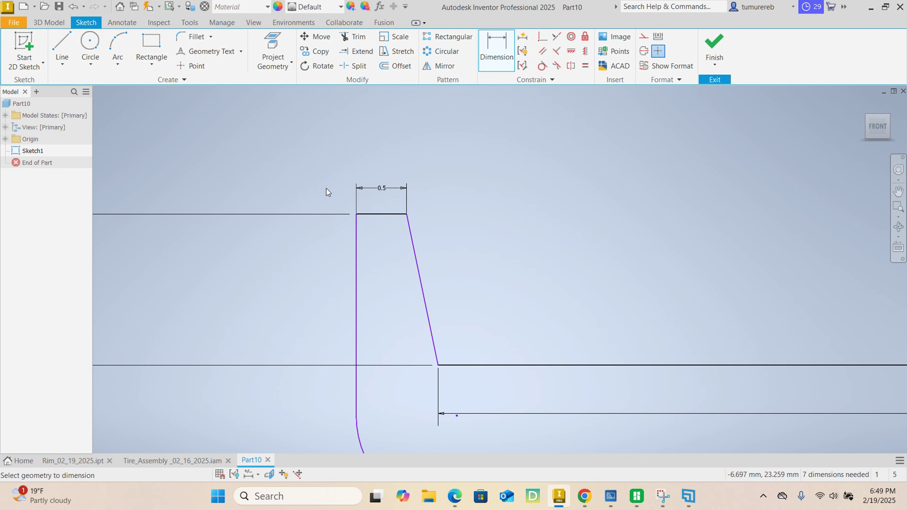
# - Dimension the horizontal width of the left lip's sloped line as 2 mm
pyautogui.scroll(-5, 445, 284)
pyautogui.scroll(3, 445, 301)
pyautogui.moveTo(445, 303); pyautogui.dragTo(382, 291, button='middle')
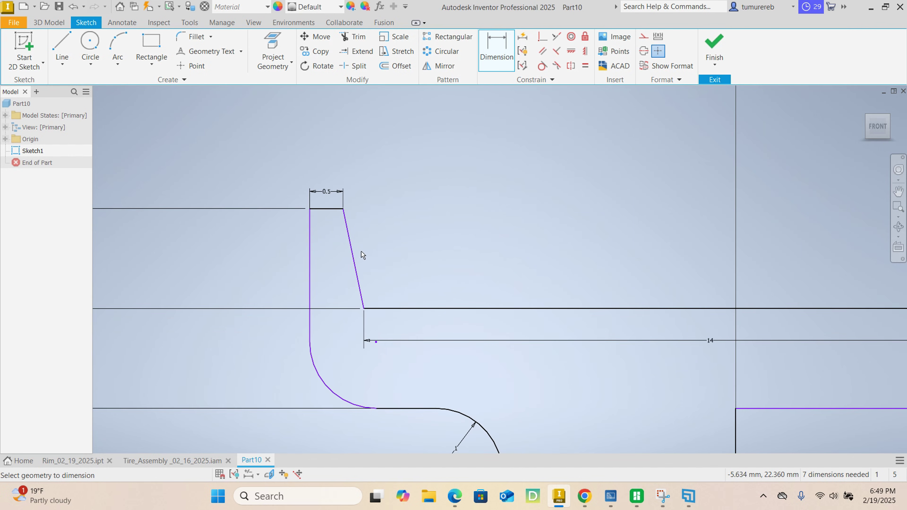
pyautogui.scroll(-3, 405, 261)
pyautogui.scroll(4, 385, 235)
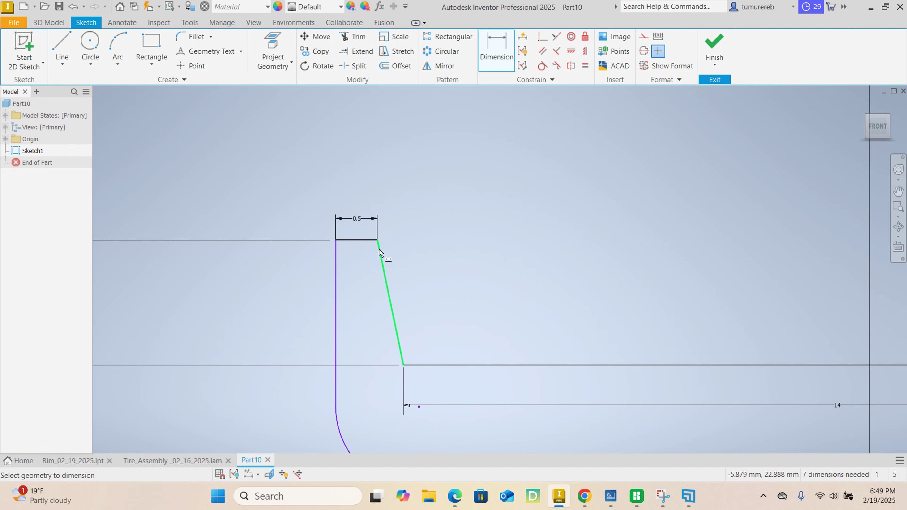
pyautogui.click(406, 365)
pyautogui.scroll(3, 400, 235)
pyautogui.scroll(3, 400, 238)
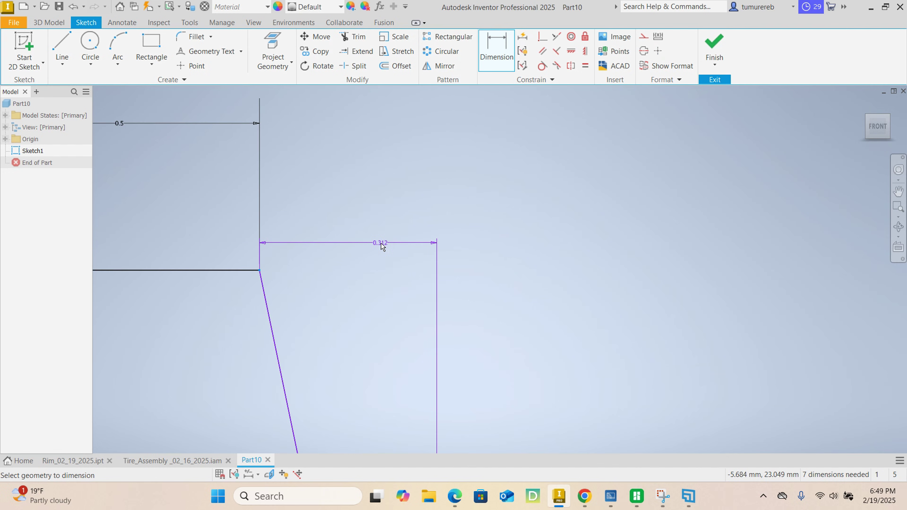
pyautogui.press('Escape')
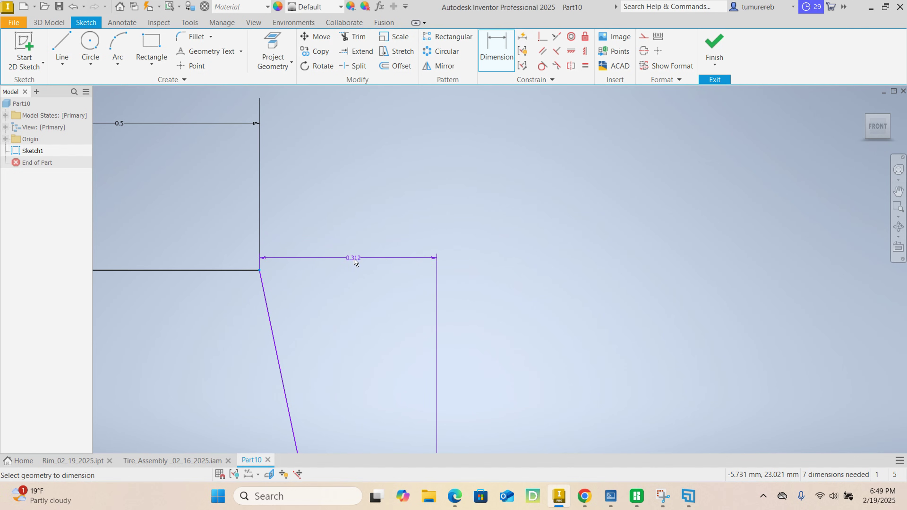
pyautogui.click(354, 256)
pyautogui.write('2')
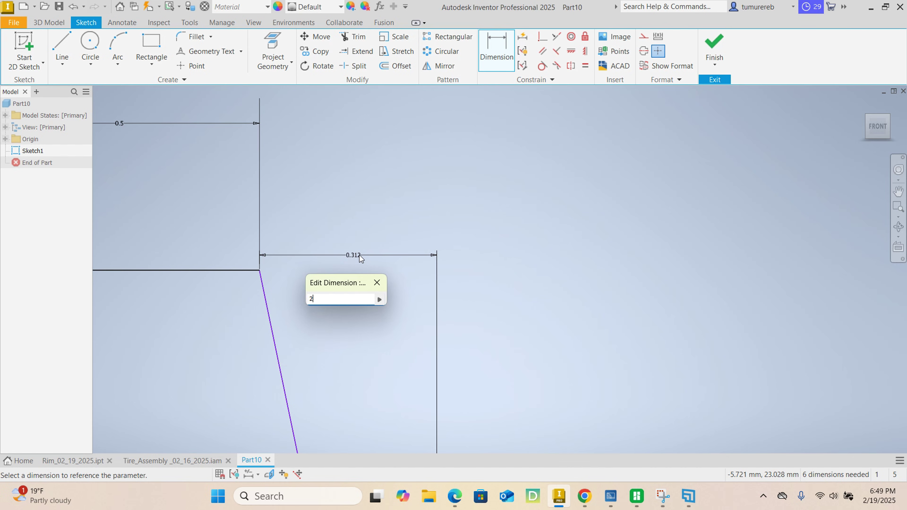
pyautogui.press('Return')
# - Leave the Dimension command and move the left slope's 2 mm dimension higher above the lip
pyautogui.scroll(-4, 360, 255)
pyautogui.scroll(-3, 352, 291)
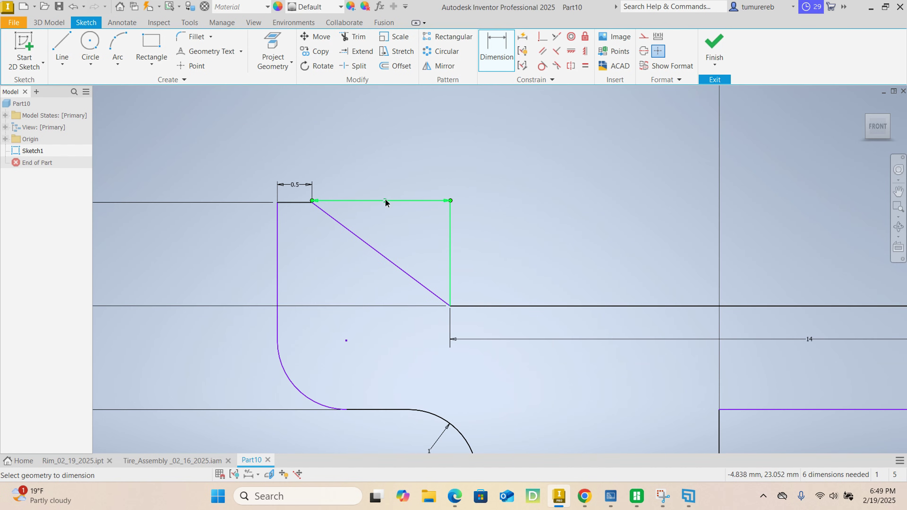
pyautogui.click(379, 215)
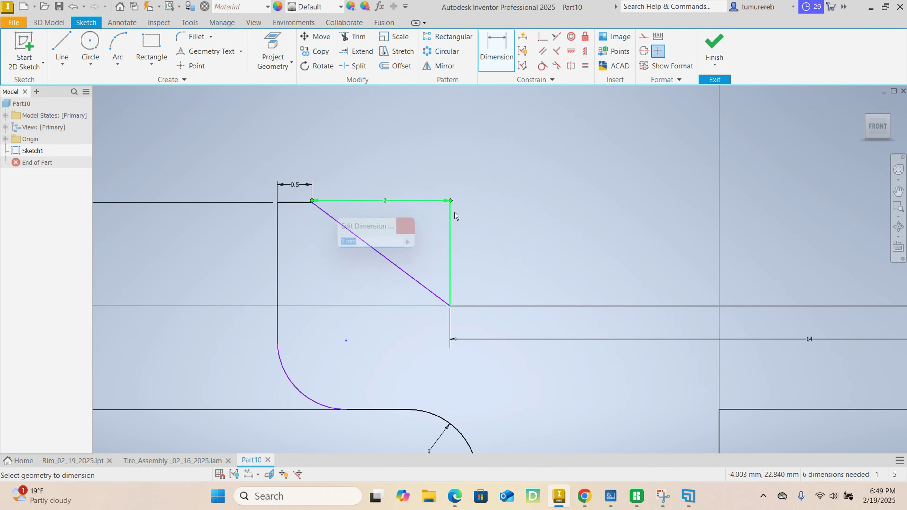
pyautogui.rightClick(493, 203)
pyautogui.click(534, 203)
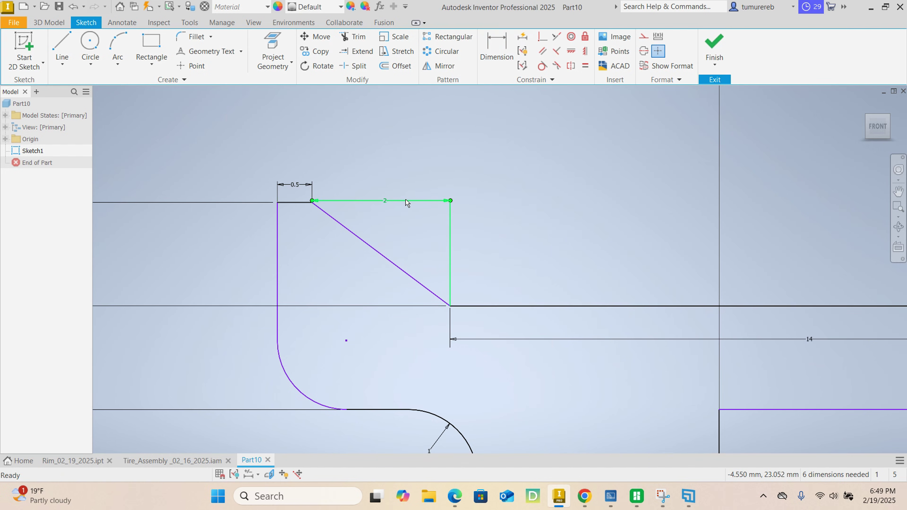
pyautogui.moveTo(386, 203); pyautogui.dragTo(387, 185)
# - Dimension the horizontal width of the right lip's sloped line as 2 mm
pyautogui.scroll(-5, 500, 269)
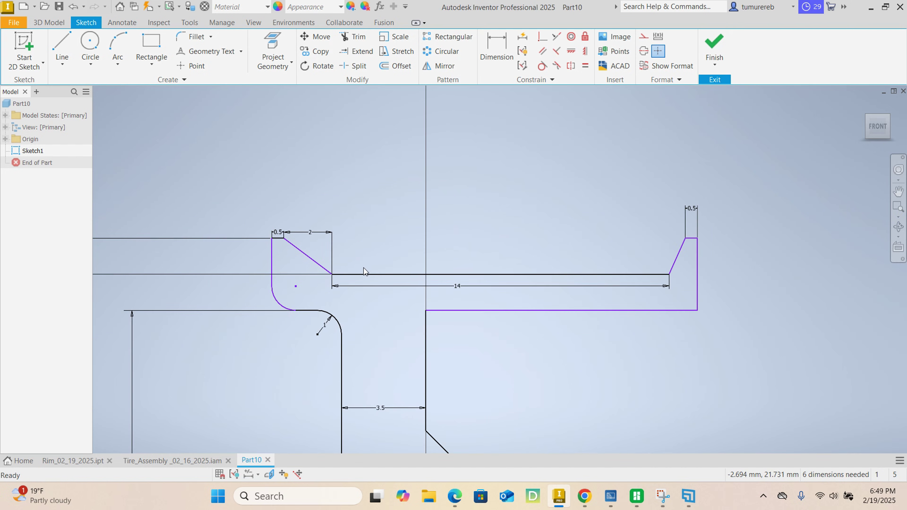
pyautogui.scroll(3, 679, 277)
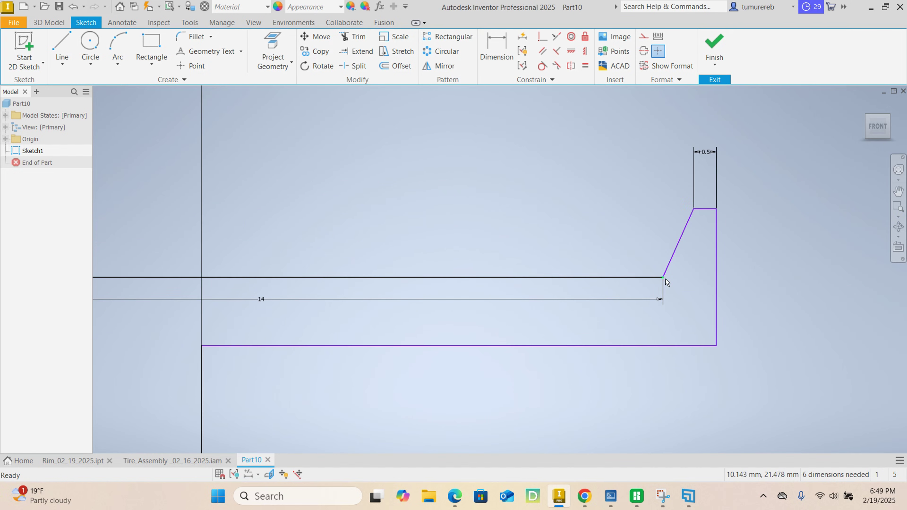
pyautogui.scroll(-3, 666, 282)
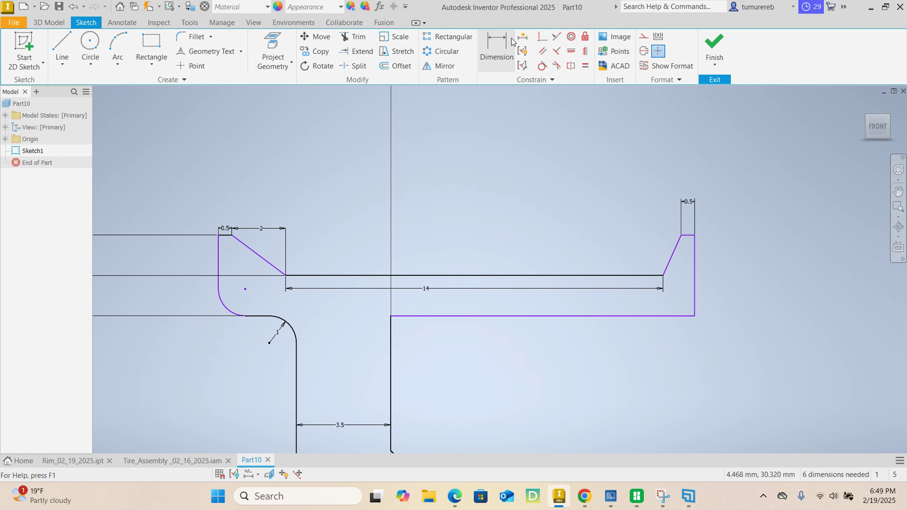
pyautogui.click(500, 45)
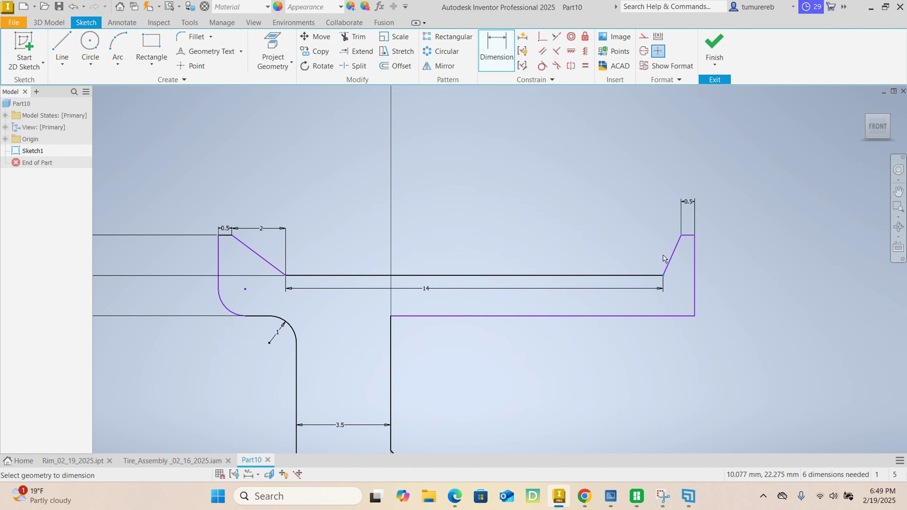
pyautogui.click(680, 235)
pyautogui.scroll(5, 697, 236)
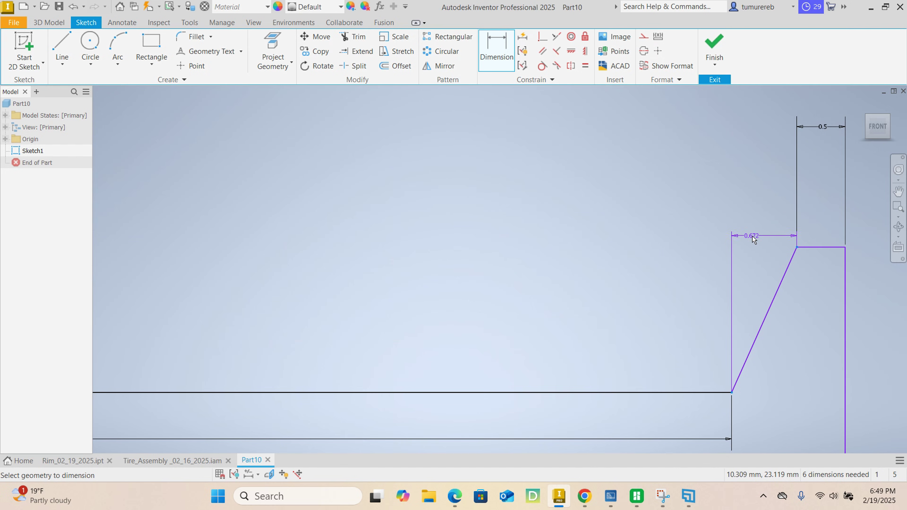
pyautogui.click(764, 250)
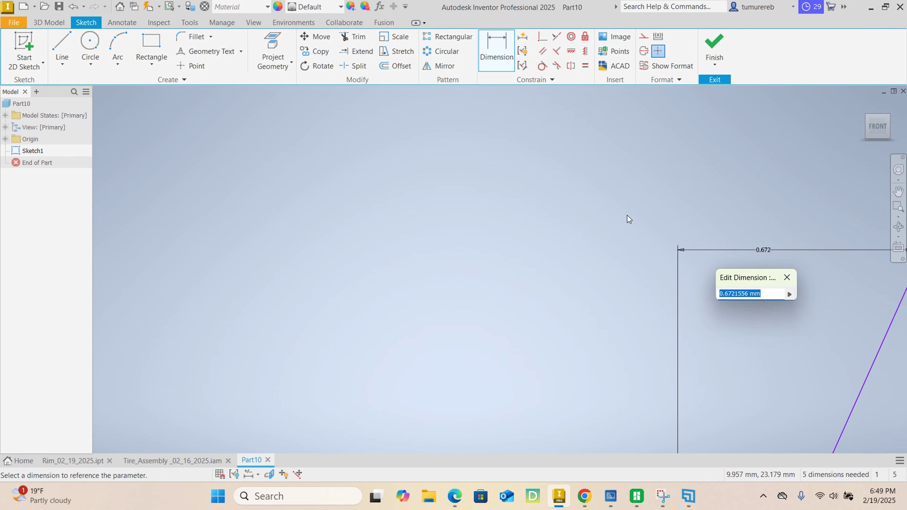
pyautogui.write('2')
pyautogui.press('Return')
# - Leave the Dimension command and raise the right slope's 2 mm dimension level with the neighbouring 0.5 mm dimension
pyautogui.scroll(-4, 660, 236)
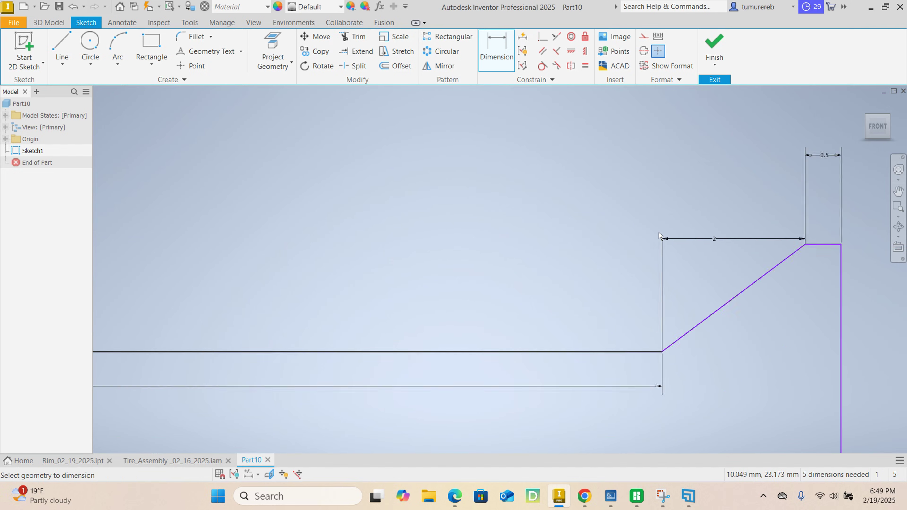
pyautogui.scroll(-2, 660, 236)
pyautogui.rightClick(626, 167)
pyautogui.click(668, 164)
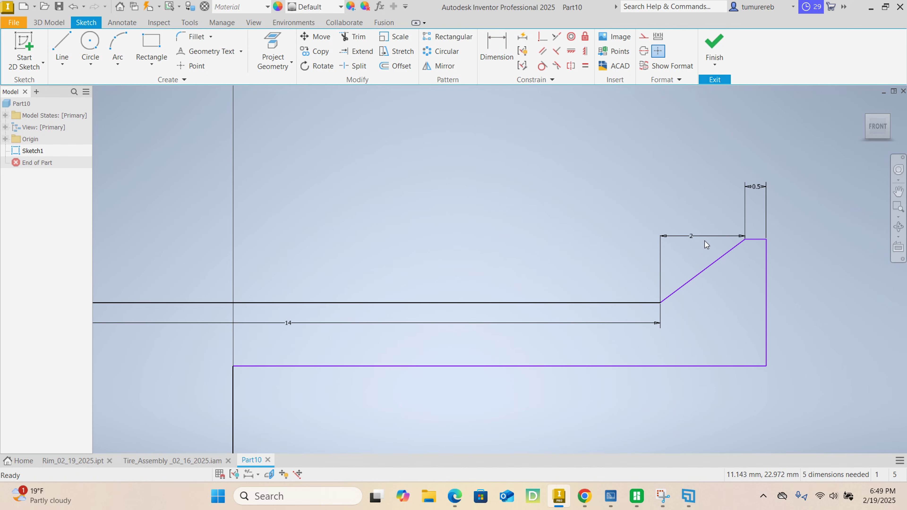
pyautogui.moveTo(694, 236); pyautogui.dragTo(702, 184)
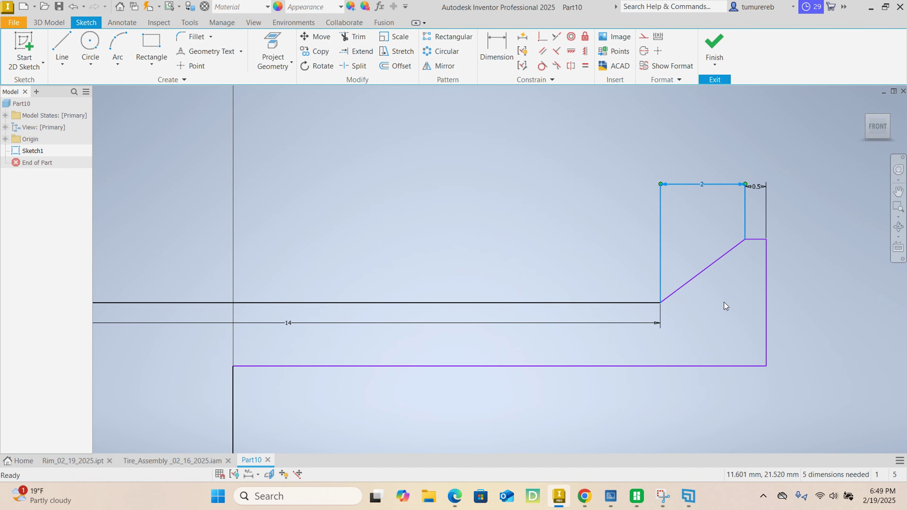
pyautogui.moveTo(736, 365); pyautogui.dragTo(703, 270, button='middle')
pyautogui.click(703, 325)
# - Apply a vertical constraint between the 45° diagonal's lower corner and the right flange's lower outer corner, and leave the constraint command
pyautogui.scroll(-2, 703, 325)
pyautogui.moveTo(694, 365); pyautogui.dragTo(680, 282, button='middle')
pyautogui.scroll(-2, 680, 282)
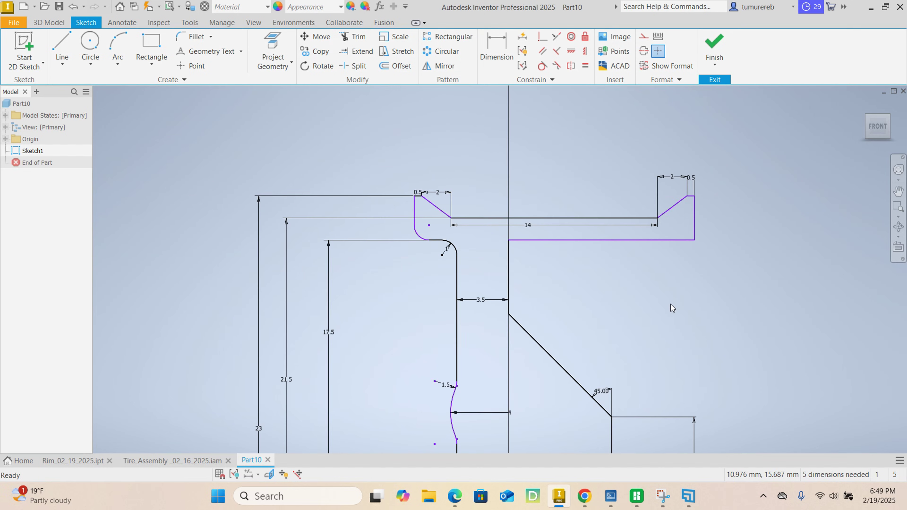
pyautogui.moveTo(675, 335)
pyautogui.mouseDown(button='middle')
pyautogui.moveTo(669, 296)
pyautogui.moveTo(679, 290)
pyautogui.mouseUp(button='middle')
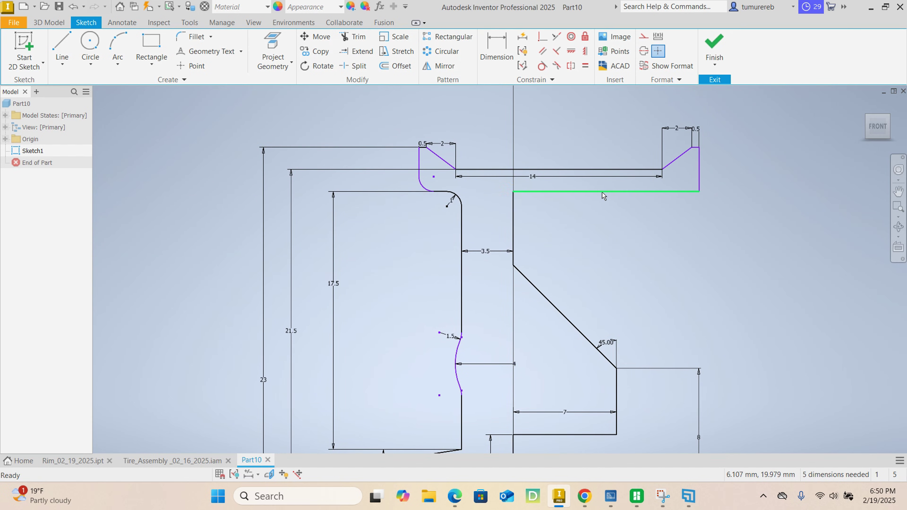
pyautogui.moveTo(609, 243); pyautogui.dragTo(598, 217, button='middle')
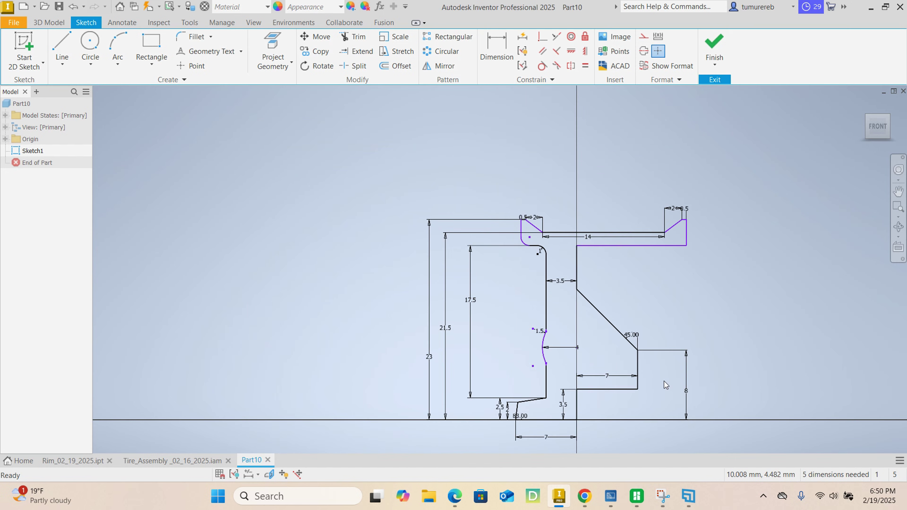
pyautogui.moveTo(656, 385); pyautogui.dragTo(578, 341, button='middle')
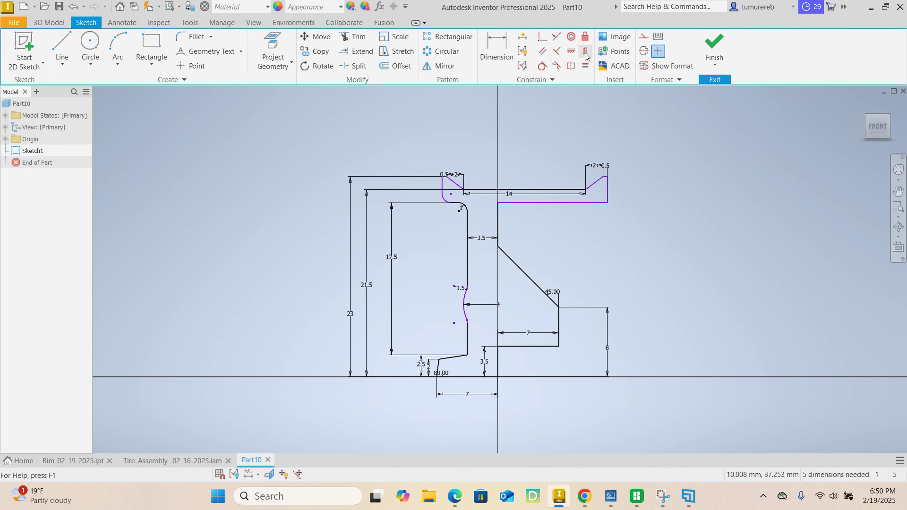
pyautogui.click(585, 51)
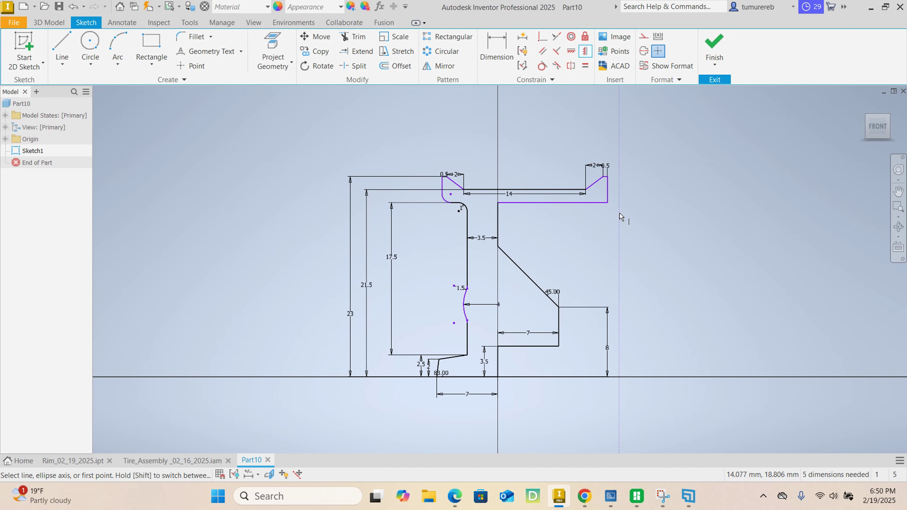
pyautogui.click(559, 307)
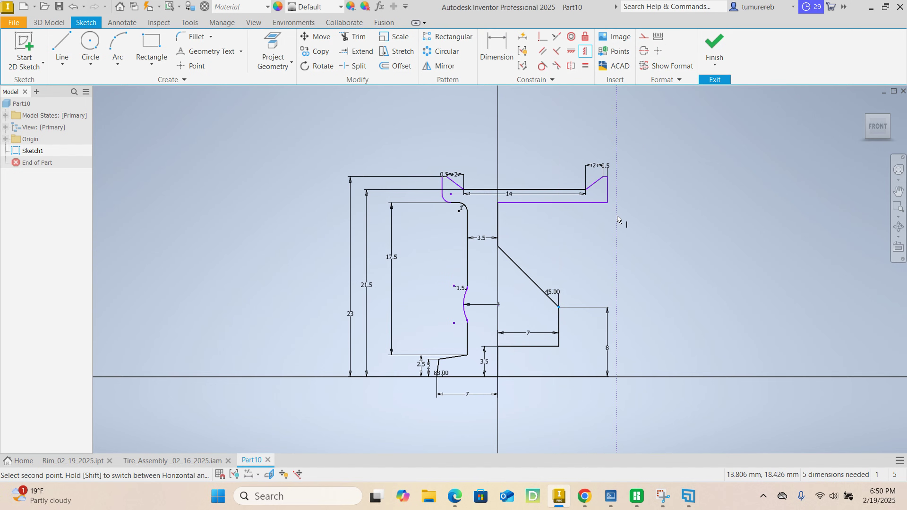
pyautogui.click(607, 202)
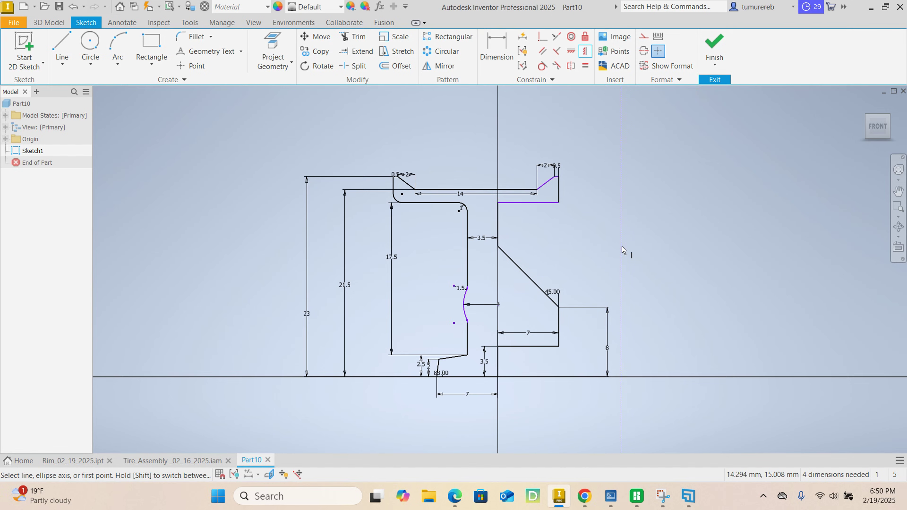
pyautogui.rightClick(662, 224)
pyautogui.click(707, 224)
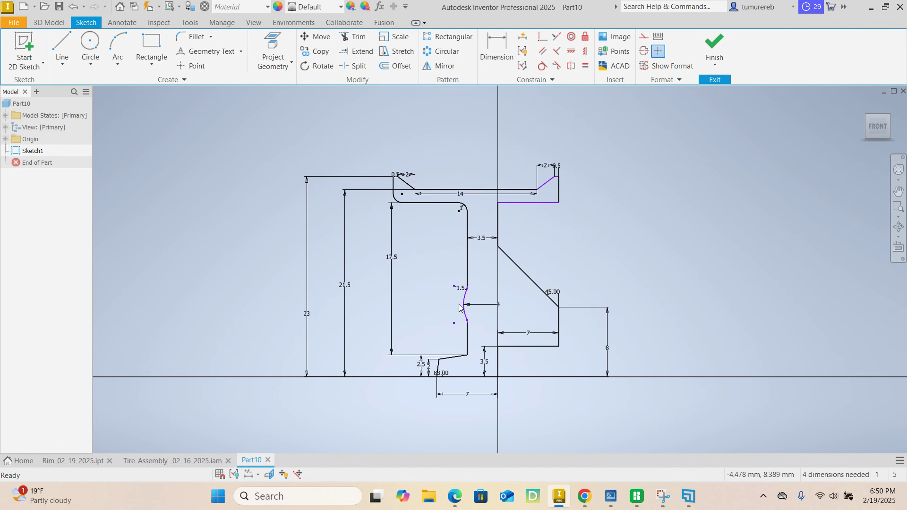
pyautogui.scroll(3, 461, 308)
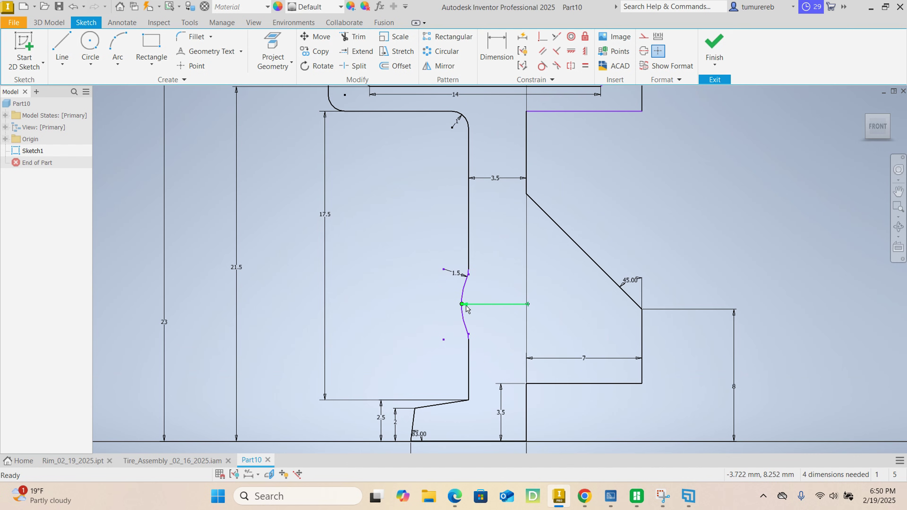
pyautogui.scroll(-3, 463, 308)
pyautogui.moveTo(422, 297); pyautogui.dragTo(408, 271, button='middle')
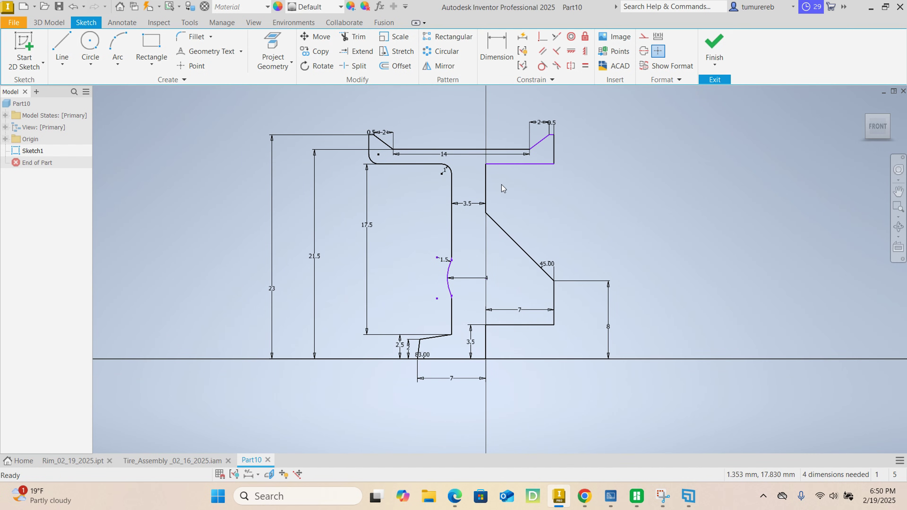
pyautogui.keyDown('ctrl'); pyautogui.click(532, 164); pyautogui.keyUp('ctrl')
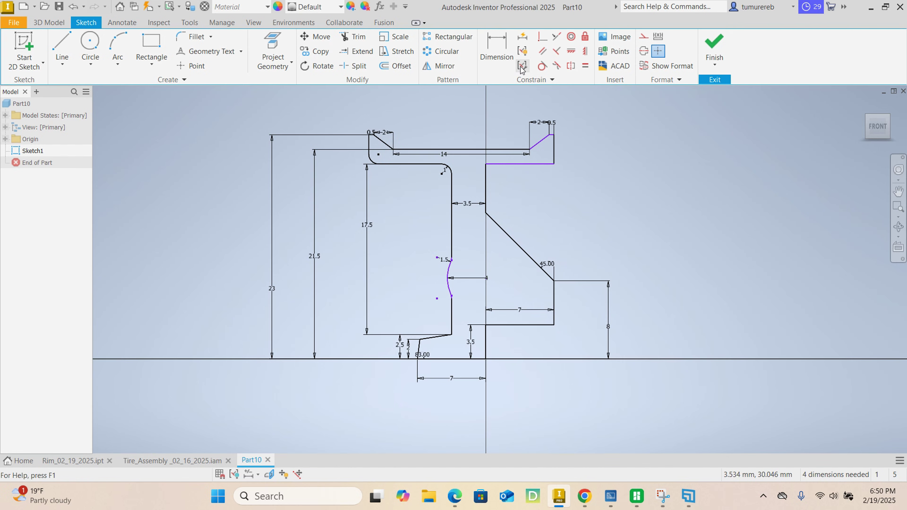
pyautogui.scroll(5, 536, 141)
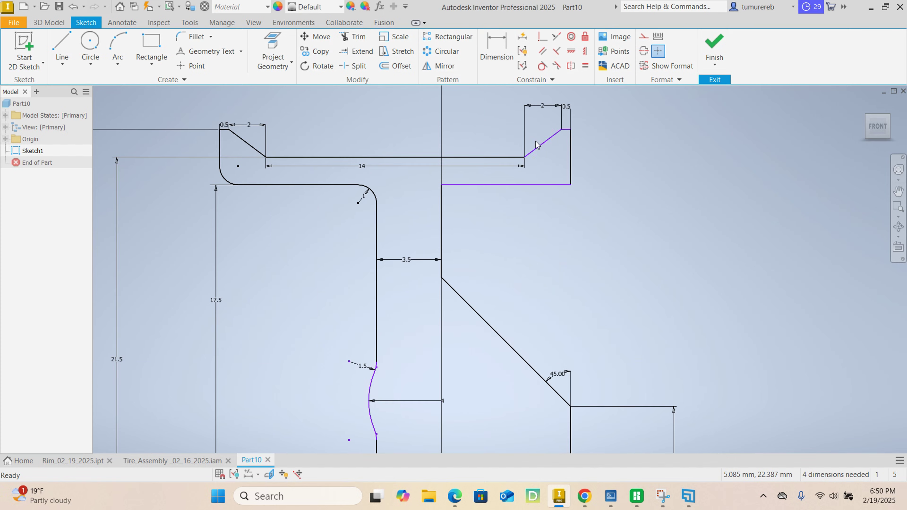
pyautogui.scroll(-2, 555, 136)
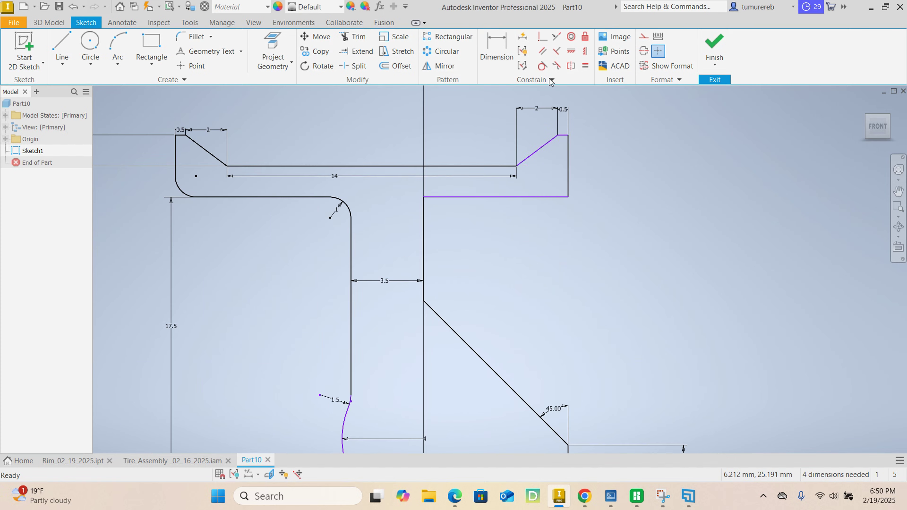
# - Try to dimension the length of the right flange's horizontal lower edge
pyautogui.click(496, 50)
pyautogui.scroll(3, 565, 142)
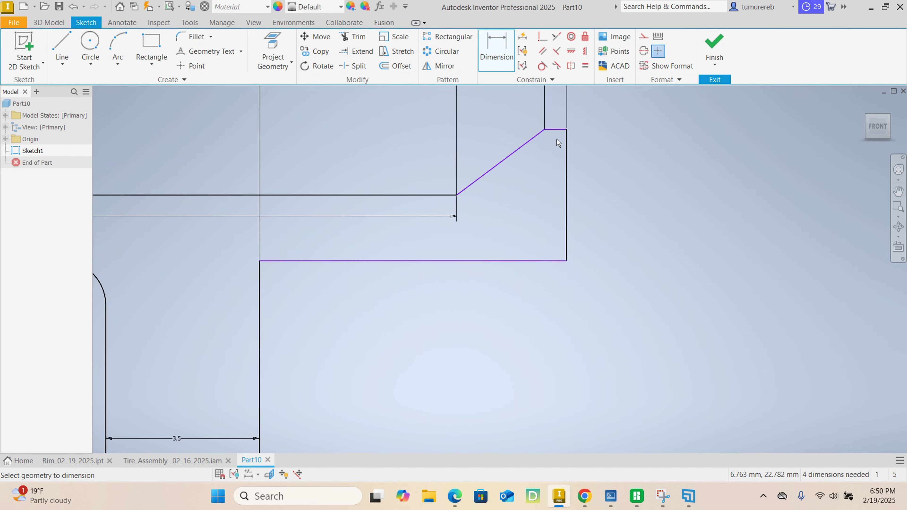
pyautogui.scroll(-5, 546, 161)
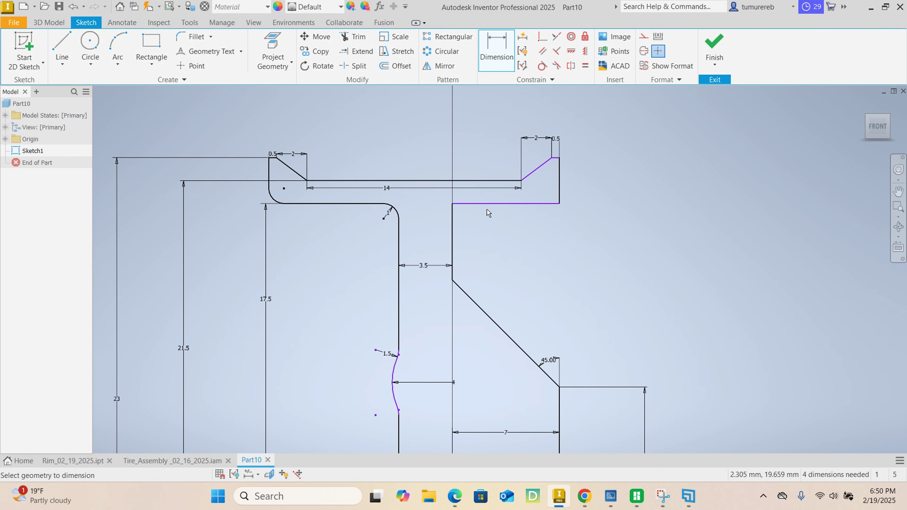
pyautogui.click(494, 210)
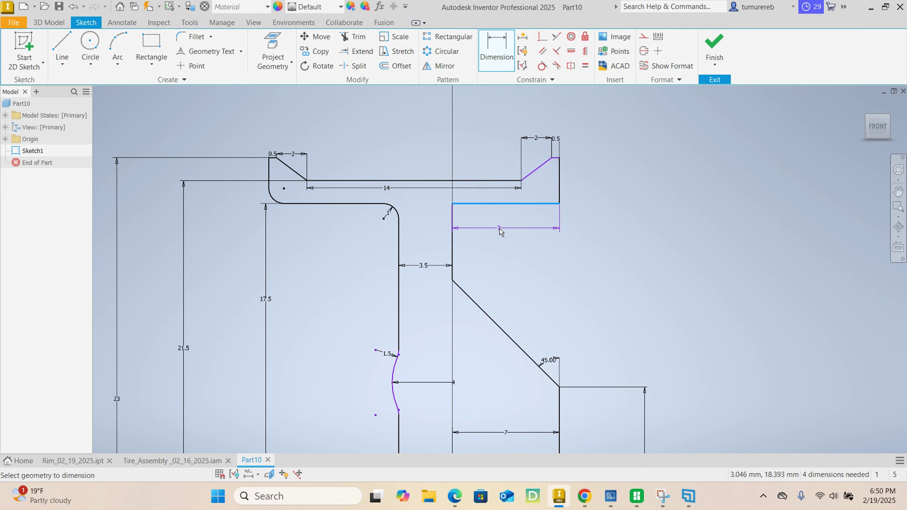
pyautogui.click(495, 227)
pyautogui.click(347, 135)
# - Dimension the vertical distance from the base line to the upper end point of the small web arc as 10 mm
pyautogui.scroll(-3, 528, 220)
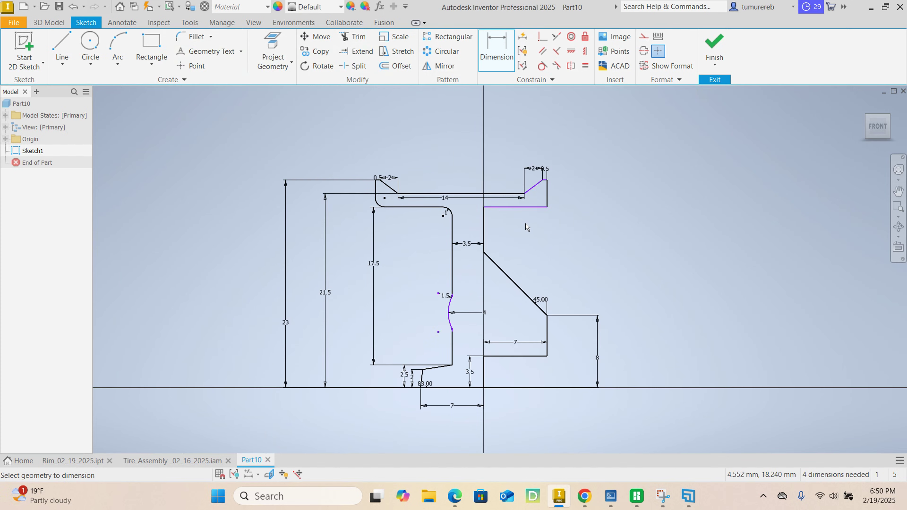
pyautogui.scroll(4, 503, 200)
pyautogui.moveTo(519, 224); pyautogui.dragTo(507, 155, button='middle')
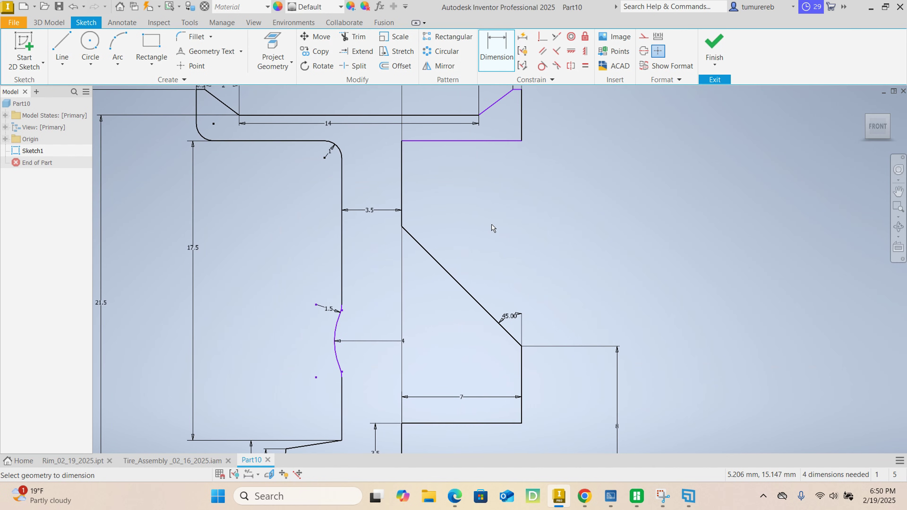
pyautogui.moveTo(486, 240); pyautogui.dragTo(521, 164, button='middle')
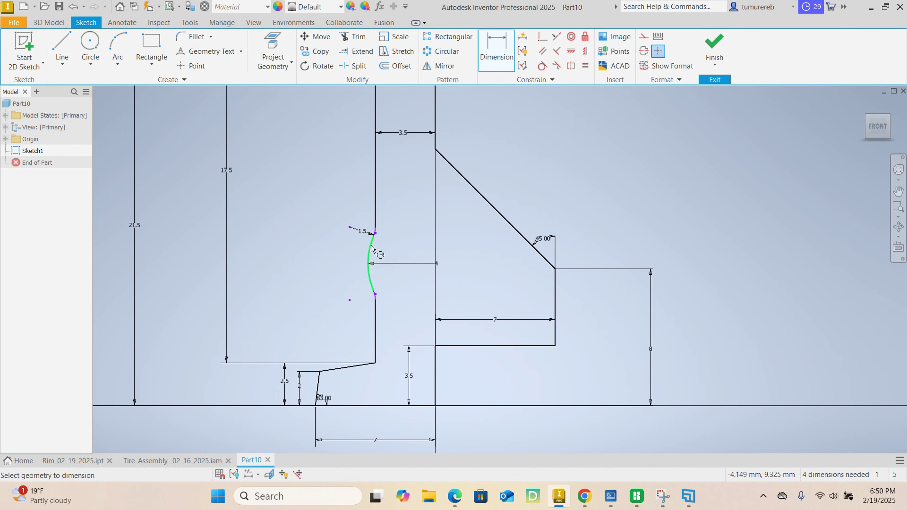
pyautogui.scroll(5, 384, 243)
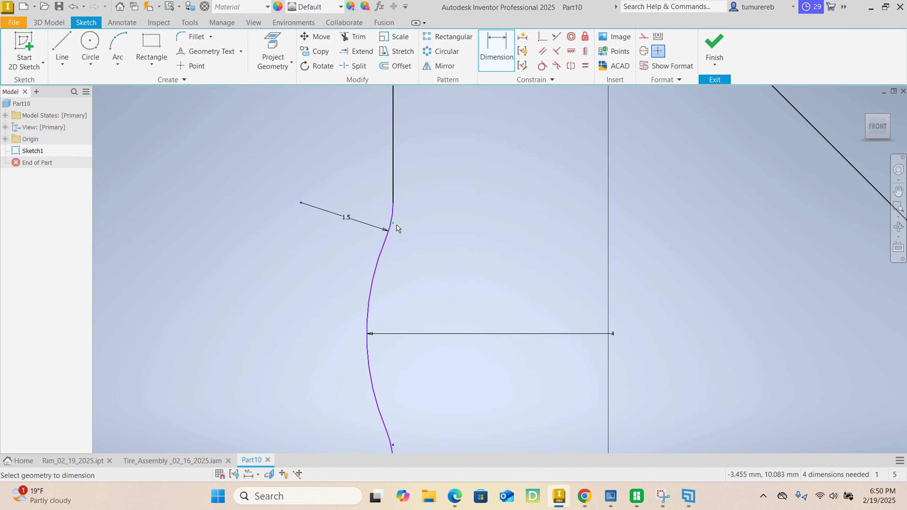
pyautogui.scroll(-4, 398, 229)
pyautogui.moveTo(389, 444); pyautogui.dragTo(407, 394, button='middle')
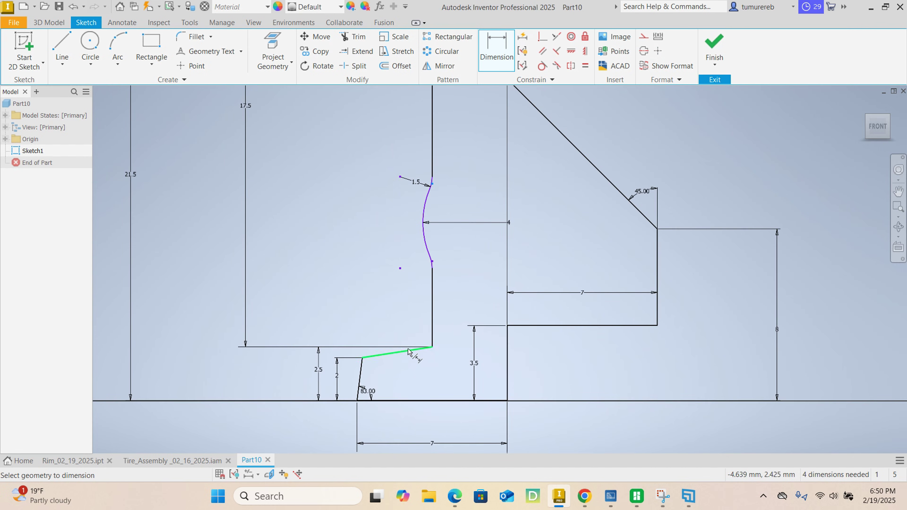
pyautogui.click(408, 400)
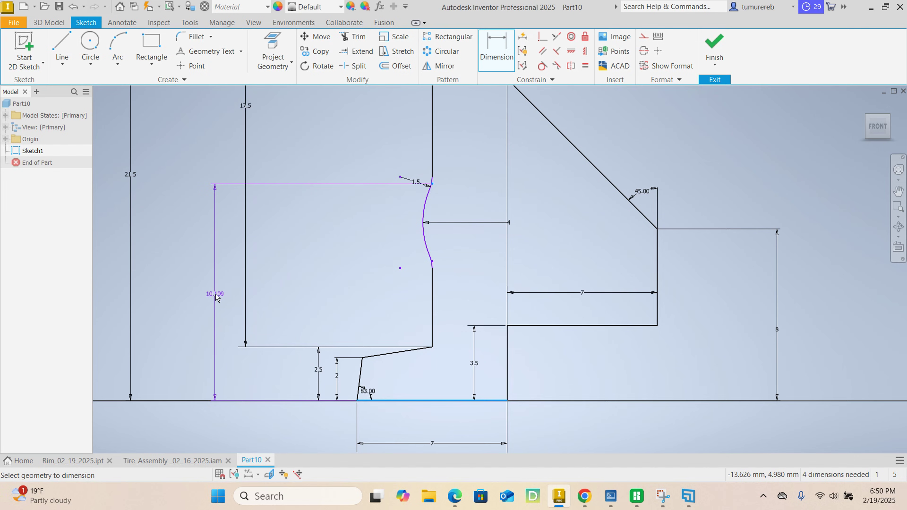
pyautogui.click(216, 295)
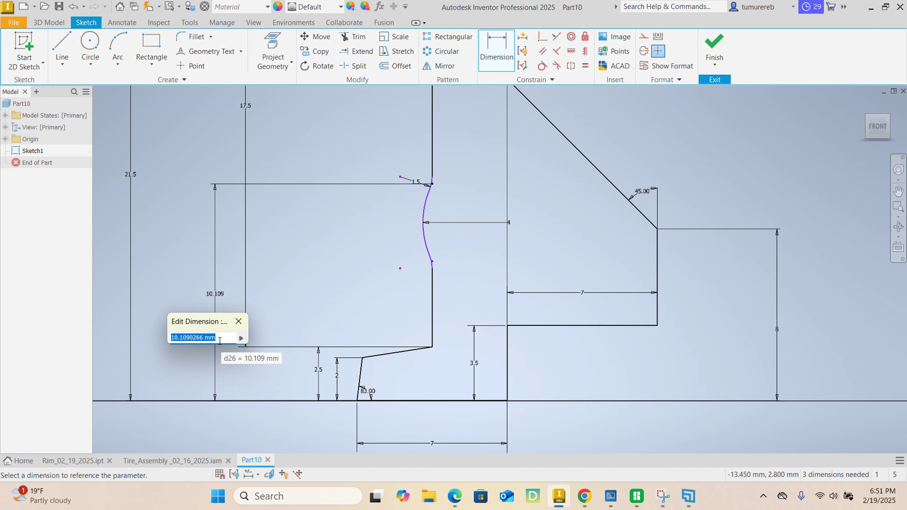
pyautogui.write('10')
pyautogui.press('Return')
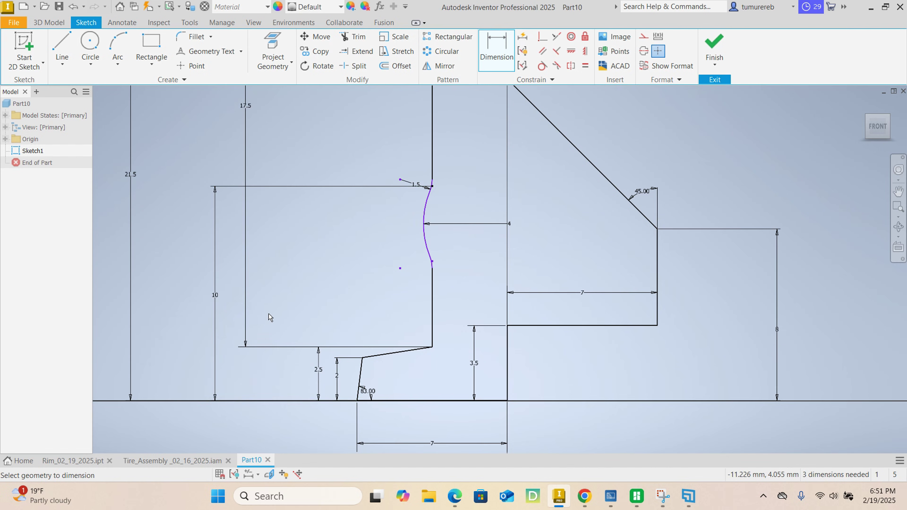
# - Dimension the height of the small web arc's middle point above the base line as 8.5 mm
pyautogui.scroll(3, 285, 296)
pyautogui.scroll(-3, 349, 244)
pyautogui.moveTo(365, 247); pyautogui.dragTo(385, 314, button='middle')
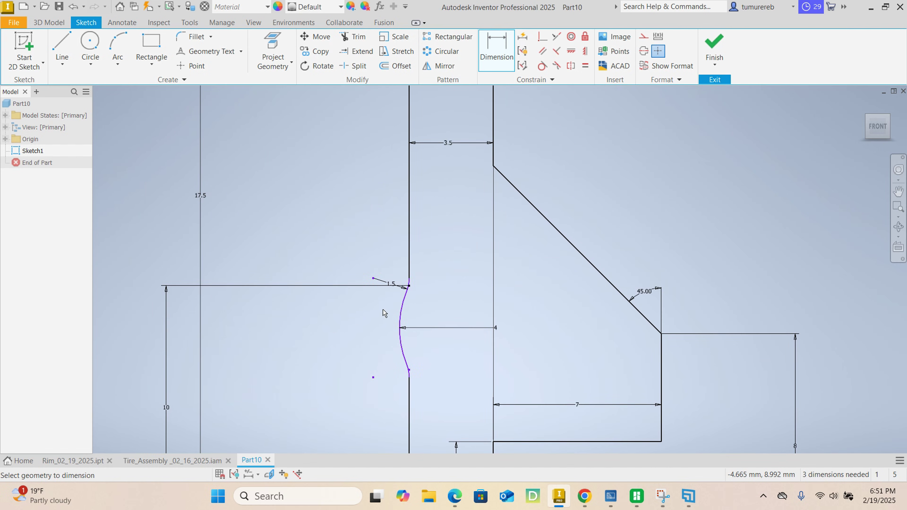
pyautogui.scroll(-4, 406, 266)
pyautogui.scroll(6, 451, 312)
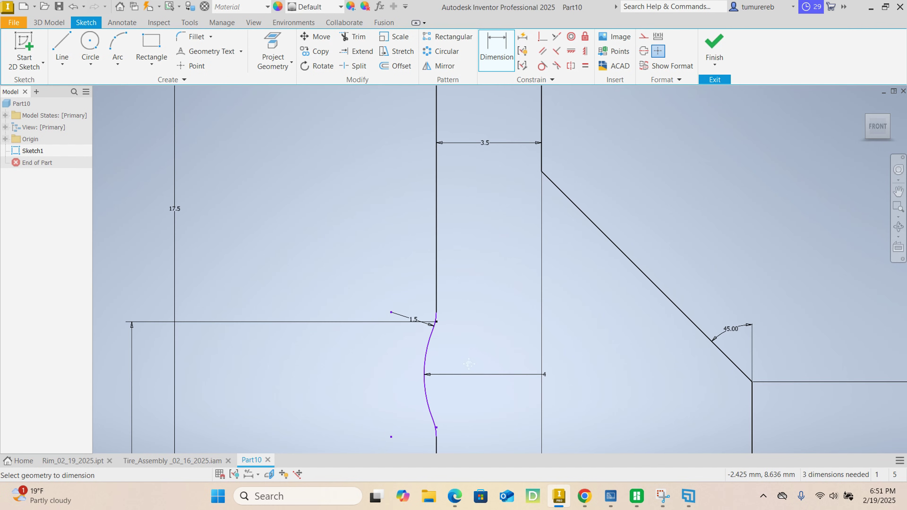
pyautogui.scroll(-3, 438, 306)
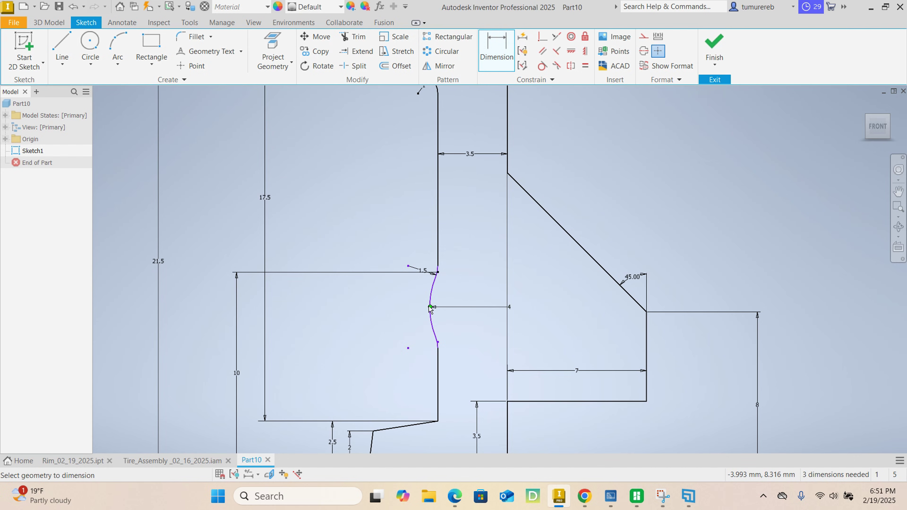
pyautogui.scroll(-4, 430, 308)
pyautogui.scroll(2, 419, 377)
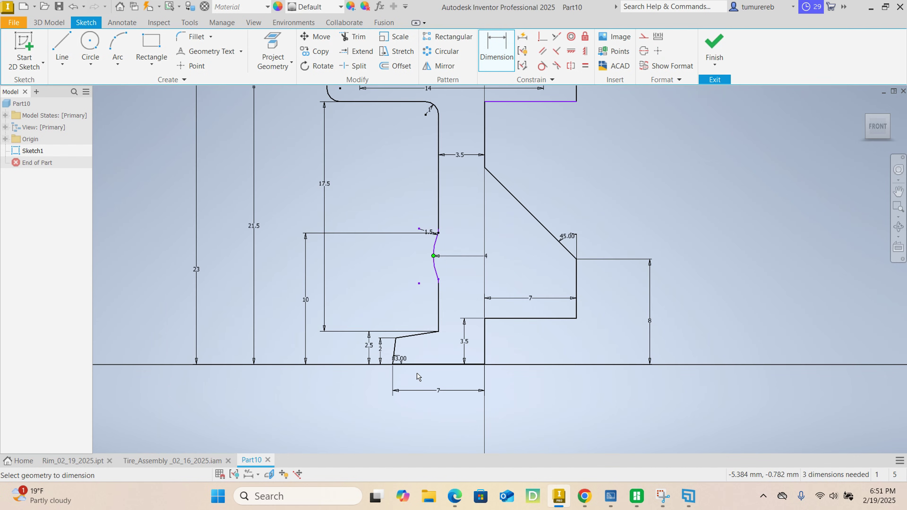
pyautogui.click(422, 365)
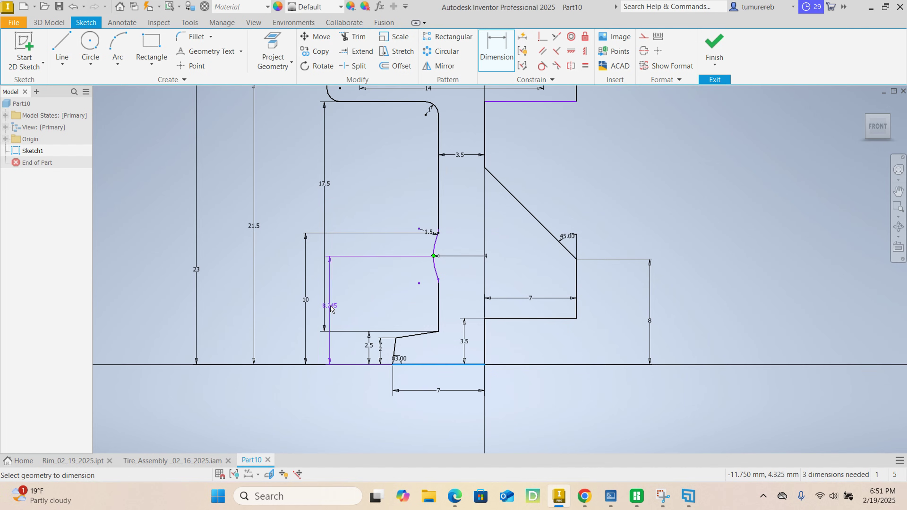
pyautogui.click(289, 318)
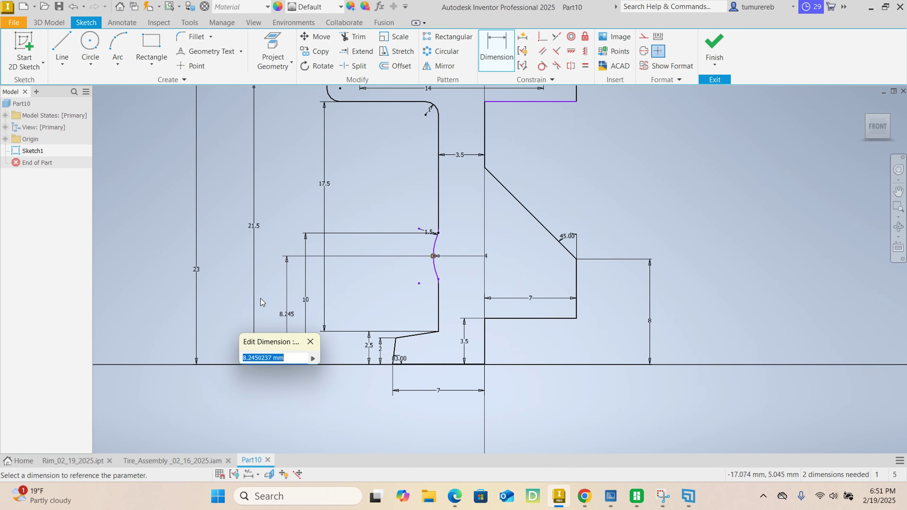
pyautogui.write('8.5')
pyautogui.press('Return')
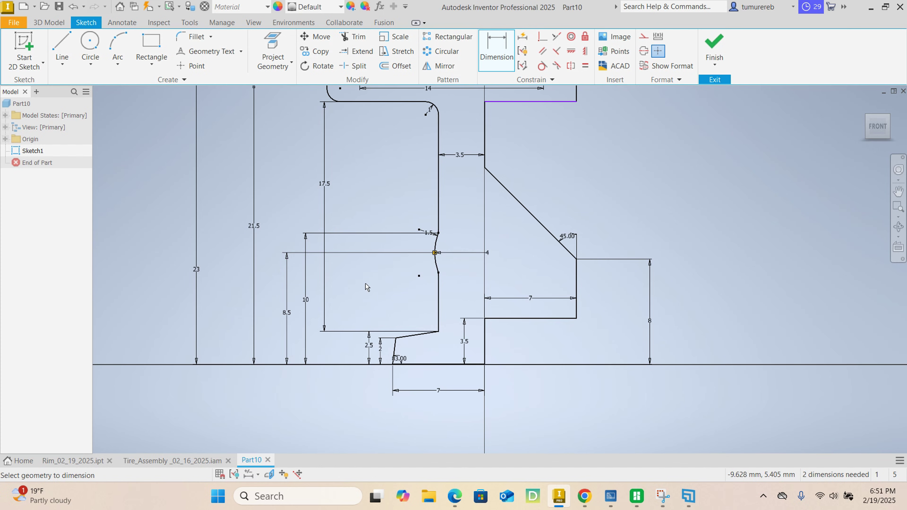
# - Dimension the vertical distance between the right flange's lower edge and its short top edge as 3 mm
pyautogui.scroll(-3, 381, 271)
pyautogui.moveTo(468, 200); pyautogui.dragTo(468, 263, button='middle')
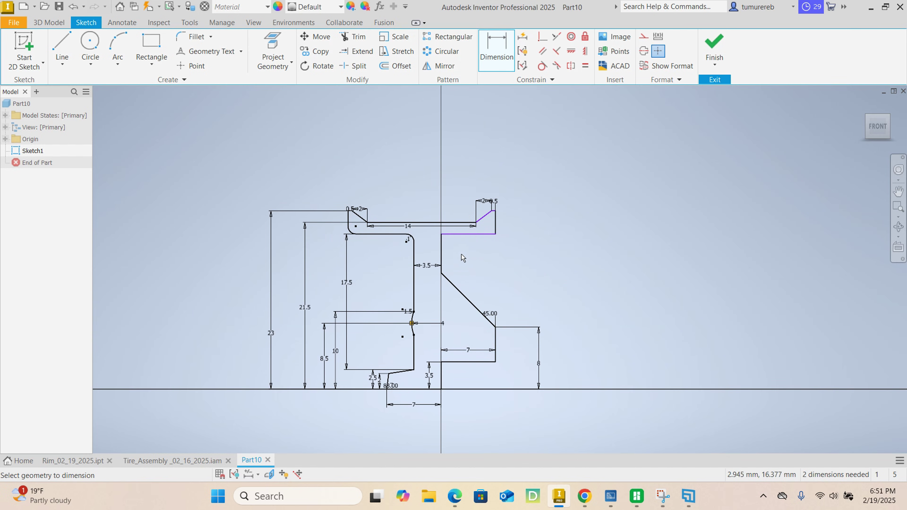
pyautogui.scroll(3, 475, 236)
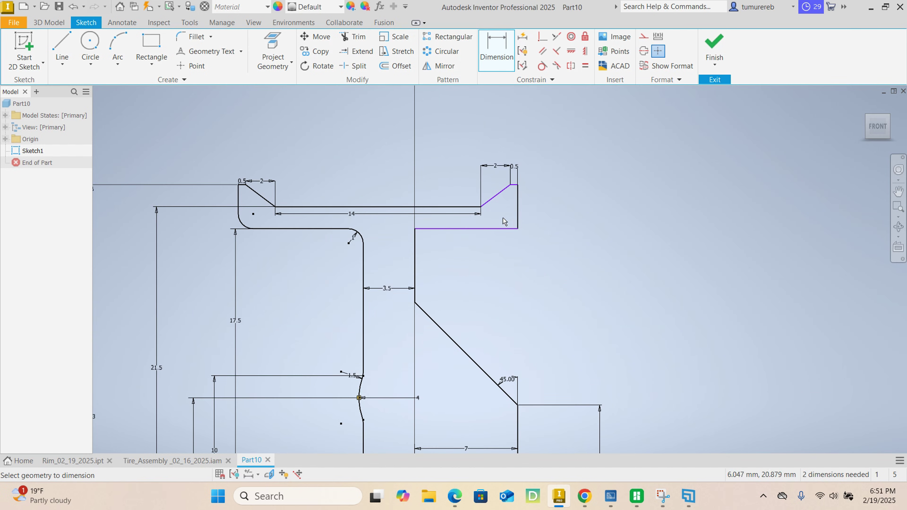
pyautogui.click(506, 229)
pyautogui.scroll(9, 514, 187)
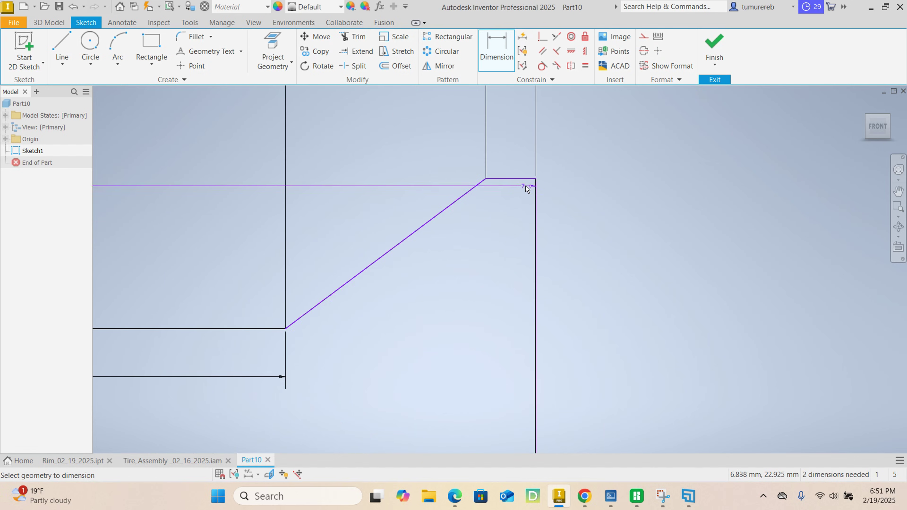
pyautogui.click(526, 179)
pyautogui.scroll(-5, 611, 245)
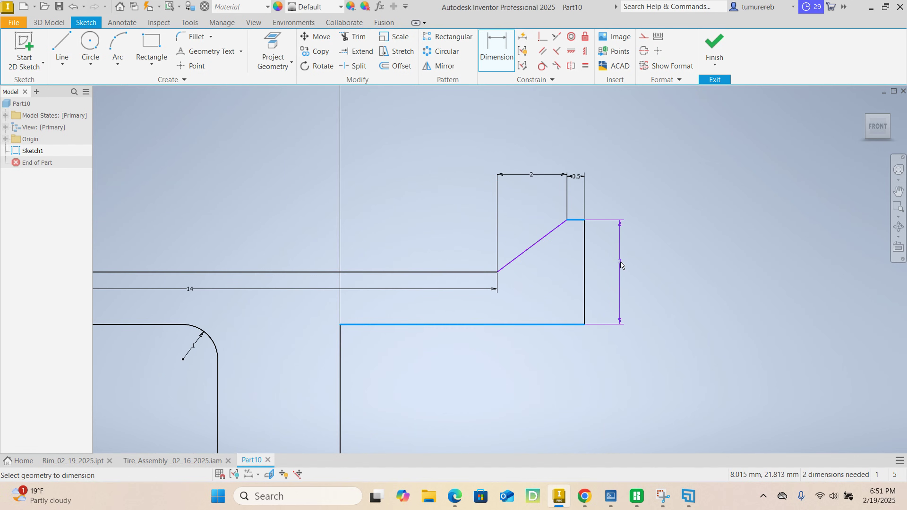
pyautogui.scroll(-3, 621, 264)
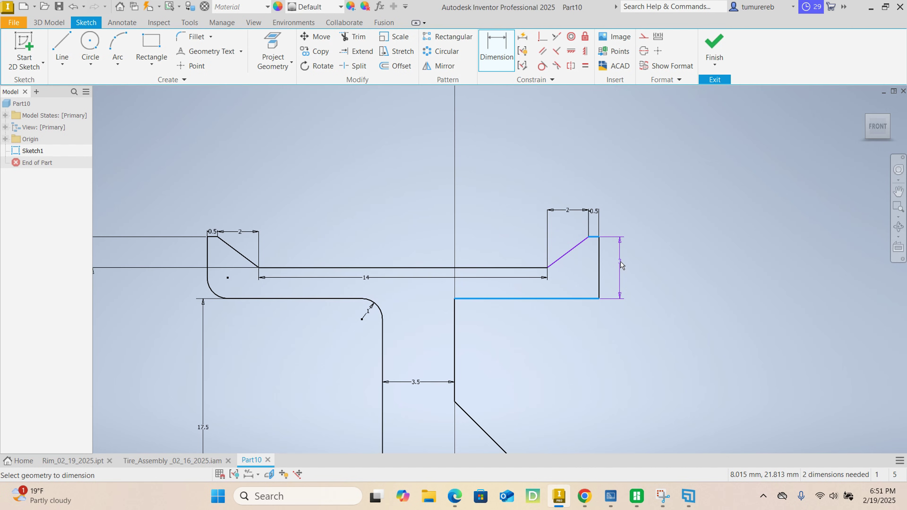
pyautogui.scroll(-3, 622, 267)
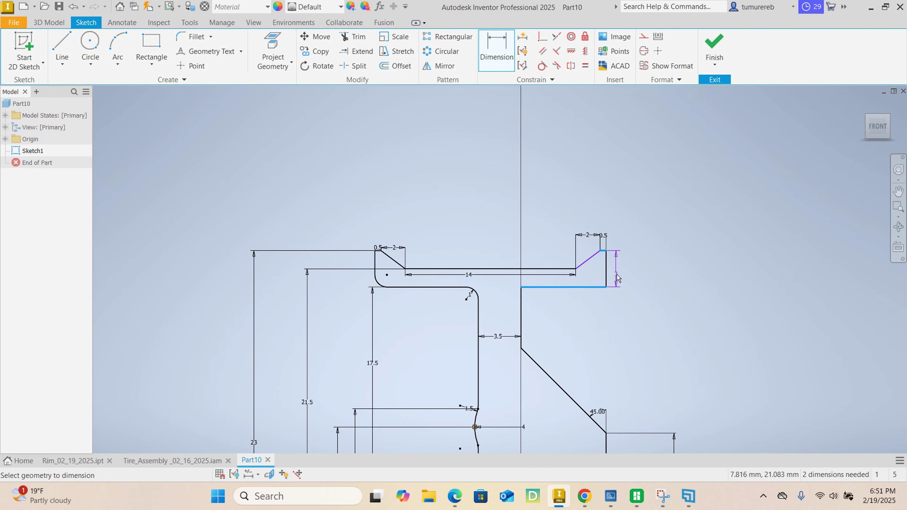
pyautogui.click(617, 278)
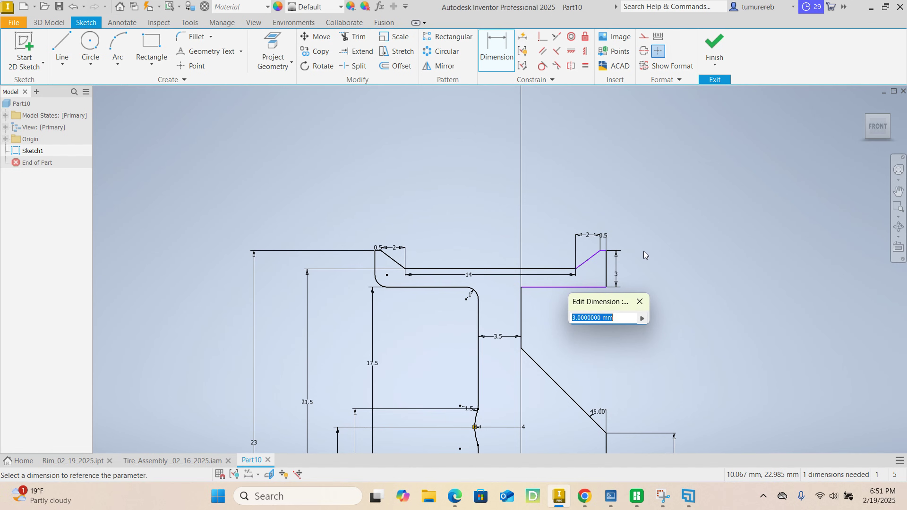
pyautogui.press('Return')
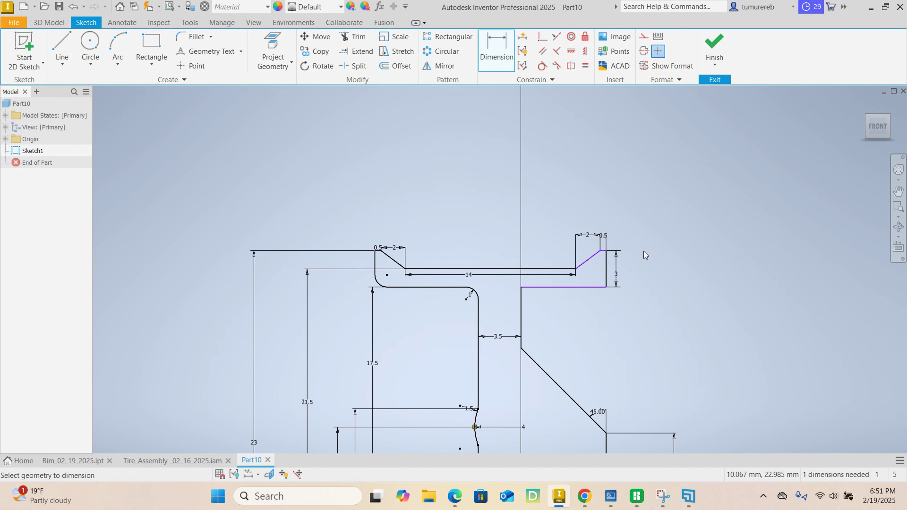
# - Dimension the vertical distance from the base line to the right flange's short top edge as 23 mm
pyautogui.moveTo(629, 293); pyautogui.dragTo(608, 204, button='middle')
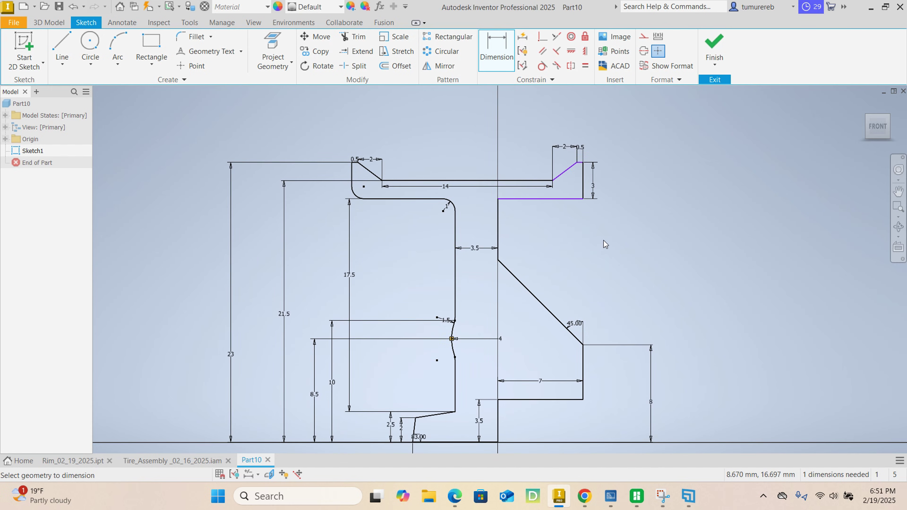
pyautogui.moveTo(602, 242); pyautogui.dragTo(598, 230, button='middle')
pyautogui.scroll(-3, 570, 149)
pyautogui.scroll(-5, 569, 152)
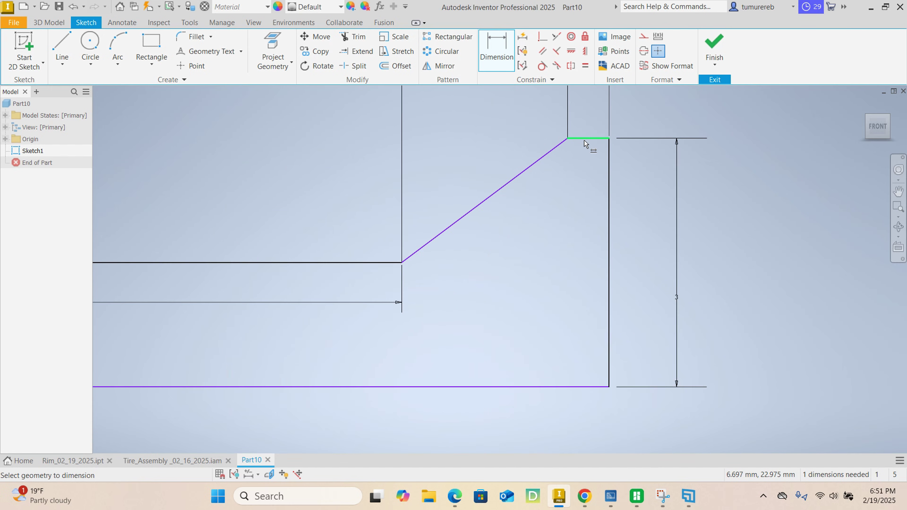
pyautogui.scroll(4, 589, 148)
pyautogui.moveTo(586, 360); pyautogui.dragTo(559, 258, button='middle')
pyautogui.scroll(5, 568, 254)
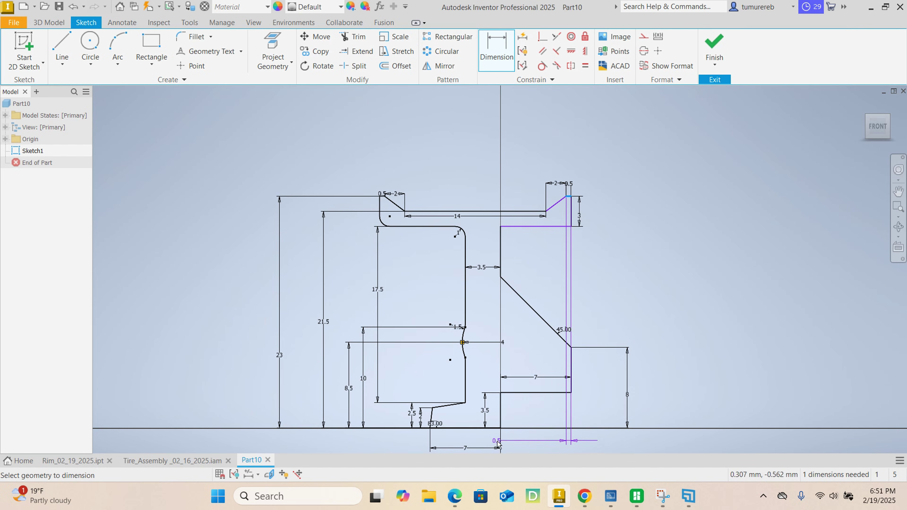
pyautogui.click(476, 429)
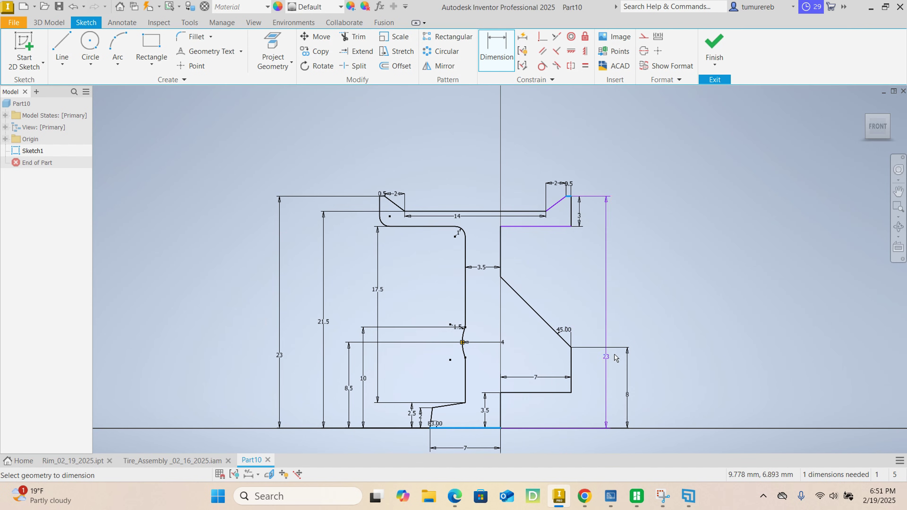
pyautogui.click(687, 338)
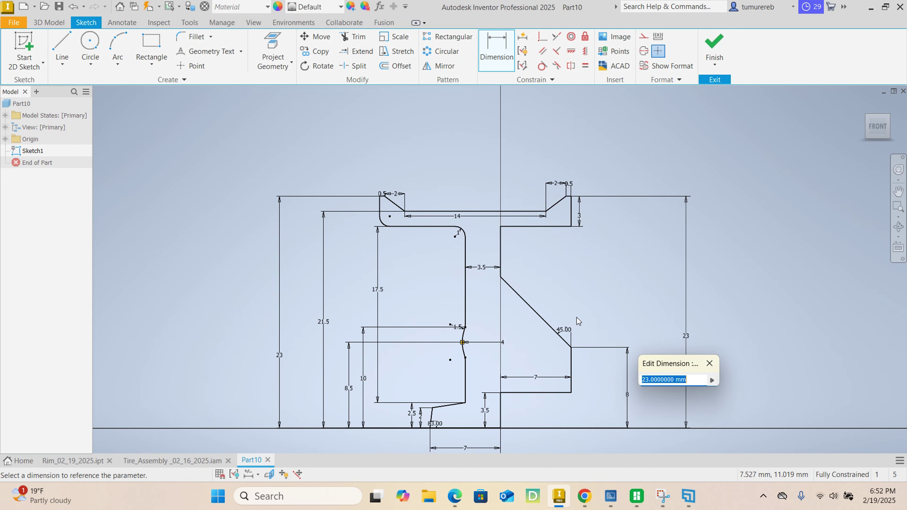
pyautogui.press('Return')
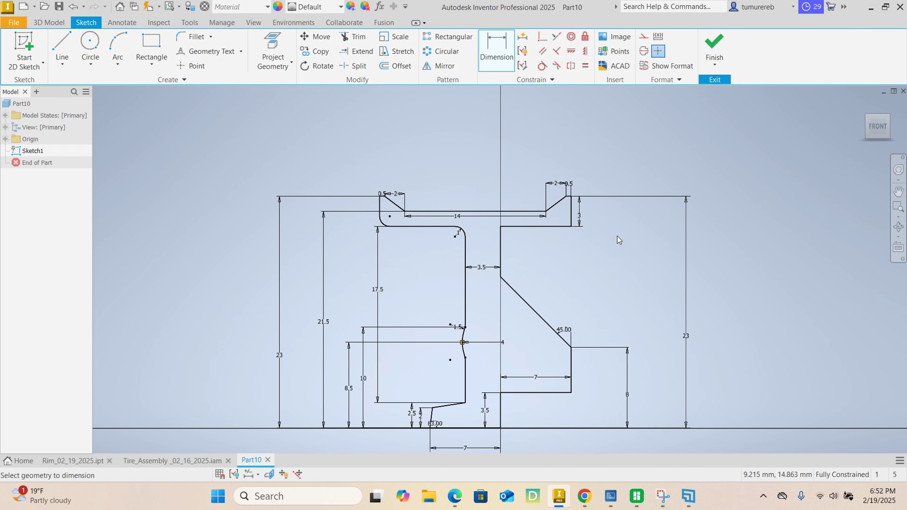
# - Review the dimensions across the whole rim cross-section, from both upper flanges down to the hub and base line
pyautogui.moveTo(638, 208); pyautogui.dragTo(620, 161, button='middle')
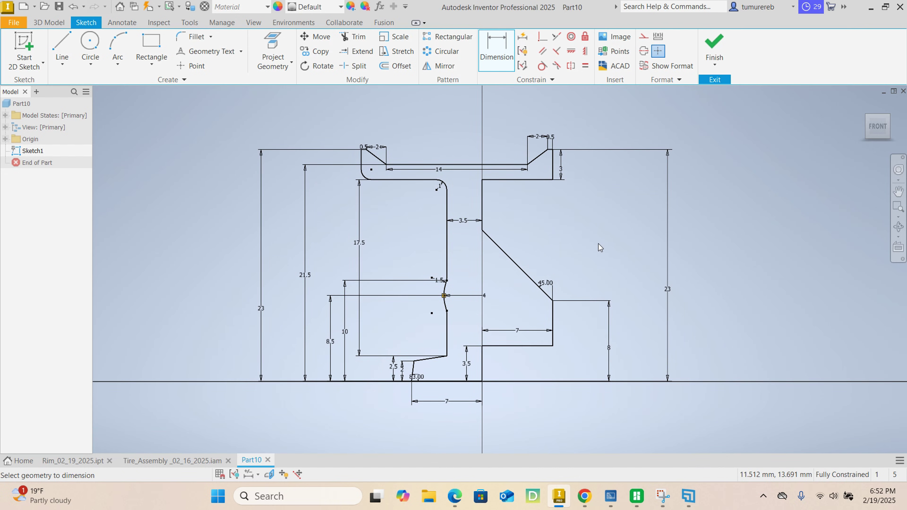
pyautogui.moveTo(599, 245)
pyautogui.mouseDown(button='middle')
pyautogui.moveTo(587, 240)
pyautogui.moveTo(585, 260)
pyautogui.mouseUp(button='middle')
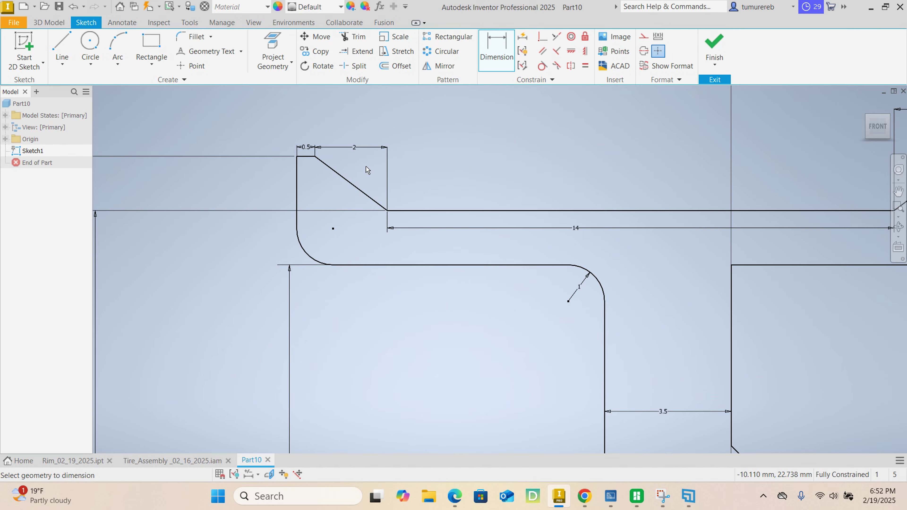
pyautogui.scroll(4, 370, 171)
pyautogui.scroll(-2, 370, 171)
pyautogui.moveTo(399, 212); pyautogui.dragTo(328, 198, button='middle')
pyautogui.scroll(5, 621, 188)
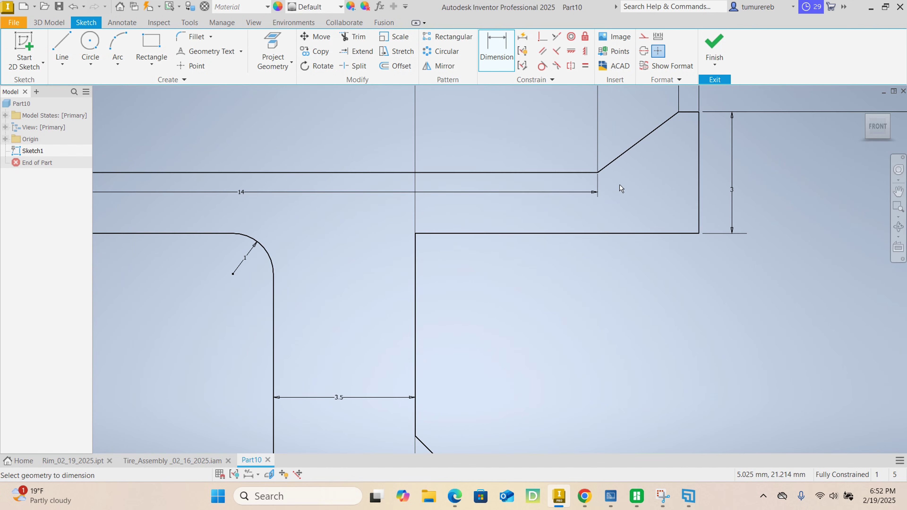
pyautogui.scroll(-4, 621, 188)
pyautogui.moveTo(621, 234); pyautogui.dragTo(614, 181, button='middle')
pyautogui.scroll(-3, 603, 206)
pyautogui.moveTo(545, 277); pyautogui.dragTo(542, 208, button='middle')
pyautogui.moveTo(513, 323)
pyautogui.mouseDown(button='middle')
pyautogui.moveTo(513, 274)
pyautogui.moveTo(517, 323)
pyautogui.mouseUp(button='middle')
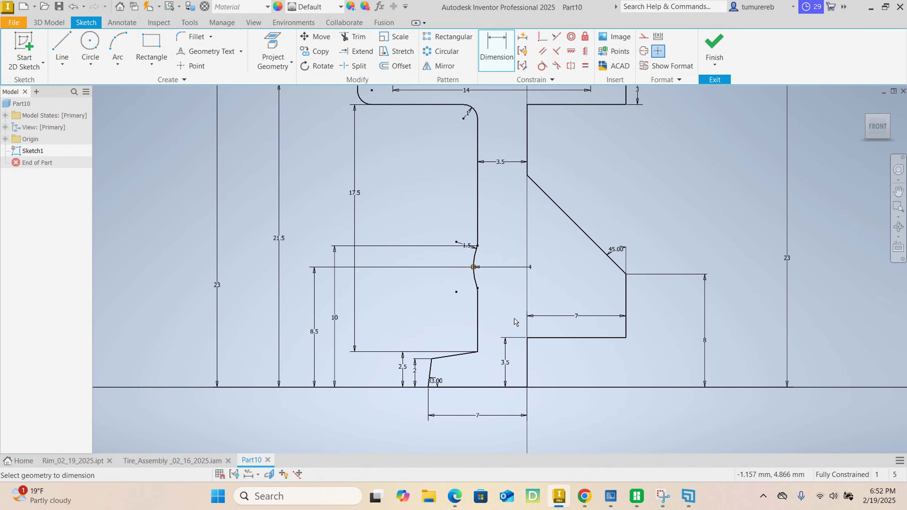
pyautogui.moveTo(517, 354); pyautogui.dragTo(538, 392, button='middle')
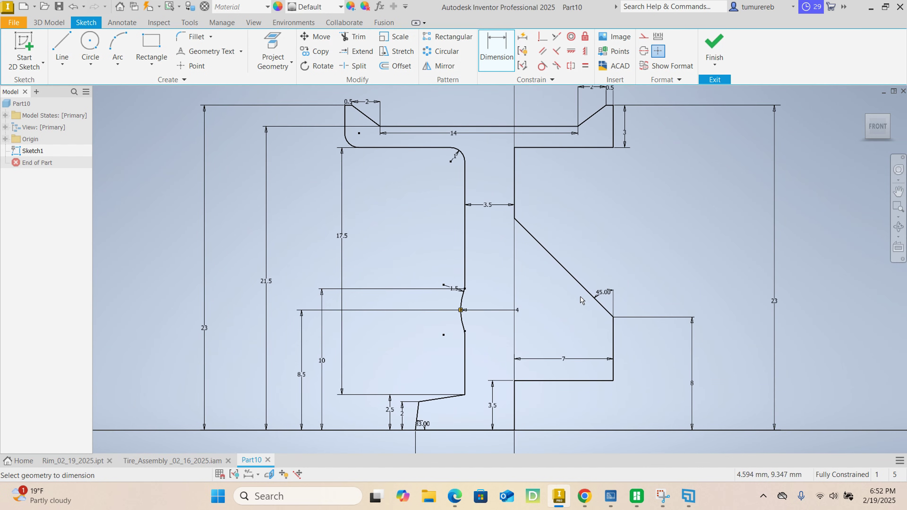
pyautogui.moveTo(602, 153); pyautogui.dragTo(585, 233, button='middle')
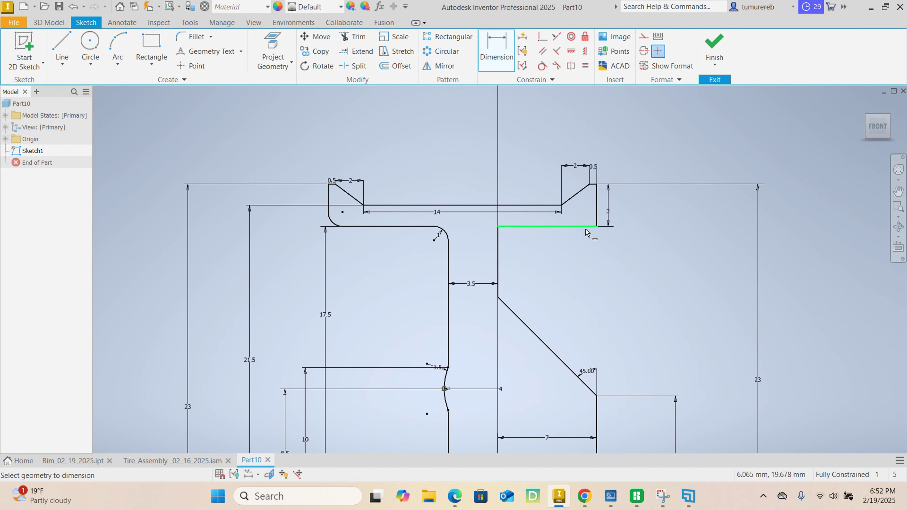
pyautogui.moveTo(531, 336); pyautogui.dragTo(523, 264, button='middle')
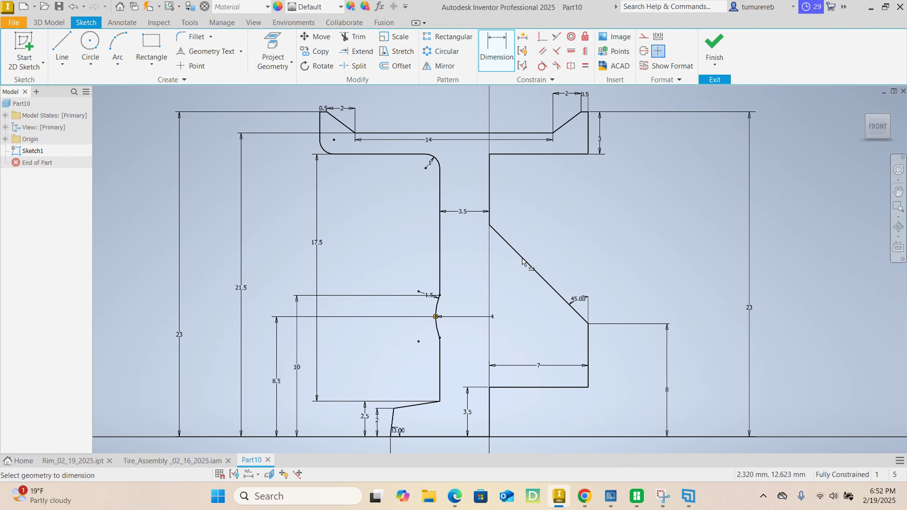
pyautogui.scroll(-3, 523, 260)
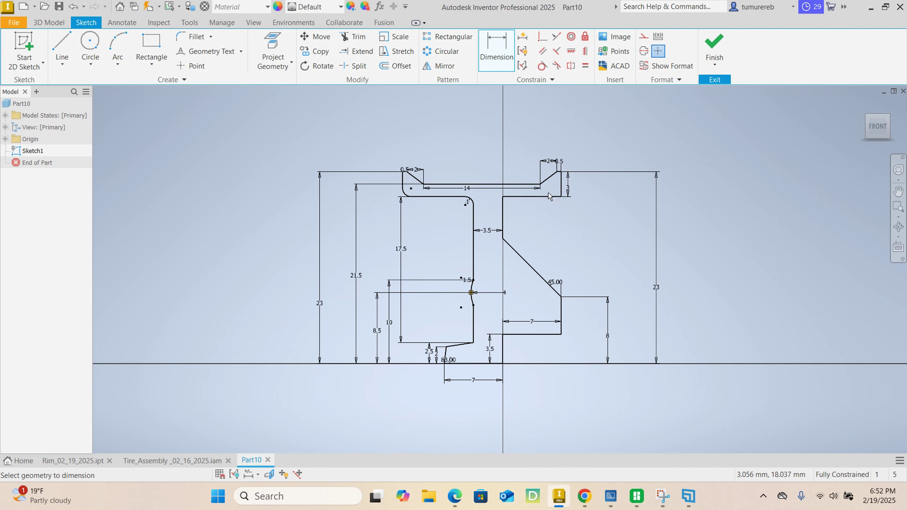
# - Finish the rim cross-section sketch
pyautogui.click(713, 51)
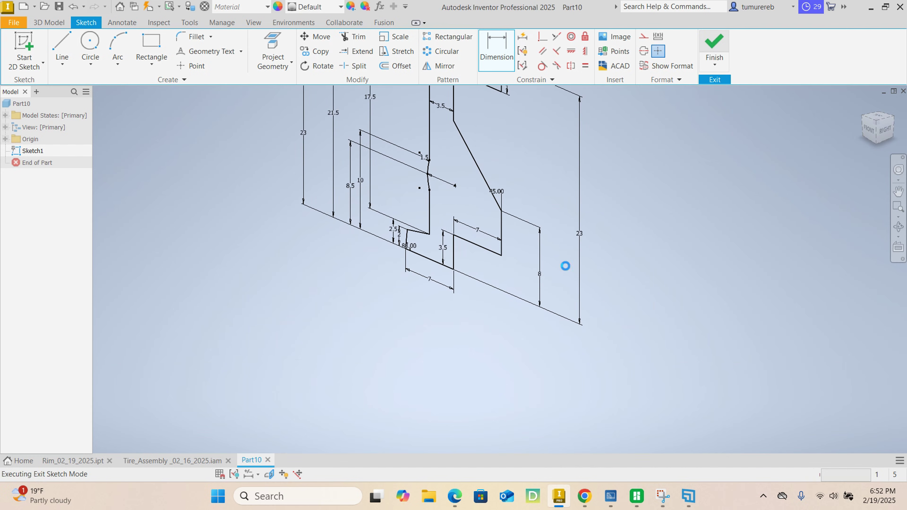
pyautogui.moveTo(500, 278)
pyautogui.mouseDown(button='middle')
pyautogui.moveTo(503, 364)
pyautogui.moveTo(516, 292)
pyautogui.mouseUp(button='middle')
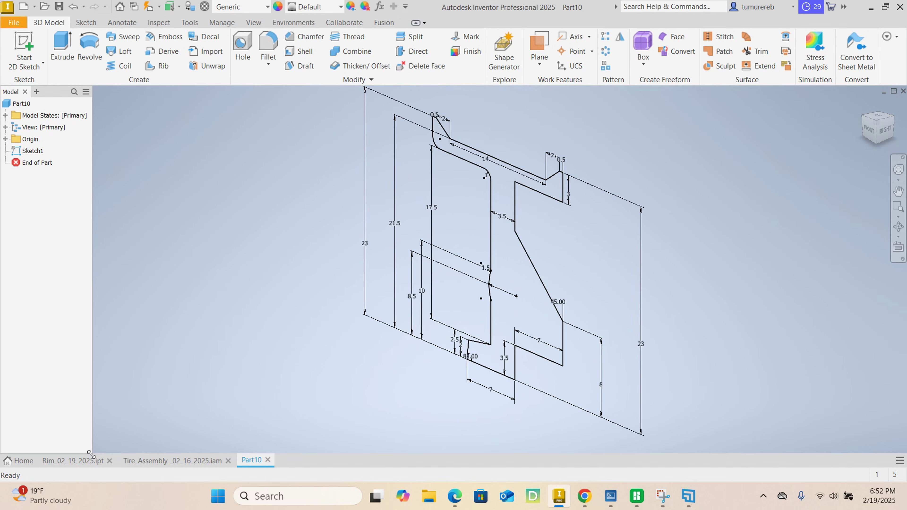
# - Examine the completed rim model in Rim_02_19_2025.ipt from different sides and return to Part10
pyautogui.click(90, 463)
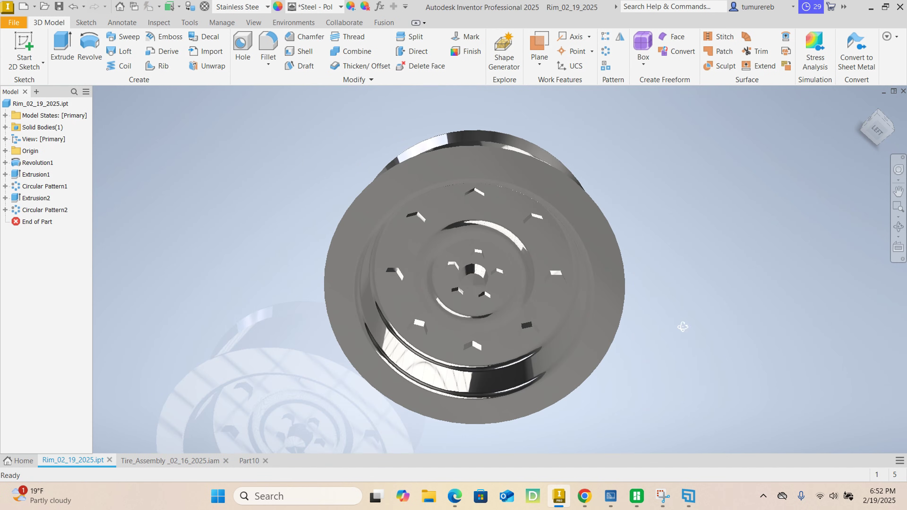
pyautogui.moveTo(683, 327)
pyautogui.keyDown('shift'); pyautogui.mouseDown(button='middle')
pyautogui.moveTo(478, 335)
pyautogui.moveTo(575, 364)
pyautogui.moveTo(564, 317)
pyautogui.moveTo(603, 287)
pyautogui.mouseUp(button='middle'); pyautogui.keyUp('shift')
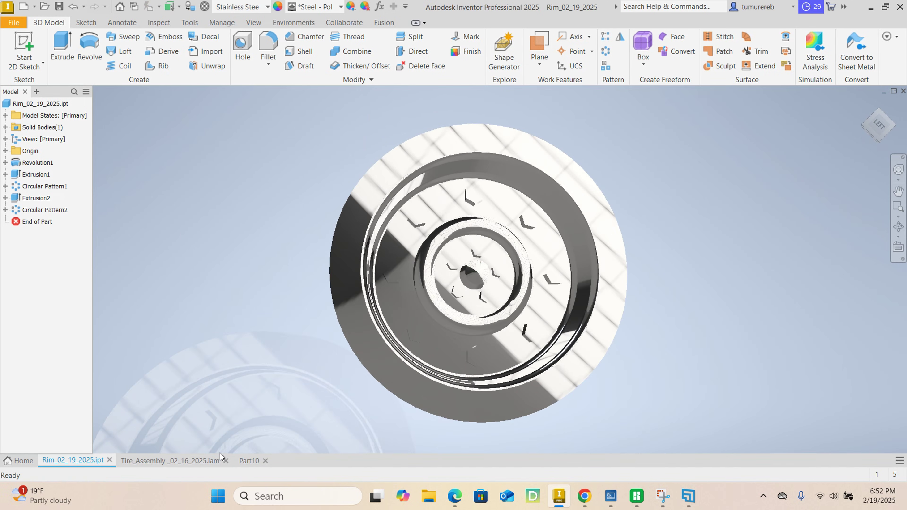
pyautogui.click(248, 461)
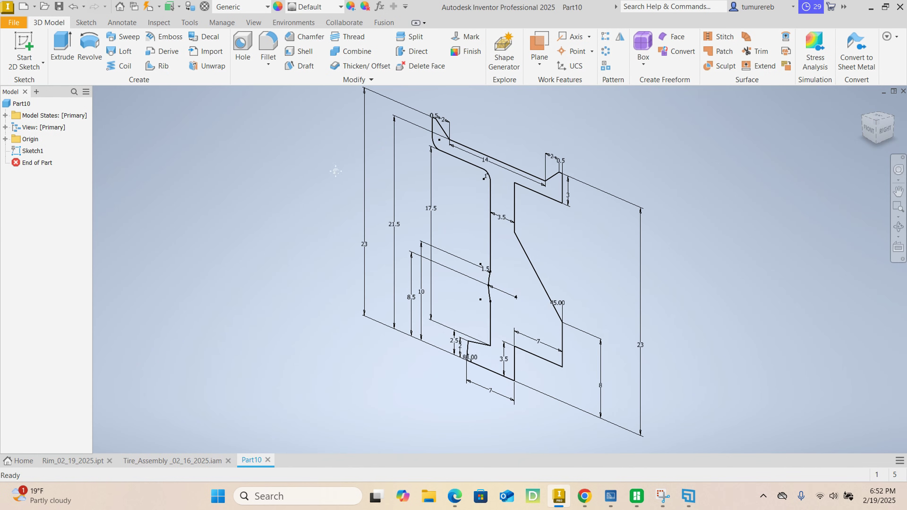
# - Revolve the rim cross-section a full 360 degrees about the profile's horizontal base line
pyautogui.click(89, 46)
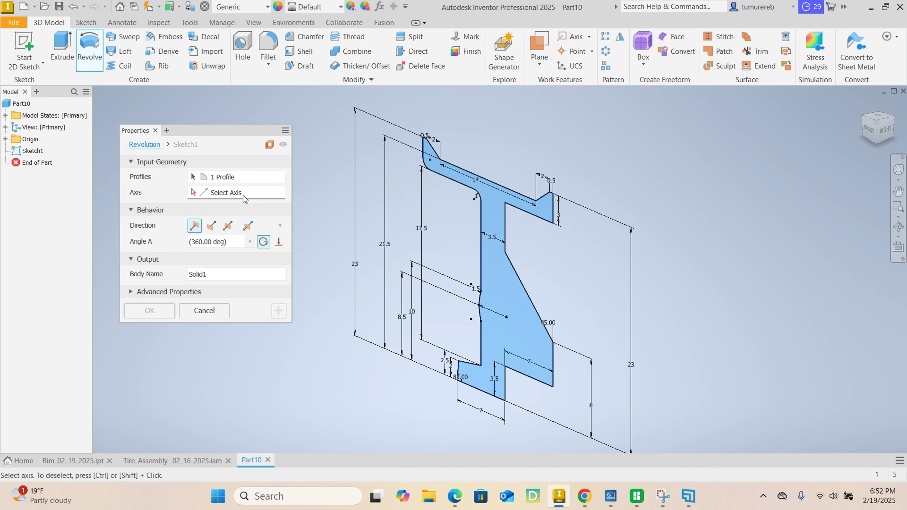
pyautogui.click(217, 193)
pyautogui.click(477, 390)
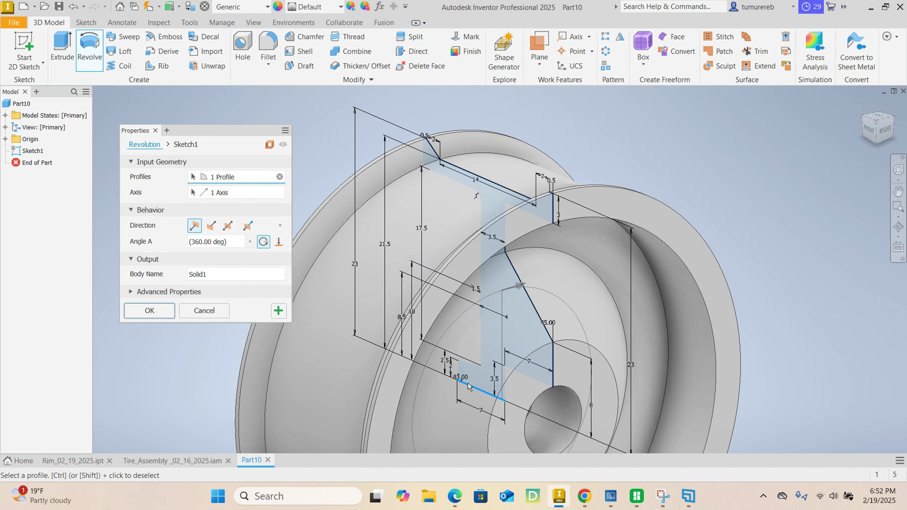
pyautogui.click(149, 310)
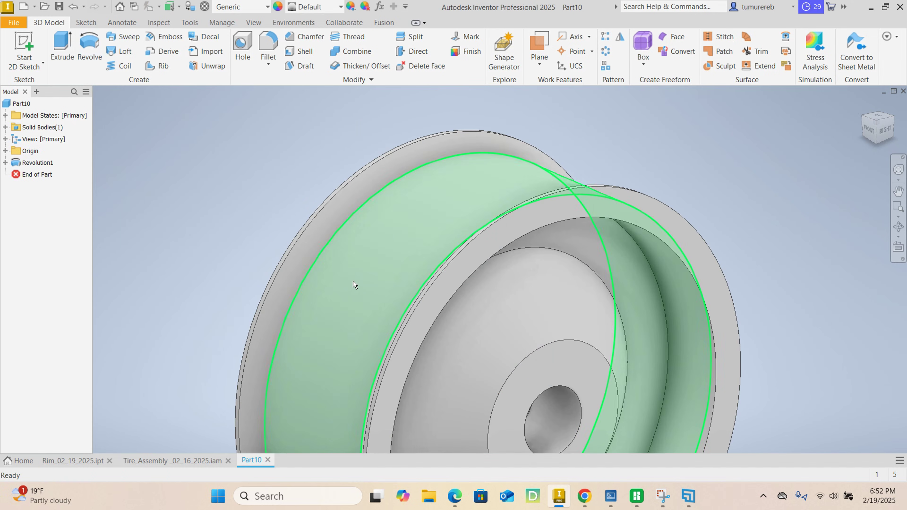
# - Open the revolution's underlying cross-section sketch for editing
pyautogui.scroll(-4, 366, 242)
pyautogui.moveTo(270, 259)
pyautogui.keyDown('shift'); pyautogui.mouseDown(button='middle')
pyautogui.moveTo(382, 310)
pyautogui.moveTo(367, 334)
pyautogui.moveTo(432, 315)
pyautogui.moveTo(380, 310)
pyautogui.mouseUp(button='middle'); pyautogui.keyUp('shift')
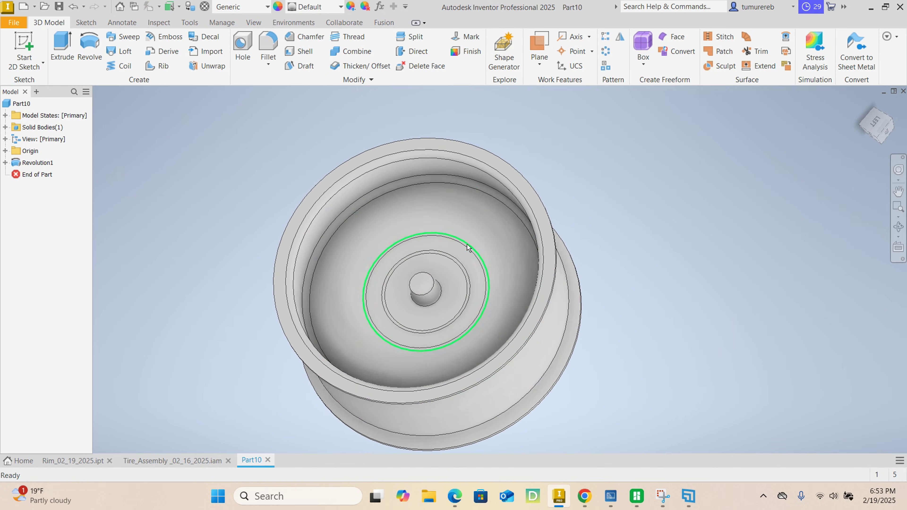
pyautogui.moveTo(467, 243)
pyautogui.keyDown('shift'); pyautogui.mouseDown(button='middle')
pyautogui.moveTo(513, 243)
pyautogui.moveTo(370, 280)
pyautogui.mouseUp(button='middle'); pyautogui.keyUp('shift')
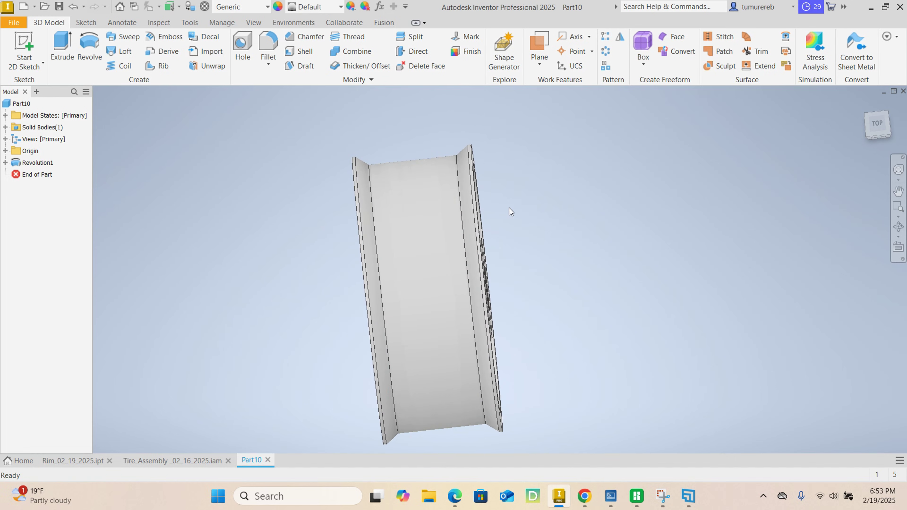
pyautogui.keyDown('shift'); pyautogui.moveTo(544, 230); pyautogui.dragTo(549, 243, button='middle'); pyautogui.keyUp('shift')
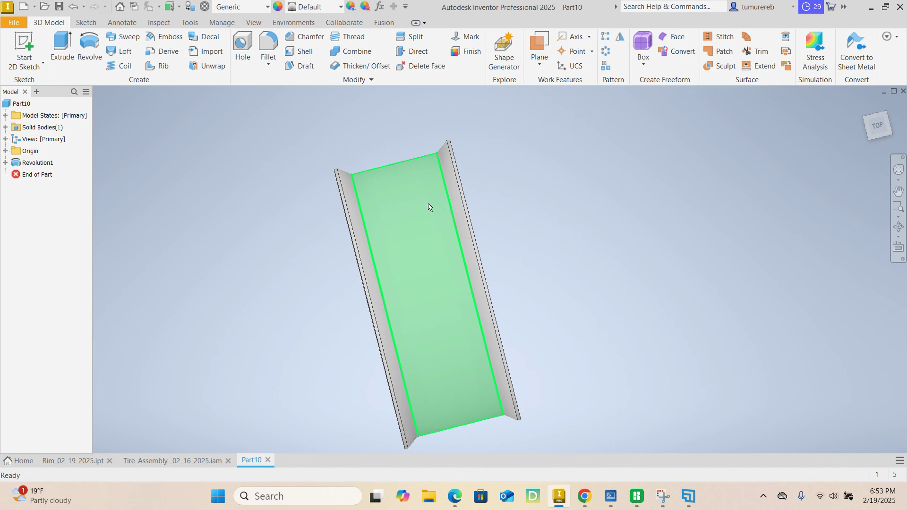
pyautogui.keyDown('shift'); pyautogui.moveTo(430, 205); pyautogui.dragTo(416, 262, button='middle'); pyautogui.keyUp('shift')
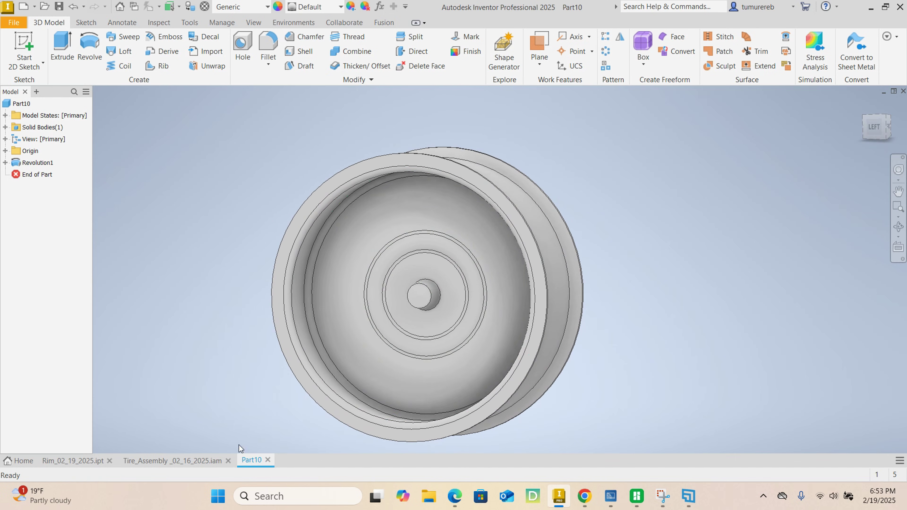
pyautogui.click(5, 162)
pyautogui.click(42, 174)
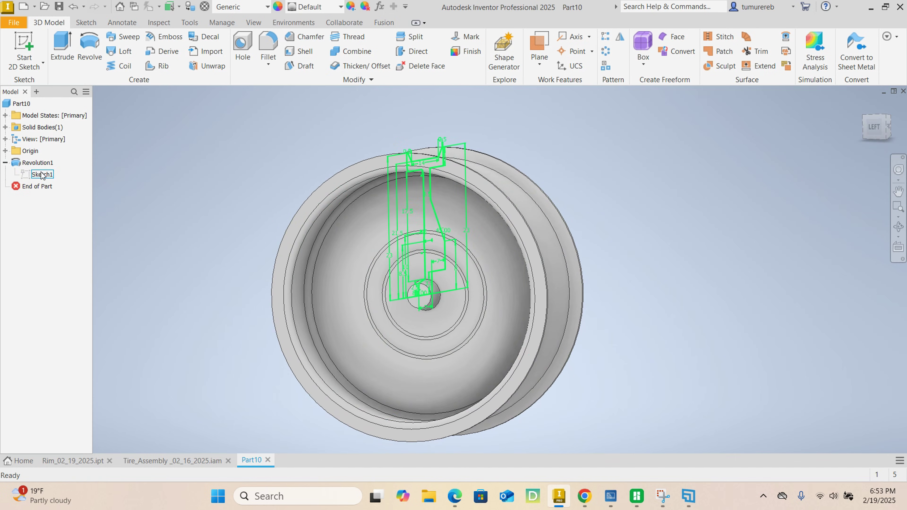
pyautogui.click(443, 219)
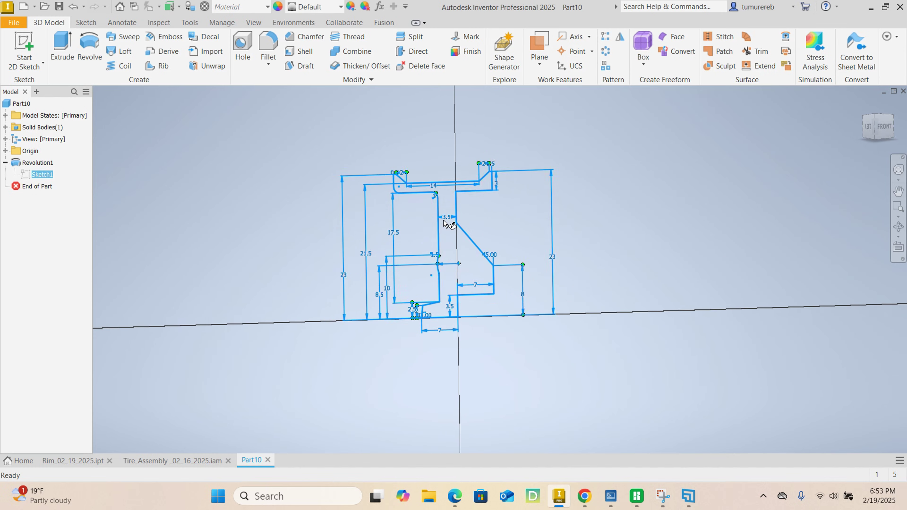
pyautogui.scroll(4, 430, 203)
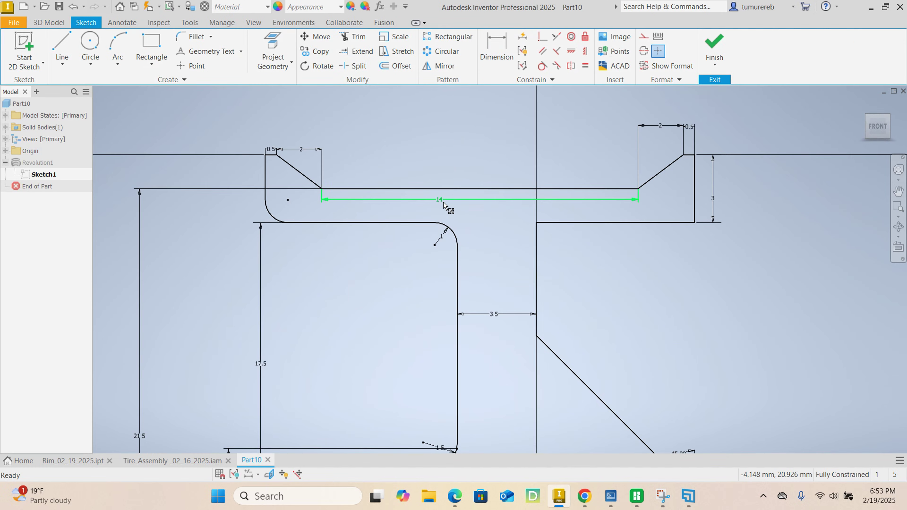
pyautogui.scroll(-3, 445, 202)
pyautogui.scroll(3, 446, 202)
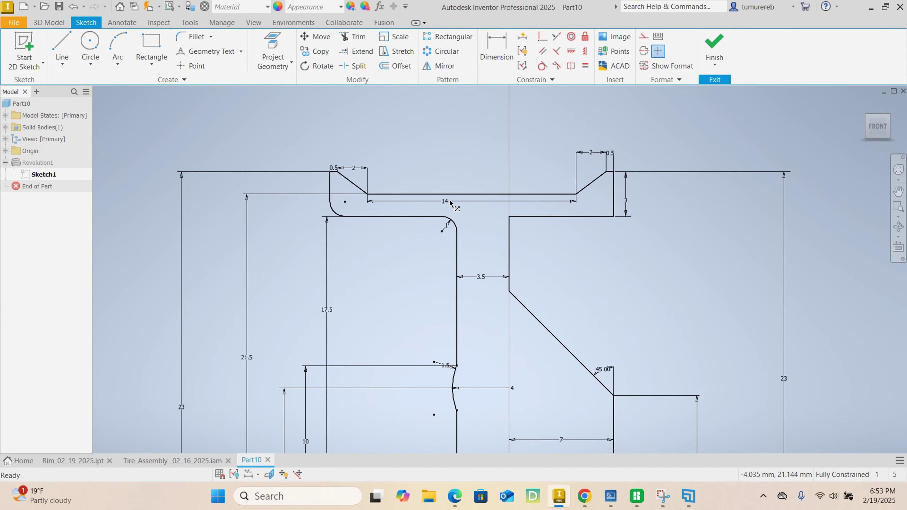
# - Set the length of the rim's horizontal upper edge between the two sloped flanges to 15 mm and finish the sketch
pyautogui.doubleClick(442, 203)
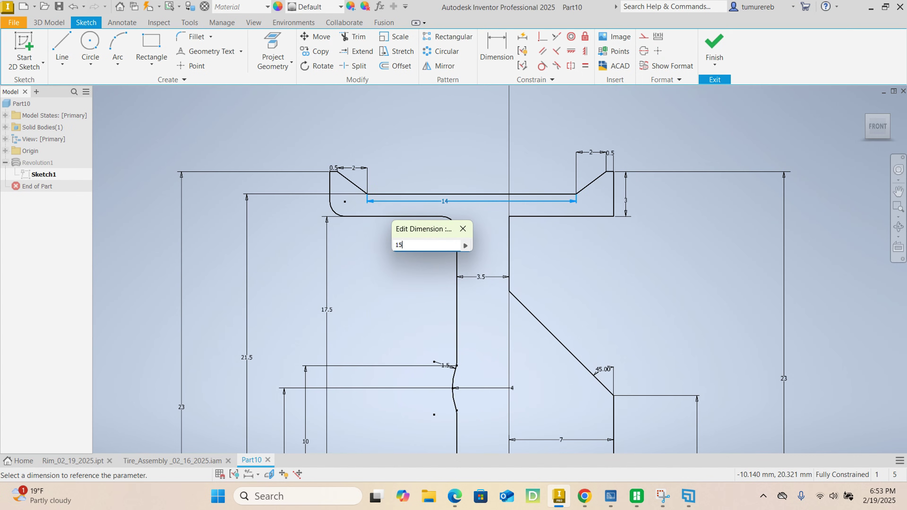
pyautogui.press('Return')
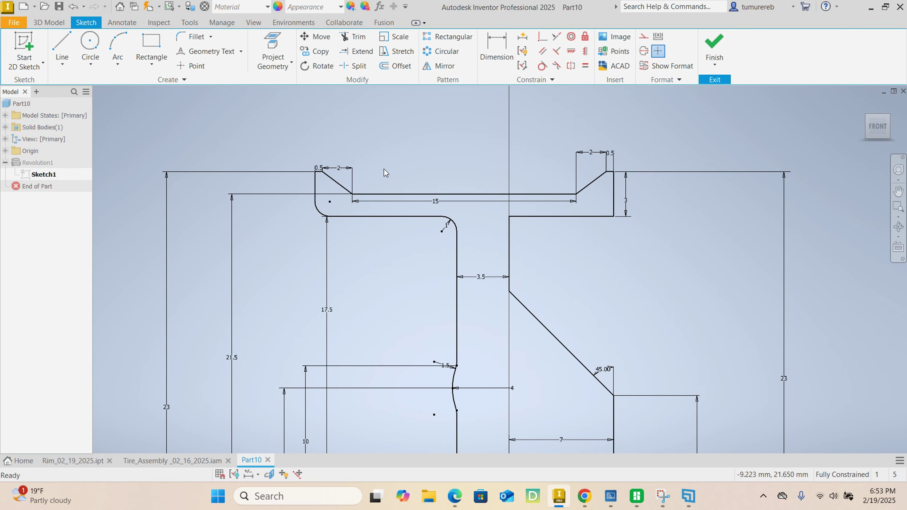
pyautogui.scroll(-5, 385, 169)
pyautogui.click(715, 42)
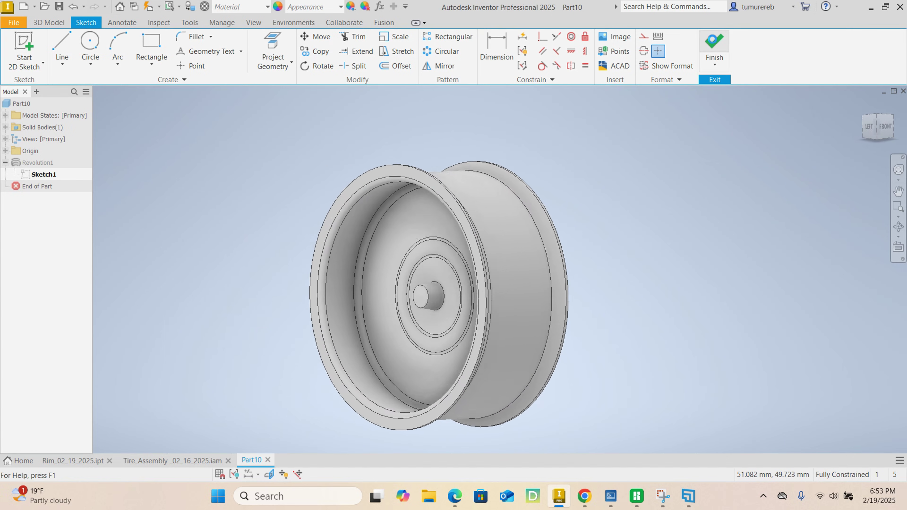
pyautogui.keyDown('shift'); pyautogui.moveTo(532, 216); pyautogui.dragTo(145, 186, button='middle'); pyautogui.keyUp('shift')
pyautogui.click(42, 174)
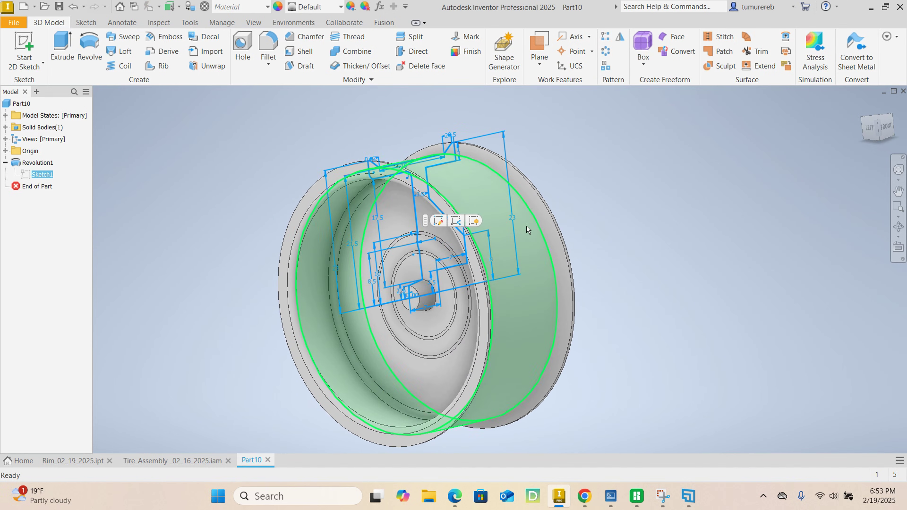
pyautogui.click(627, 178)
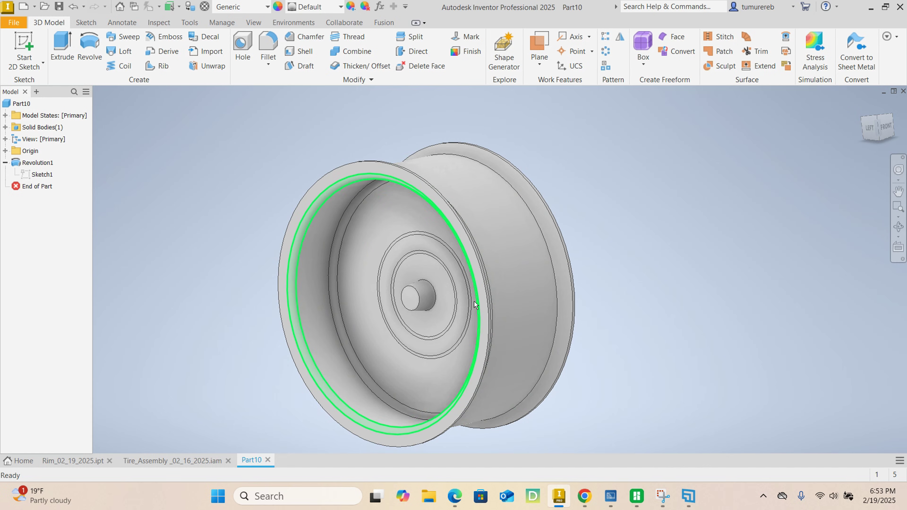
# - In the revolution's cross-section sketch, set the right flange's height above the base line to 25 mm, finish the sketch and inspect the rim
pyautogui.keyDown('shift'); pyautogui.moveTo(577, 201); pyautogui.dragTo(611, 269, button='middle'); pyautogui.keyUp('shift')
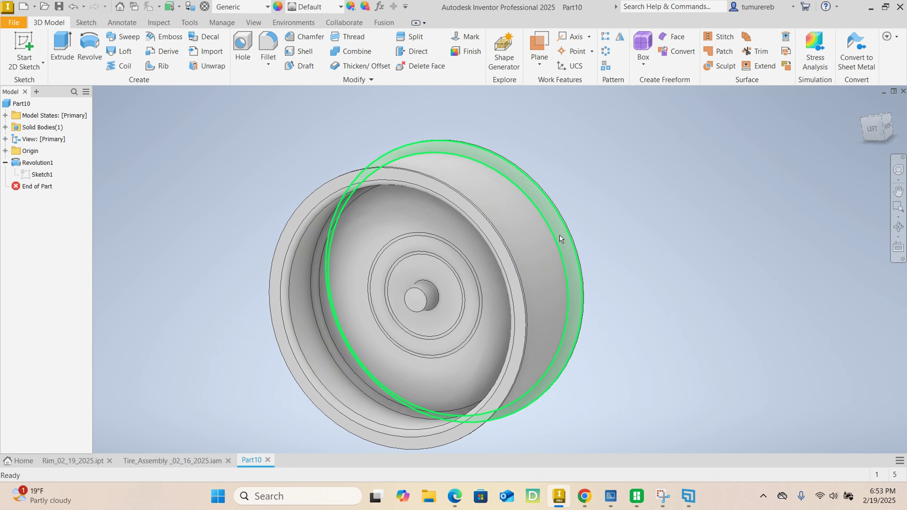
pyautogui.click(40, 175)
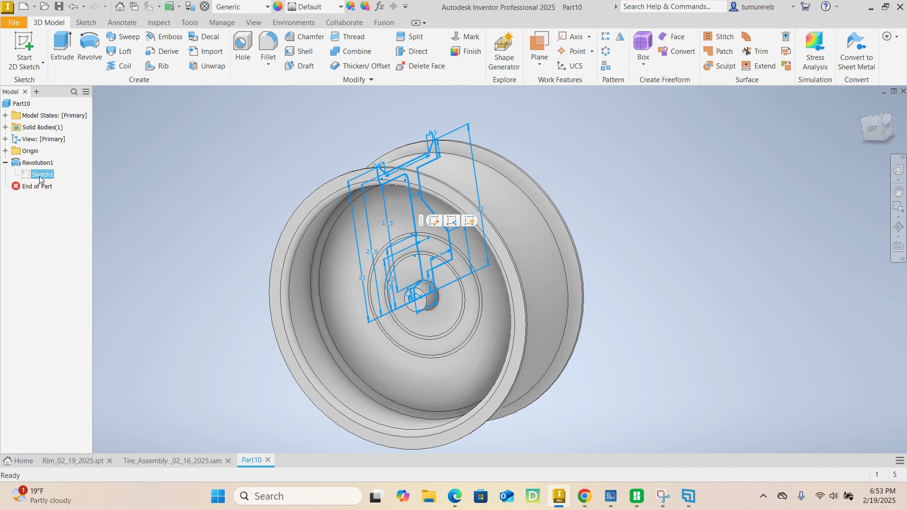
pyautogui.doubleClick(450, 223)
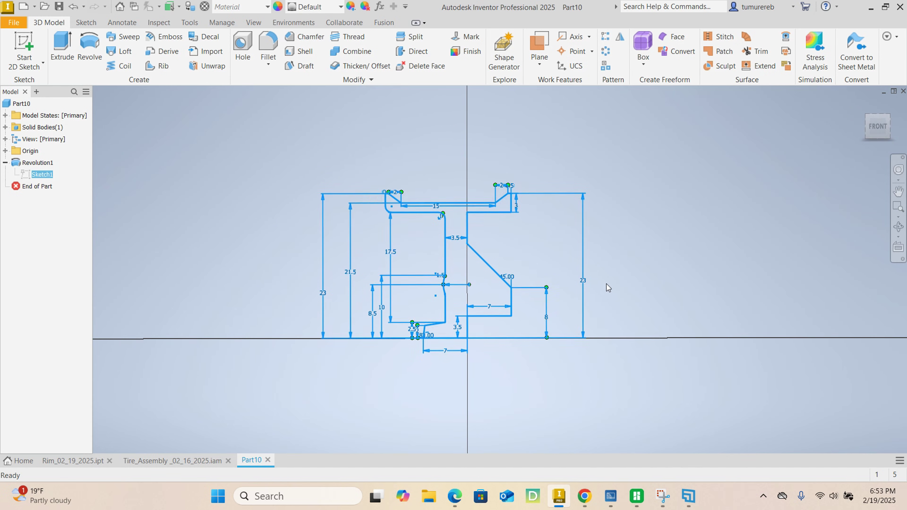
pyautogui.doubleClick(587, 288)
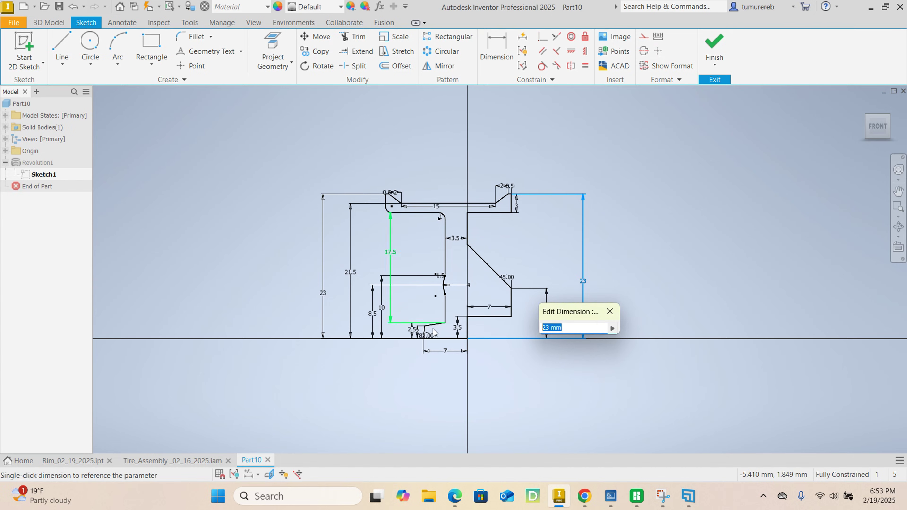
pyautogui.write('25')
pyautogui.press('Return')
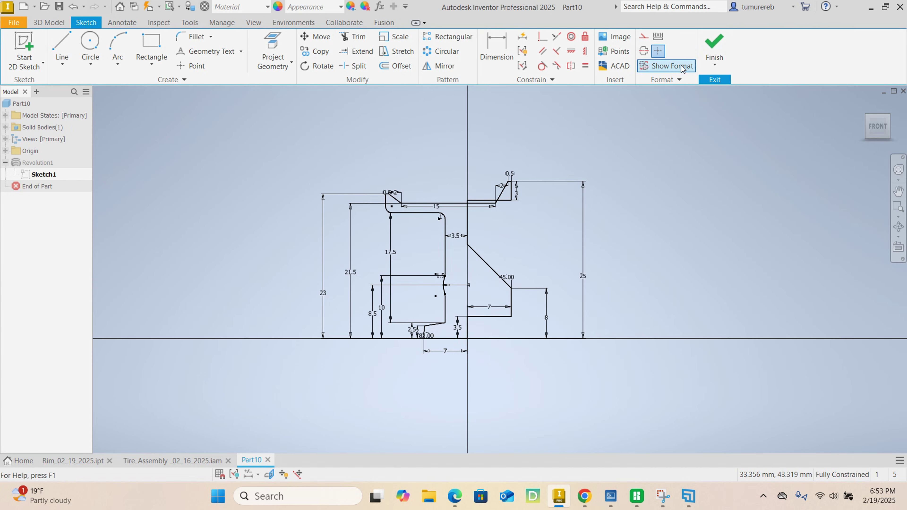
pyautogui.click(714, 50)
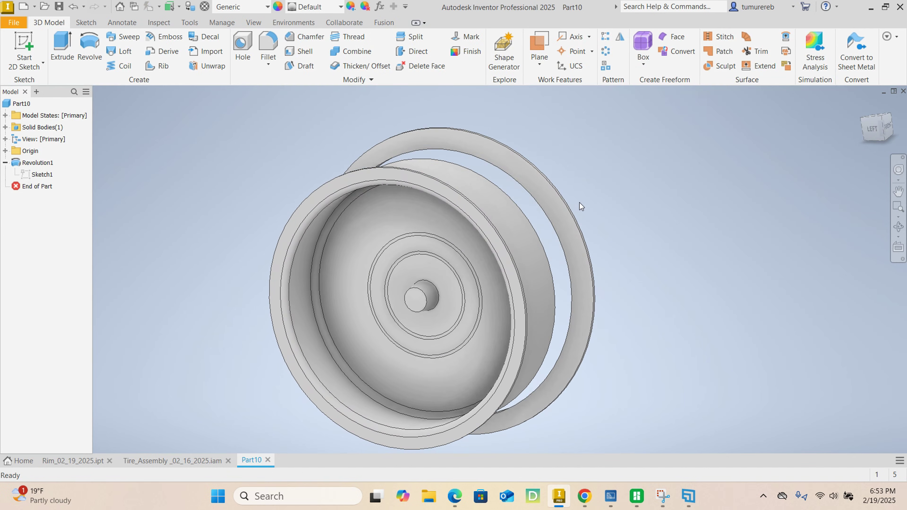
pyautogui.keyDown('shift'); pyautogui.moveTo(658, 236); pyautogui.dragTo(261, 175, button='middle'); pyautogui.keyUp('shift')
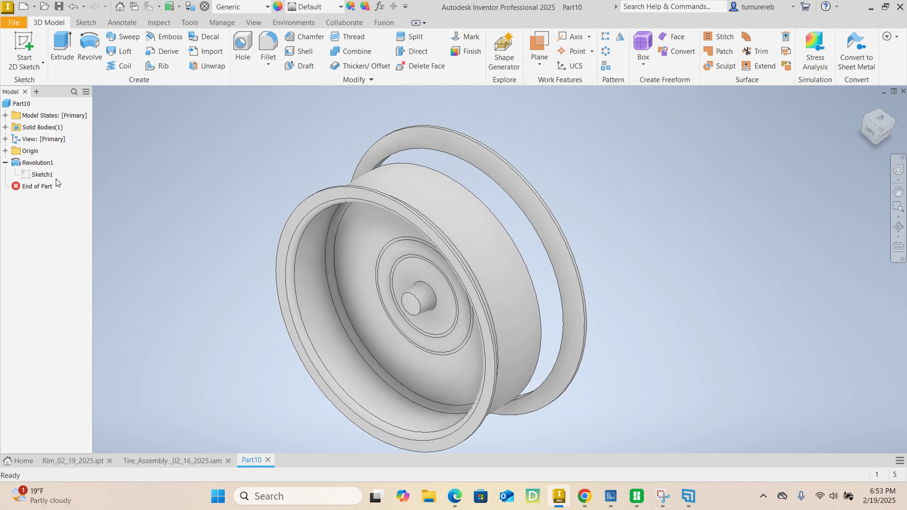
# - Reopen the revolution's cross-section sketch and set the right flange's height above the base line to 23 mm
pyautogui.click(42, 175)
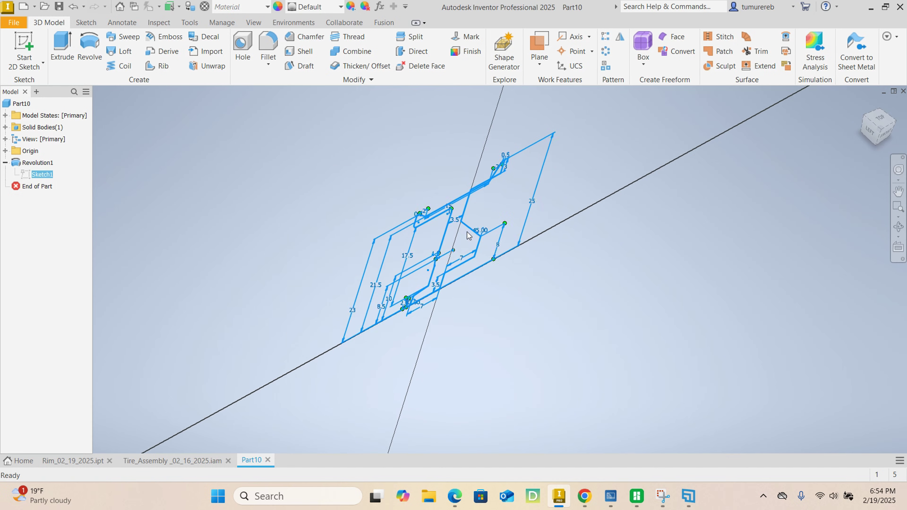
pyautogui.doubleClick(467, 232)
pyautogui.doubleClick(584, 285)
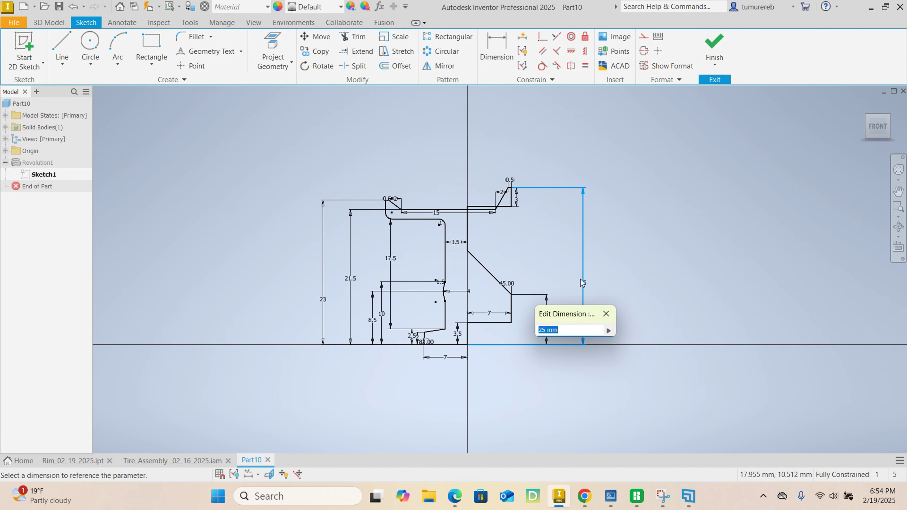
pyautogui.write('23')
pyautogui.press('Return')
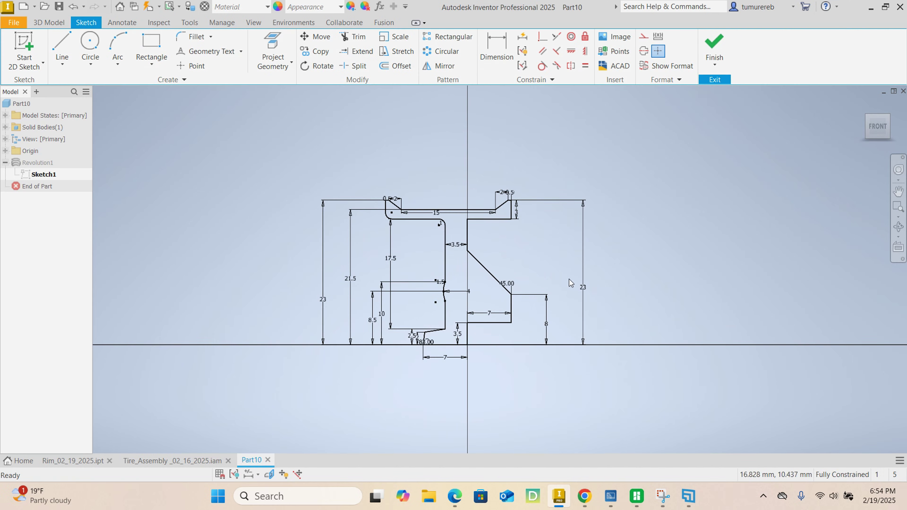
# - Set the length of the horizontal upper edge between the two sloped flanges to 14 mm
pyautogui.scroll(5, 451, 200)
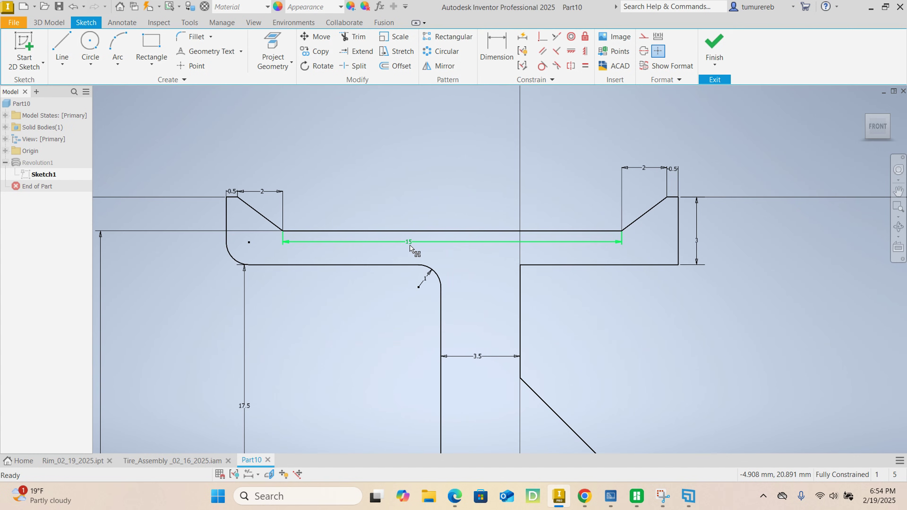
pyautogui.doubleClick(410, 243)
pyautogui.write('14')
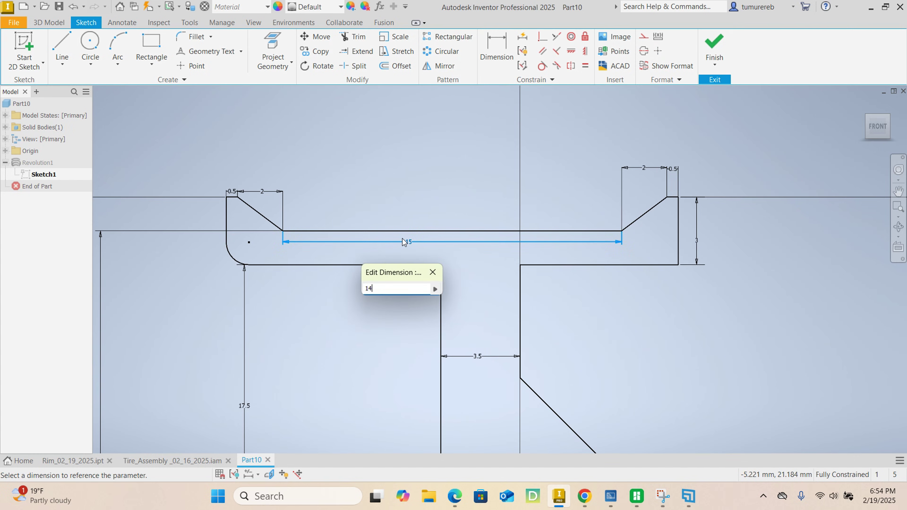
pyautogui.press('Return')
pyautogui.scroll(-5, 434, 152)
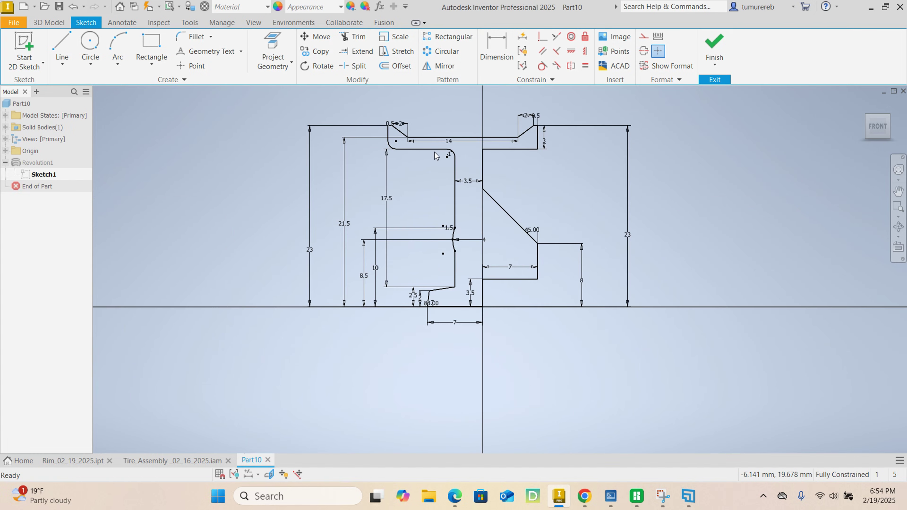
# - Reposition the 4 mm radius dimension of the small arc on the web so its text sits inside the profile
pyautogui.scroll(3, 487, 290)
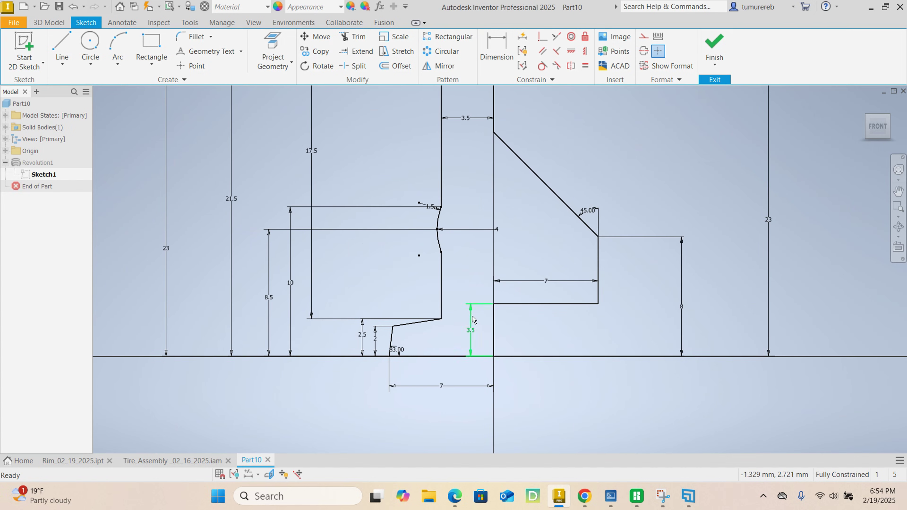
pyautogui.scroll(2, 419, 375)
pyautogui.scroll(-3, 379, 369)
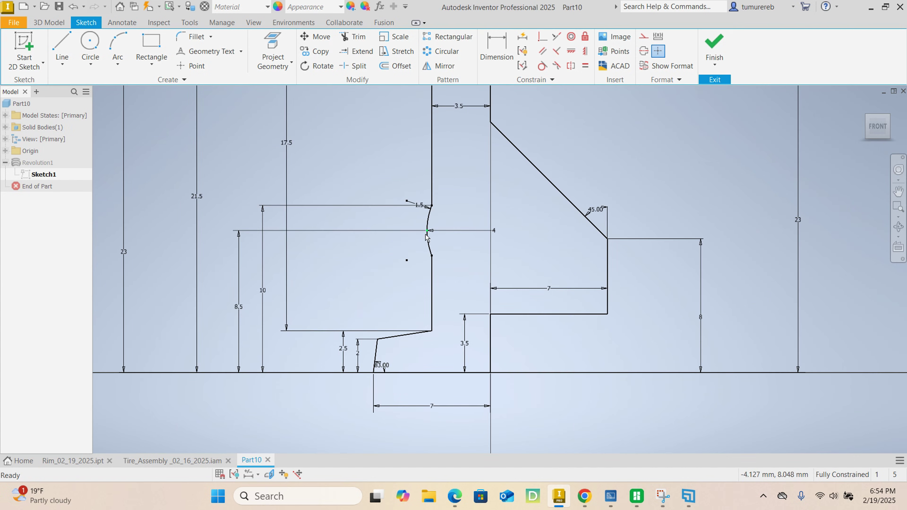
pyautogui.scroll(1, 445, 261)
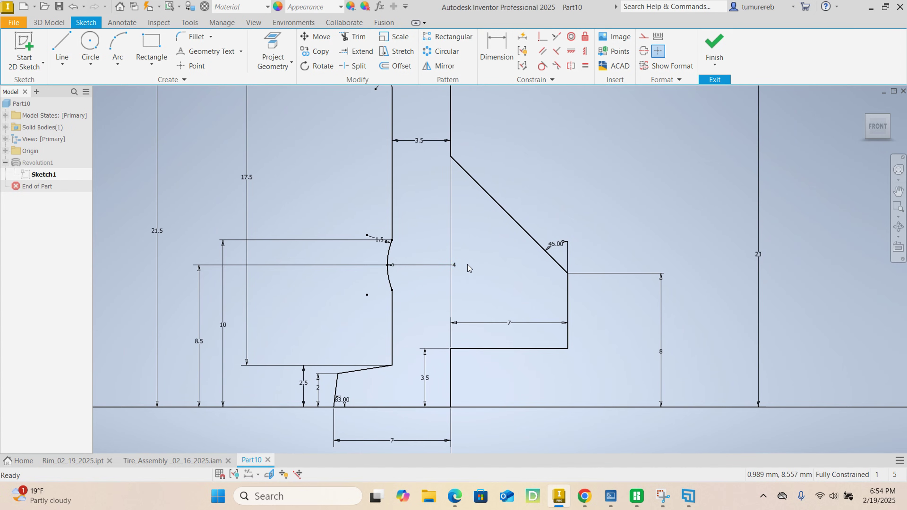
pyautogui.rightClick(475, 266)
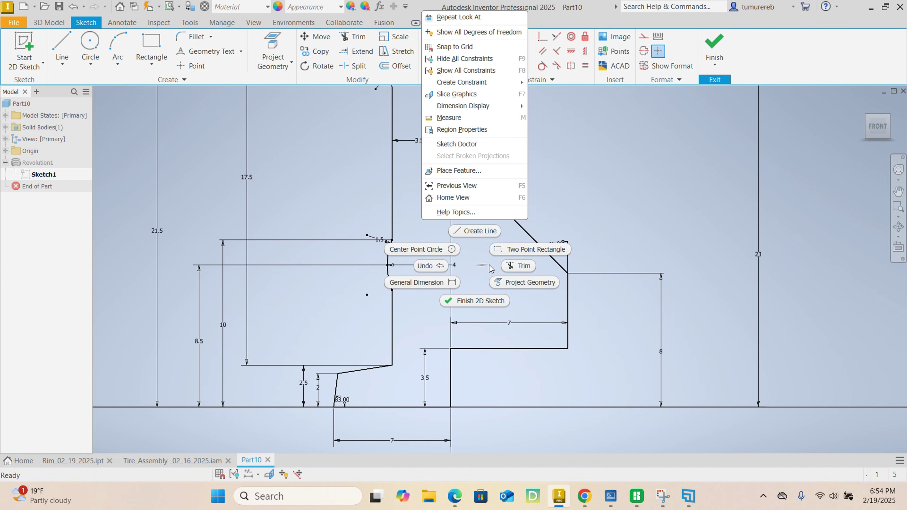
pyautogui.click(462, 263)
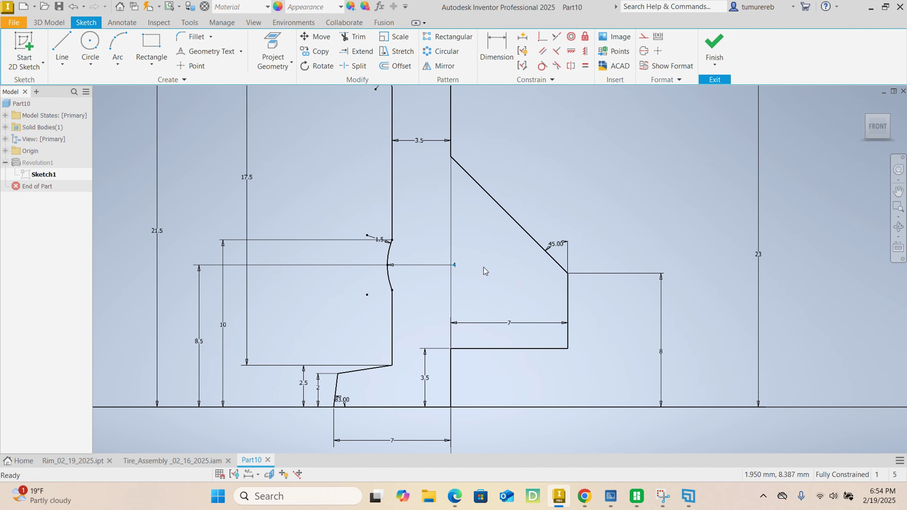
pyautogui.rightClick(482, 268)
pyautogui.click(481, 268)
pyautogui.click(457, 266)
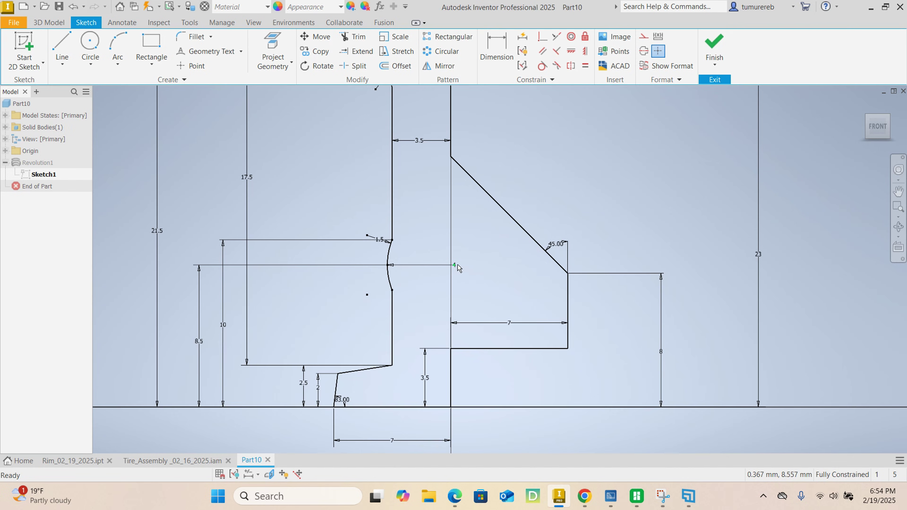
pyautogui.scroll(-5, 455, 268)
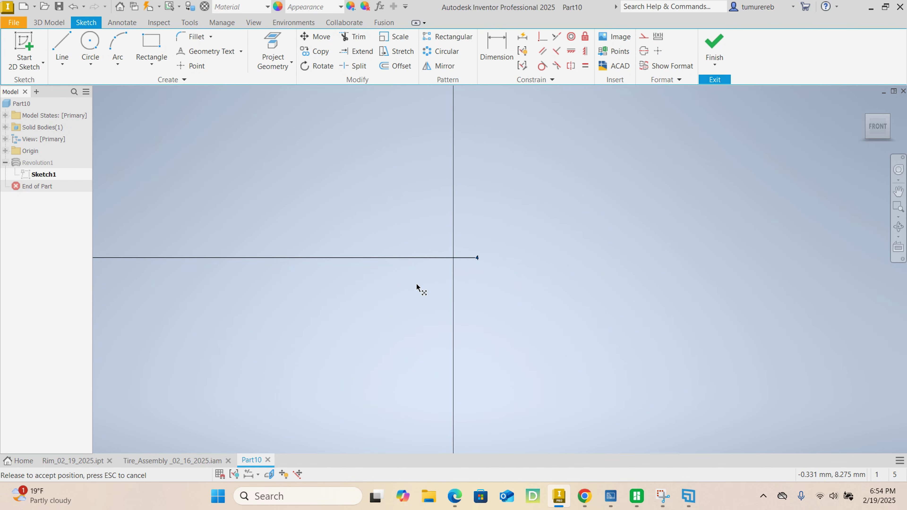
pyautogui.click(422, 259)
pyautogui.click(532, 258)
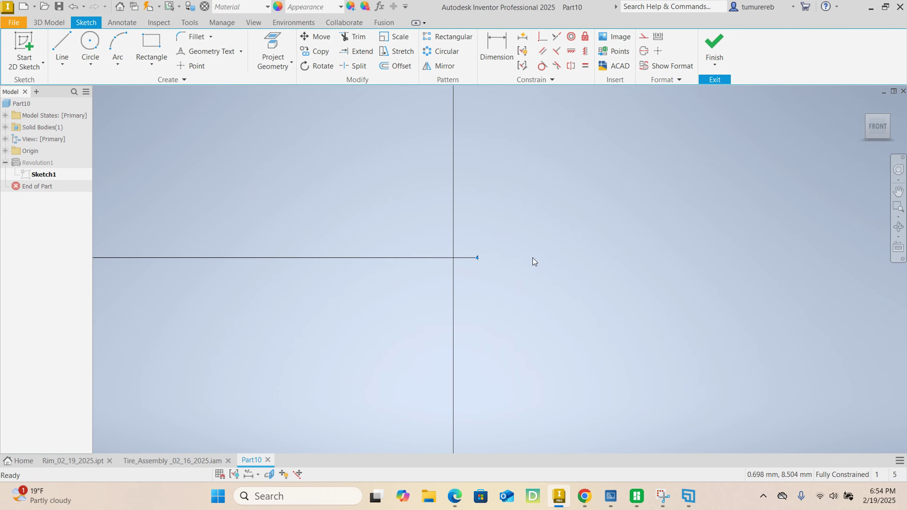
pyautogui.rightClick(532, 258)
pyautogui.click(526, 258)
pyautogui.moveTo(472, 261)
pyautogui.mouseDown()
pyautogui.moveTo(405, 304)
pyautogui.moveTo(391, 241)
pyautogui.moveTo(393, 252)
pyautogui.mouseUp()
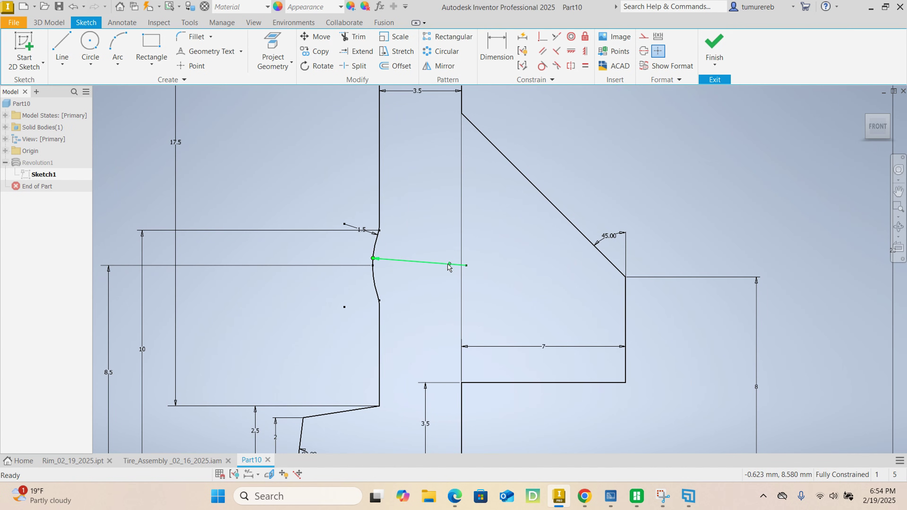
# - Review the dimensions of the whole cross-section and finish the sketch to update the revolved rim
pyautogui.scroll(5, 420, 243)
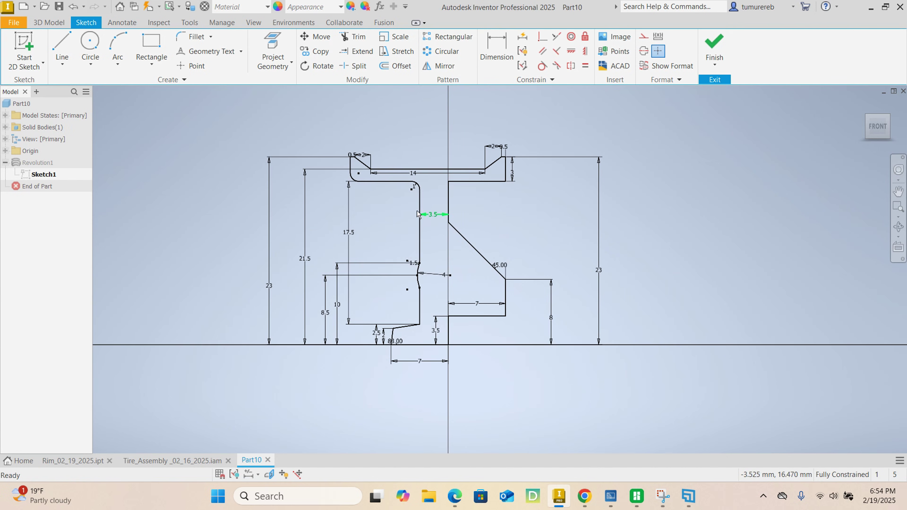
pyautogui.scroll(-3, 454, 321)
pyautogui.scroll(3, 479, 284)
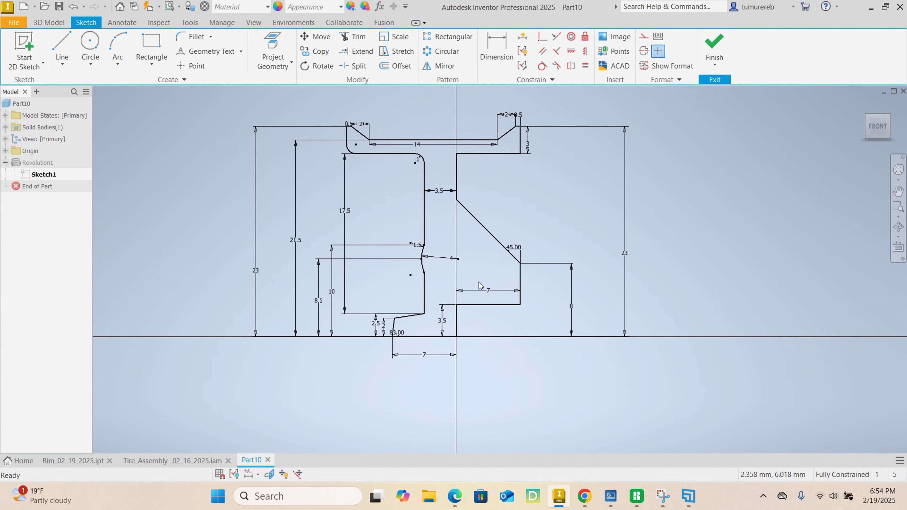
pyautogui.scroll(-6, 390, 330)
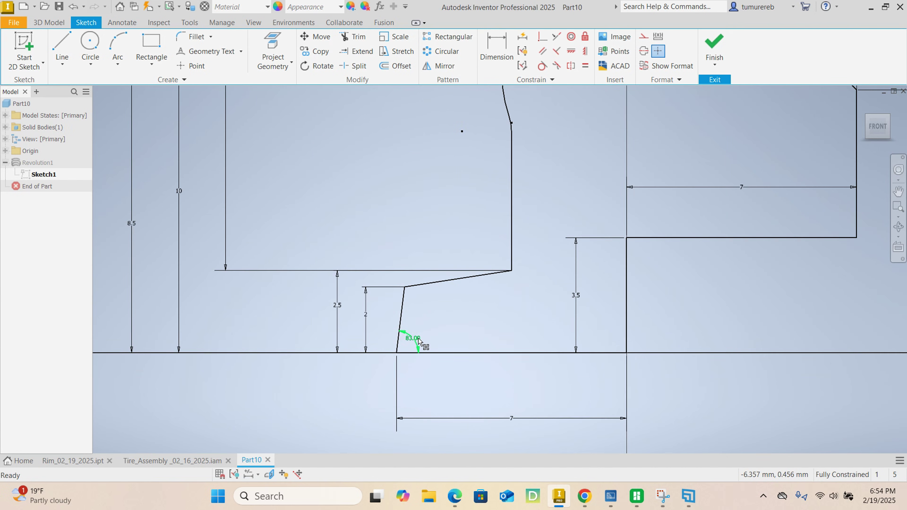
pyautogui.scroll(5, 419, 341)
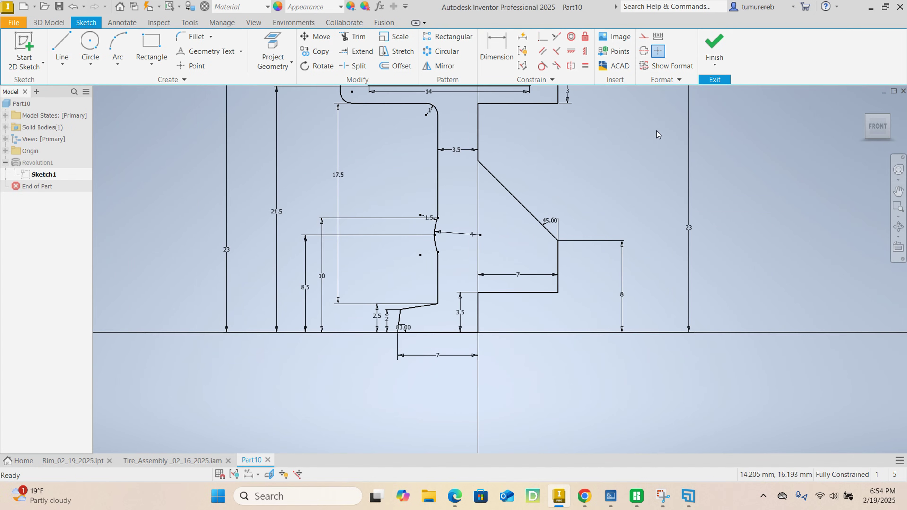
pyautogui.click(724, 32)
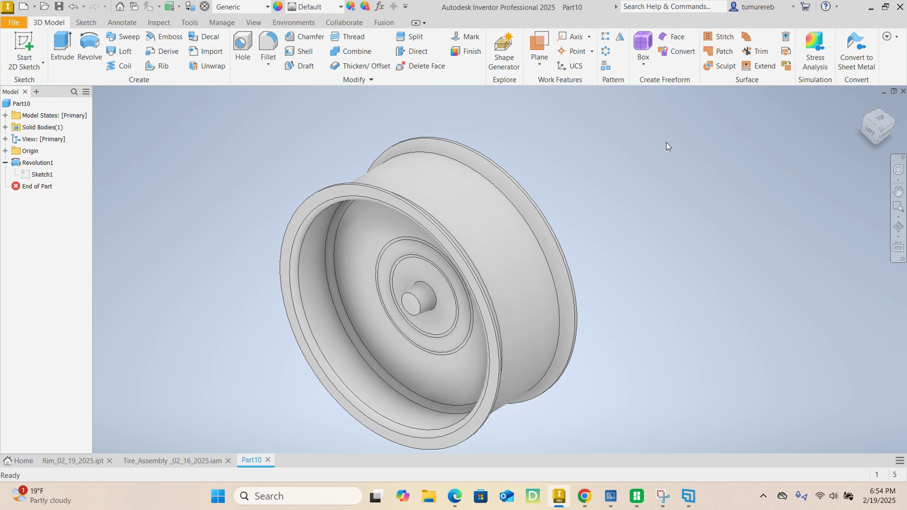
# - Examine the revolved rim's inner face, compare it with the hole layout in Rim_02_19_2025.ipt, and return to Part10
pyautogui.moveTo(482, 296)
pyautogui.mouseDown(button='middle')
pyautogui.moveTo(523, 266)
pyautogui.moveTo(570, 256)
pyautogui.moveTo(601, 233)
pyautogui.moveTo(638, 253)
pyautogui.moveTo(669, 209)
pyautogui.moveTo(645, 206)
pyautogui.moveTo(715, 203)
pyautogui.moveTo(737, 179)
pyautogui.moveTo(697, 191)
pyautogui.mouseUp(button='middle')
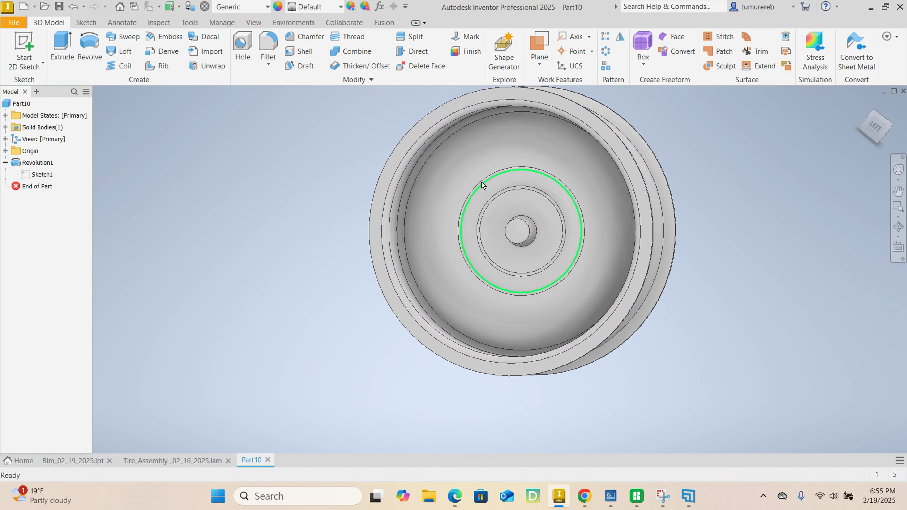
pyautogui.scroll(-5, 483, 183)
pyautogui.scroll(2, 596, 256)
pyautogui.moveTo(596, 256)
pyautogui.keyDown('shift'); pyautogui.mouseDown(button='middle')
pyautogui.moveTo(660, 254)
pyautogui.moveTo(611, 259)
pyautogui.moveTo(608, 220)
pyautogui.moveTo(605, 234)
pyautogui.moveTo(577, 240)
pyautogui.moveTo(640, 189)
pyautogui.moveTo(563, 185)
pyautogui.moveTo(541, 254)
pyautogui.moveTo(488, 195)
pyautogui.mouseUp(button='middle'); pyautogui.keyUp('shift')
pyautogui.click(86, 462)
pyautogui.keyDown('shift'); pyautogui.moveTo(528, 255); pyautogui.dragTo(490, 274, button='middle'); pyautogui.keyUp('shift')
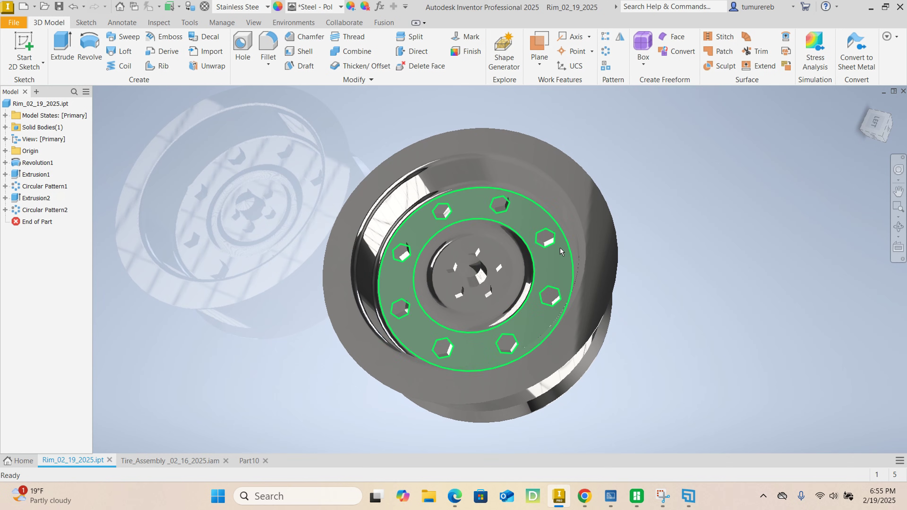
pyautogui.keyDown('shift'); pyautogui.moveTo(563, 249); pyautogui.dragTo(529, 265, button='middle'); pyautogui.keyUp('shift')
pyautogui.click(249, 461)
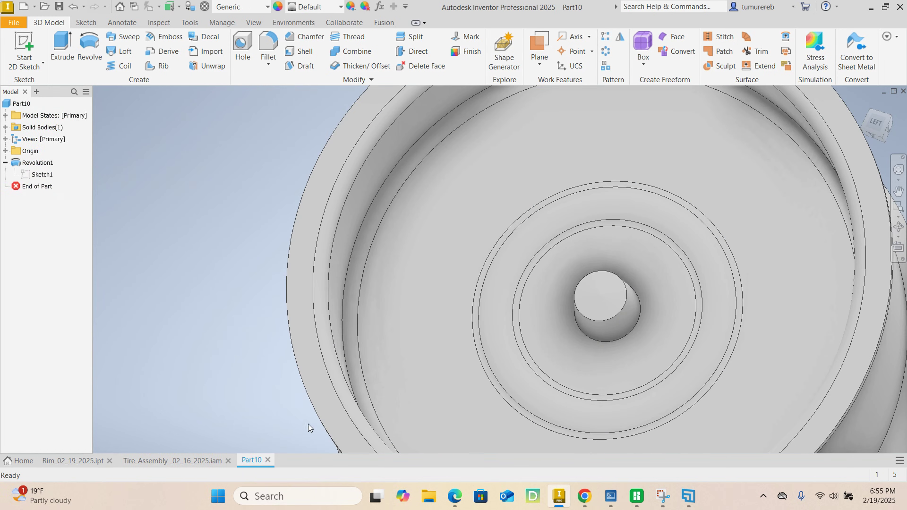
# - Start a sketch on the flat ring-shaped face of the rim's disc and slice the graphics at the sketch plane
pyautogui.scroll(-8, 411, 308)
pyautogui.click(494, 207)
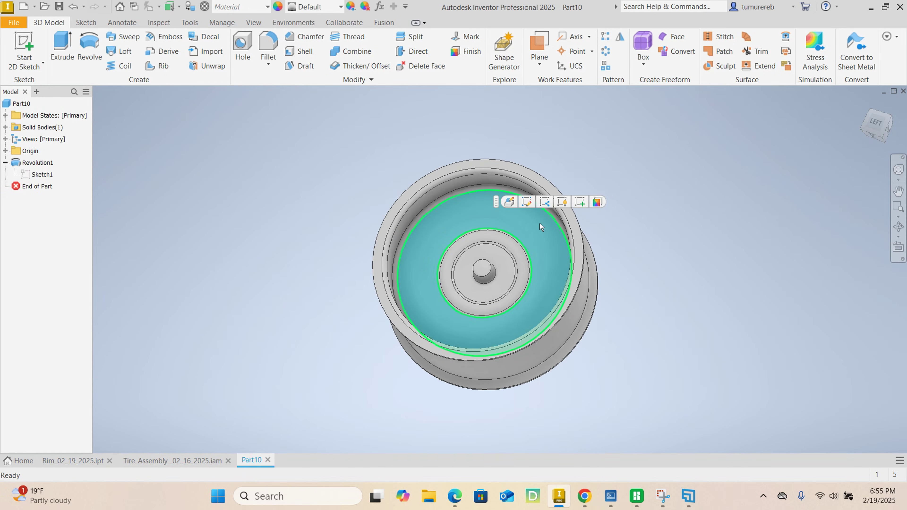
pyautogui.click(578, 205)
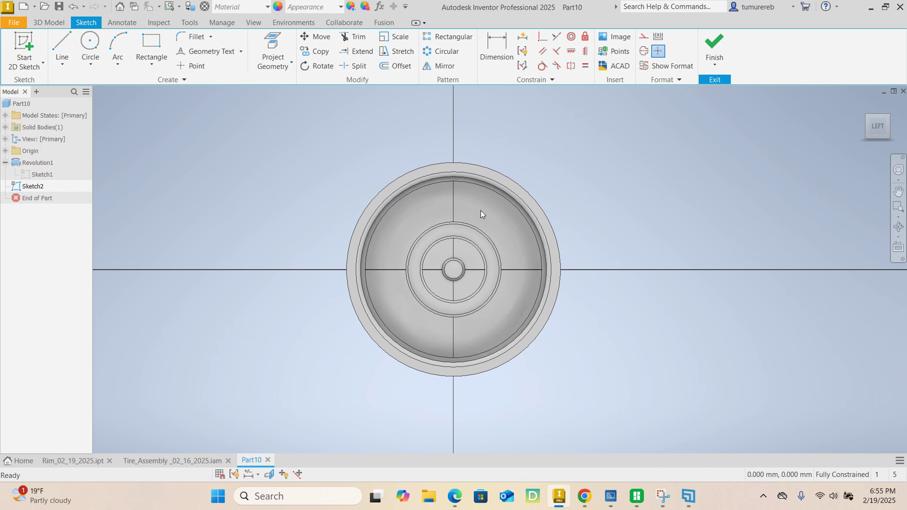
pyautogui.click(273, 474)
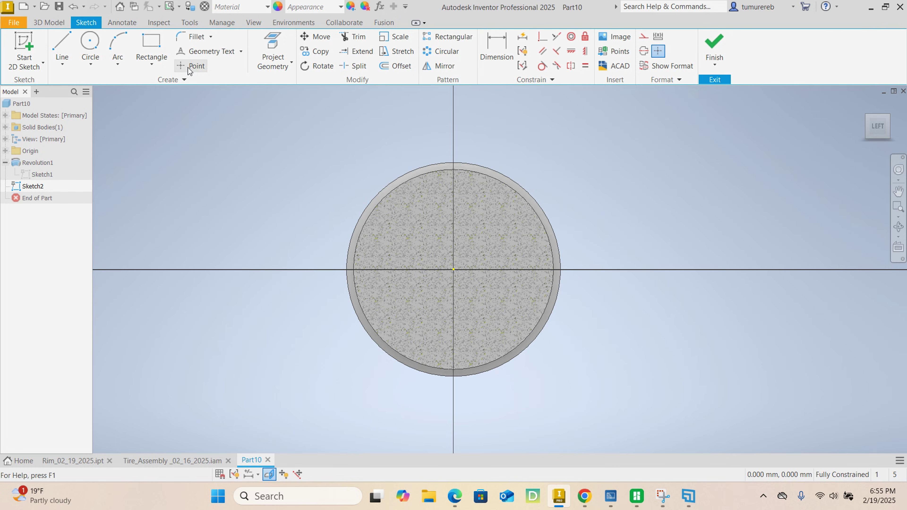
# - Sketch a six-sided polygon centred on the horizontal axis about 13.9 mm from the origin, about 5.9 mm across opposite corners
pyautogui.click(154, 65)
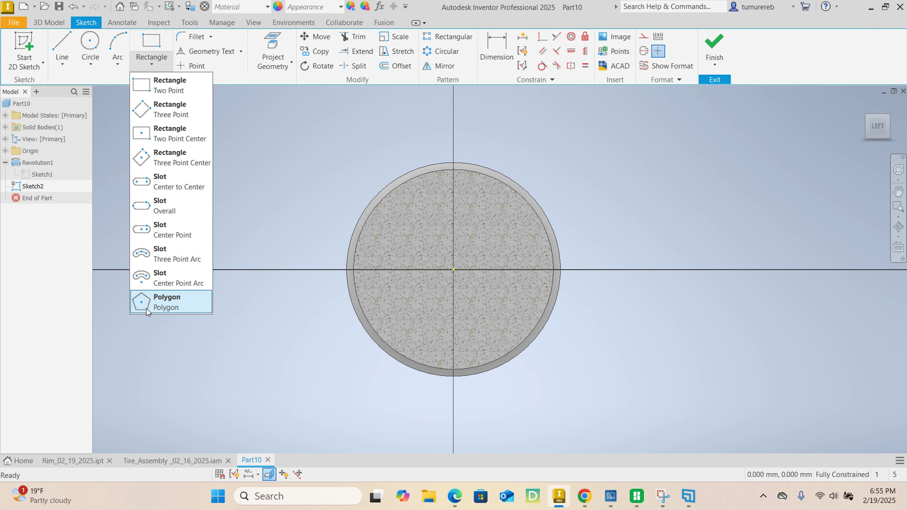
pyautogui.click(144, 300)
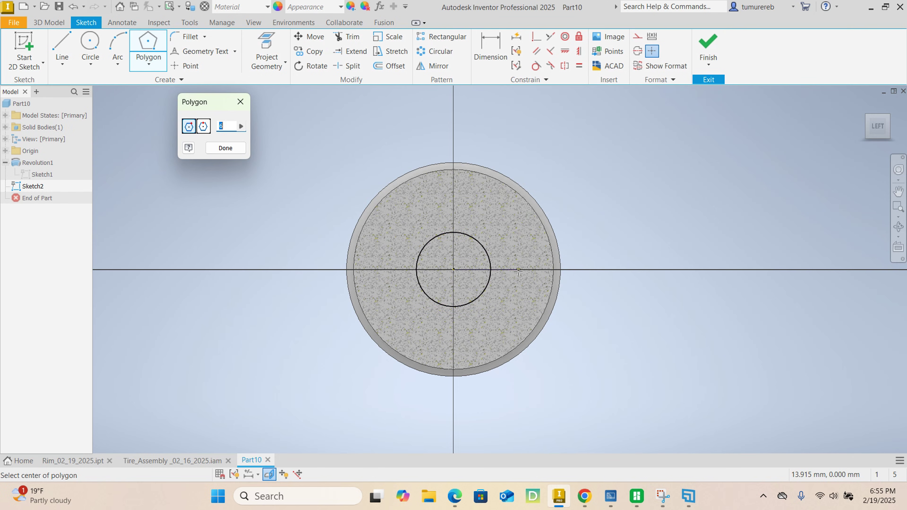
pyautogui.click(488, 270)
pyautogui.scroll(-5, 484, 263)
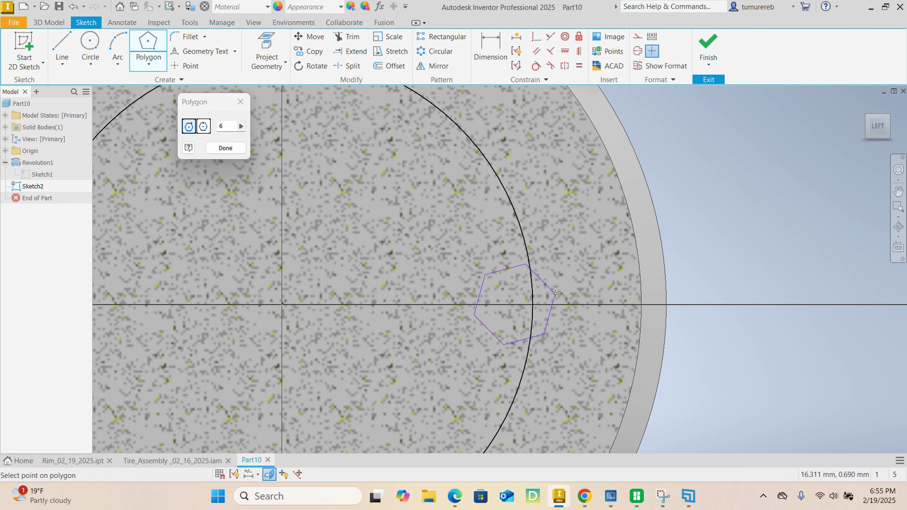
pyautogui.click(564, 305)
pyautogui.rightClick(577, 283)
pyautogui.click(620, 239)
pyautogui.scroll(5, 542, 291)
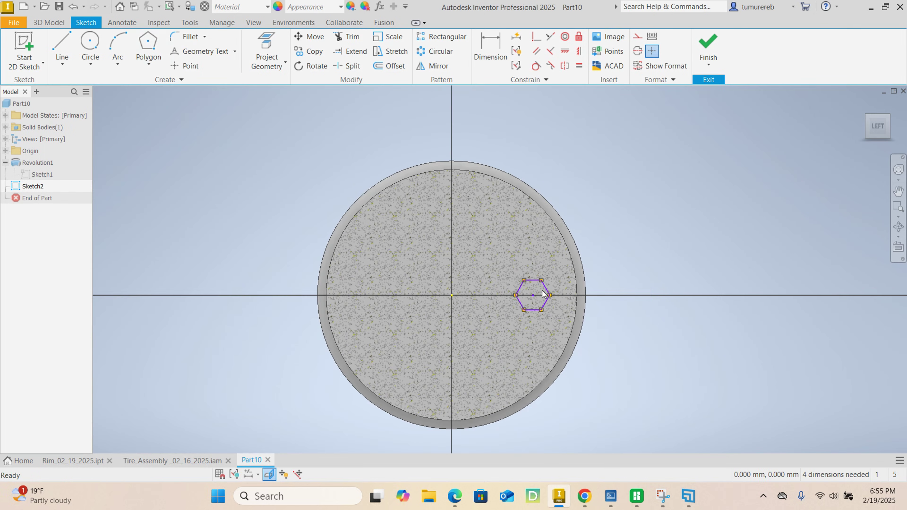
pyautogui.scroll(-3, 542, 291)
# - Dimension the hexagon across its two corners on the horizontal axis and set the width to 3.5 mm
pyautogui.click(491, 50)
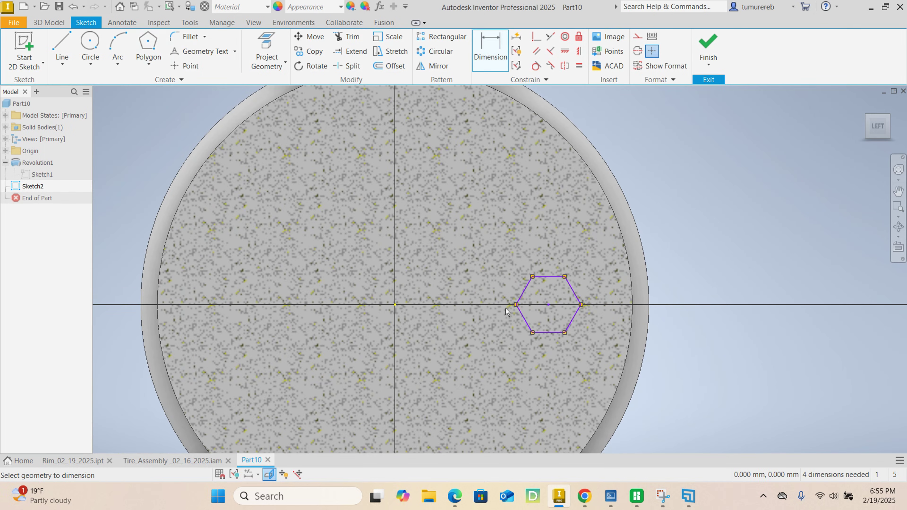
pyautogui.click(516, 306)
pyautogui.scroll(-3, 545, 253)
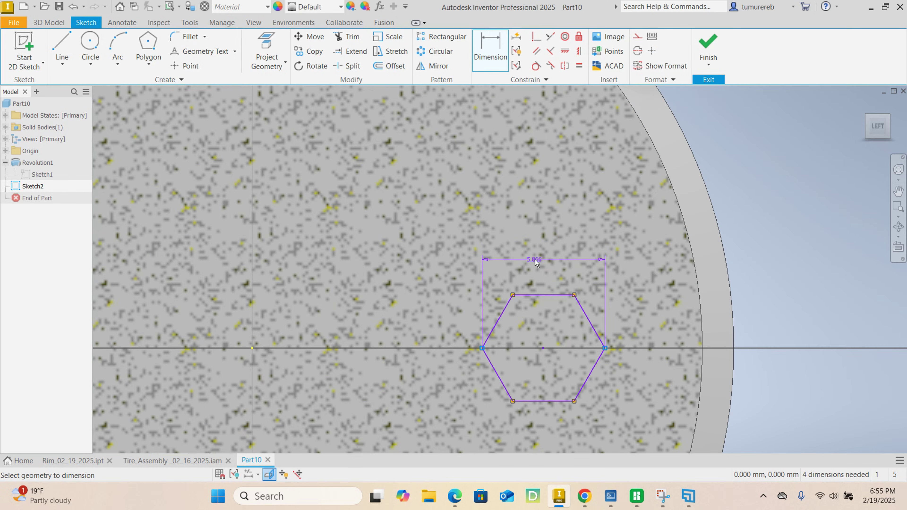
pyautogui.click(541, 275)
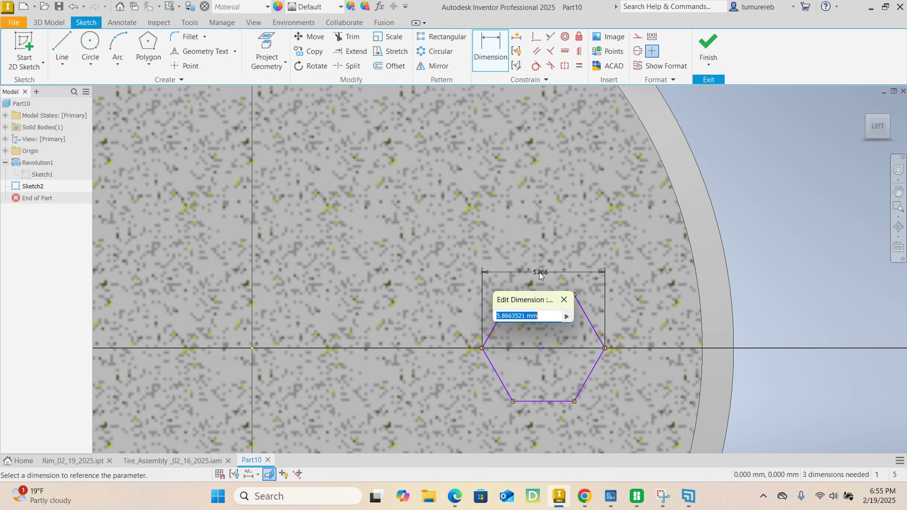
pyautogui.write('3.5')
pyautogui.press('Return')
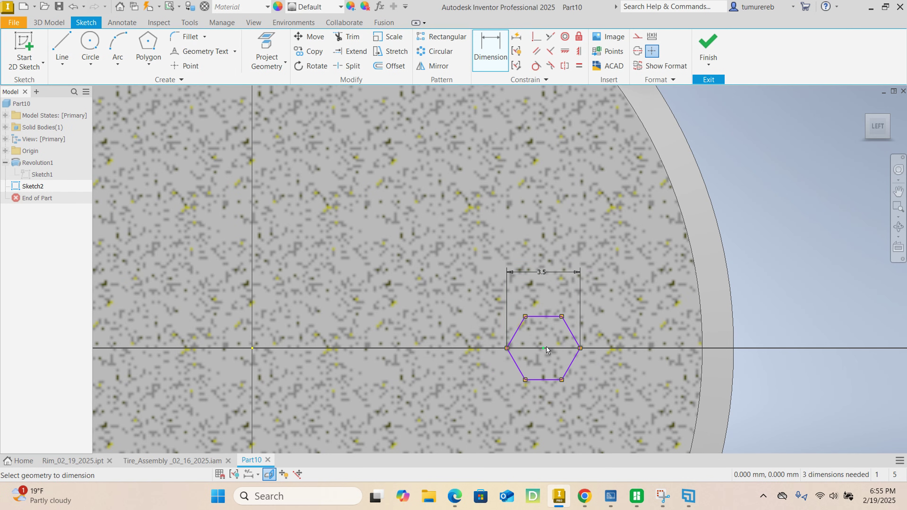
# - Dimension the hexagon's centre 13.5 mm horizontally from the sketch origin and finish the sketch
pyautogui.click(252, 348)
pyautogui.click(344, 412)
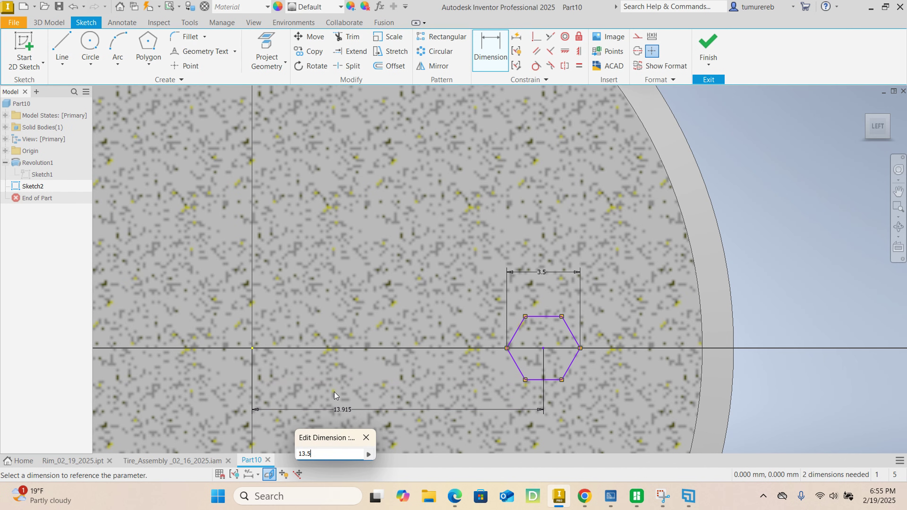
pyautogui.press('Return')
pyautogui.scroll(3, 368, 294)
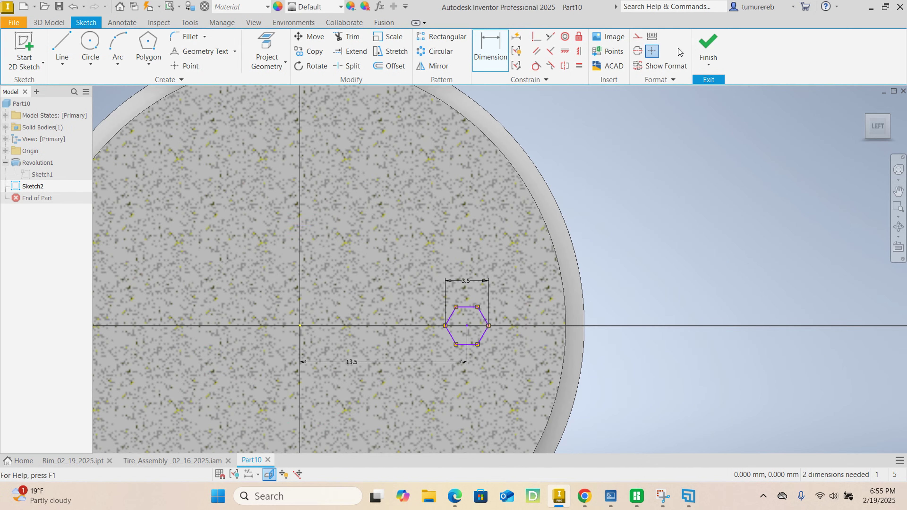
pyautogui.click(709, 48)
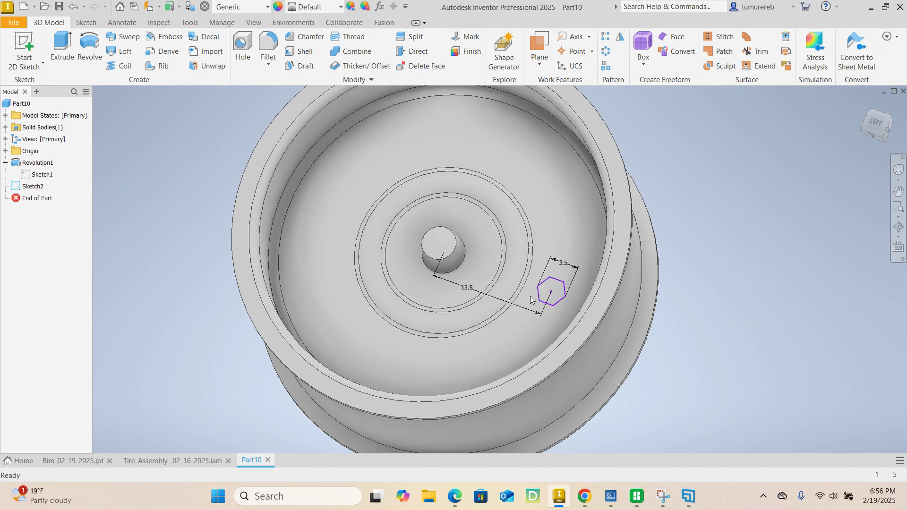
# - Extrude the hexagon profile 2 mm outward from the rim's disc, joined to the body
pyautogui.click(65, 48)
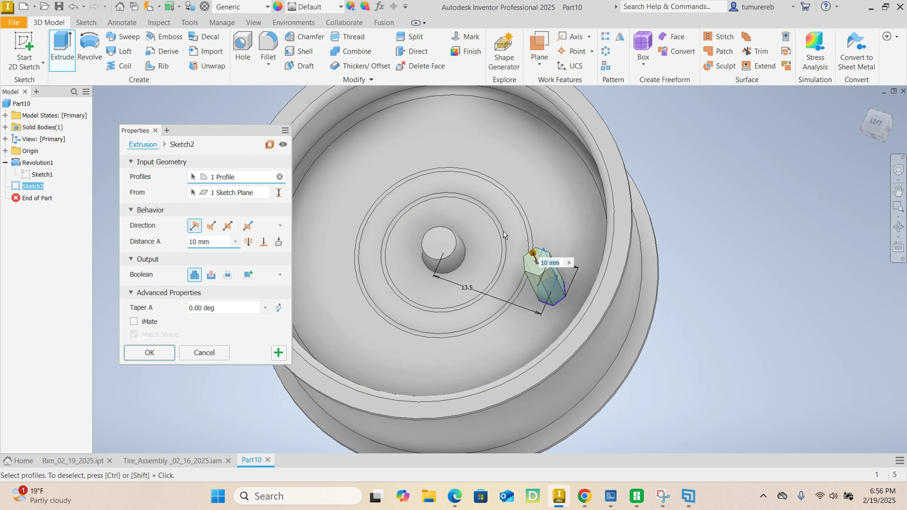
pyautogui.moveTo(214, 245); pyautogui.dragTo(101, 234)
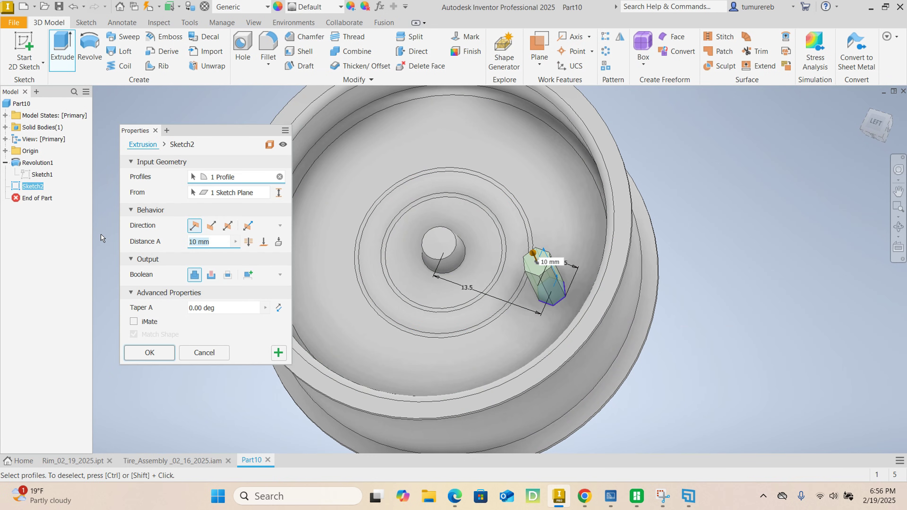
pyautogui.write('2')
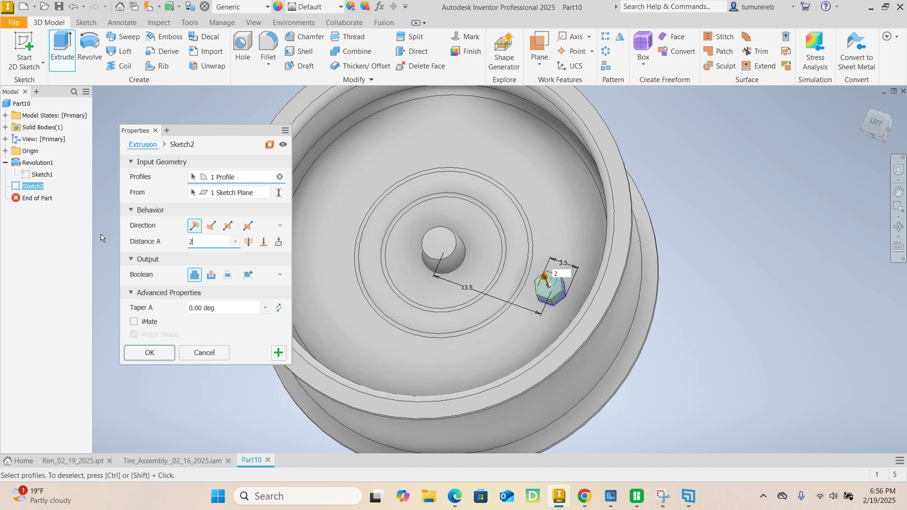
pyautogui.press('Return')
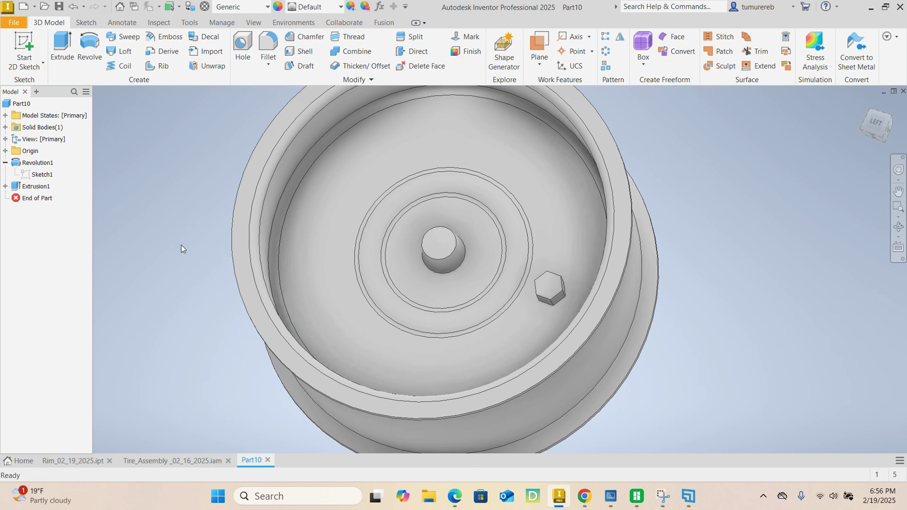
# - Create a circular pattern of the extruded hexagon around the rim's central axis with 8 occurrences over 360 degrees
pyautogui.press('F4')
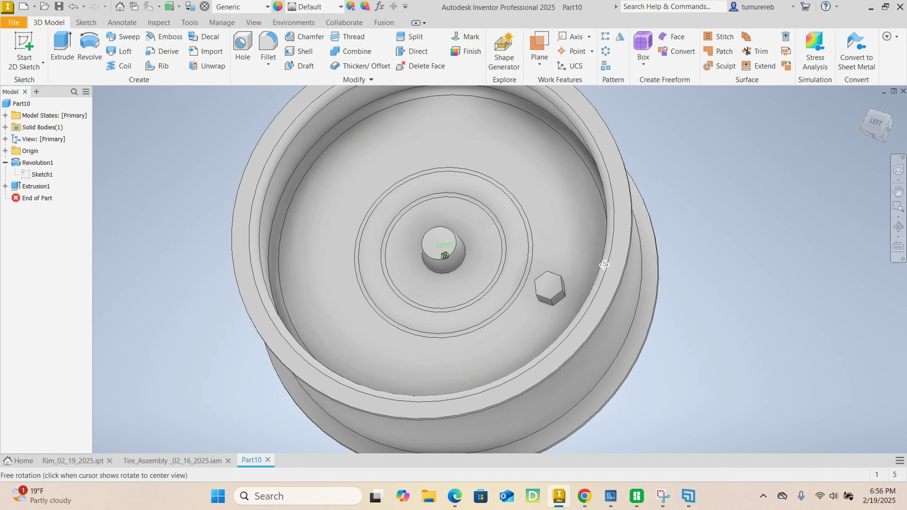
pyautogui.moveTo(604, 265); pyautogui.dragTo(660, 273)
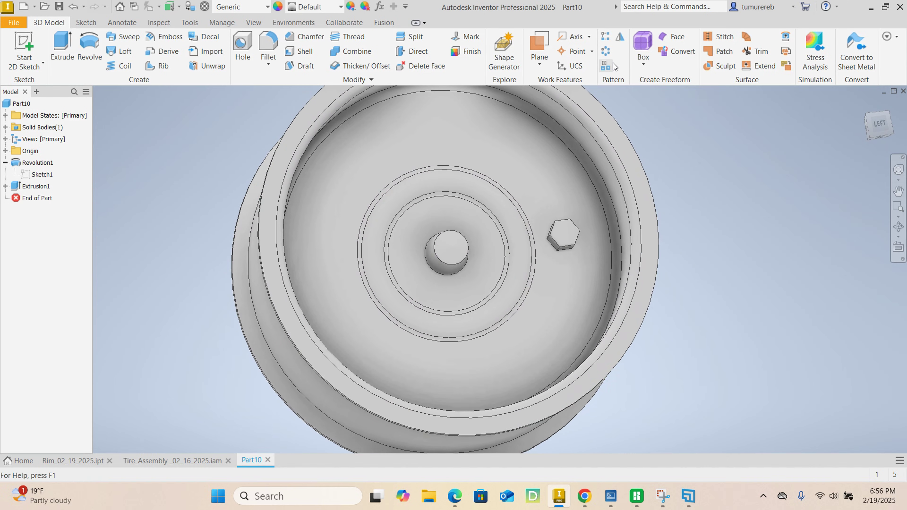
pyautogui.click(609, 53)
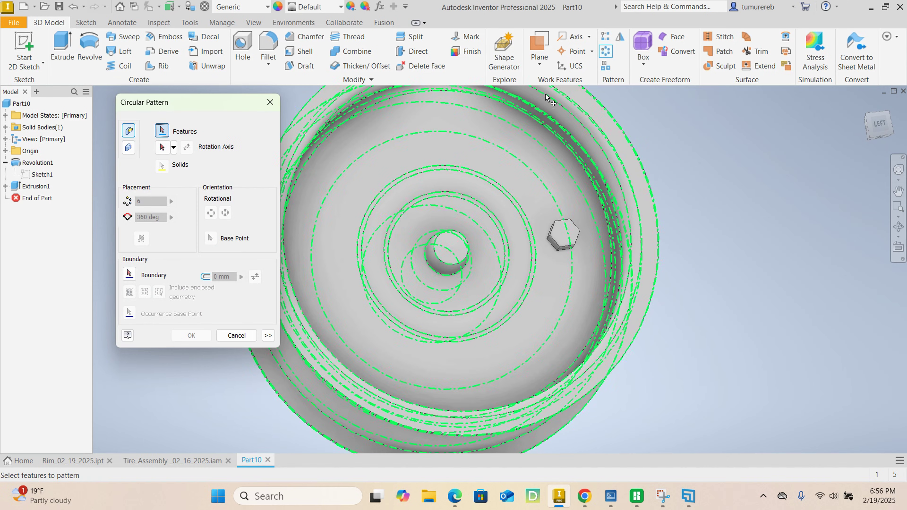
pyautogui.click(567, 243)
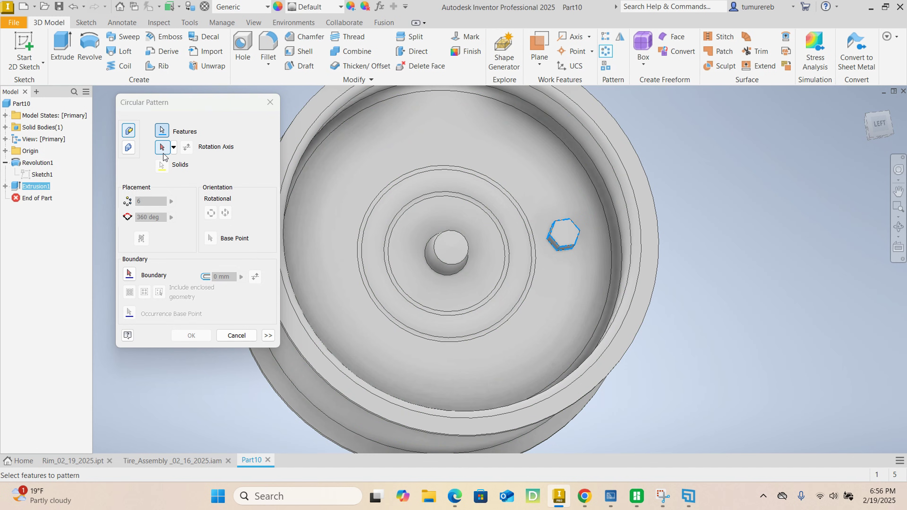
pyautogui.click(162, 153)
pyautogui.scroll(-2, 336, 120)
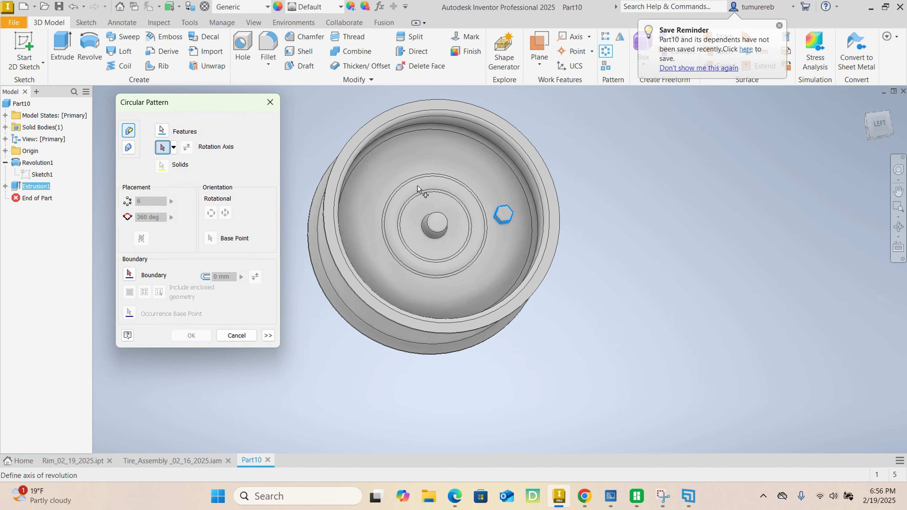
pyautogui.click(360, 128)
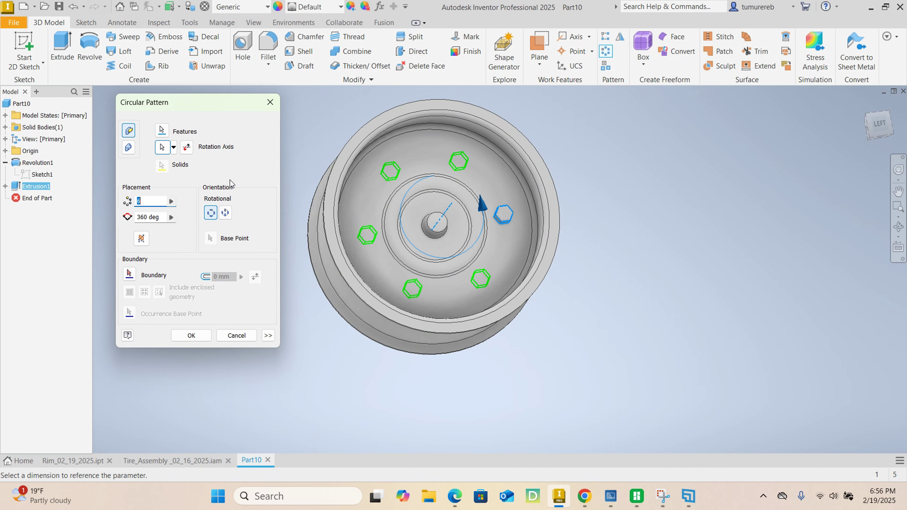
pyautogui.write('8')
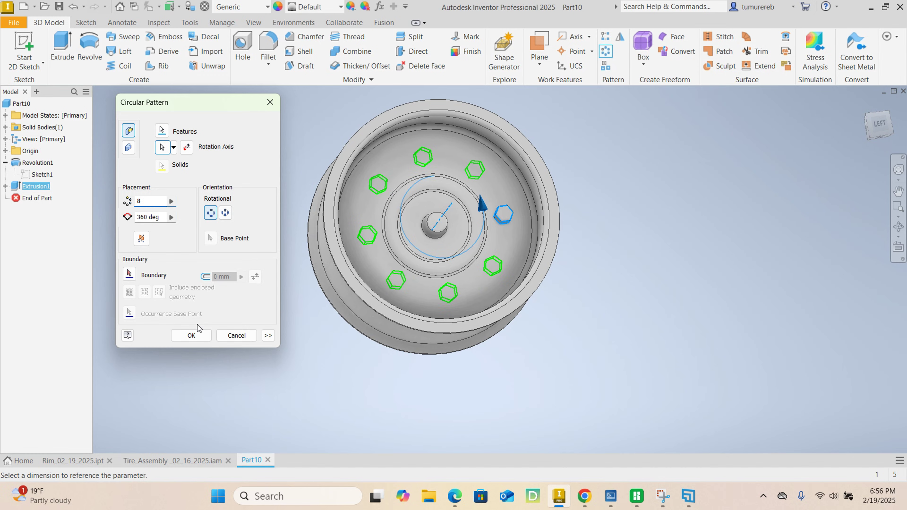
pyautogui.click(191, 335)
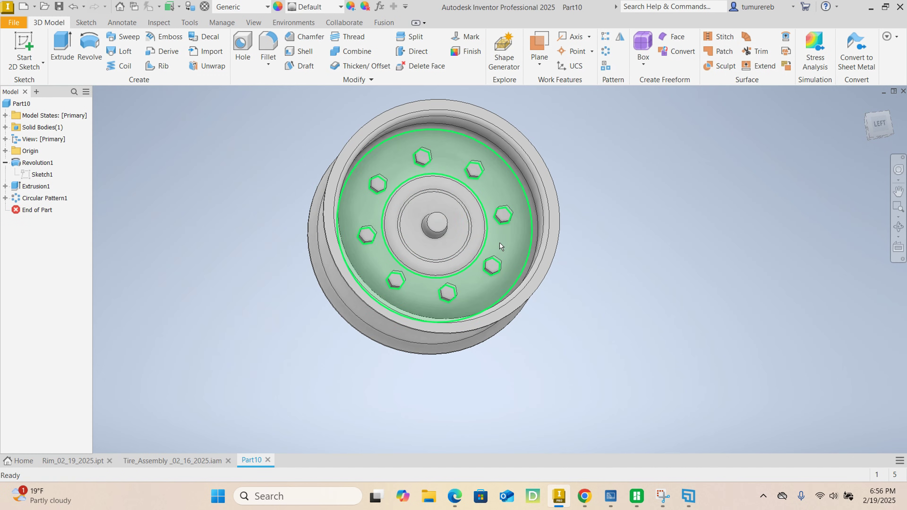
# - Start a sketch on the flat ring-shaped face around the central hub and slice the graphics at the sketch plane
pyautogui.moveTo(579, 251)
pyautogui.keyDown('shift'); pyautogui.mouseDown(button='middle')
pyautogui.moveTo(576, 285)
pyautogui.moveTo(568, 258)
pyautogui.mouseUp(button='middle'); pyautogui.keyUp('shift')
pyautogui.scroll(3, 420, 196)
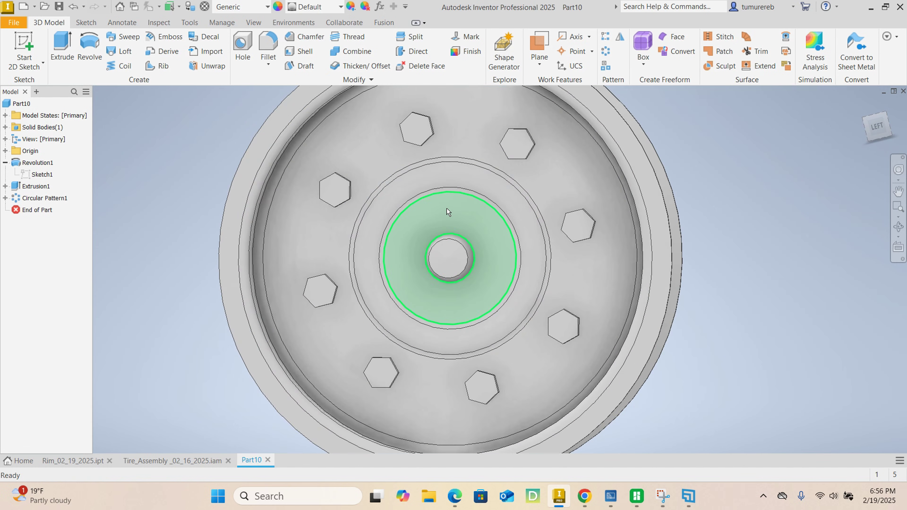
pyautogui.click(447, 214)
pyautogui.click(521, 210)
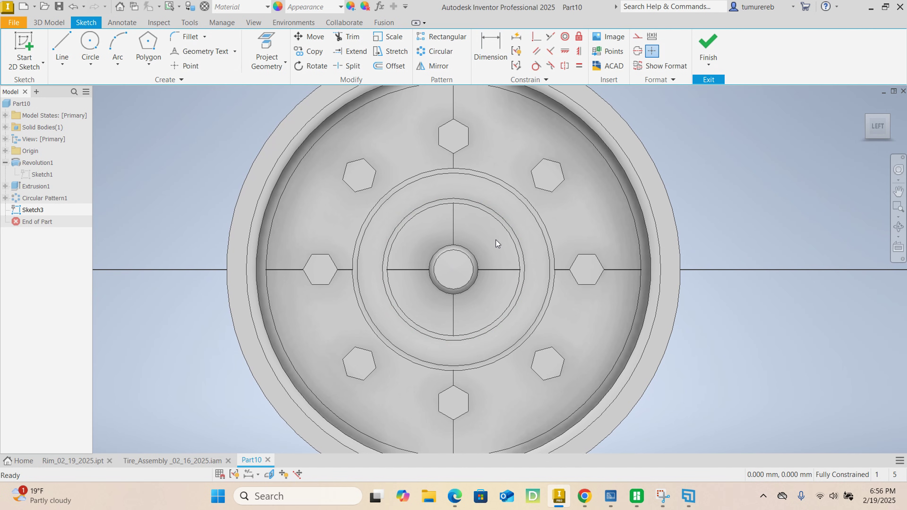
pyautogui.click(271, 474)
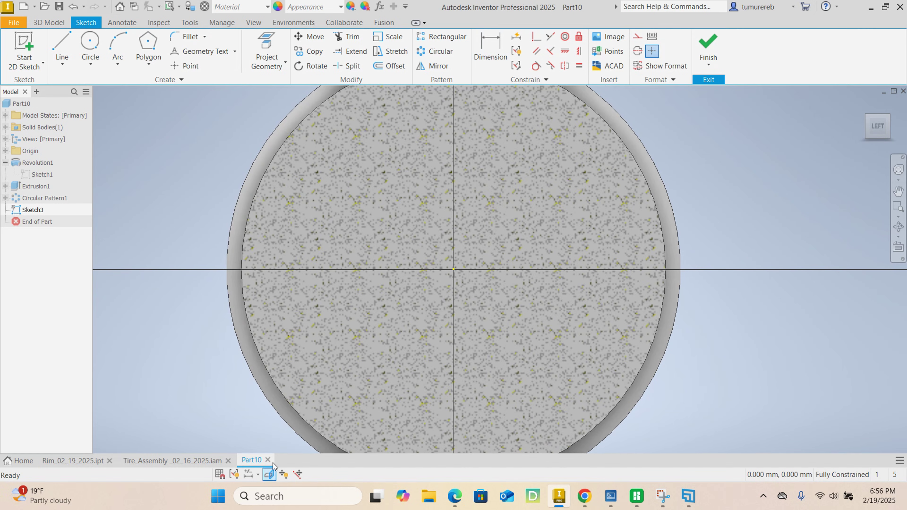
pyautogui.click(148, 45)
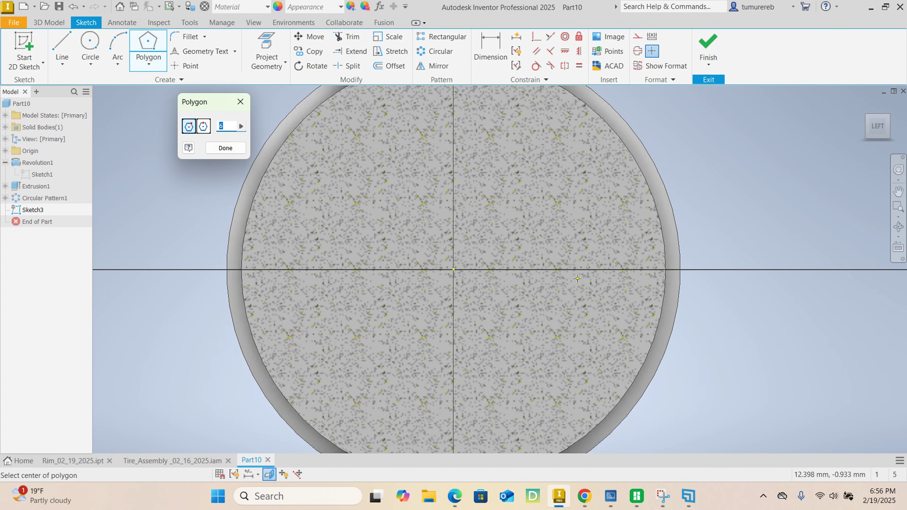
pyautogui.click(586, 269)
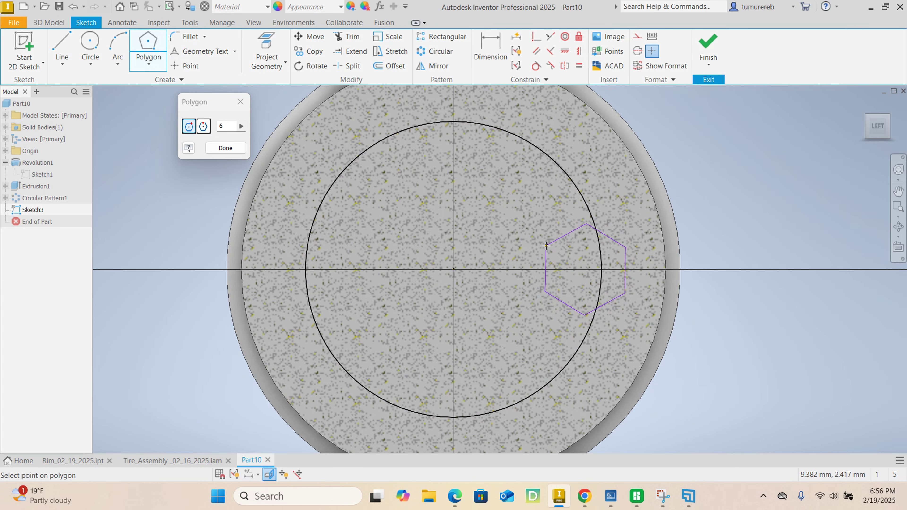
pyautogui.click(547, 245)
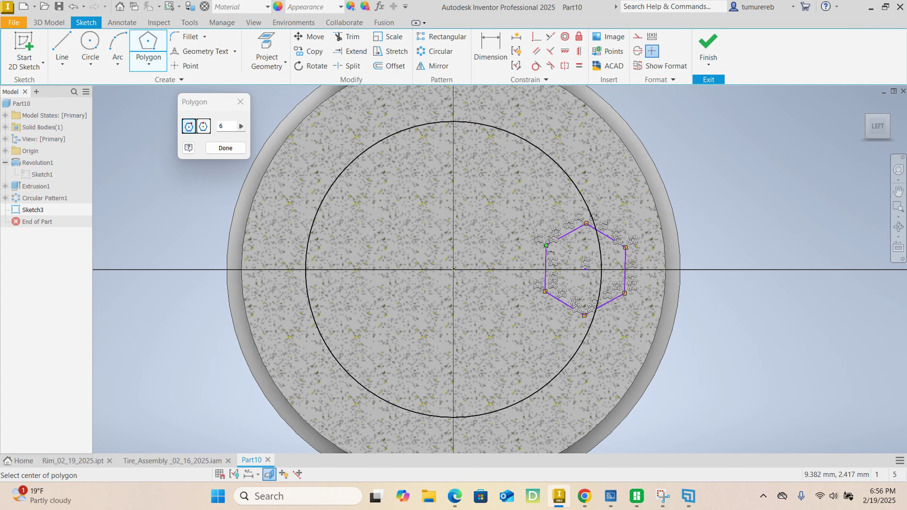
pyautogui.rightClick(561, 211)
pyautogui.click(604, 209)
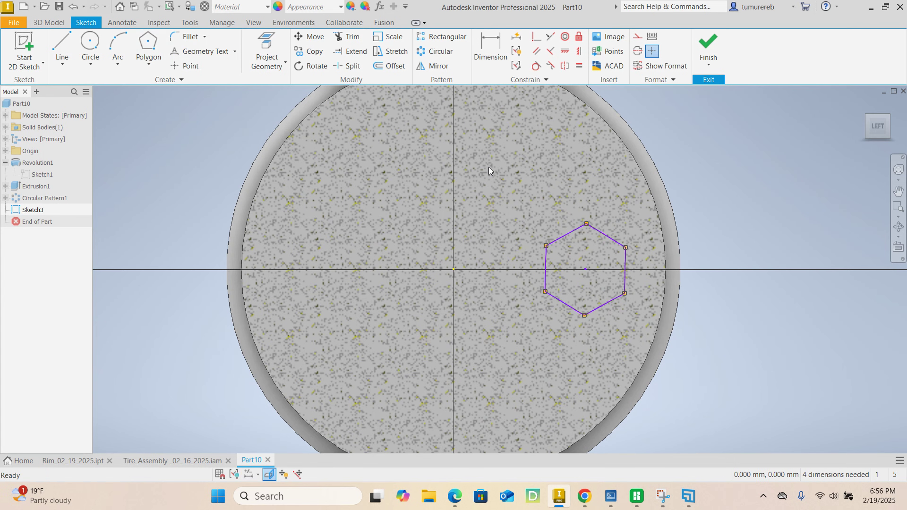
pyautogui.click(477, 48)
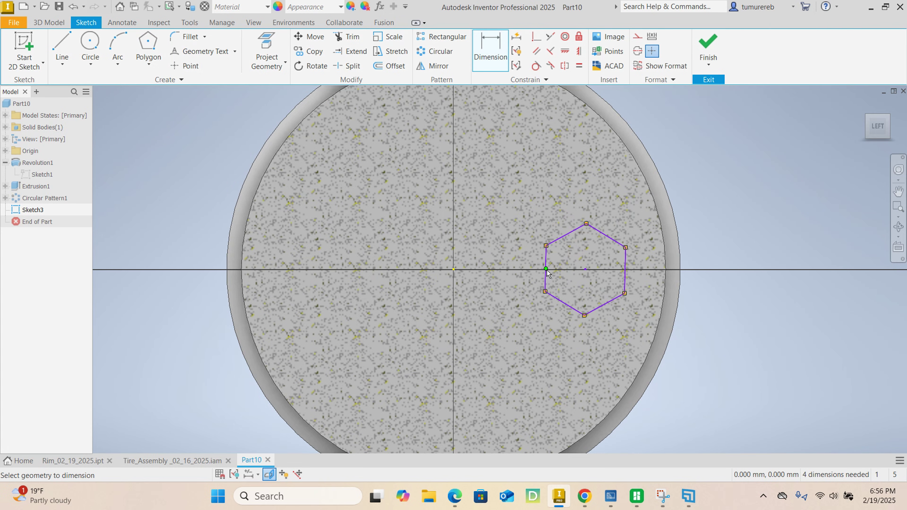
pyautogui.click(78, 10)
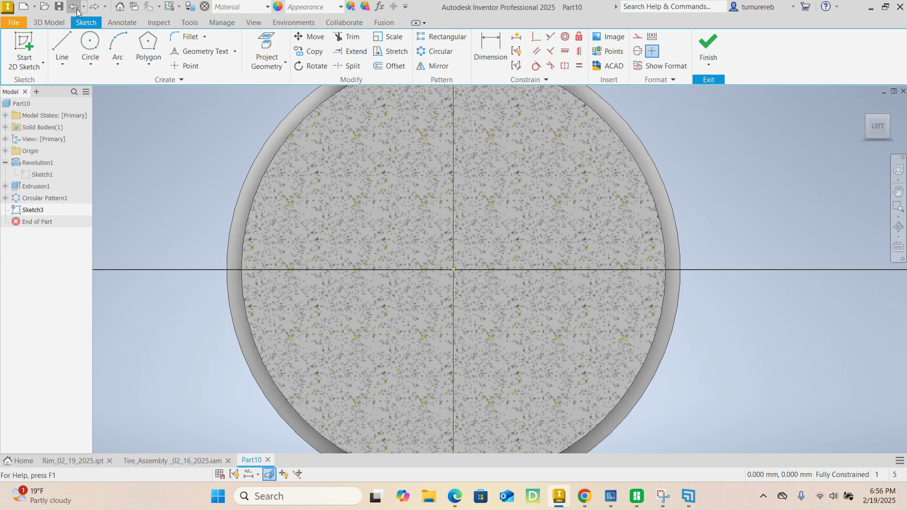
# - Sketch a six-sided inscribed polygon about 6 mm across corners, centred about 12 mm from the origin along the horizontal axis
pyautogui.click(152, 44)
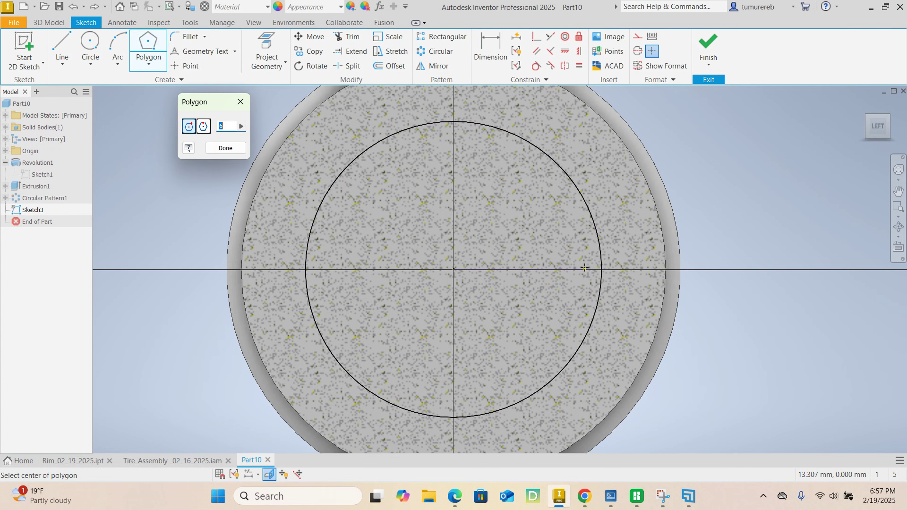
pyautogui.click(572, 270)
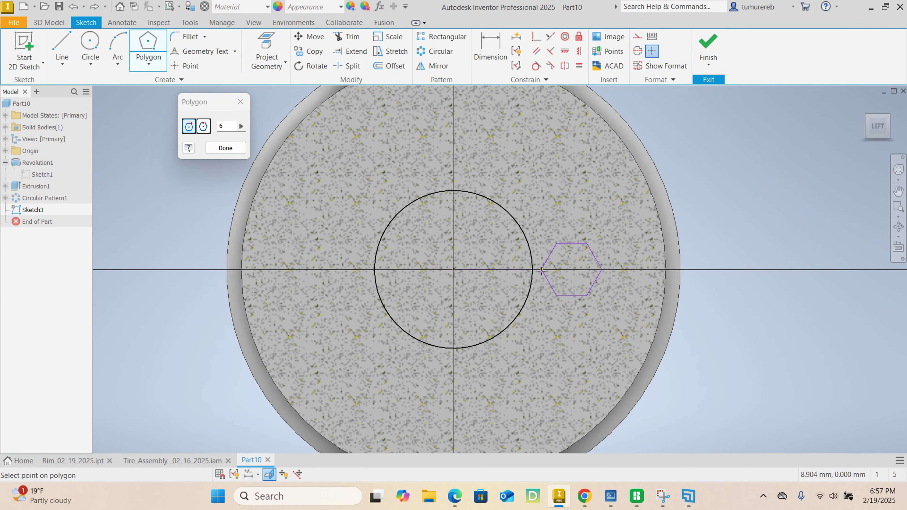
pyautogui.click(543, 270)
pyautogui.rightClick(600, 179)
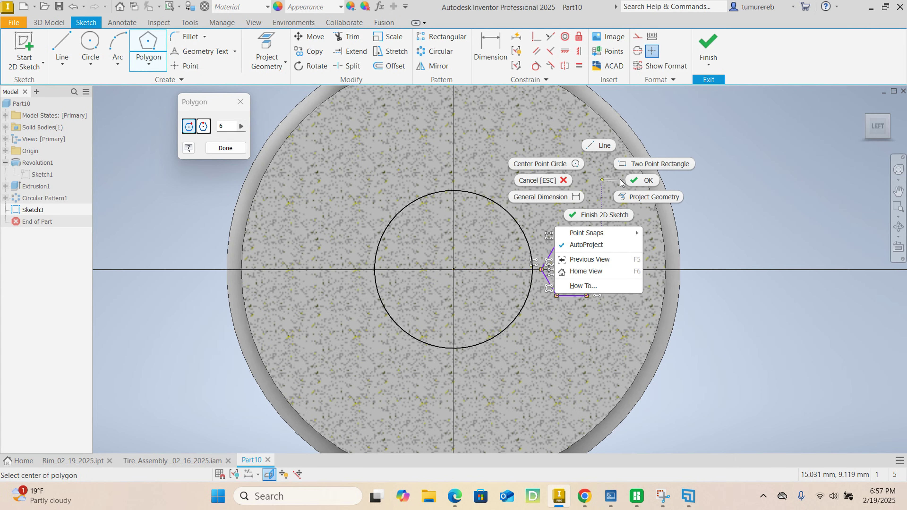
pyautogui.click(638, 179)
pyautogui.scroll(3, 549, 281)
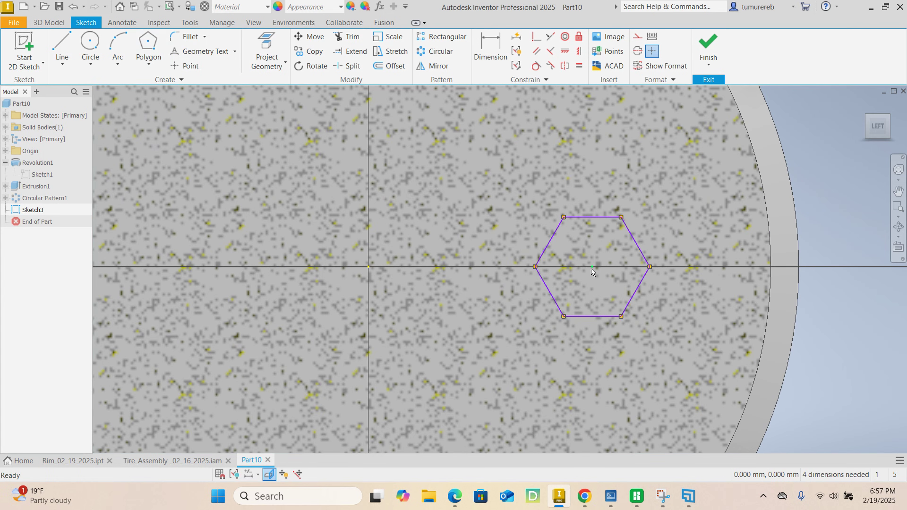
pyautogui.scroll(-2, 592, 272)
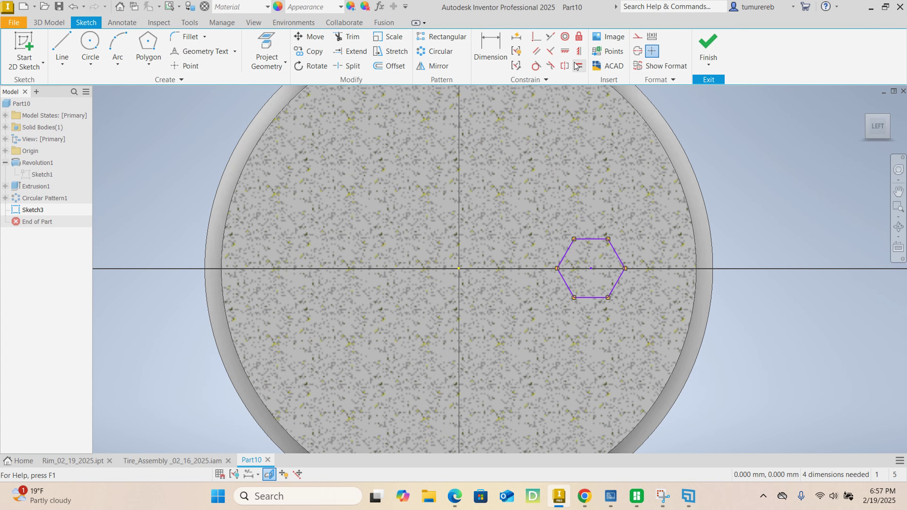
# - Constrain the hexagon's upper edge horizontal and align the hexagon's centre horizontally with the sketch origin
pyautogui.click(565, 51)
pyautogui.click(596, 239)
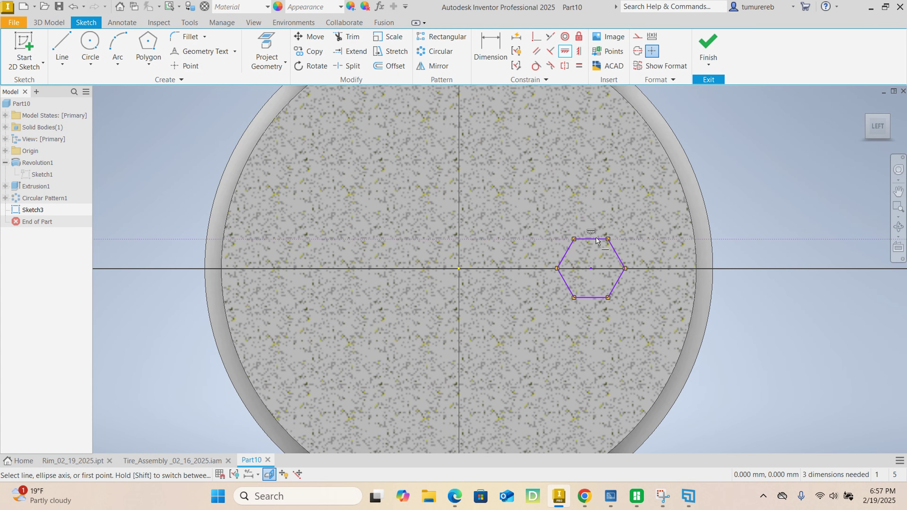
pyautogui.rightClick(544, 210)
pyautogui.click(582, 210)
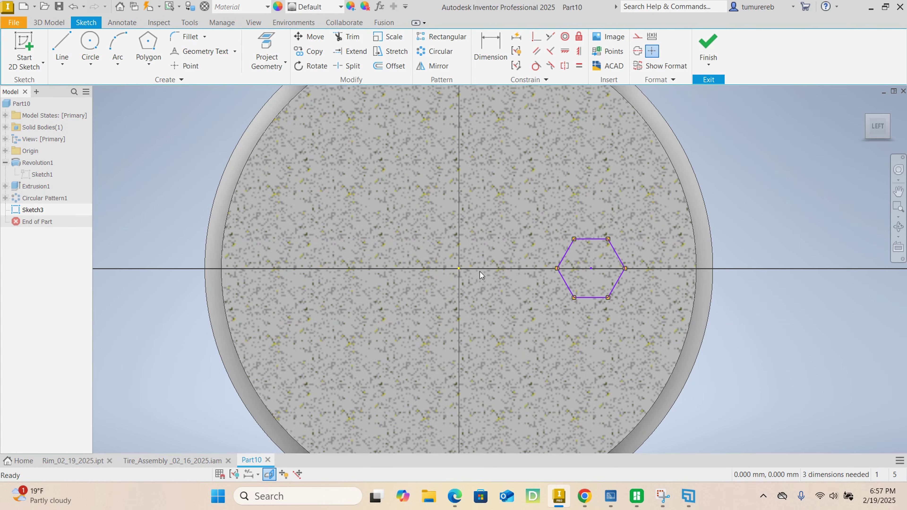
pyautogui.click(566, 51)
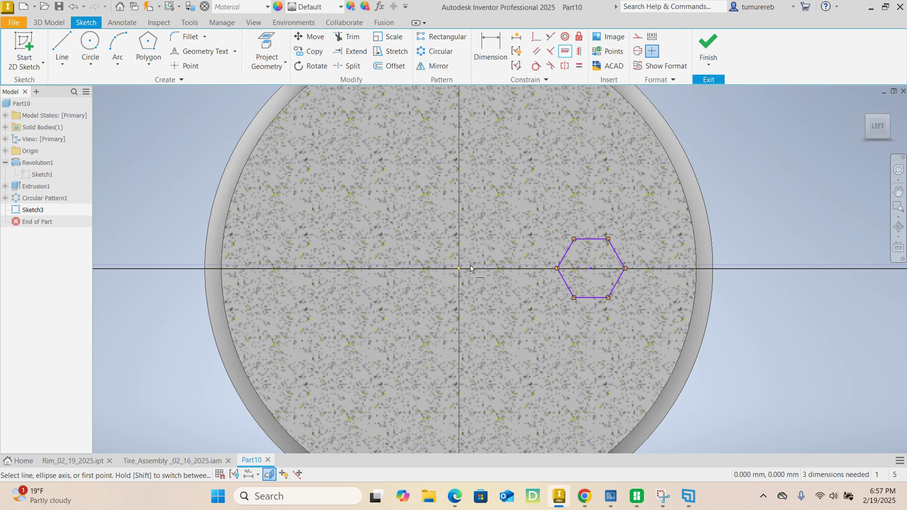
pyautogui.click(463, 270)
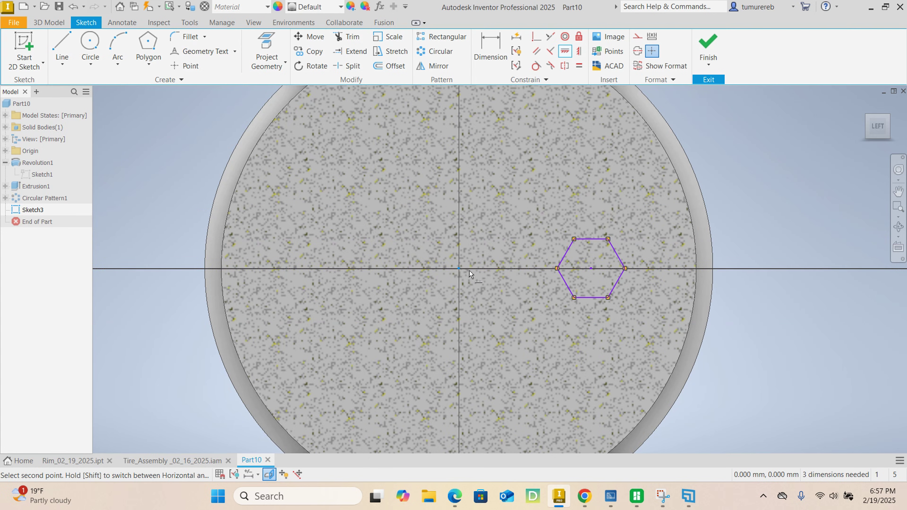
pyautogui.click(593, 269)
pyautogui.rightClick(539, 220)
pyautogui.click(581, 214)
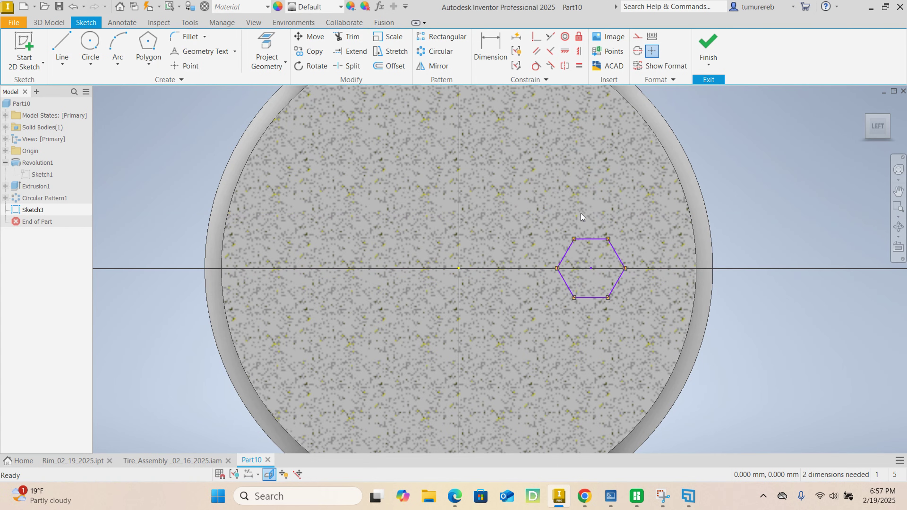
# - Dimension the hexagon's corner-to-corner width as 2 mm
pyautogui.click(491, 50)
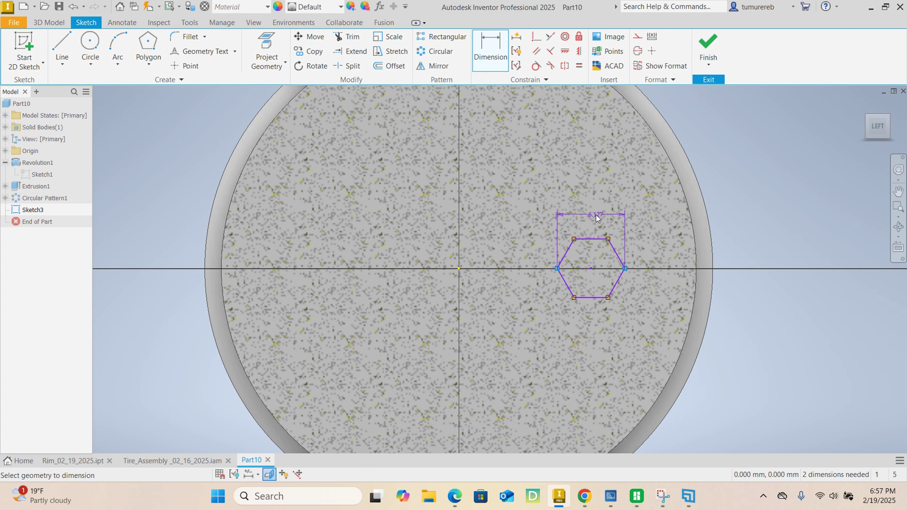
pyautogui.click(597, 219)
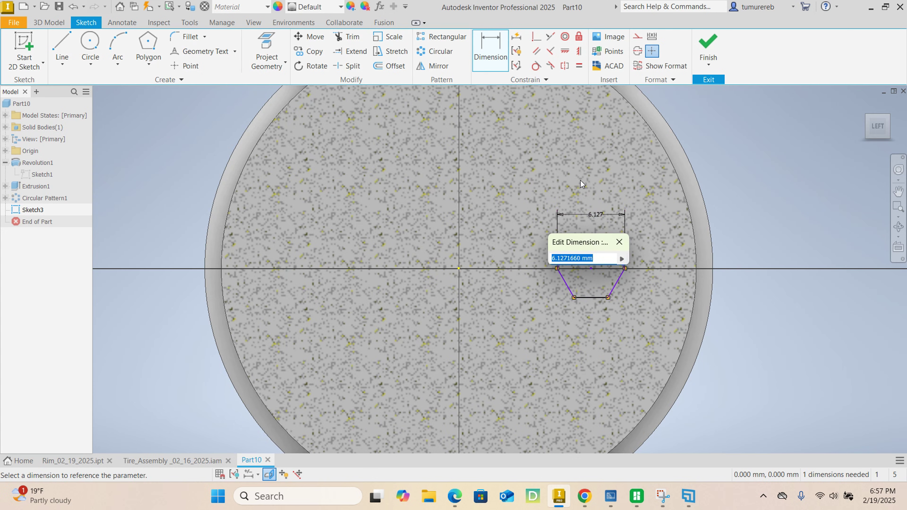
pyautogui.press('Return')
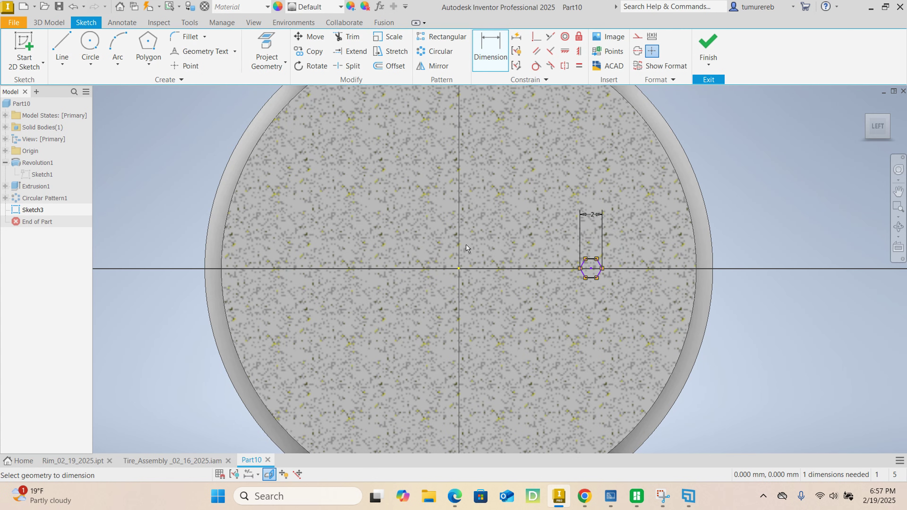
# - Dimension the hexagon's centre 4 mm horizontally from the sketch origin
pyautogui.click(459, 268)
pyautogui.scroll(-3, 509, 306)
pyautogui.click(508, 321)
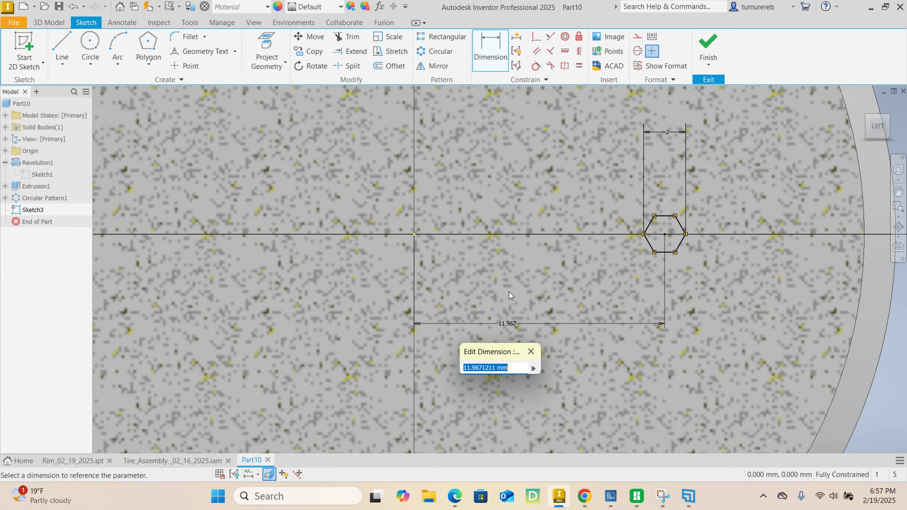
pyautogui.write('4')
pyautogui.press('Return')
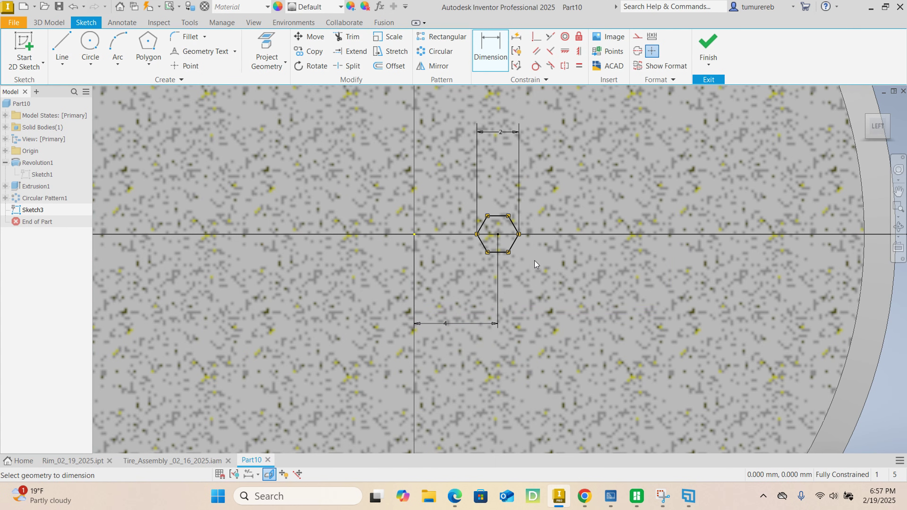
# - Finish the sketch and extrude the small hexagon 1.5 mm outward from the ring face around the hub, joined to the body
pyautogui.click(708, 50)
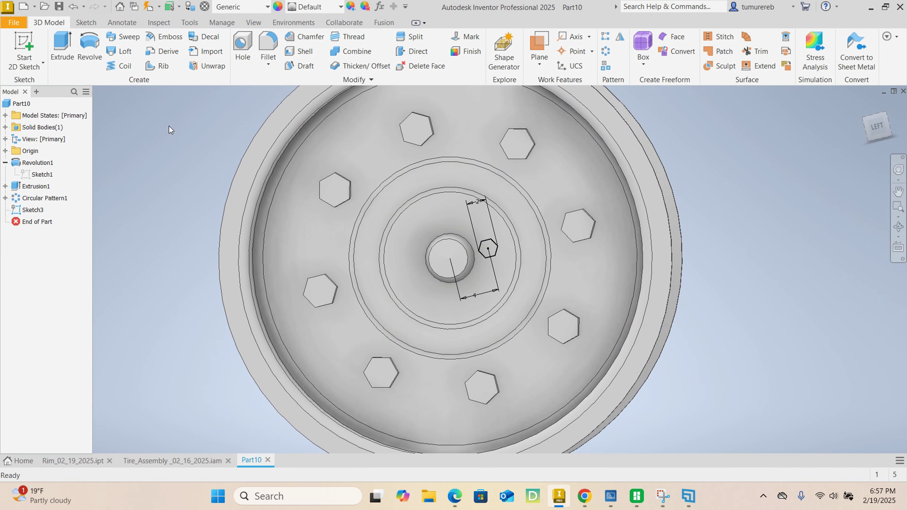
pyautogui.click(62, 49)
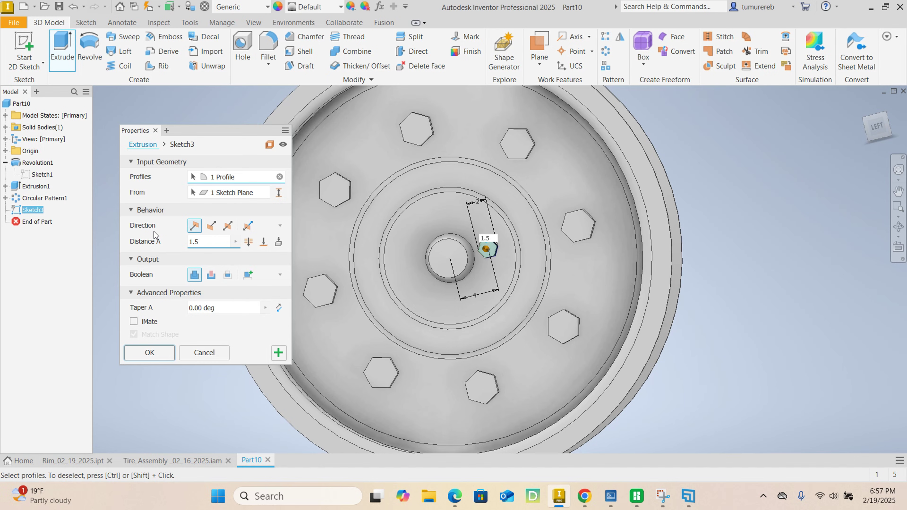
pyautogui.press('Return')
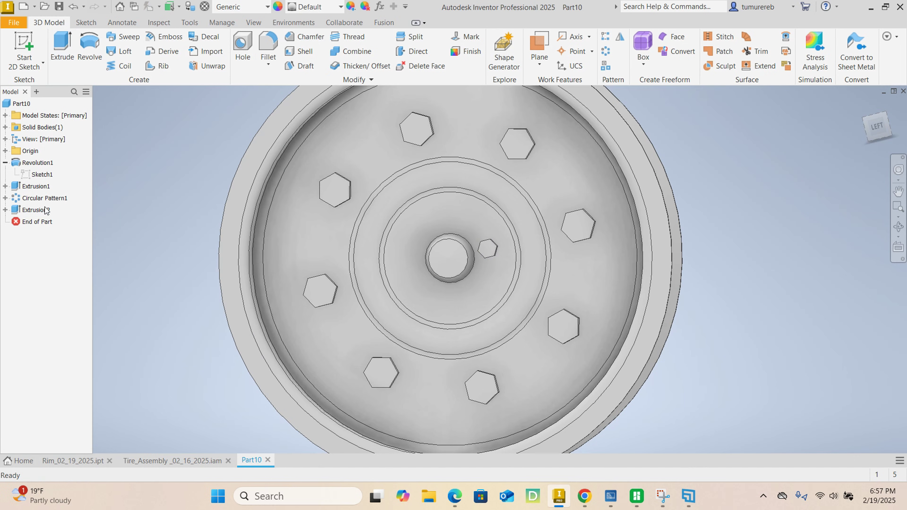
# - Create a circular pattern of the small extruded hexagon around the rim's central axis with 5 occurrences over 360 degrees
pyautogui.click(606, 52)
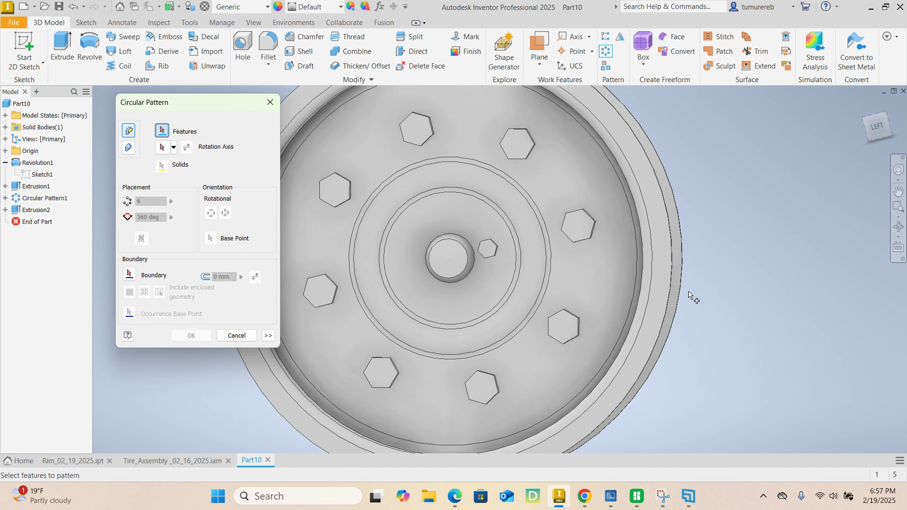
pyautogui.click(492, 250)
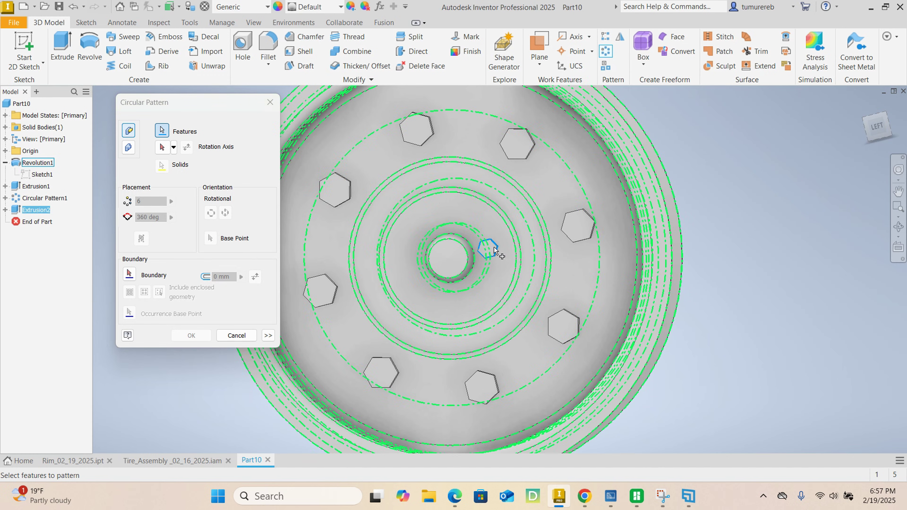
pyautogui.click(162, 148)
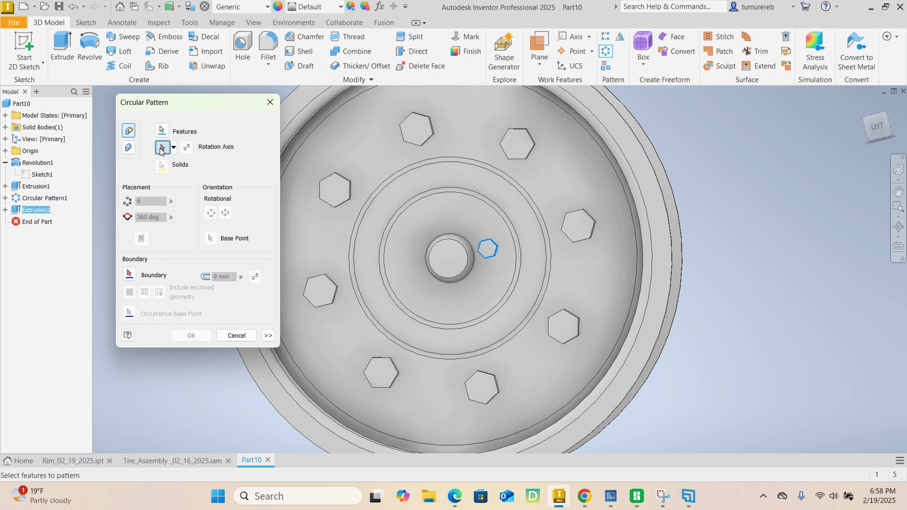
pyautogui.click(608, 166)
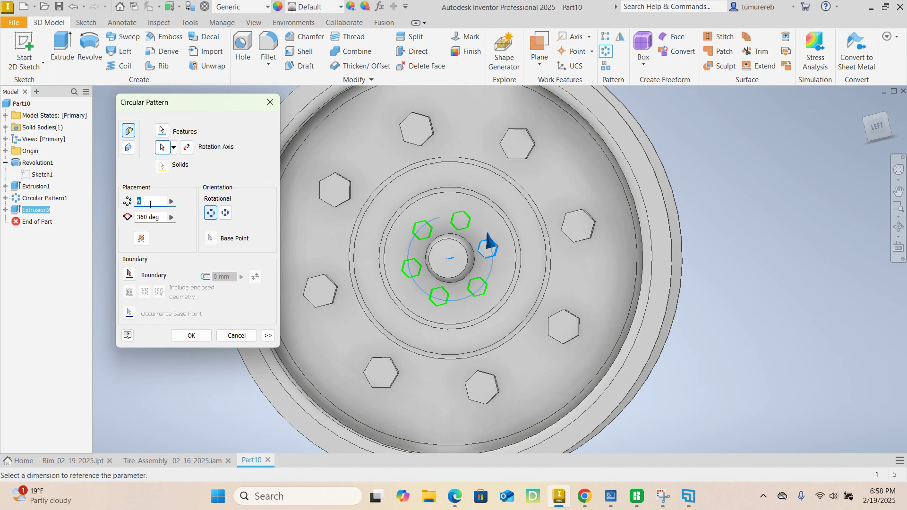
pyautogui.write('5')
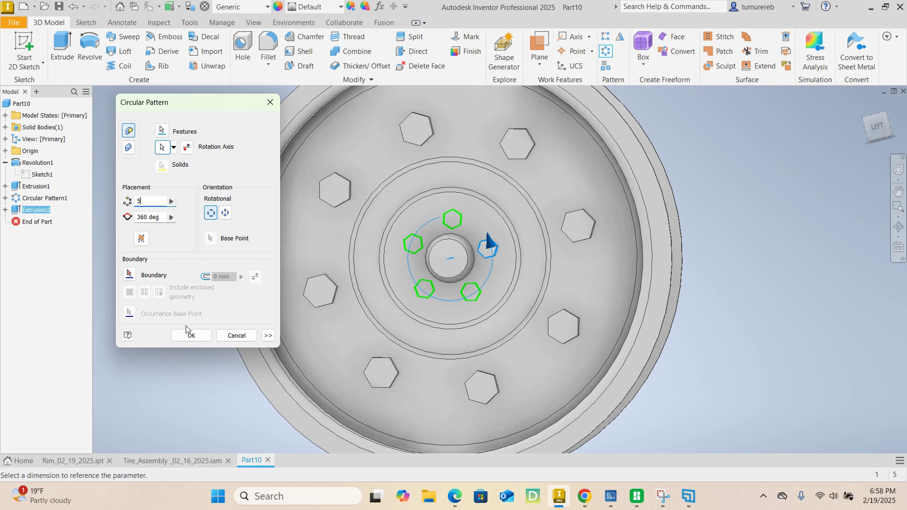
pyautogui.click(188, 333)
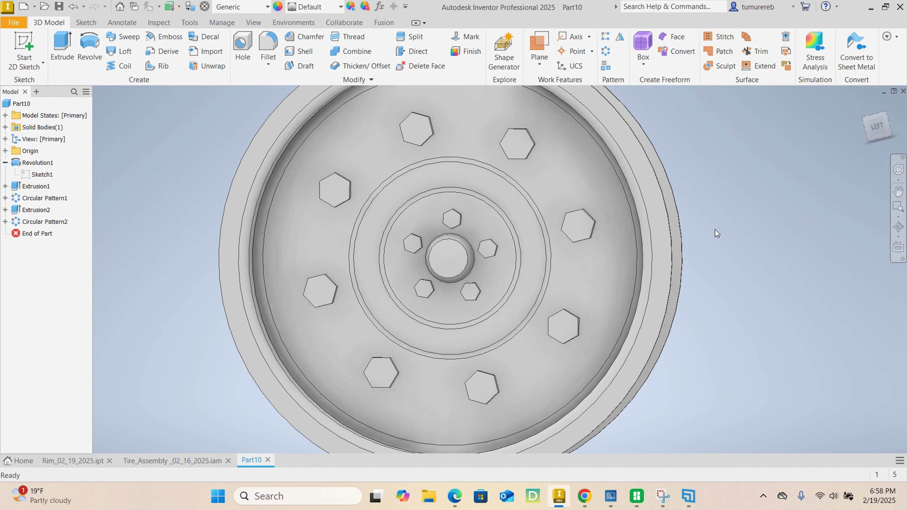
# - Select the whole rim and assign it the Stainless Steel material from the Inventor Material Library
pyautogui.moveTo(715, 230)
pyautogui.keyDown('shift'); pyautogui.mouseDown(button='middle')
pyautogui.moveTo(495, 267)
pyautogui.moveTo(781, 336)
pyautogui.mouseUp(button='middle'); pyautogui.keyUp('shift')
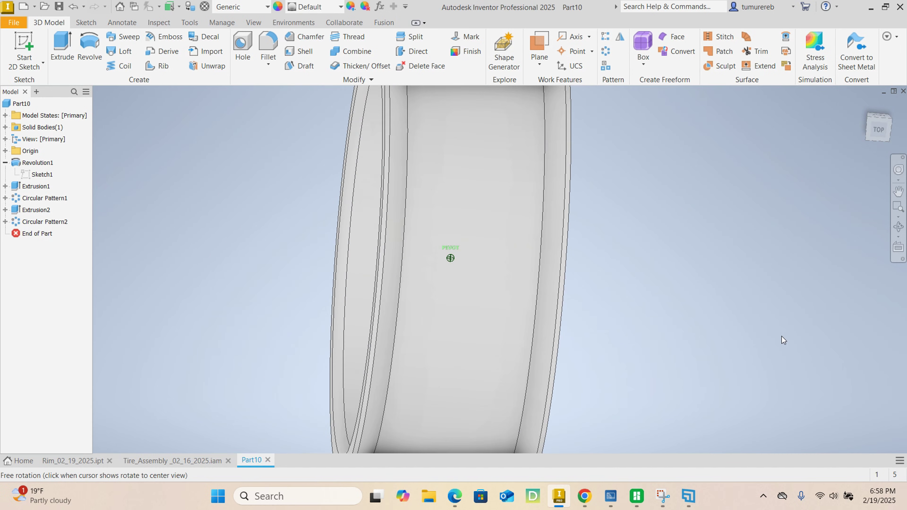
pyautogui.scroll(-5, 782, 336)
pyautogui.keyDown('shift'); pyautogui.moveTo(662, 316); pyautogui.dragTo(777, 355, button='middle'); pyautogui.keyUp('shift')
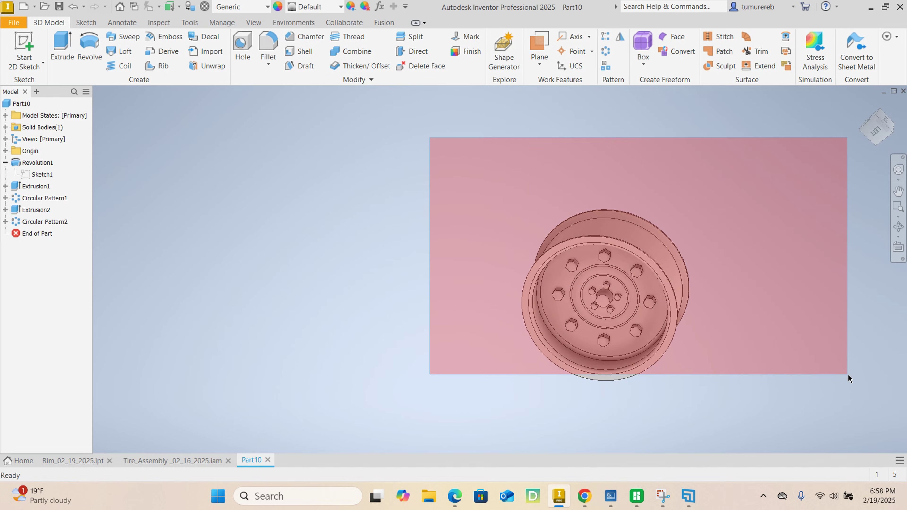
pyautogui.moveTo(848, 375); pyautogui.dragTo(824, 418)
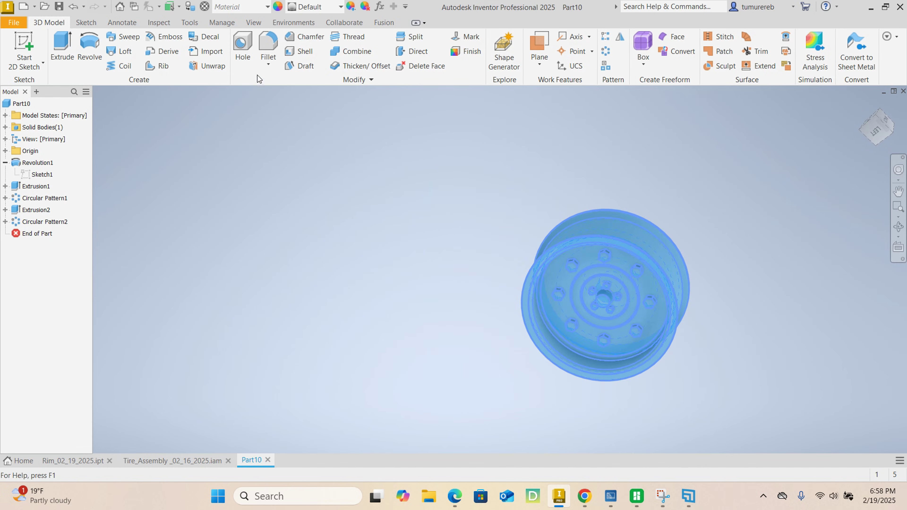
pyautogui.click(205, 7)
pyautogui.scroll(-8, 266, 283)
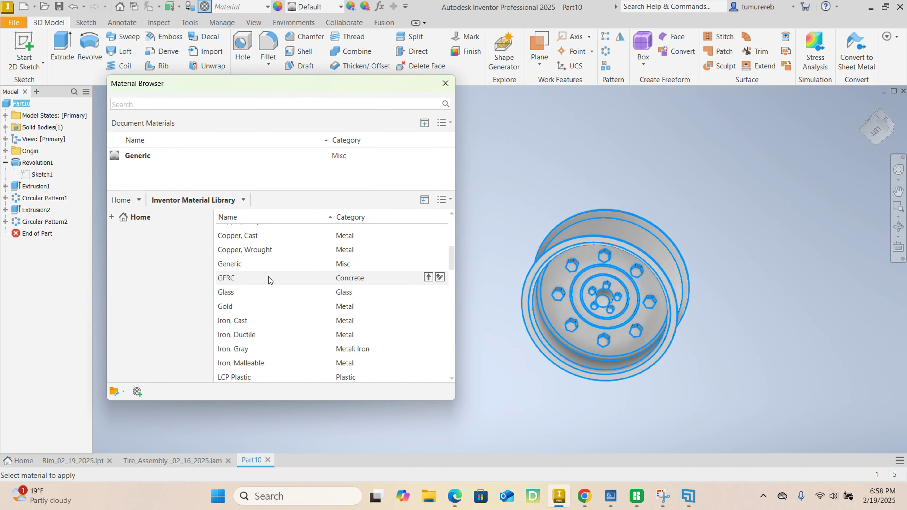
pyautogui.scroll(-7, 265, 286)
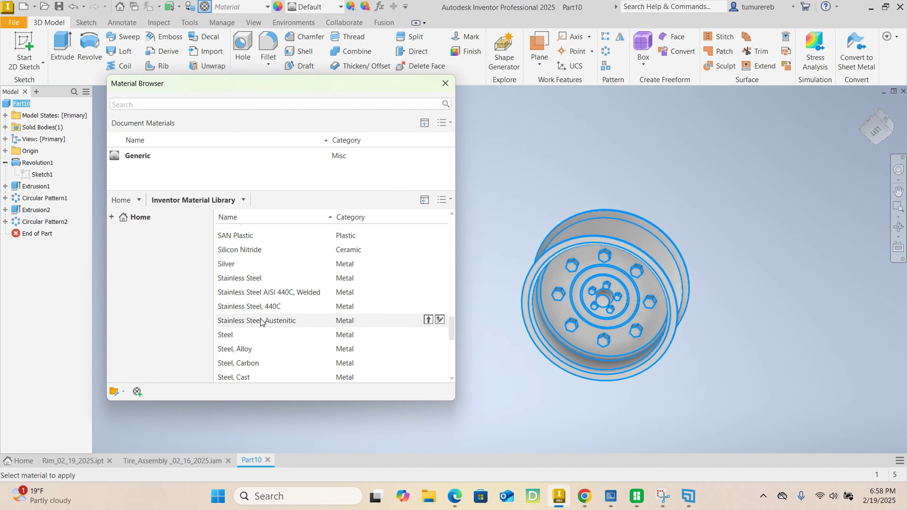
pyautogui.scroll(-3, 249, 343)
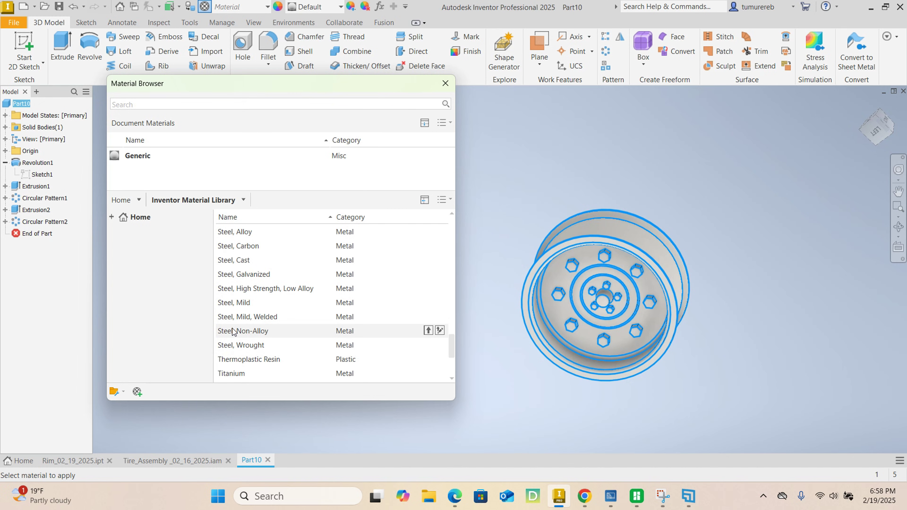
pyautogui.scroll(1, 233, 332)
pyautogui.scroll(1, 233, 328)
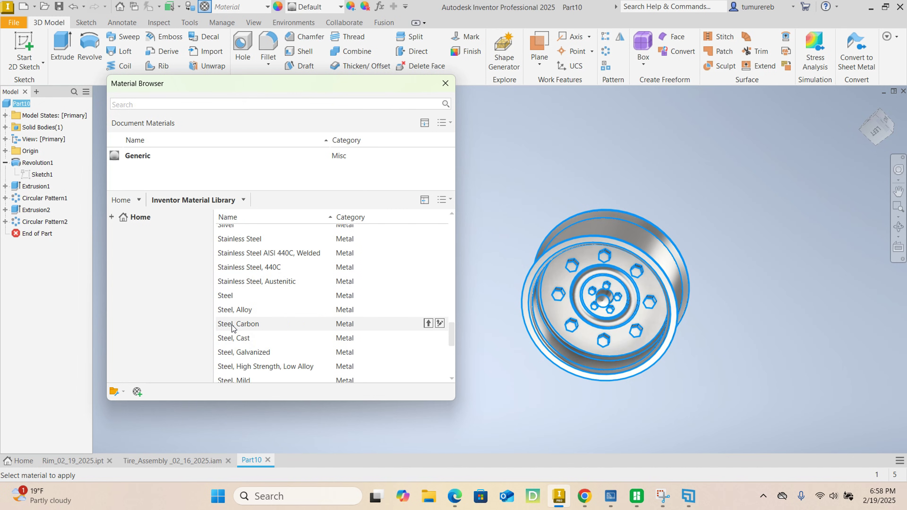
pyautogui.click(238, 243)
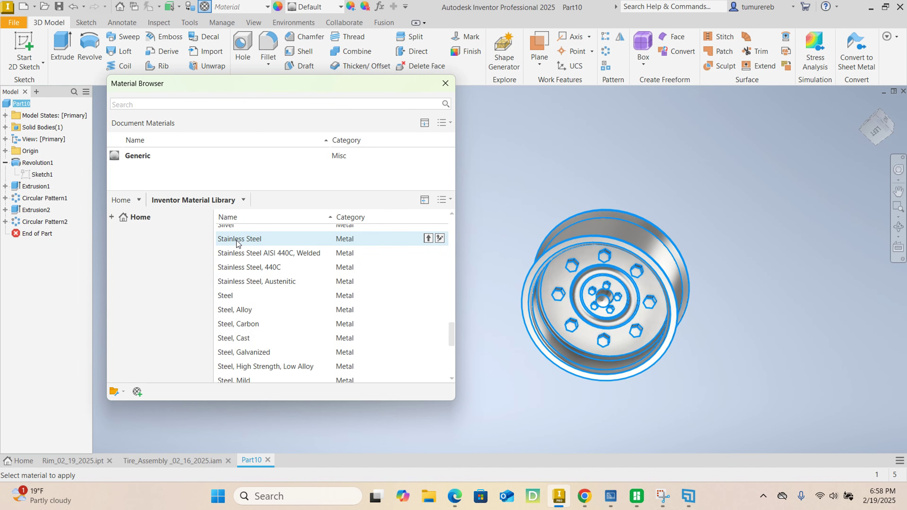
pyautogui.click(427, 239)
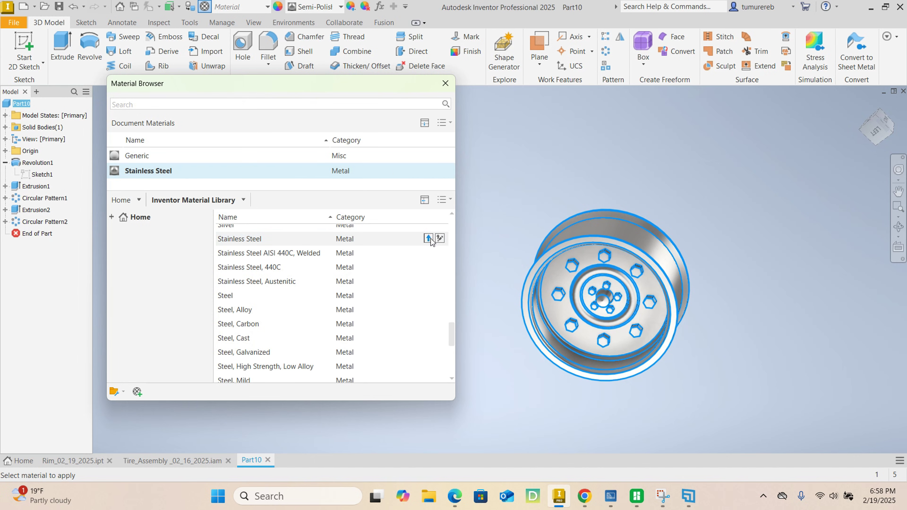
pyautogui.click(445, 83)
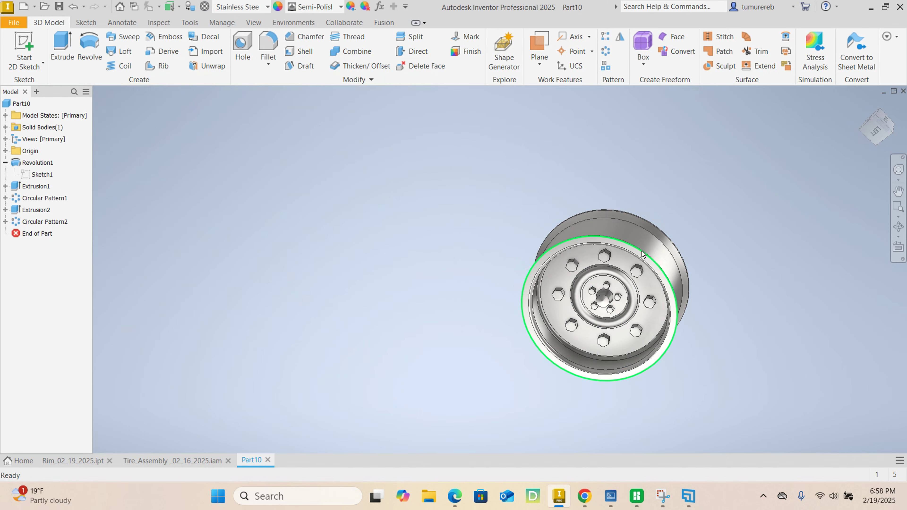
pyautogui.moveTo(688, 250)
pyautogui.keyDown('shift'); pyautogui.mouseDown(button='middle')
pyautogui.moveTo(678, 289)
pyautogui.moveTo(462, 259)
pyautogui.moveTo(699, 219)
pyautogui.moveTo(516, 227)
pyautogui.moveTo(636, 279)
pyautogui.moveTo(595, 396)
pyautogui.moveTo(779, 375)
pyautogui.moveTo(762, 384)
pyautogui.mouseUp(button='middle'); pyautogui.keyUp('shift')
pyautogui.moveTo(655, 270); pyautogui.dragTo(617, 300, button='middle')
pyautogui.scroll(5, 532, 262)
pyautogui.scroll(-5, 532, 258)
pyautogui.keyDown('shift'); pyautogui.moveTo(505, 276); pyautogui.dragTo(536, 233, button='middle'); pyautogui.keyUp('shift')
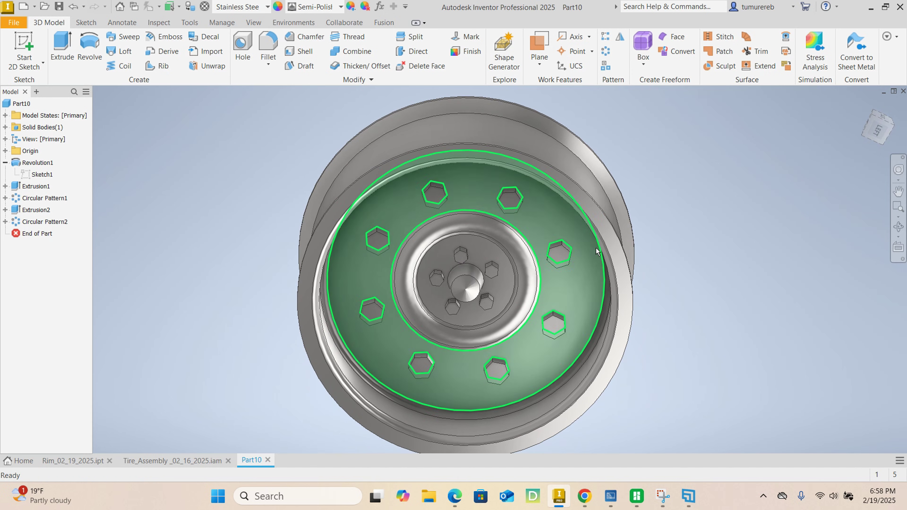
# - Examine the finished wheel in Tire_Assembly _02_16_2025, and view the bolted face of the new rim in Part10
pyautogui.click(178, 460)
pyautogui.moveTo(688, 382)
pyautogui.keyDown('shift'); pyautogui.mouseDown(button='middle')
pyautogui.moveTo(608, 270)
pyautogui.moveTo(444, 336)
pyautogui.mouseUp(button='middle'); pyautogui.keyUp('shift')
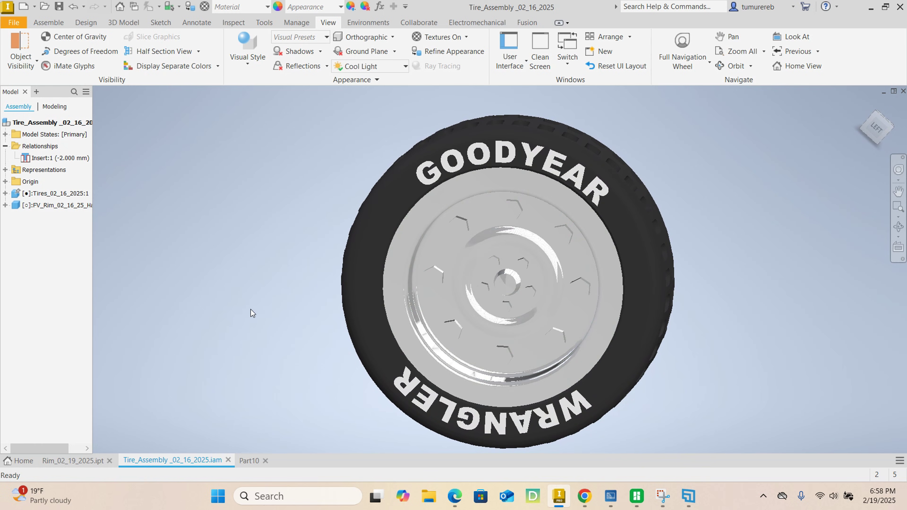
pyautogui.click(253, 461)
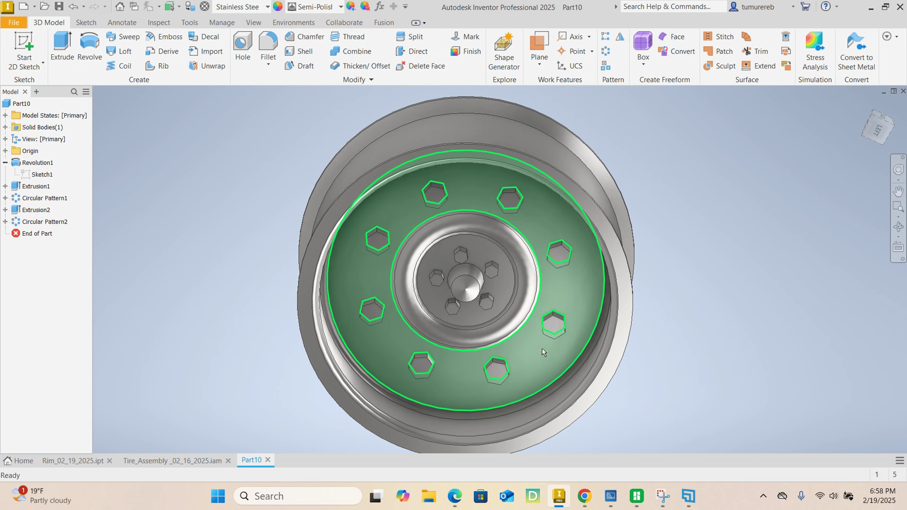
pyautogui.keyDown('shift'); pyautogui.moveTo(636, 387); pyautogui.dragTo(429, 272, button='middle'); pyautogui.keyUp('shift')
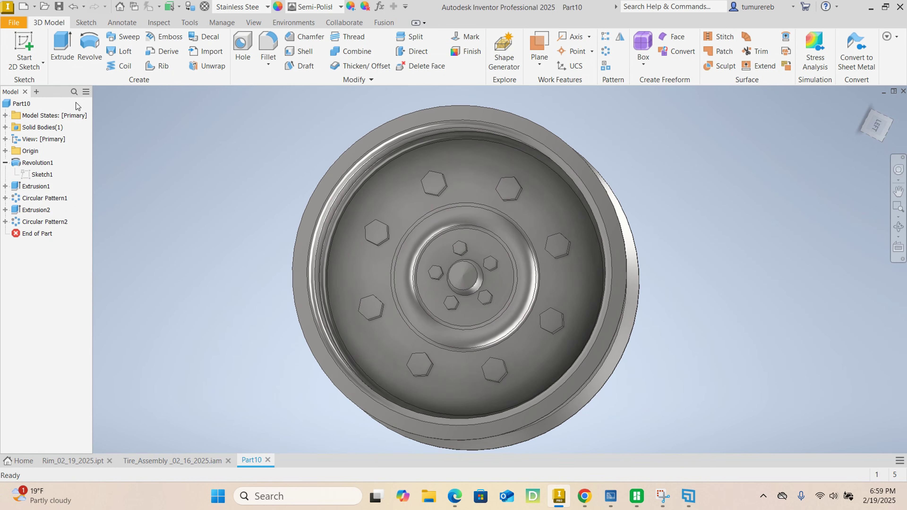
# - Create a new assembly file from the metric Standard (mm).iam template
pyautogui.click(19, 22)
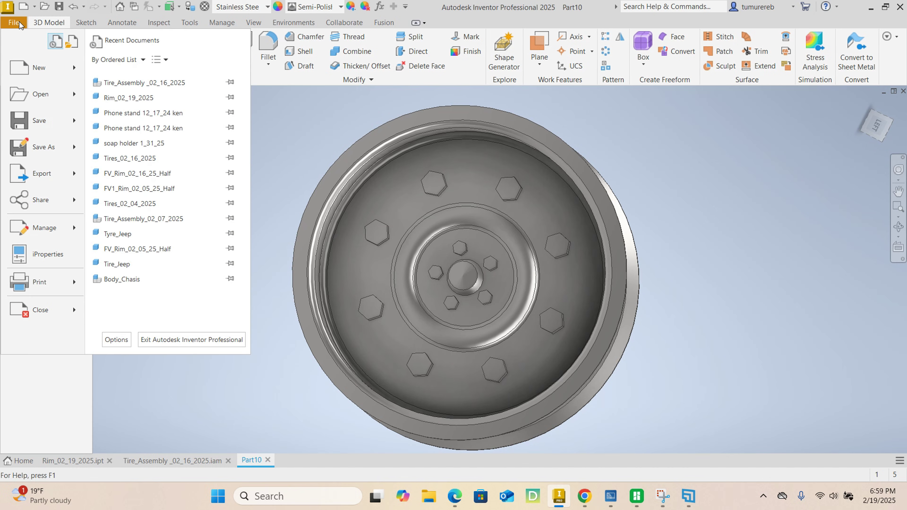
pyautogui.click(27, 68)
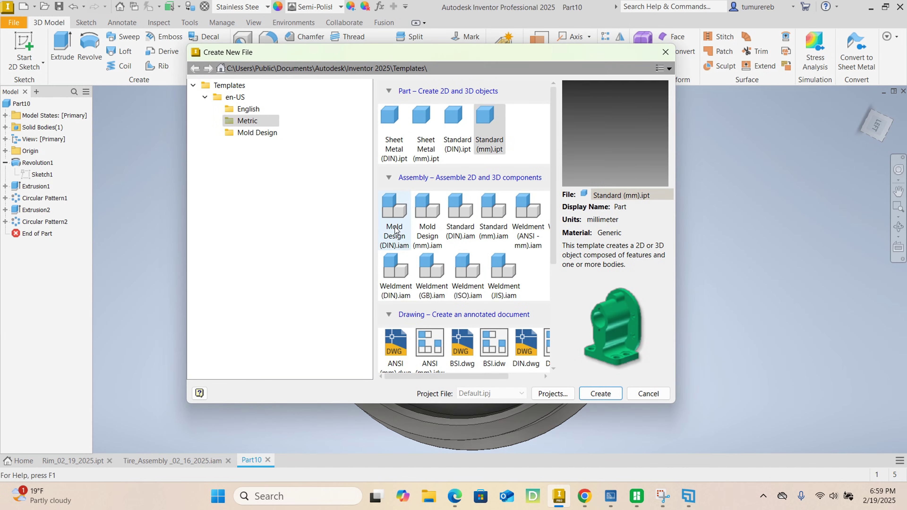
pyautogui.click(493, 152)
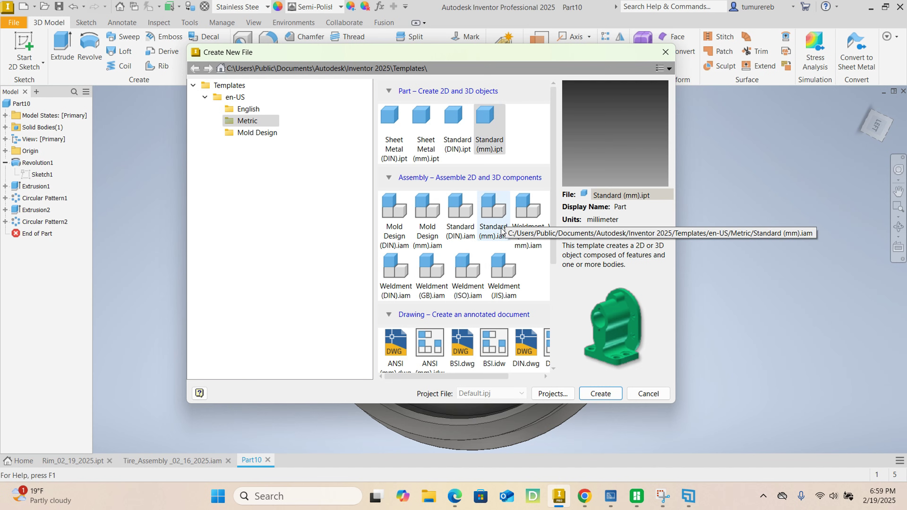
pyautogui.click(493, 235)
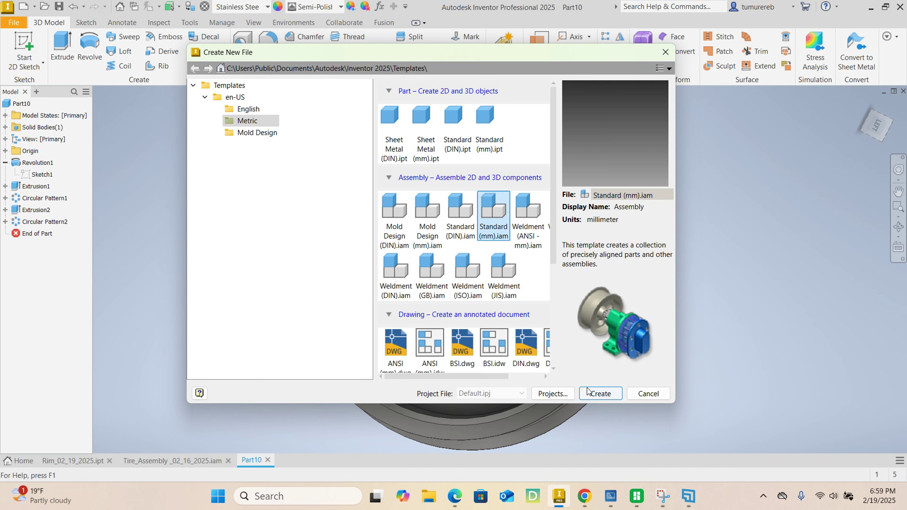
pyautogui.click(594, 394)
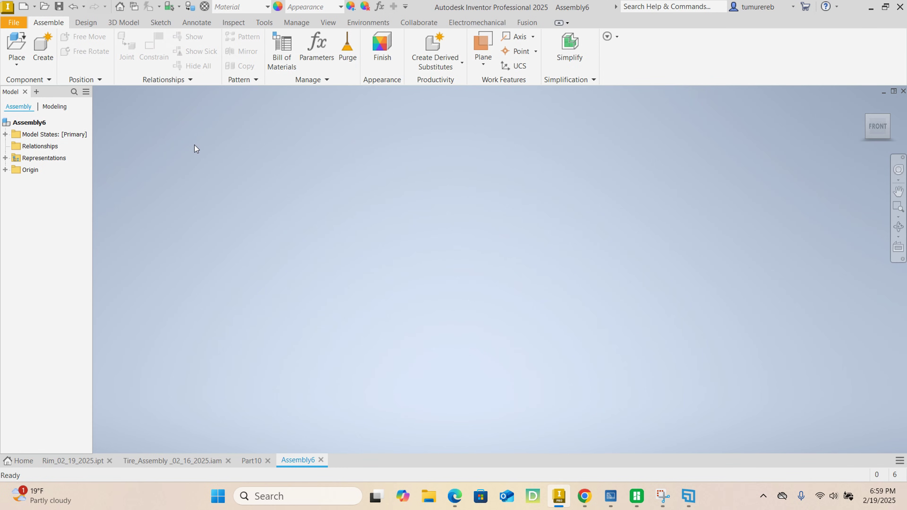
# - Place the tire part Tires_02_16_2025 from the STEAMA folder into the new assembly
pyautogui.click(11, 46)
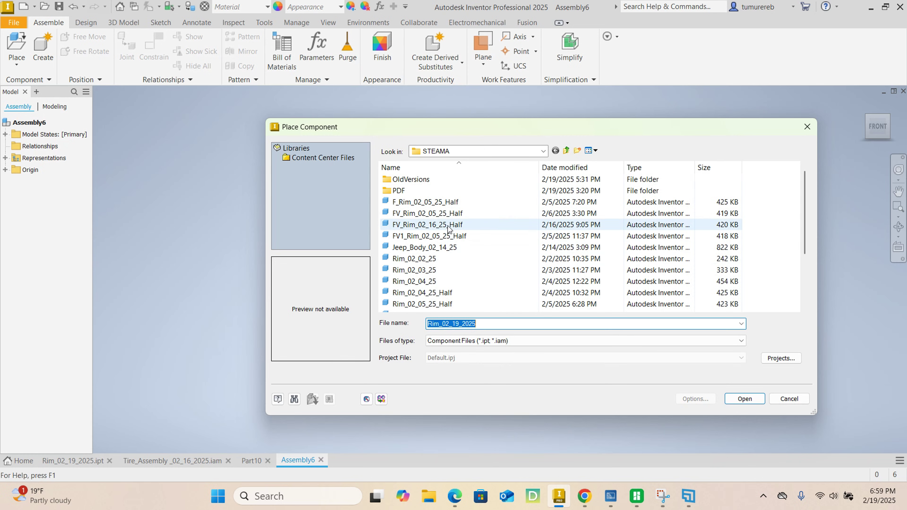
pyautogui.scroll(-3, 422, 283)
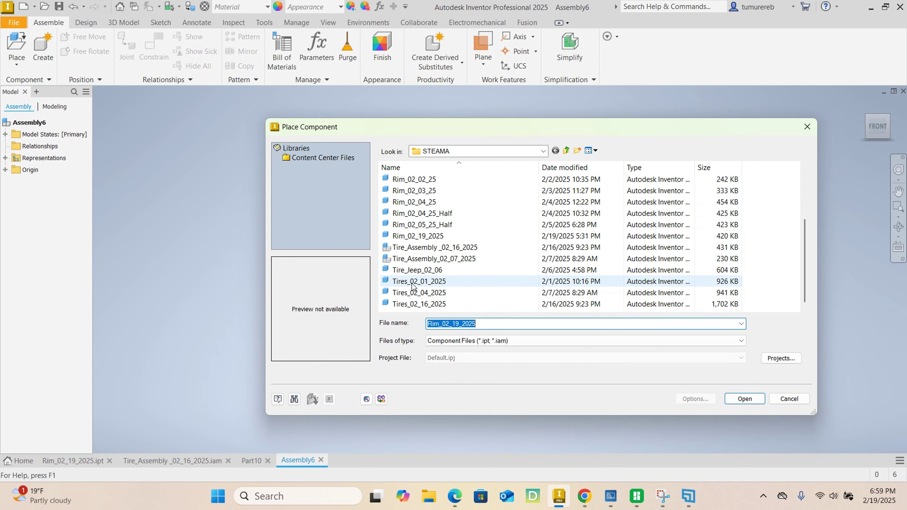
pyautogui.click(418, 235)
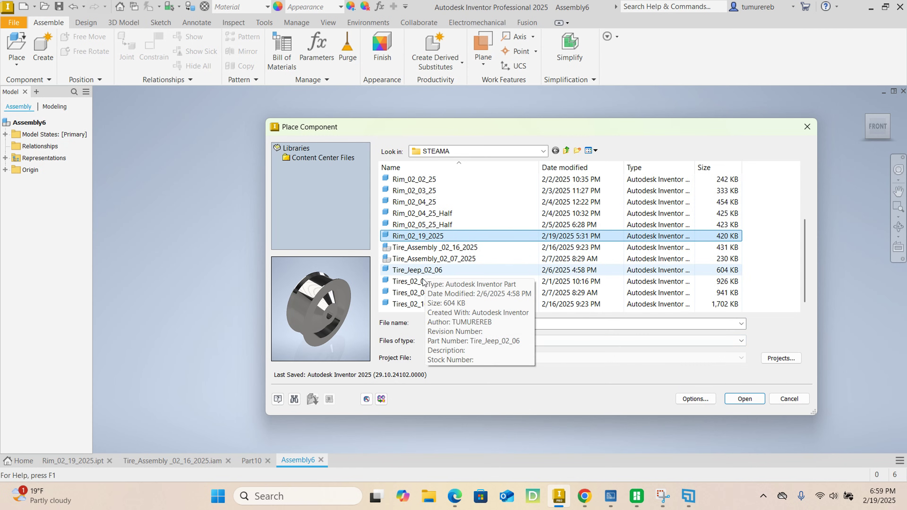
pyautogui.click(412, 282)
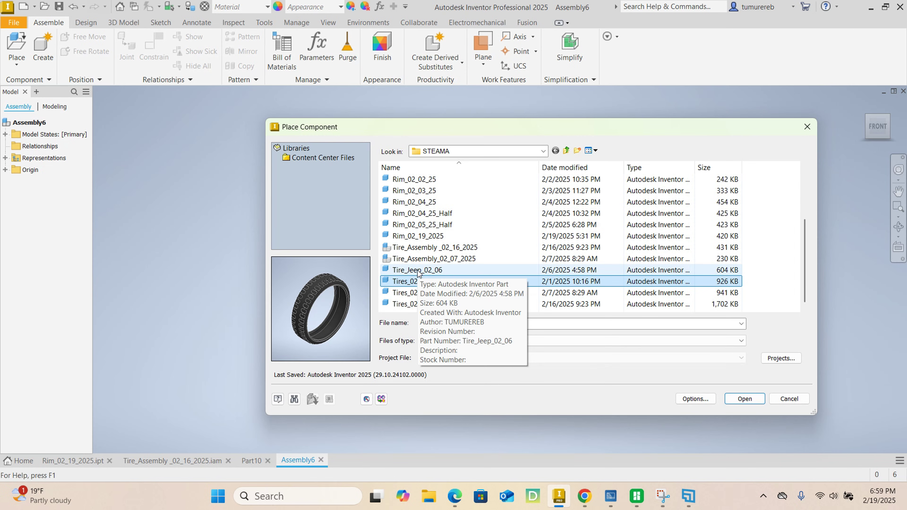
pyautogui.click(418, 304)
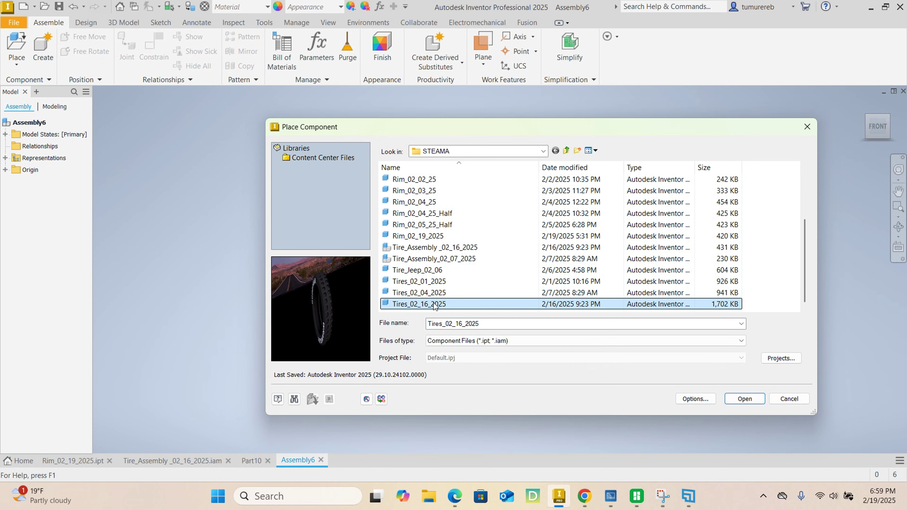
pyautogui.click(742, 399)
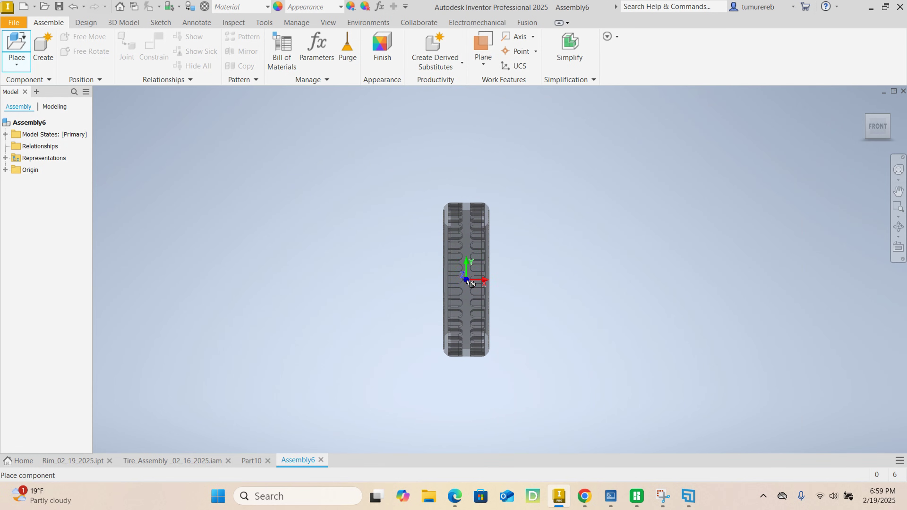
pyautogui.click(466, 280)
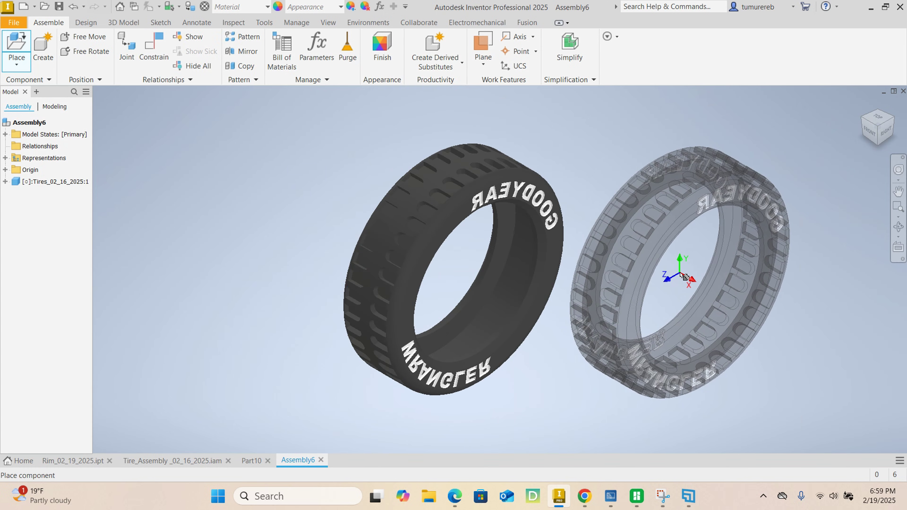
# - Place two more copies of the tire, one on each side of the first, and end the placement
pyautogui.scroll(-3, 697, 276)
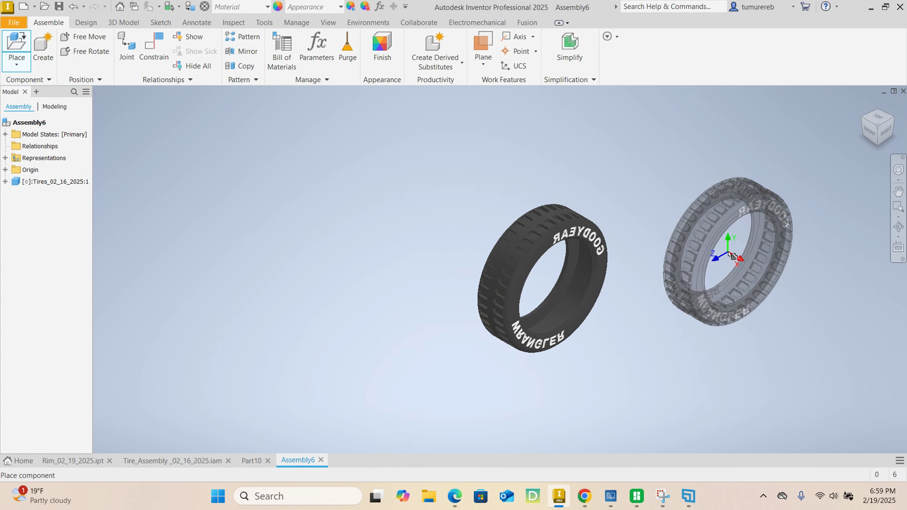
pyautogui.click(266, 222)
pyautogui.click(729, 254)
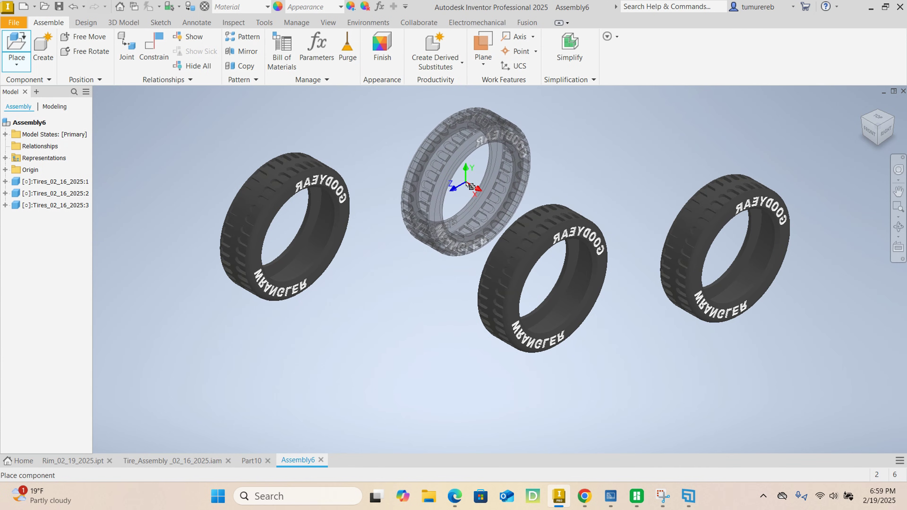
pyautogui.rightClick(458, 188)
pyautogui.click(409, 186)
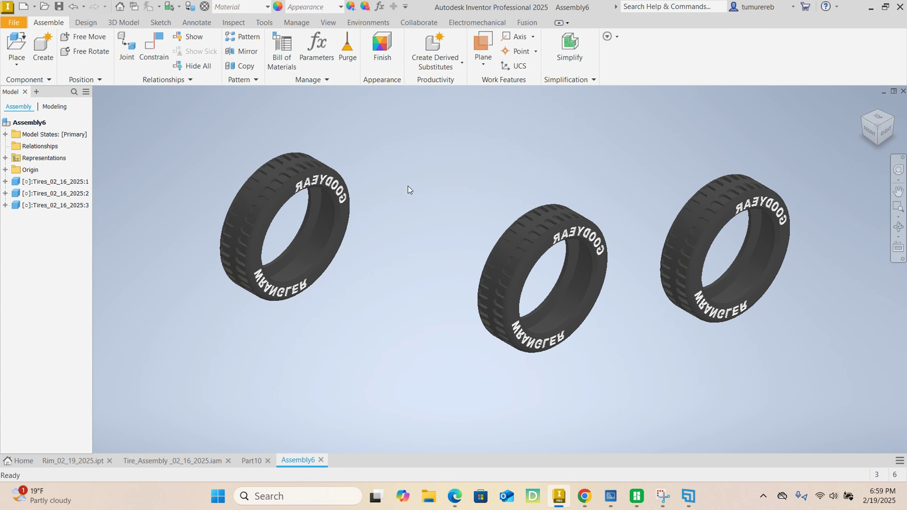
# - Delete the two extra tire copies, keeping only the first tire in the assembly
pyautogui.moveTo(153, 108); pyautogui.dragTo(396, 314)
pyautogui.rightClick(321, 217)
pyautogui.click(309, 175)
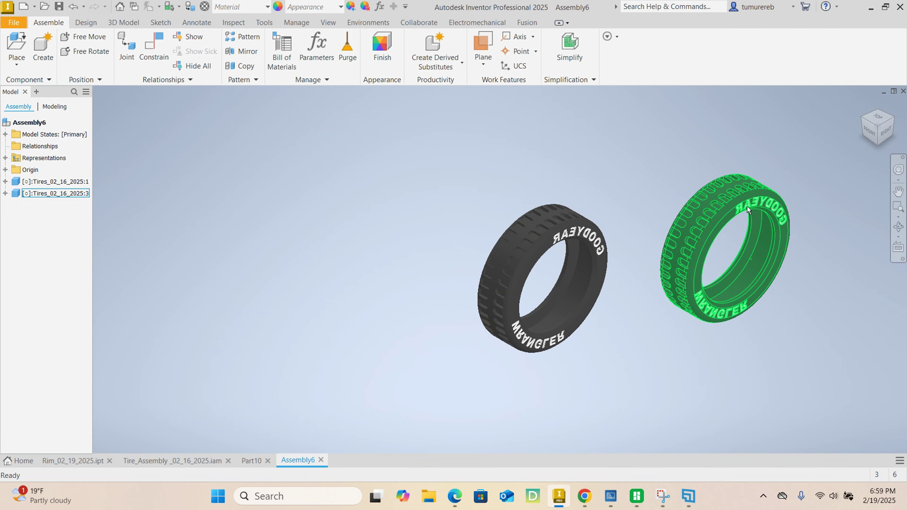
pyautogui.rightClick(691, 216)
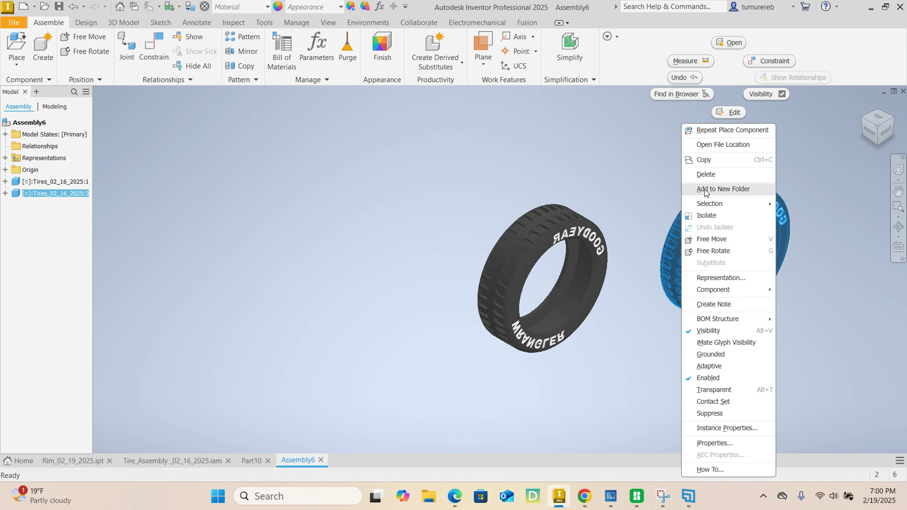
pyautogui.click(679, 175)
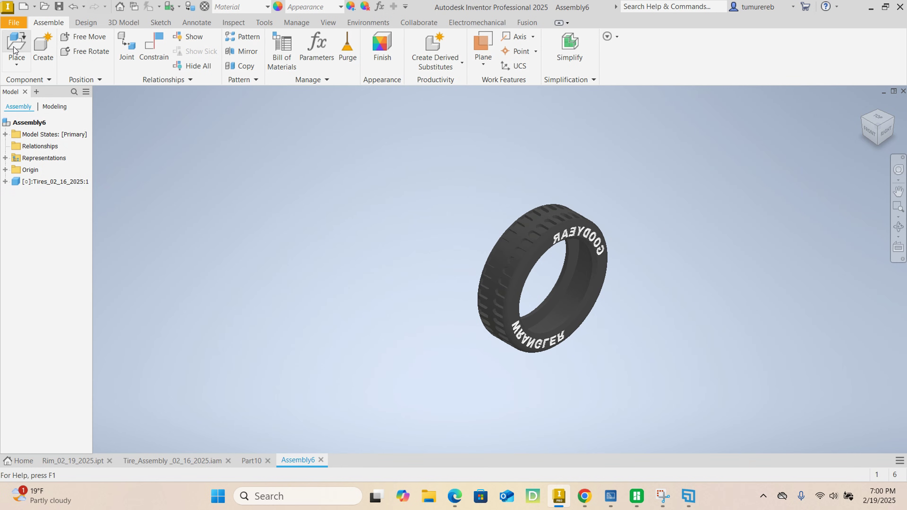
# - Place one instance of Rim_02_19_2025 beside the tire and end the placement
pyautogui.scroll(-3, 404, 250)
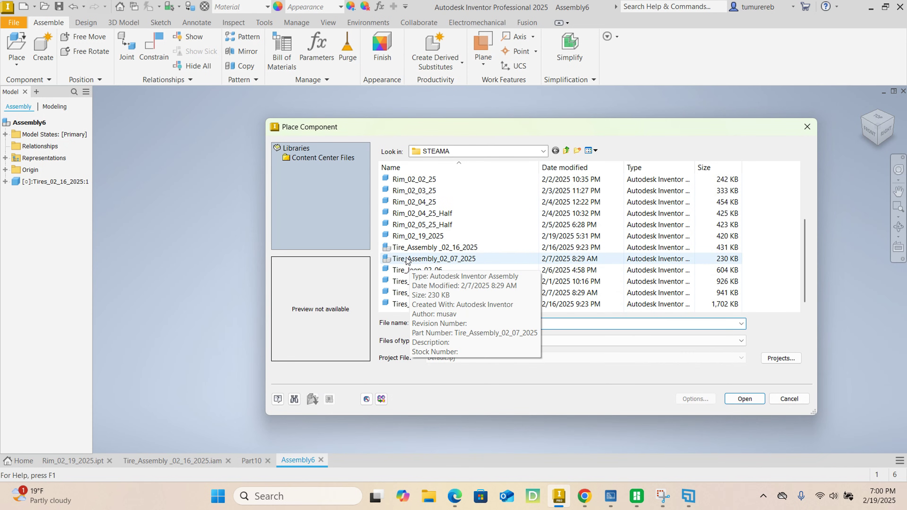
pyautogui.click(411, 236)
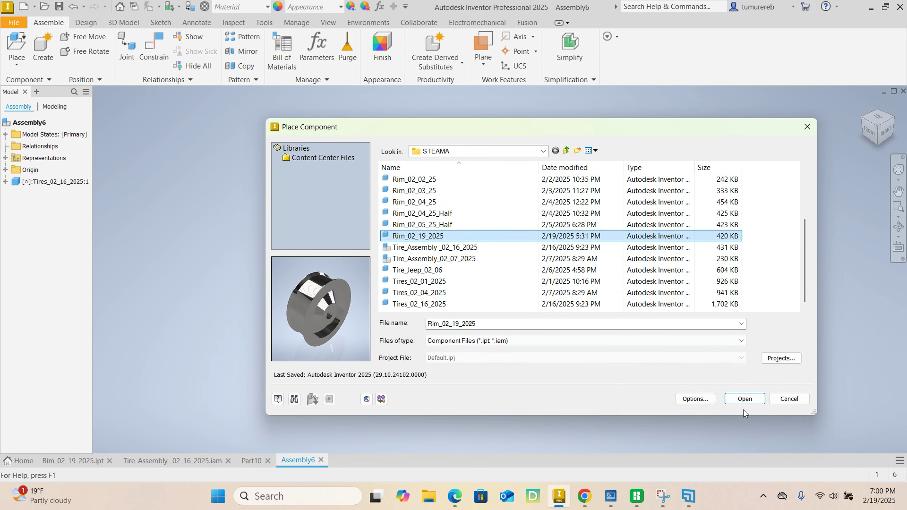
pyautogui.click(745, 399)
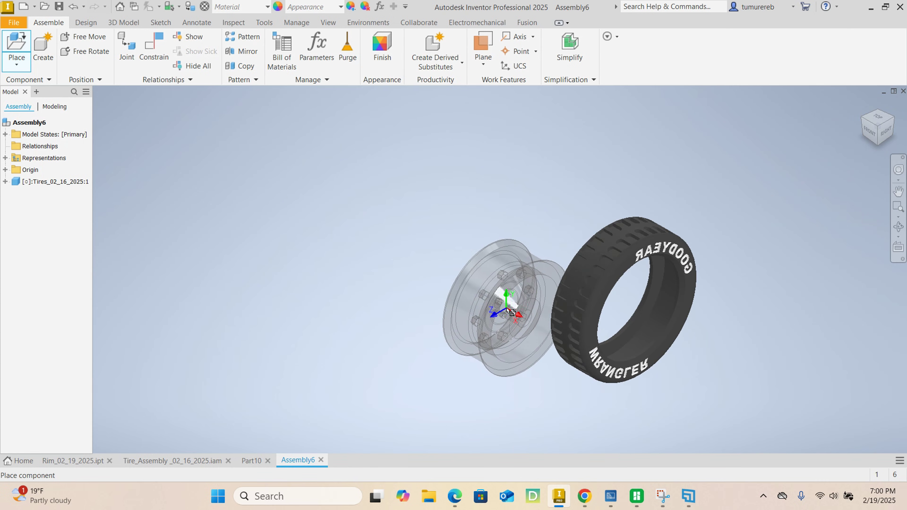
pyautogui.moveTo(719, 300); pyautogui.dragTo(428, 283, button='middle')
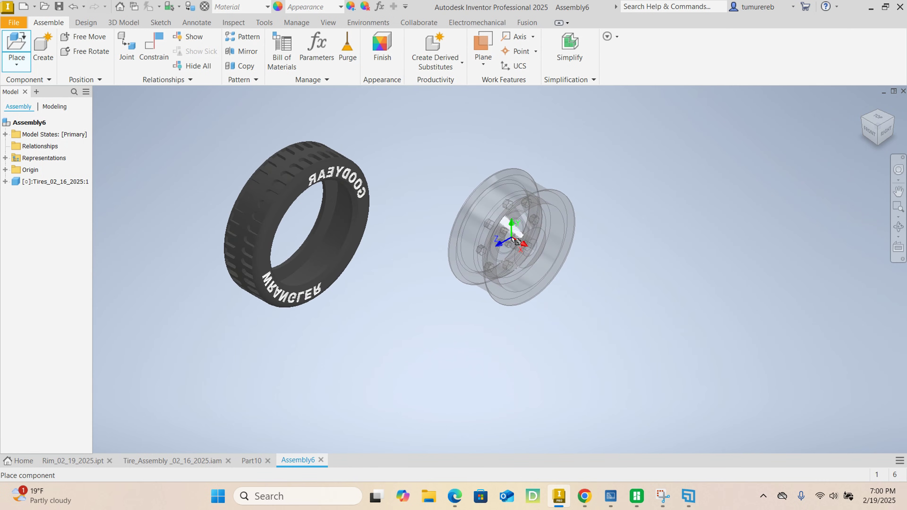
pyautogui.scroll(-3, 514, 242)
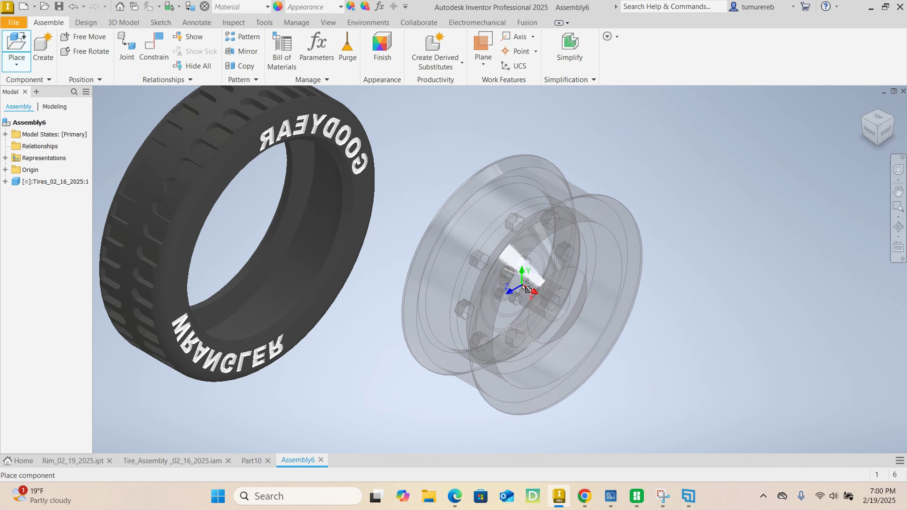
pyautogui.click(525, 289)
pyautogui.rightClick(705, 239)
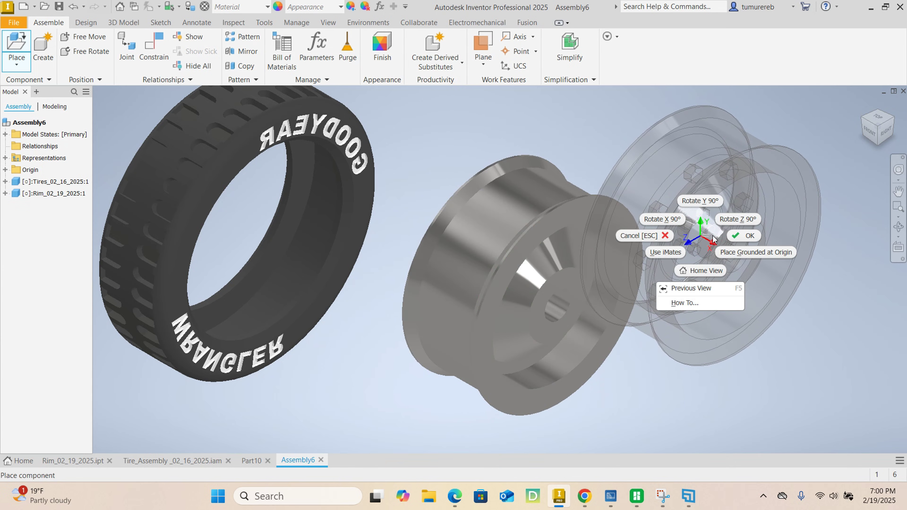
pyautogui.click(728, 236)
# - Free-rotate the rim to turn its bolted side into view, tilted obliquely downward
pyautogui.click(561, 239)
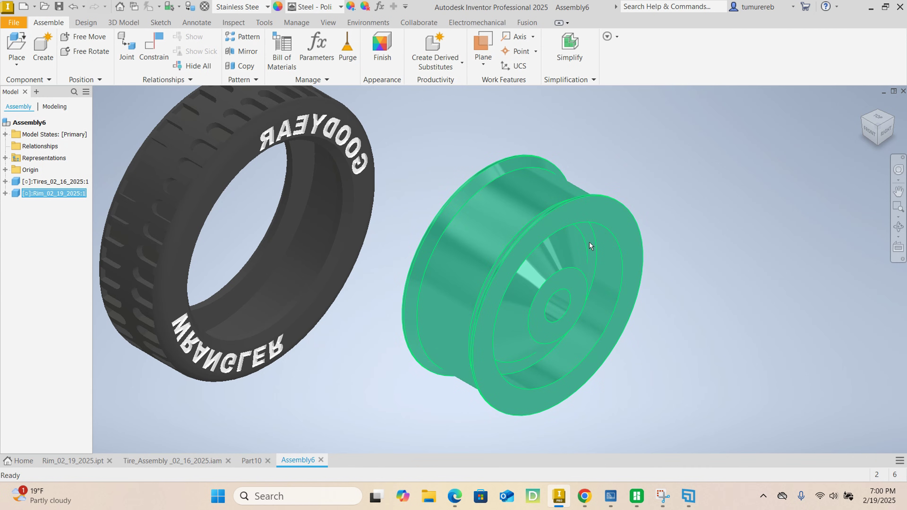
pyautogui.press('g')
pyautogui.moveTo(390, 284); pyautogui.dragTo(459, 284)
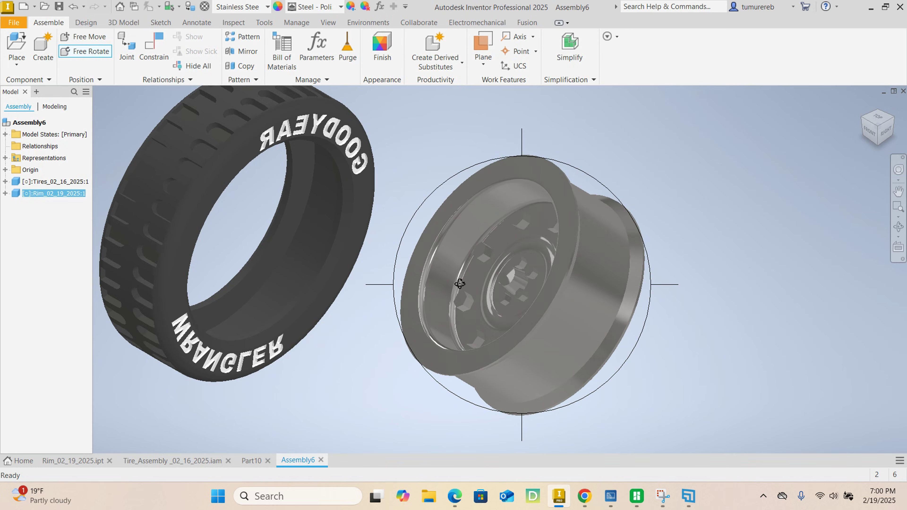
pyautogui.moveTo(527, 137); pyautogui.dragTo(541, 168)
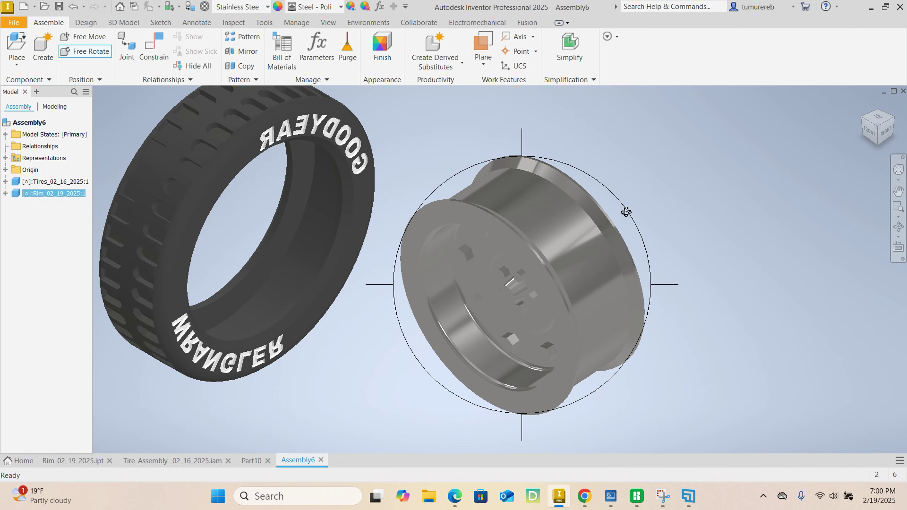
pyautogui.moveTo(620, 212); pyautogui.dragTo(634, 232)
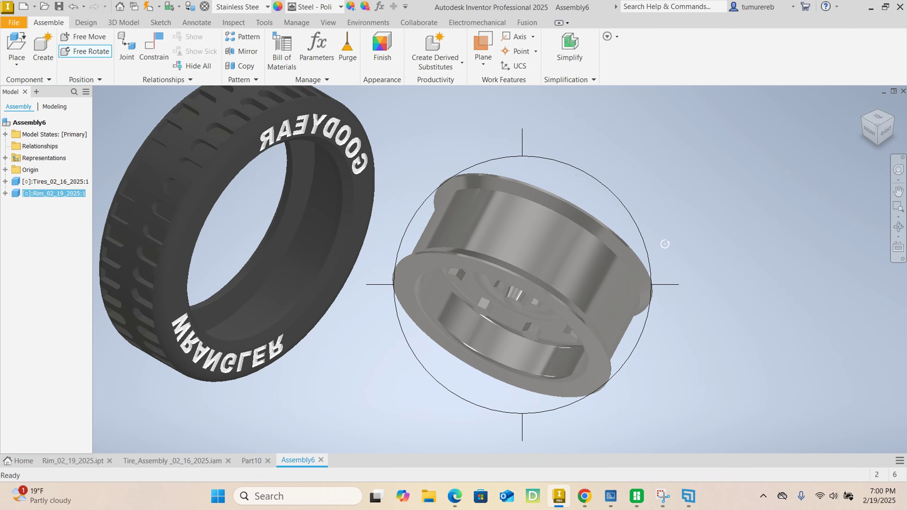
pyautogui.press('Escape')
pyautogui.press('Escape')
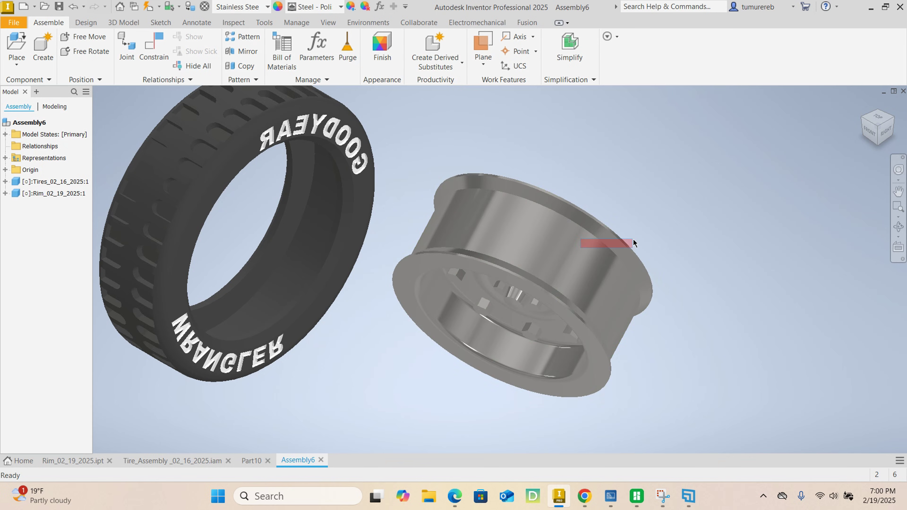
# - Free-rotate the rim so its bolted face points almost straight toward the viewer, and end the rotation
pyautogui.click(615, 260)
pyautogui.press('g')
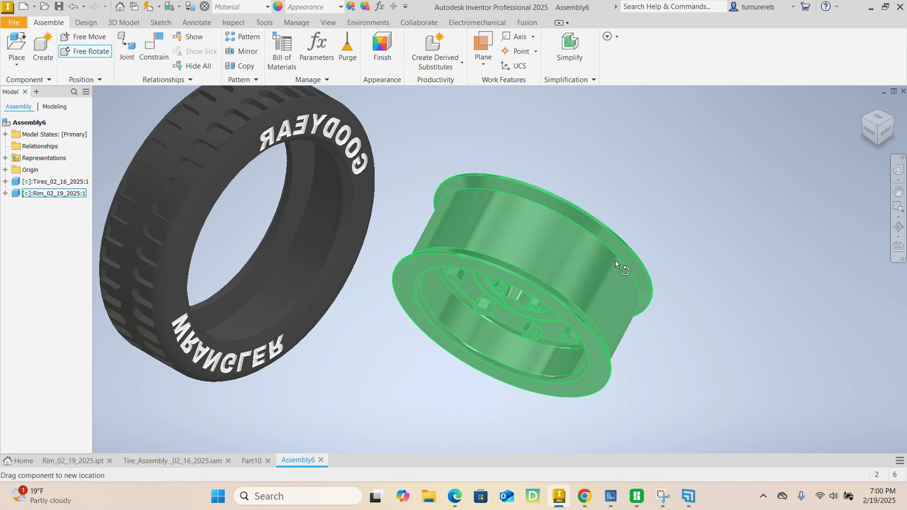
pyautogui.click(607, 265)
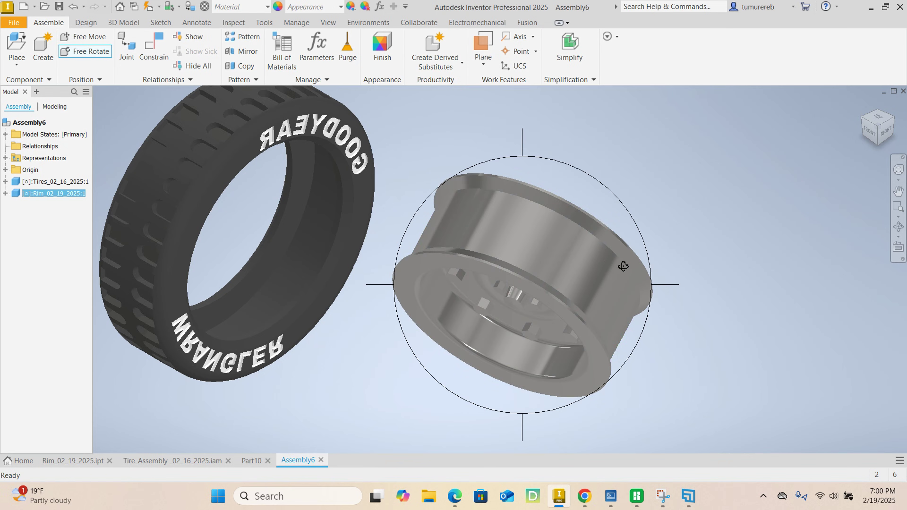
pyautogui.moveTo(571, 260)
pyautogui.mouseDown()
pyautogui.moveTo(547, 277)
pyautogui.moveTo(562, 266)
pyautogui.mouseUp()
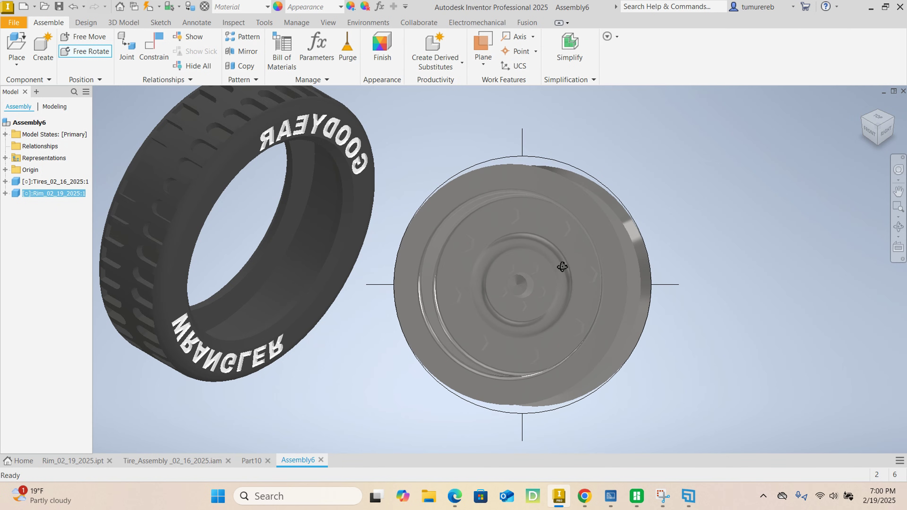
pyautogui.rightClick(659, 197)
pyautogui.click(693, 198)
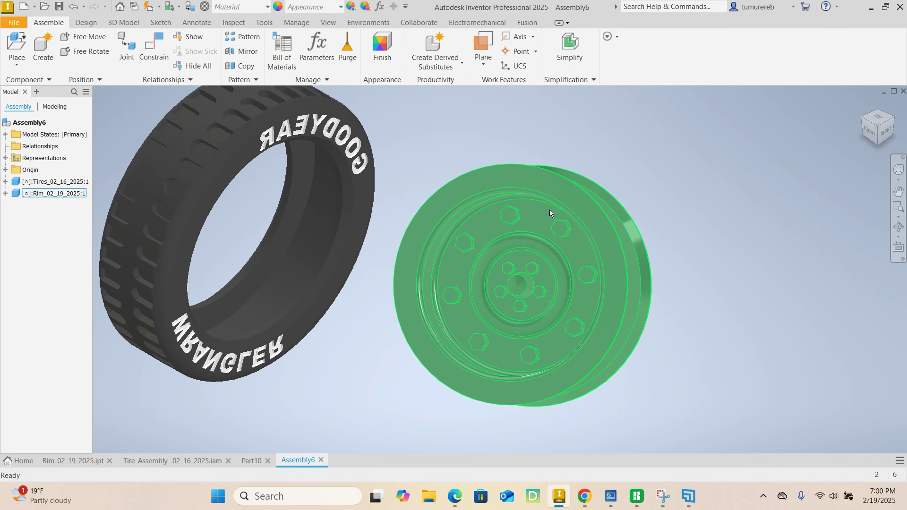
pyautogui.moveTo(549, 209); pyautogui.dragTo(659, 234, button='middle')
pyautogui.scroll(-3, 675, 224)
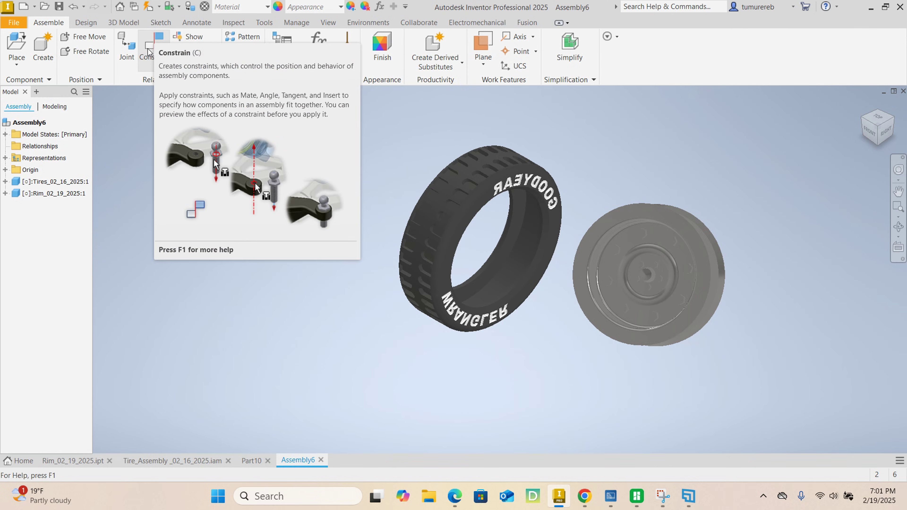
pyautogui.click(156, 50)
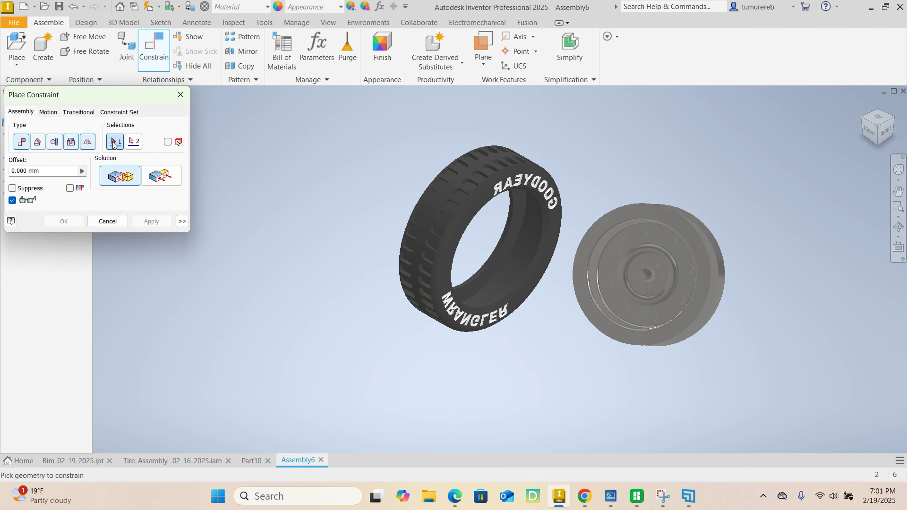
pyautogui.click(72, 144)
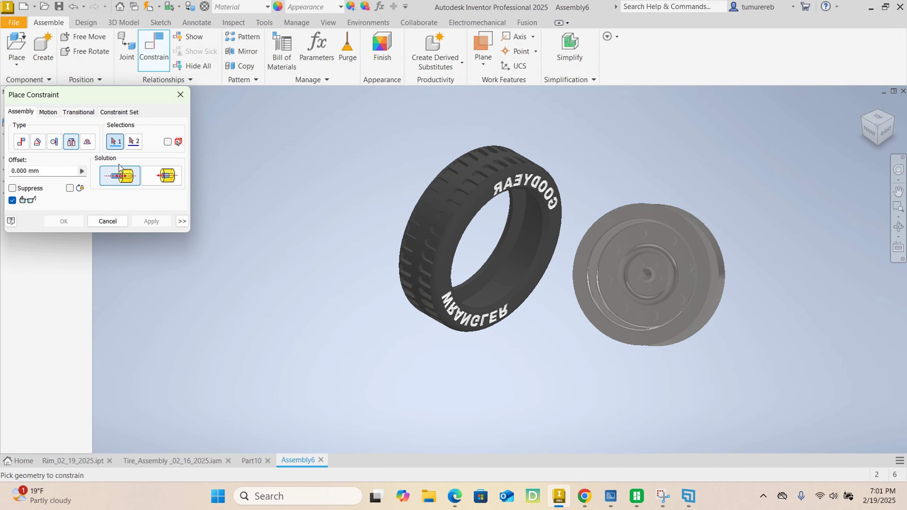
pyautogui.click(714, 265)
pyautogui.click(535, 258)
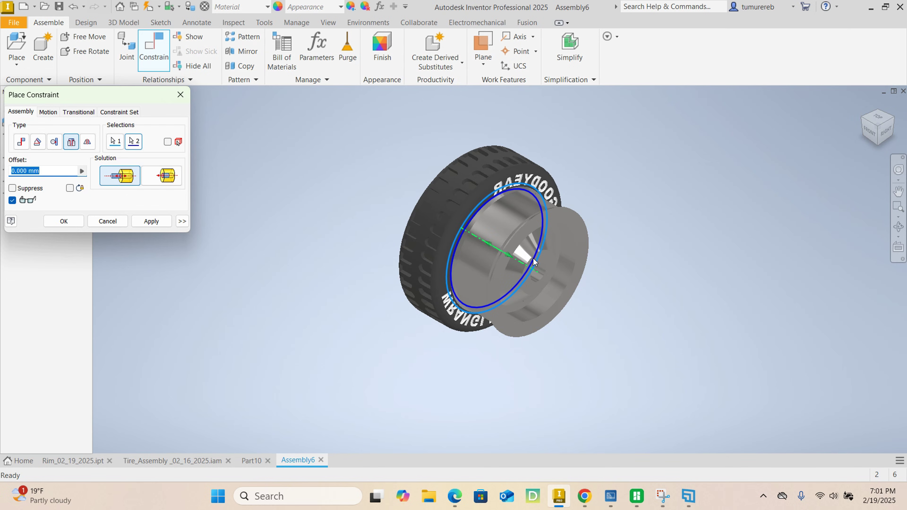
pyautogui.keyDown('shift'); pyautogui.moveTo(533, 258); pyautogui.dragTo(530, 303, button='middle'); pyautogui.keyUp('shift')
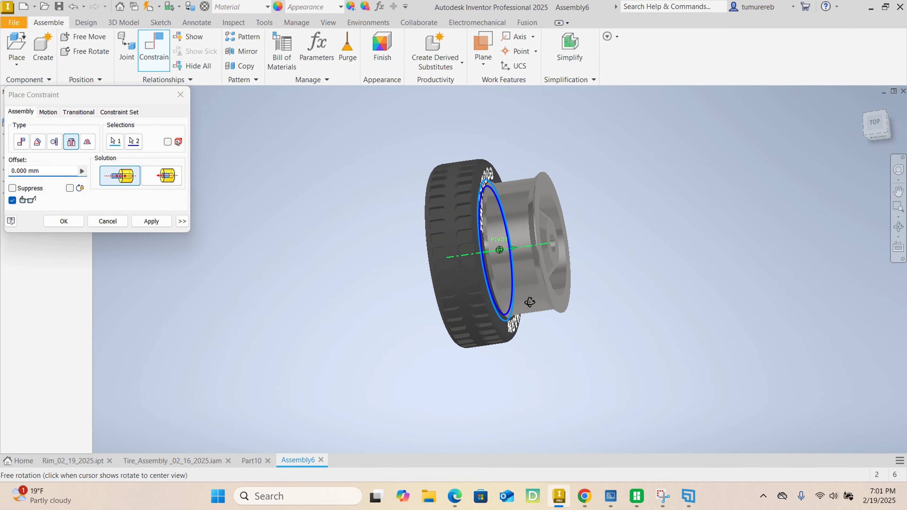
pyautogui.click(120, 224)
# - Move the tire and the rim well apart so they stand separately in the assembly
pyautogui.moveTo(558, 248); pyautogui.dragTo(476, 283, button='middle')
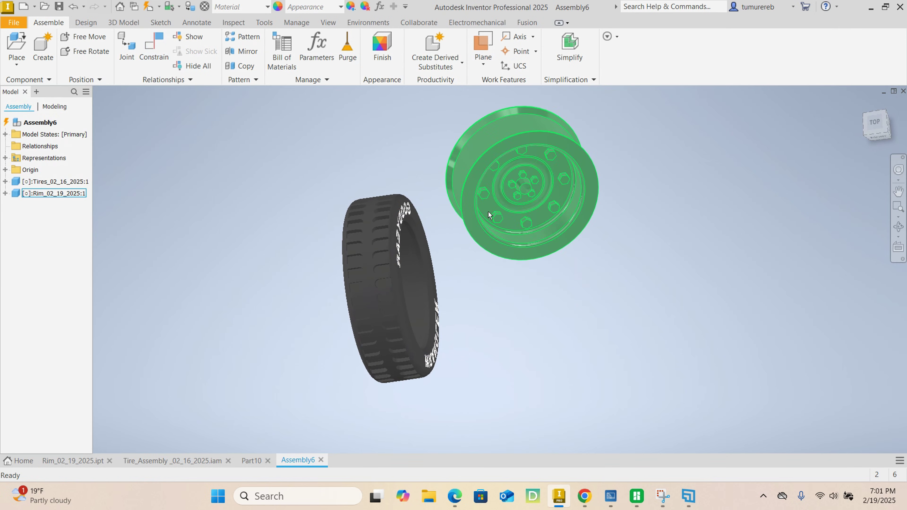
pyautogui.moveTo(487, 145); pyautogui.dragTo(539, 215)
pyautogui.moveTo(387, 234); pyautogui.dragTo(325, 217, button='middle')
pyautogui.moveTo(325, 218); pyautogui.dragTo(271, 216)
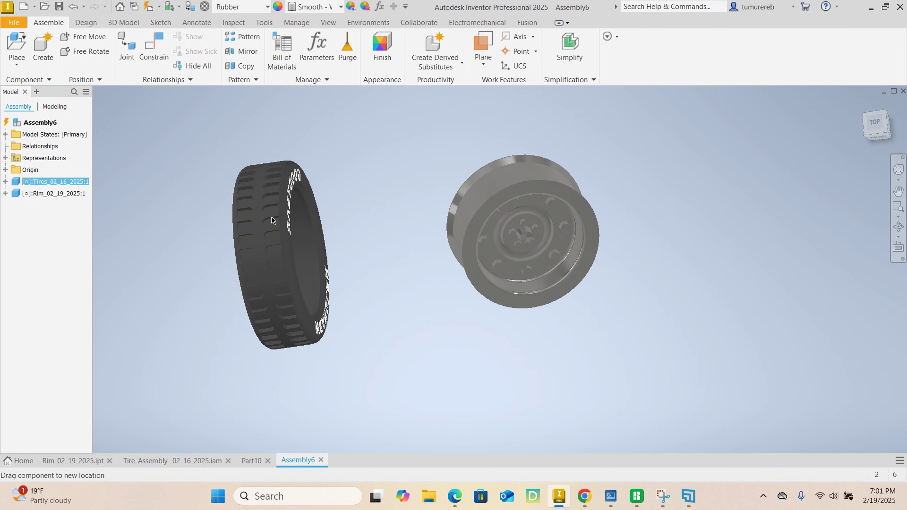
pyautogui.moveTo(481, 187); pyautogui.dragTo(569, 227)
pyautogui.keyDown('ctrl'); pyautogui.click(272, 218); pyautogui.keyUp('ctrl')
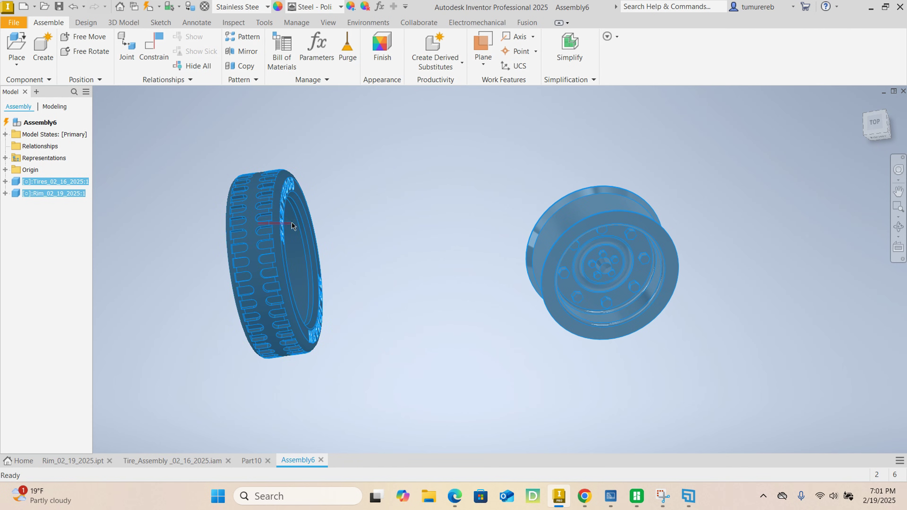
pyautogui.moveTo(271, 218)
pyautogui.mouseDown()
pyautogui.moveTo(358, 205)
pyautogui.moveTo(295, 220)
pyautogui.moveTo(325, 226)
pyautogui.moveTo(274, 223)
pyautogui.mouseUp()
pyautogui.keyDown('ctrl'); pyautogui.click(359, 209); pyautogui.keyUp('ctrl')
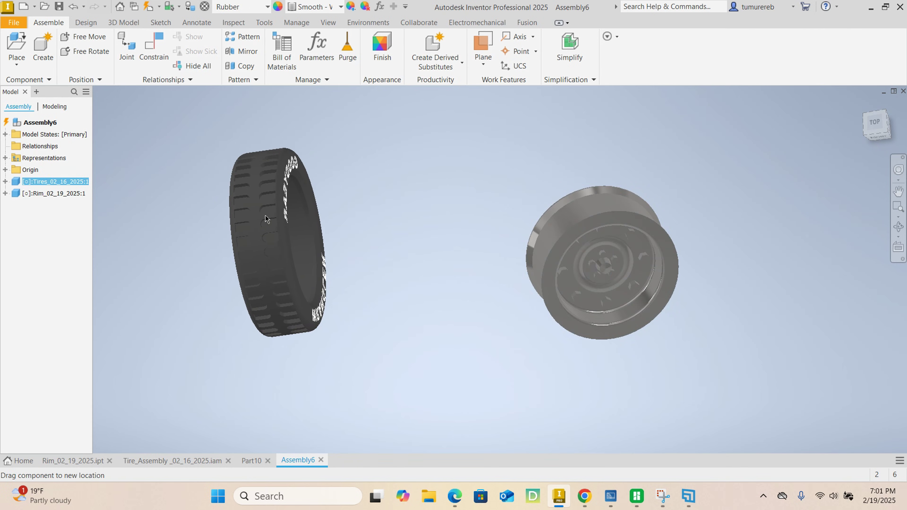
# - Ground the tire so it stays fixed in the assembly
pyautogui.rightClick(283, 229)
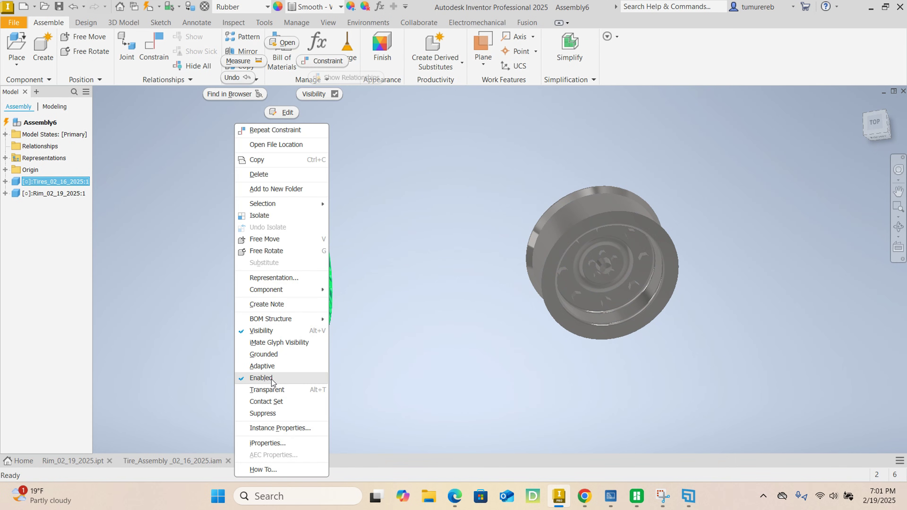
pyautogui.click(263, 355)
pyautogui.click(346, 254)
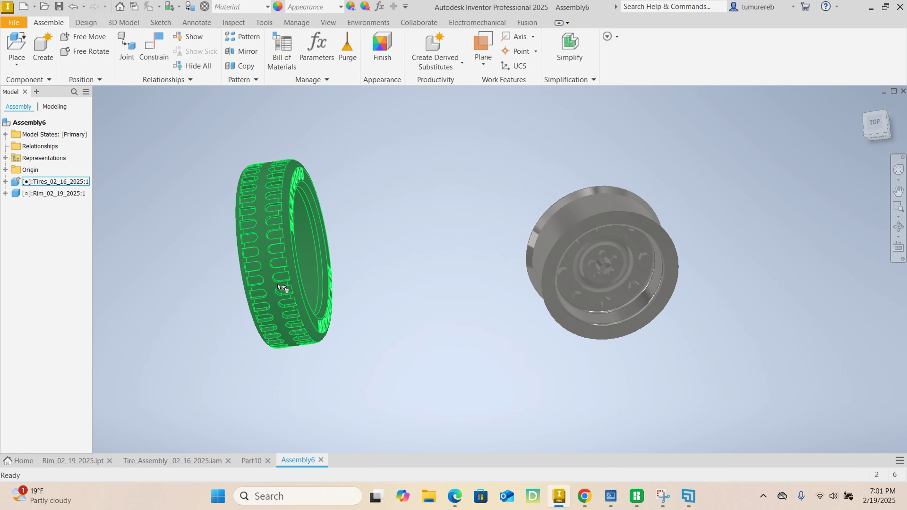
pyautogui.click(282, 267)
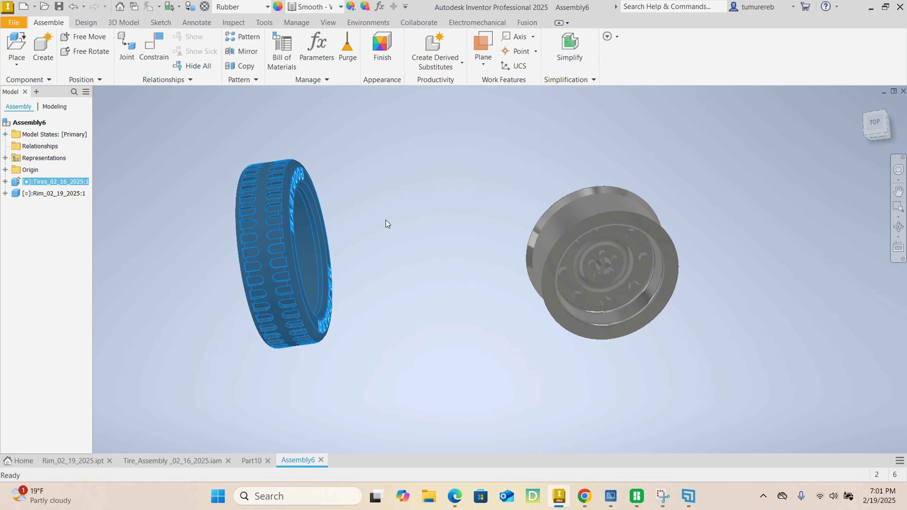
# - Move the free rim closer to the grounded tire, with its bolted hub circles accessible for picking
pyautogui.keyDown('shift'); pyautogui.moveTo(386, 220); pyautogui.dragTo(448, 331, button='middle'); pyautogui.keyUp('shift')
pyautogui.click(406, 237)
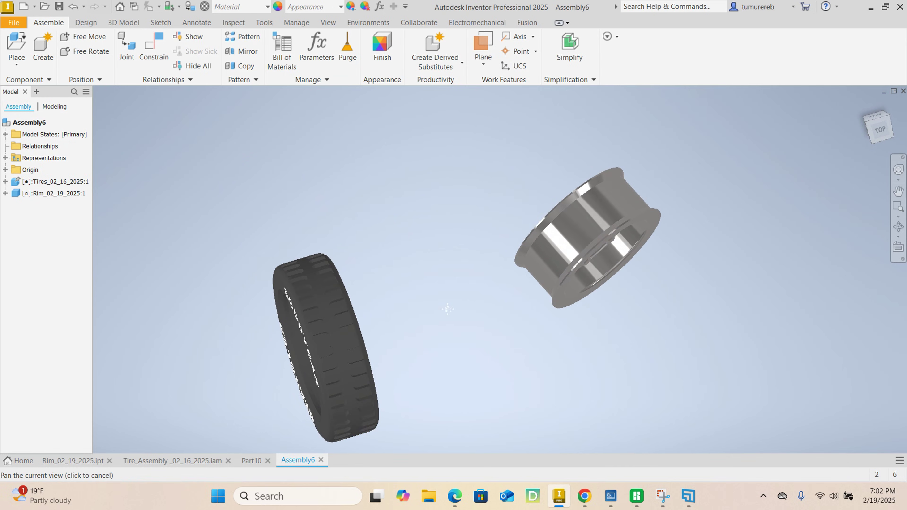
pyautogui.moveTo(564, 254); pyautogui.dragTo(511, 306)
pyautogui.keyDown('shift'); pyautogui.moveTo(504, 308); pyautogui.dragTo(502, 292, button='middle'); pyautogui.keyUp('shift')
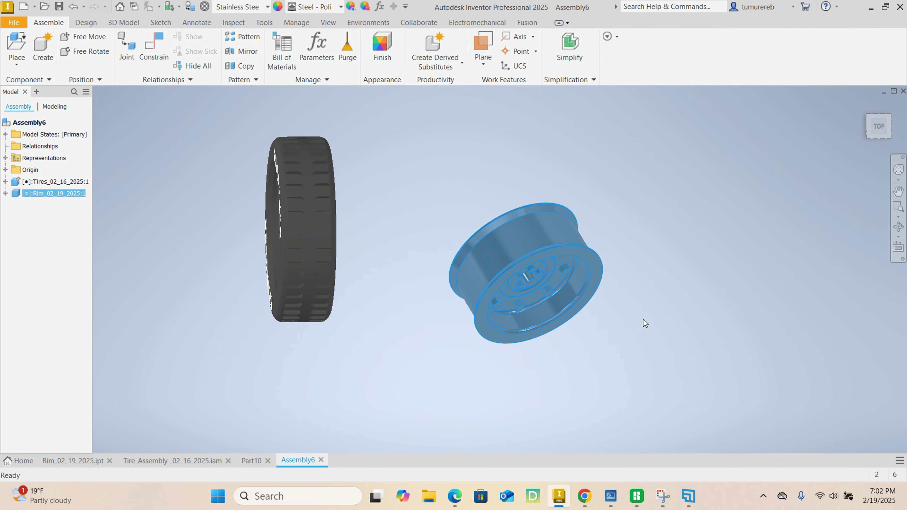
# - Apply an Insert constraint between the rim's central hub circle and the tire's circular edge, with an offset of 2 mm
pyautogui.click(644, 319)
pyautogui.click(157, 46)
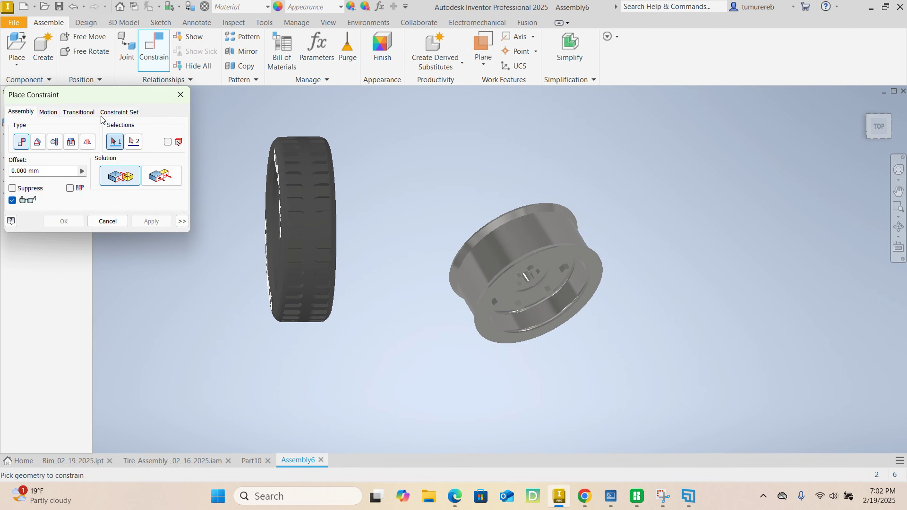
pyautogui.click(72, 142)
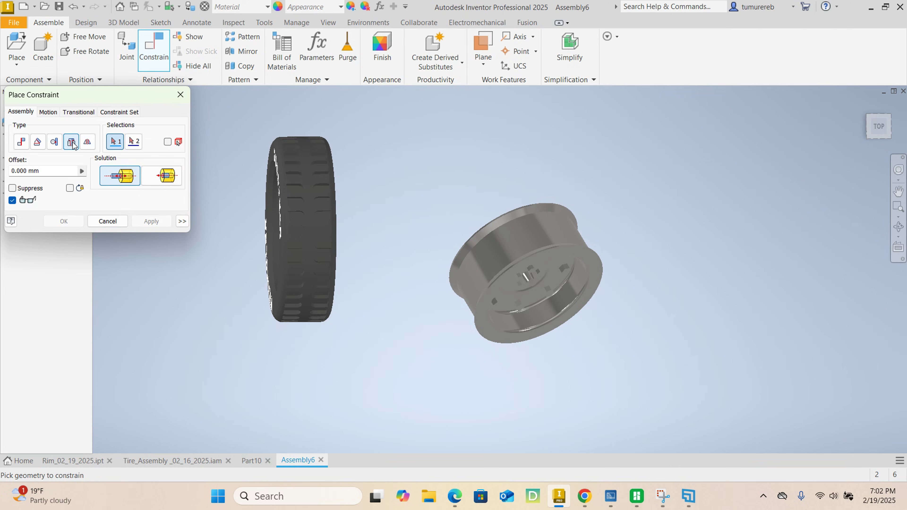
pyautogui.click(531, 285)
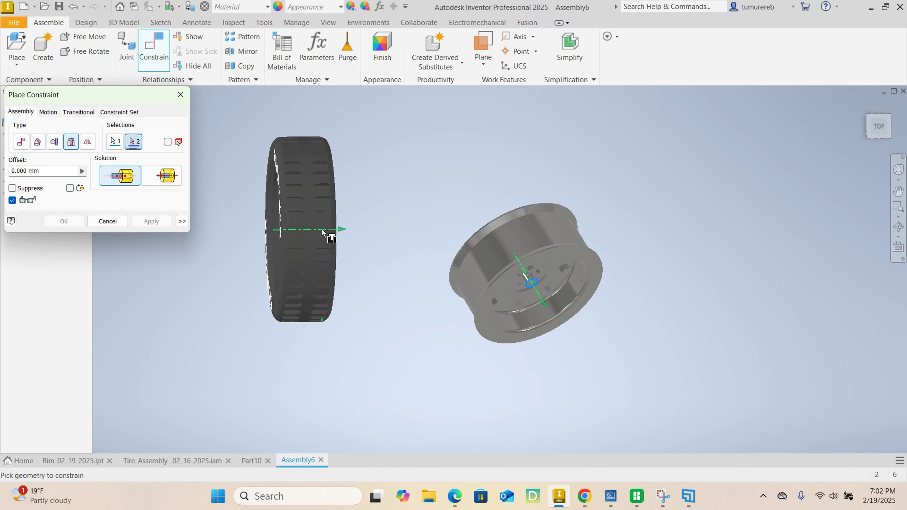
pyautogui.keyDown('shift'); pyautogui.moveTo(362, 229); pyautogui.dragTo(296, 241, button='middle'); pyautogui.keyUp('shift')
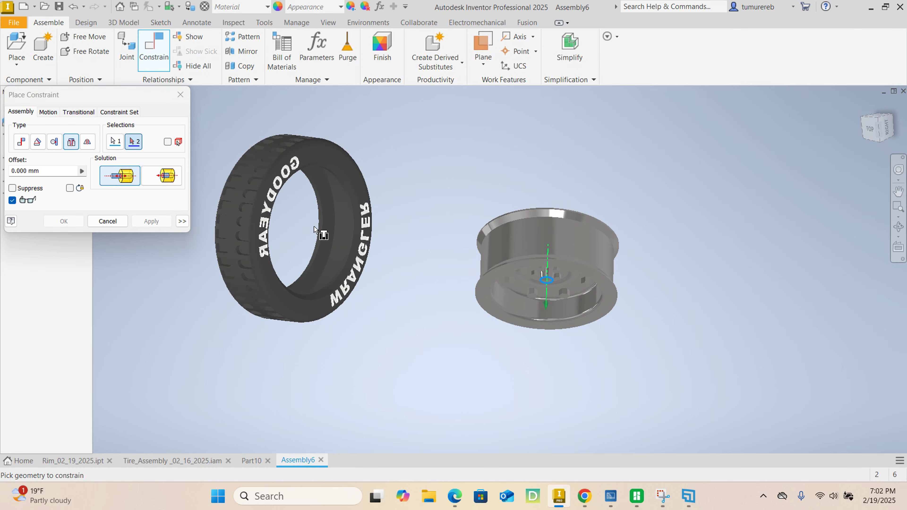
pyautogui.click(322, 235)
pyautogui.keyDown('shift'); pyautogui.moveTo(331, 242); pyautogui.dragTo(407, 232, button='middle'); pyautogui.keyUp('shift')
pyautogui.click(51, 169)
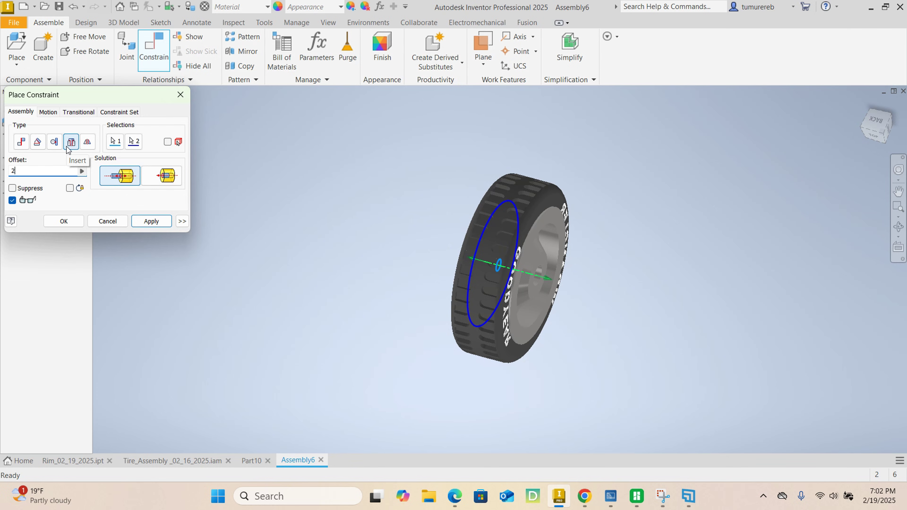
pyautogui.moveTo(407, 273)
pyautogui.keyDown('shift'); pyautogui.mouseDown(button='middle')
pyautogui.moveTo(557, 282)
pyautogui.moveTo(600, 236)
pyautogui.moveTo(664, 319)
pyautogui.moveTo(379, 326)
pyautogui.moveTo(251, 289)
pyautogui.mouseUp(button='middle'); pyautogui.keyUp('shift')
pyautogui.click(153, 223)
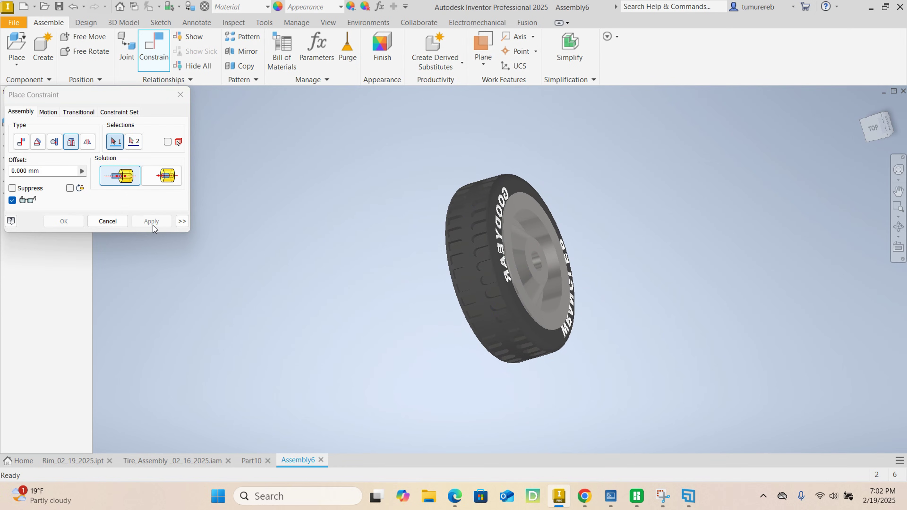
pyautogui.click(118, 221)
# - Inspect the assembled tire and rim up close from several angles, including the bolted side
pyautogui.keyDown('shift'); pyautogui.moveTo(408, 237); pyautogui.dragTo(580, 334, button='middle'); pyautogui.keyUp('shift')
pyautogui.scroll(-4, 582, 331)
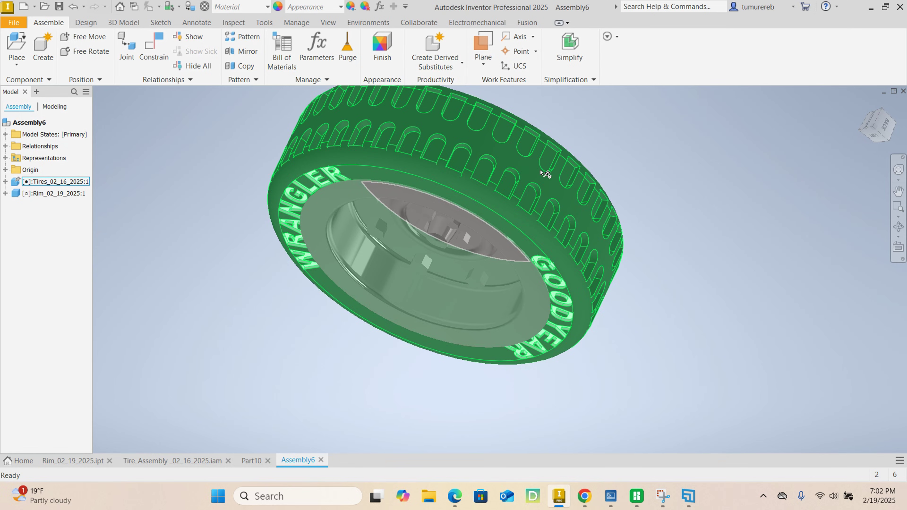
pyautogui.moveTo(545, 173)
pyautogui.keyDown('shift'); pyautogui.mouseDown(button='middle')
pyautogui.moveTo(662, 300)
pyautogui.moveTo(678, 282)
pyautogui.moveTo(608, 272)
pyautogui.moveTo(636, 314)
pyautogui.moveTo(658, 318)
pyautogui.moveTo(554, 270)
pyautogui.moveTo(611, 307)
pyautogui.moveTo(599, 296)
pyautogui.moveTo(654, 308)
pyautogui.mouseUp(button='middle'); pyautogui.keyUp('shift')
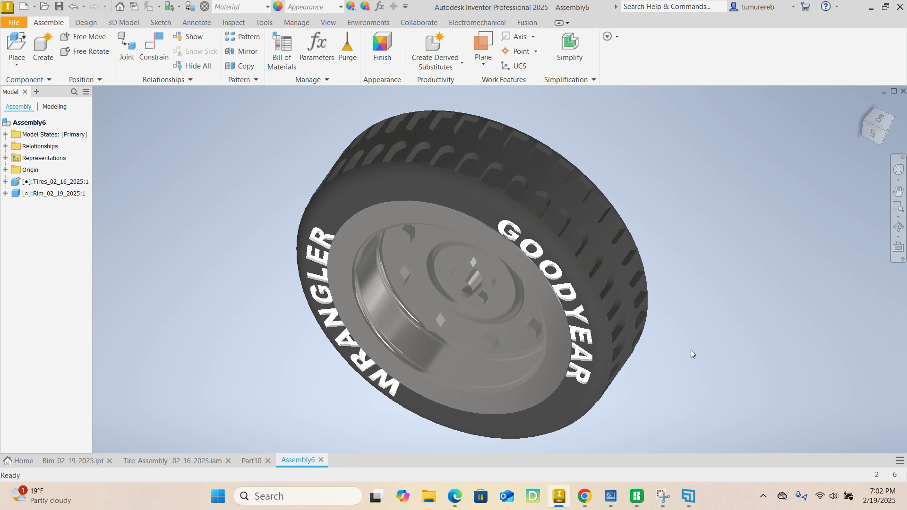
pyautogui.moveTo(693, 348)
pyautogui.keyDown('shift'); pyautogui.mouseDown(button='middle')
pyautogui.moveTo(646, 316)
pyautogui.moveTo(613, 370)
pyautogui.mouseUp(button='middle'); pyautogui.keyUp('shift')
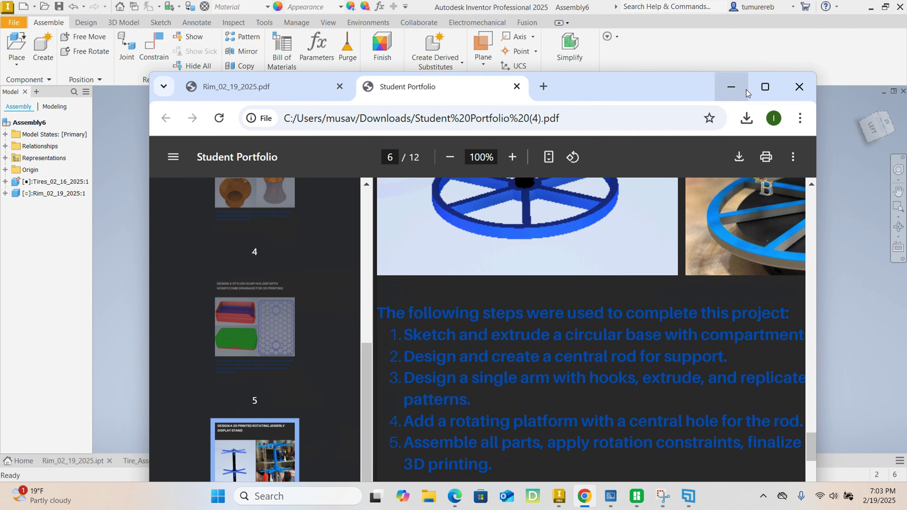
# - Review the complete tire project page in the Student Portfolio PDF in Chrome, and return to the Inventor wheel assembly
pyautogui.click(765, 87)
pyautogui.scroll(15, 578, 225)
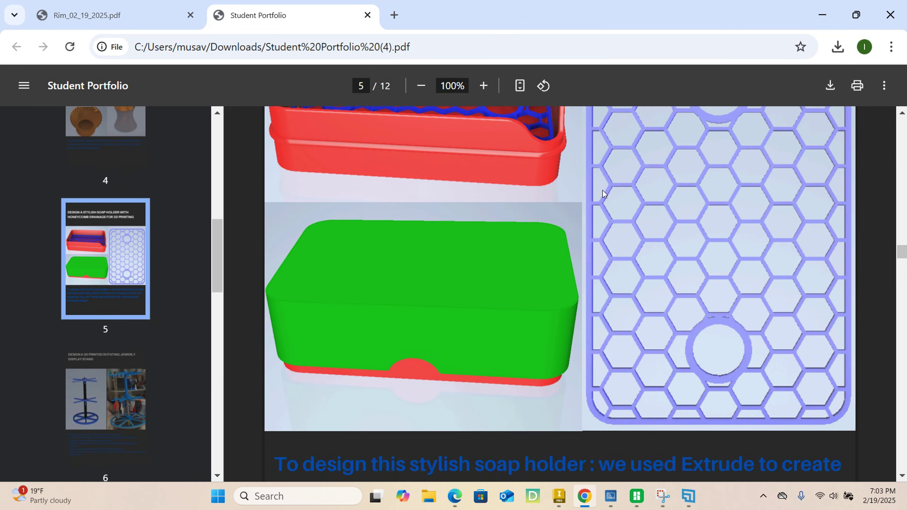
pyautogui.scroll(15, 609, 173)
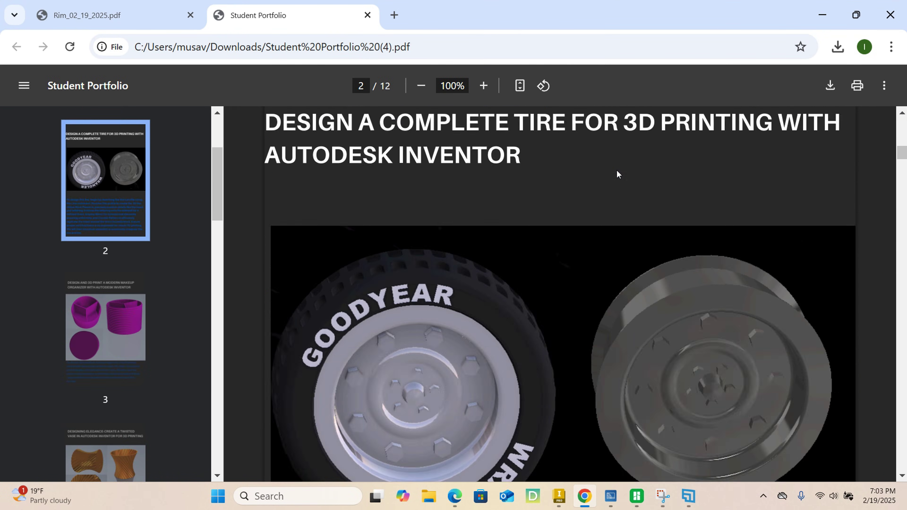
pyautogui.scroll(-5, 619, 170)
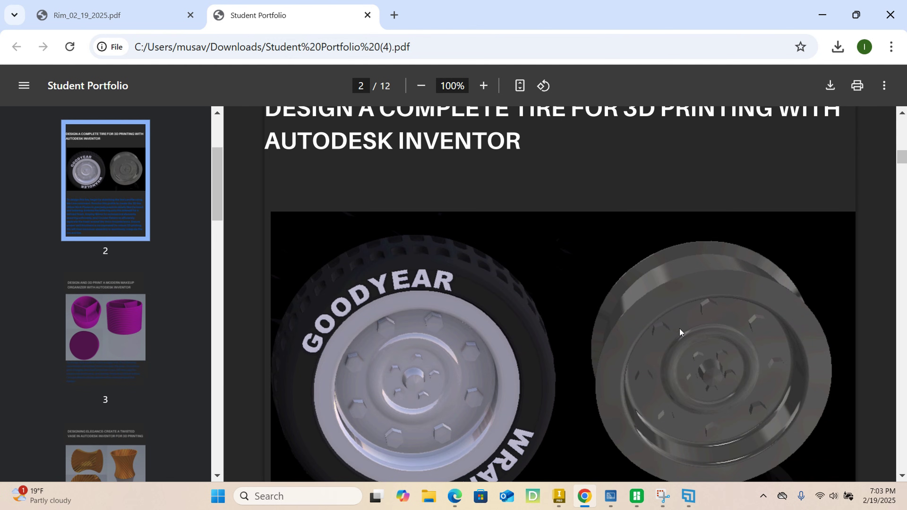
pyautogui.scroll(-13, 593, 282)
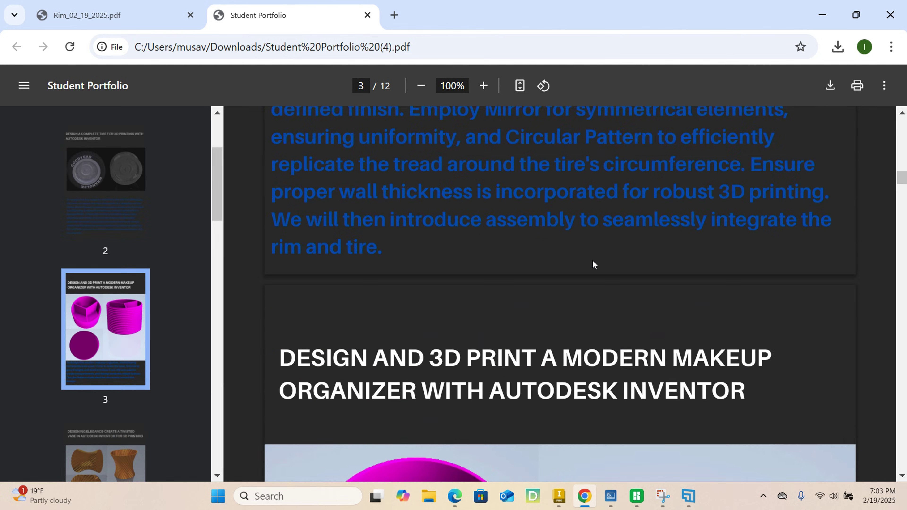
pyautogui.scroll(-13, 589, 275)
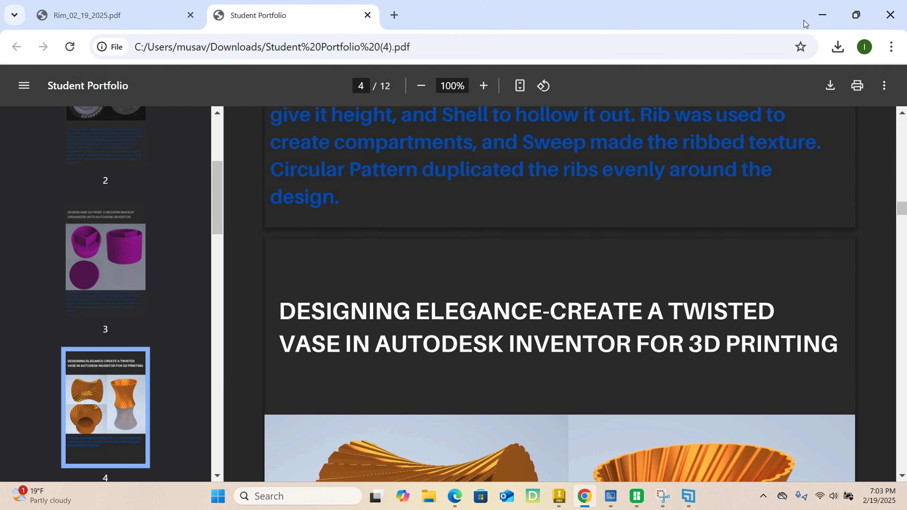
pyautogui.click(814, 21)
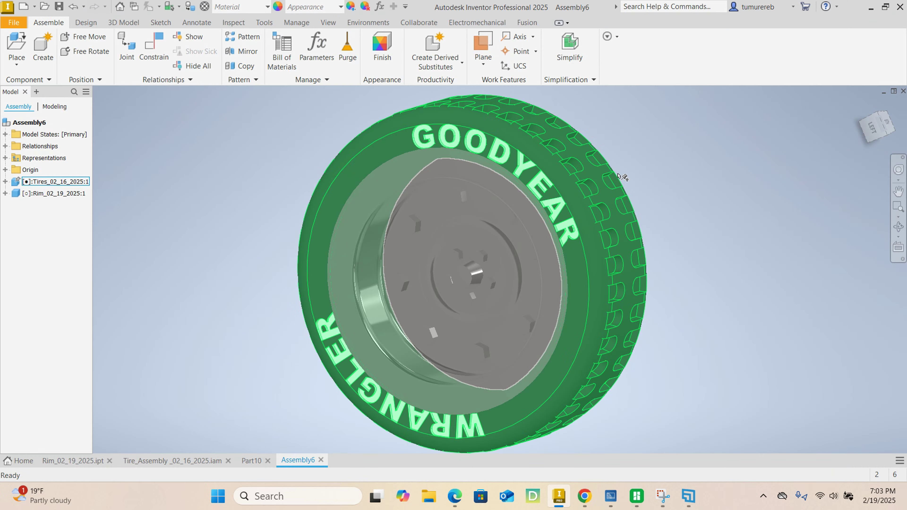
pyautogui.moveTo(627, 244)
pyautogui.keyDown('shift'); pyautogui.mouseDown(button='middle')
pyautogui.moveTo(675, 229)
pyautogui.moveTo(638, 246)
pyautogui.moveTo(644, 240)
pyautogui.mouseUp(button='middle'); pyautogui.keyUp('shift')
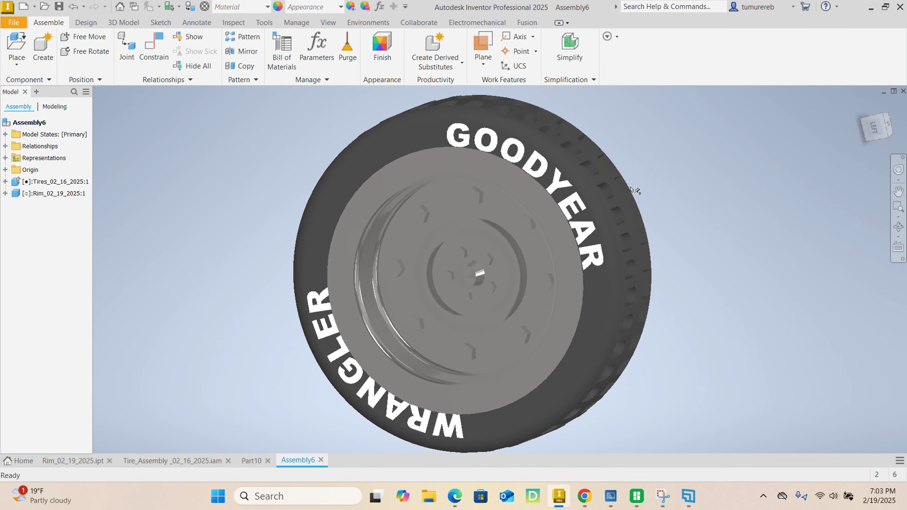
pyautogui.moveTo(634, 191); pyautogui.dragTo(638, 225, button='middle')
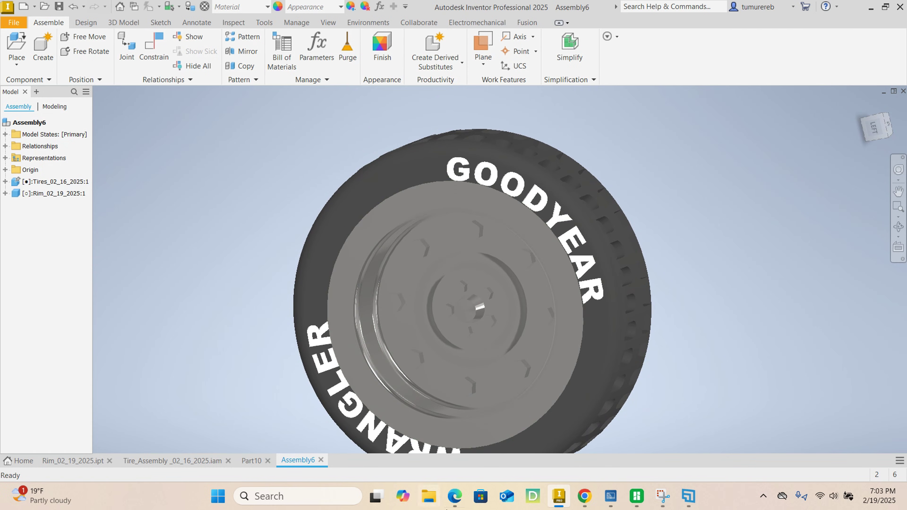